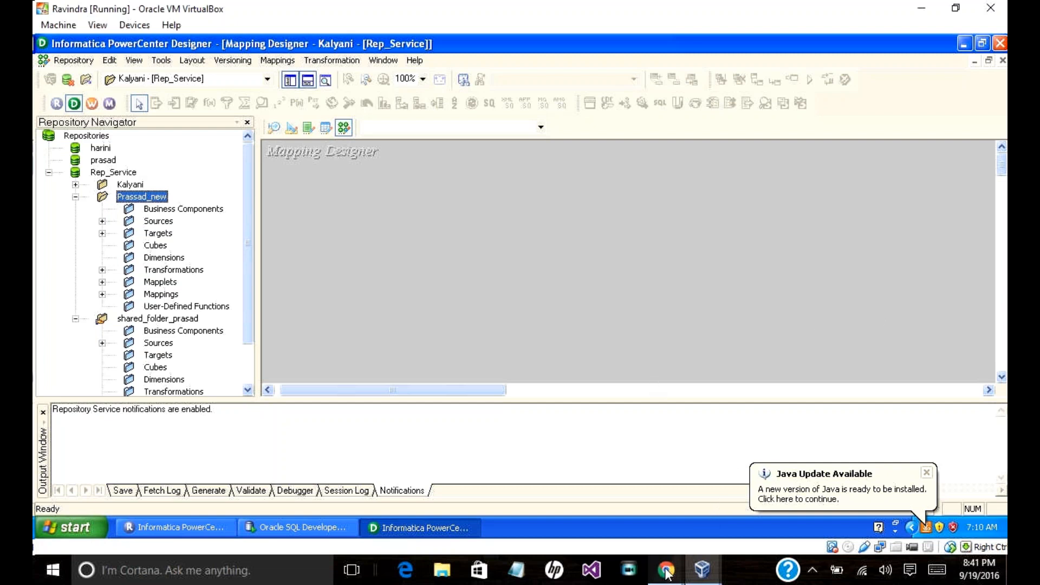
# Step: Bring the GoToMeeting window forward and close its attendees panel
pyautogui.moveTo(667, 568)
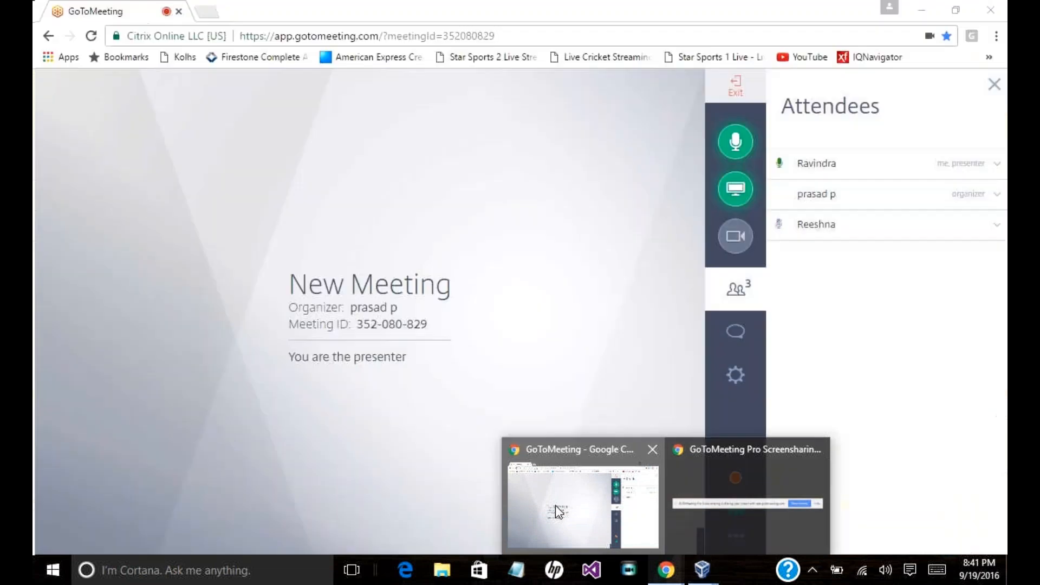
pyautogui.click(603, 529)
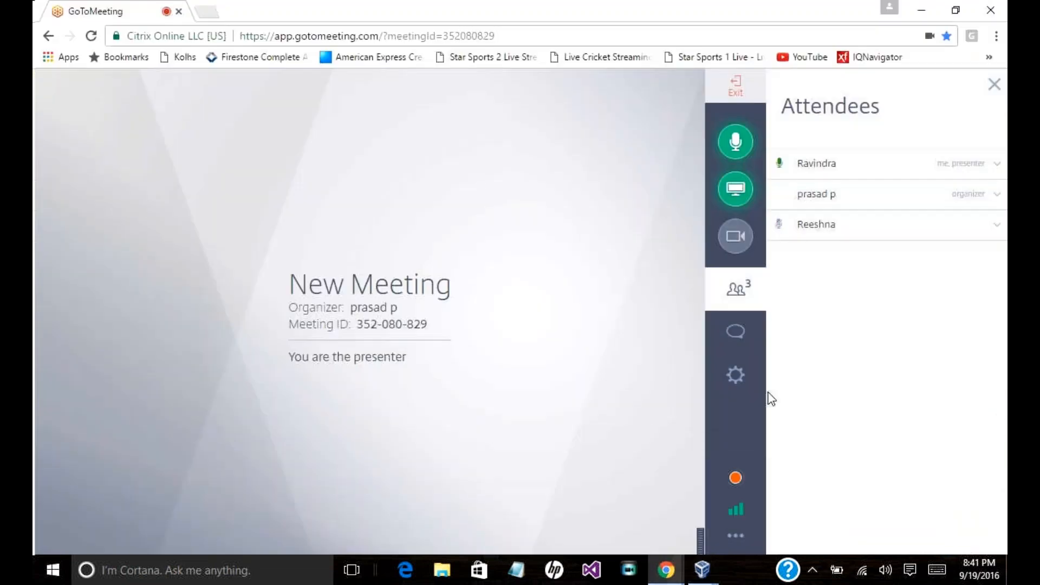
pyautogui.click(738, 297)
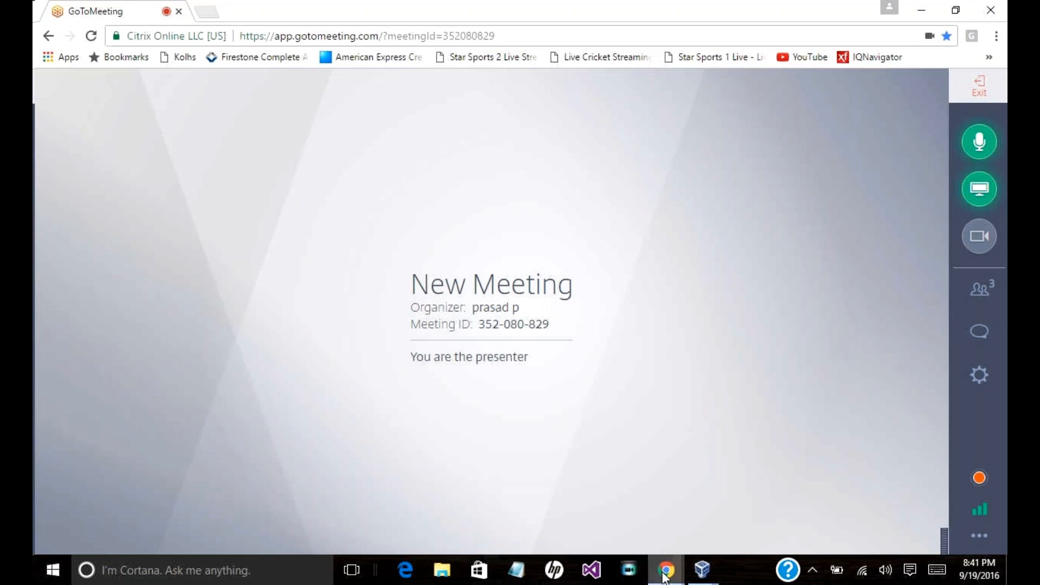
# Step: Return to the VirtualBox machine running PowerCenter Designer
pyautogui.moveTo(665, 575)
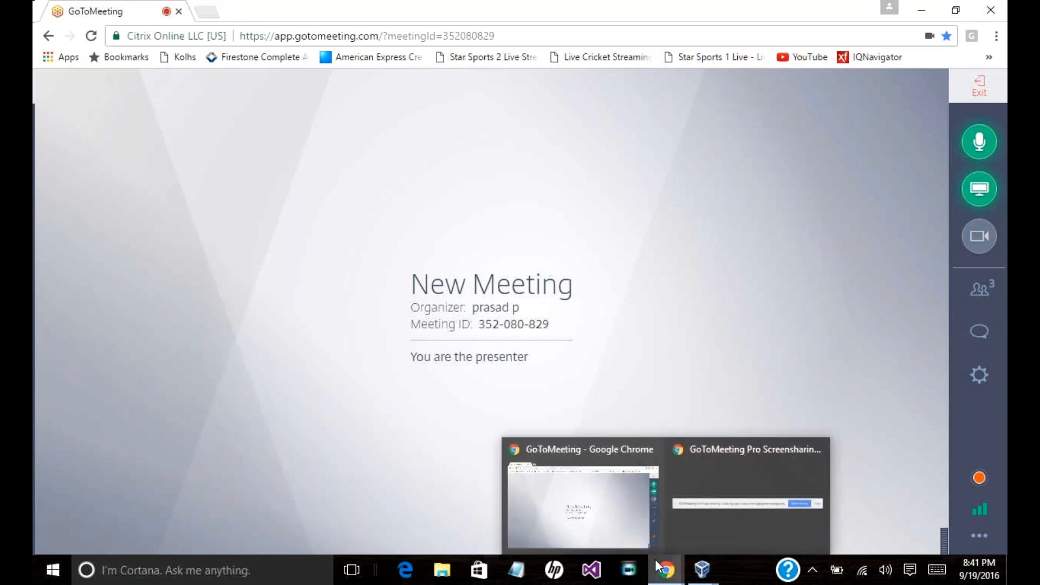
pyautogui.click(702, 569)
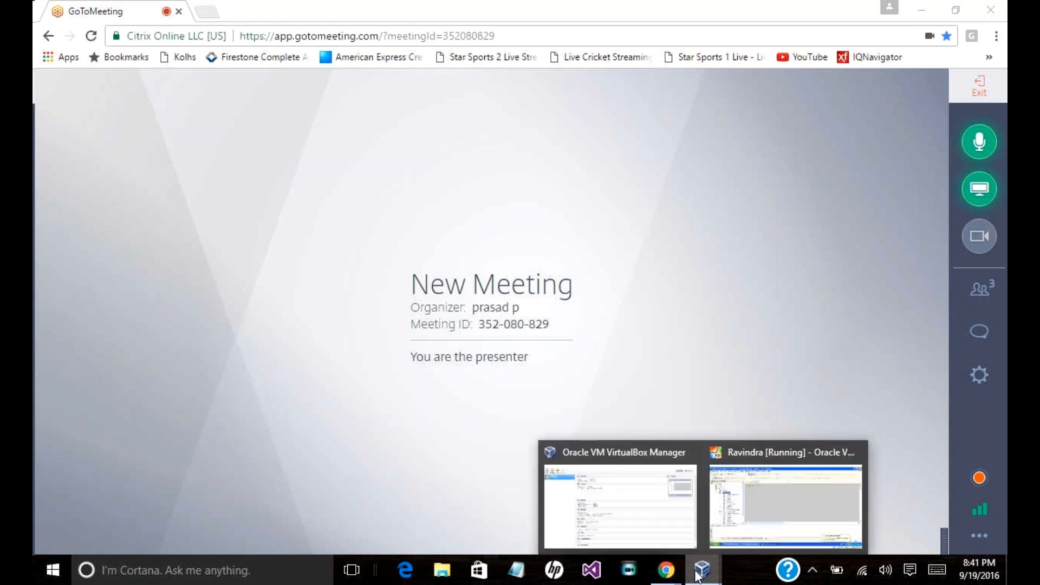
pyautogui.click(744, 526)
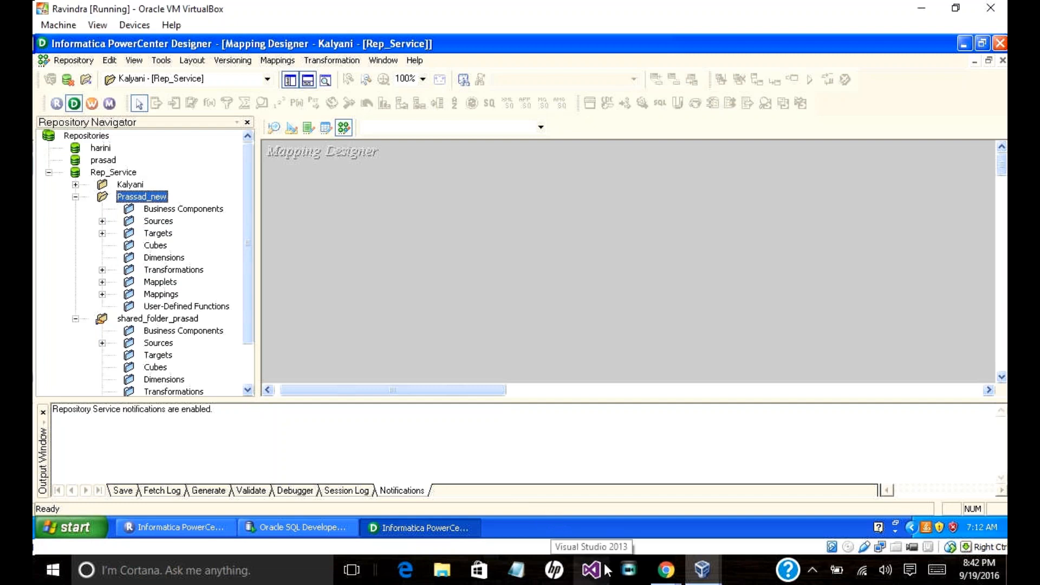
# Step: Bring the GoToMeeting window forward and mute the microphone
pyautogui.moveTo(667, 568)
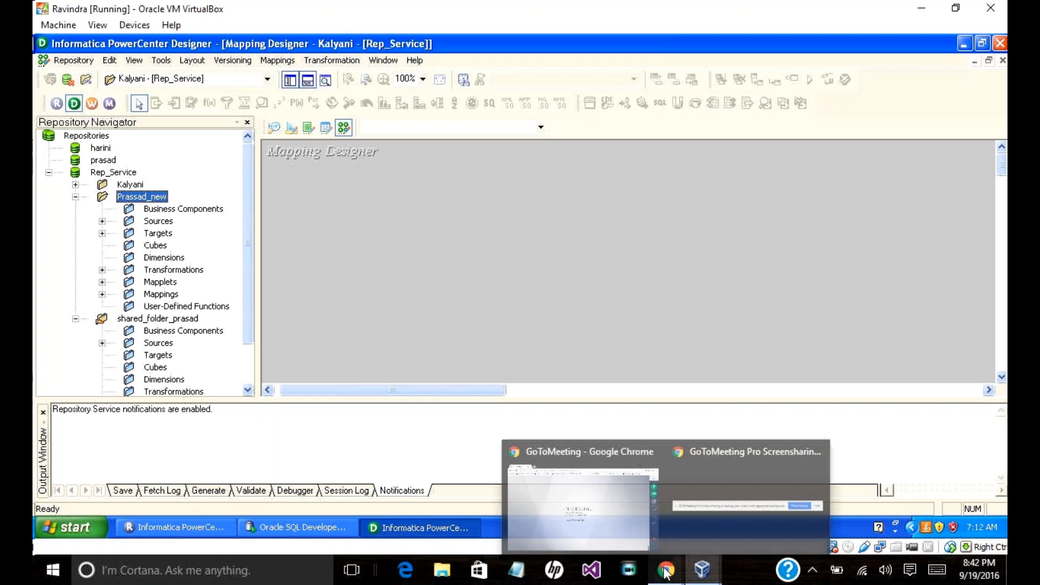
pyautogui.click(577, 500)
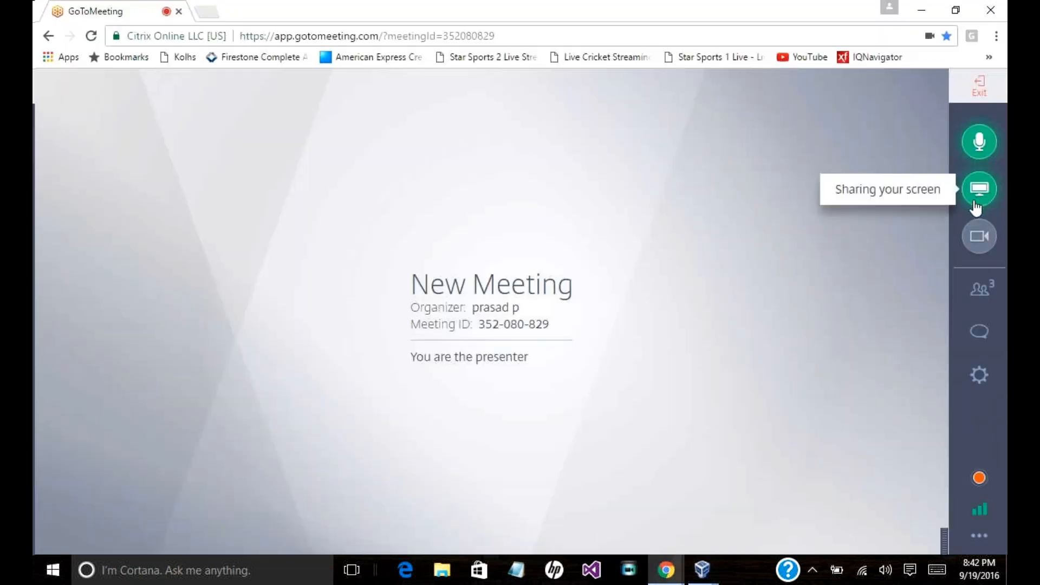
pyautogui.click(976, 150)
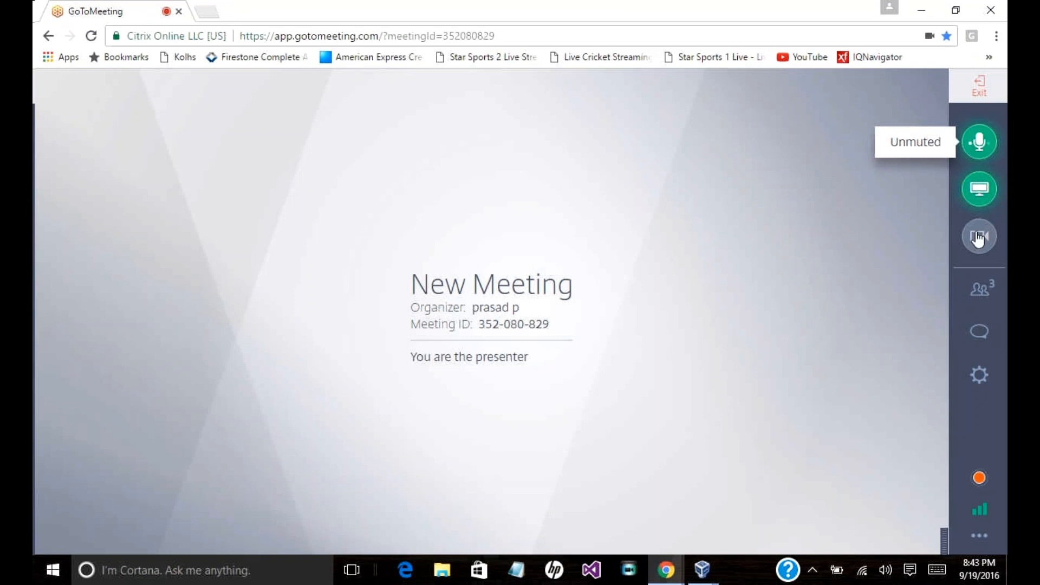
# Step: Open and close the attendees list, then bring up the VirtualBox windows
pyautogui.click(982, 298)
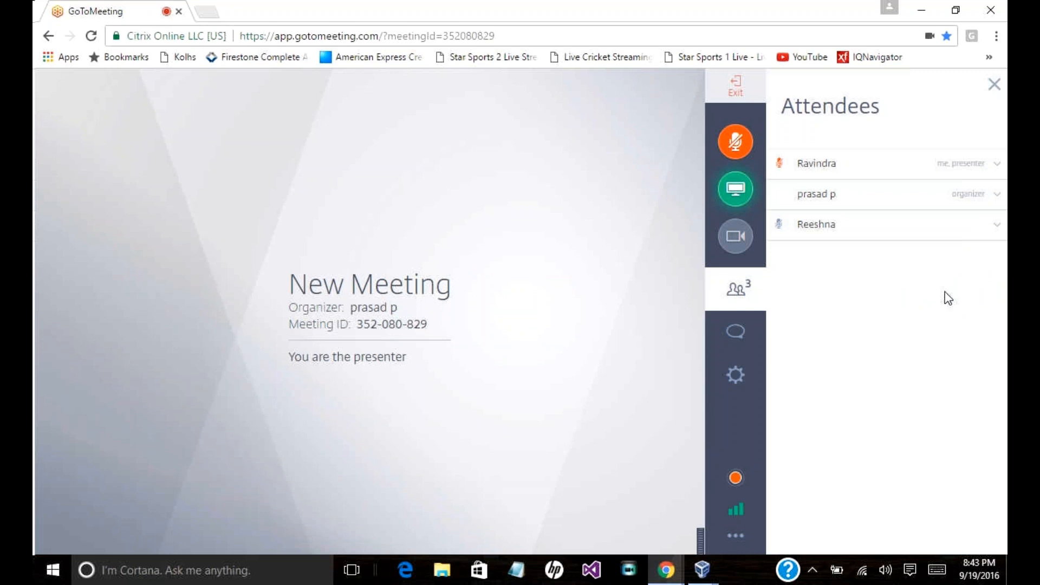
pyautogui.click(738, 292)
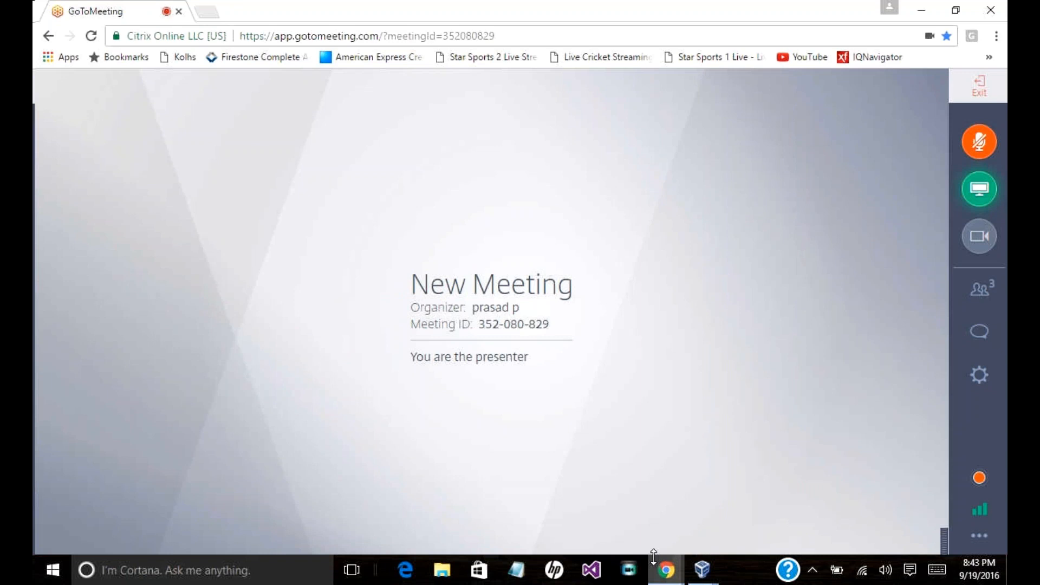
pyautogui.click(702, 569)
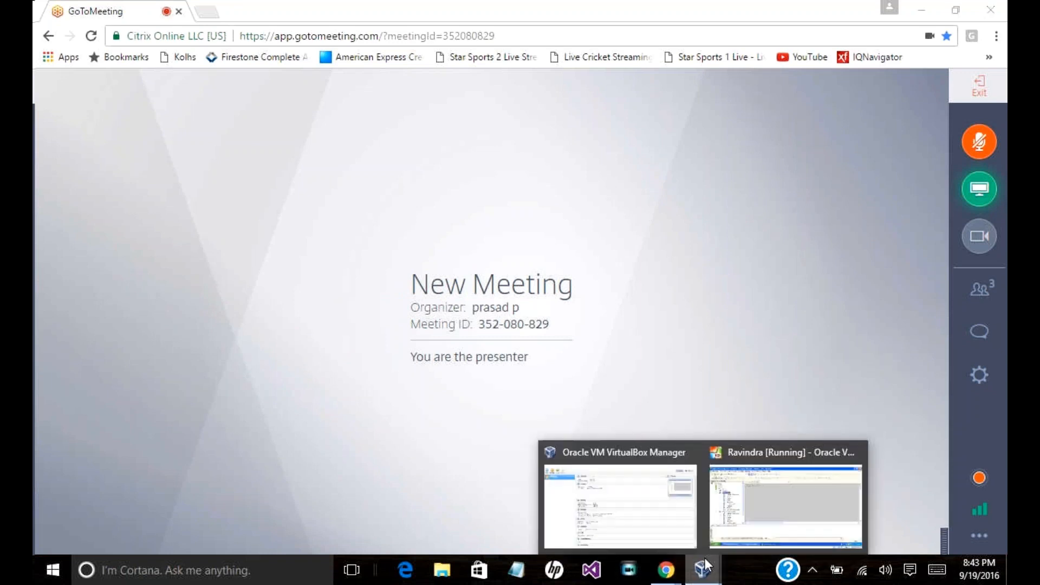
# Step: Return to PowerCenter Designer and switch to the Source Analyzer workspace
pyautogui.click(738, 534)
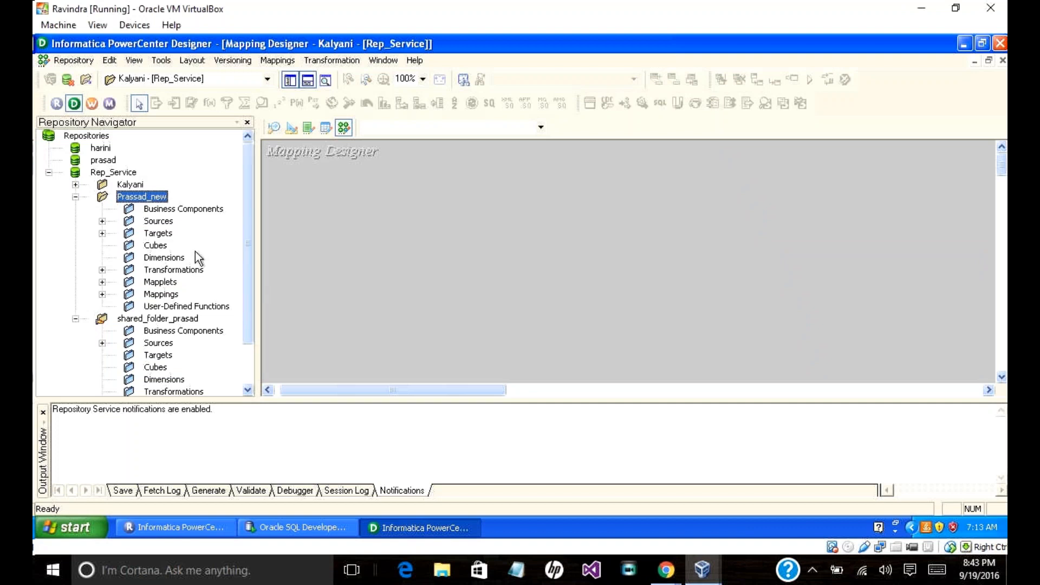
pyautogui.click(274, 128)
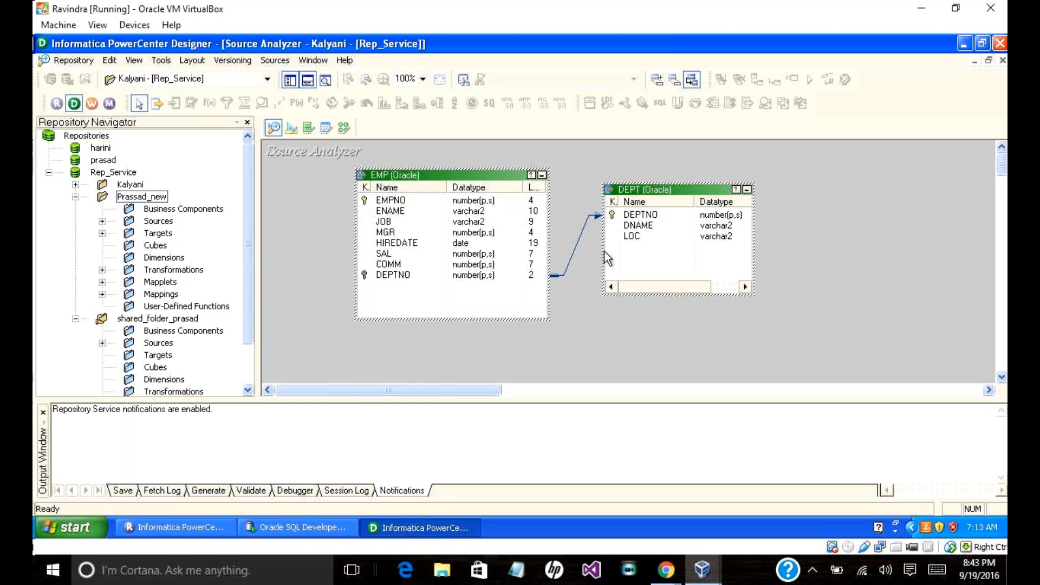
pyautogui.rightClick(640, 194)
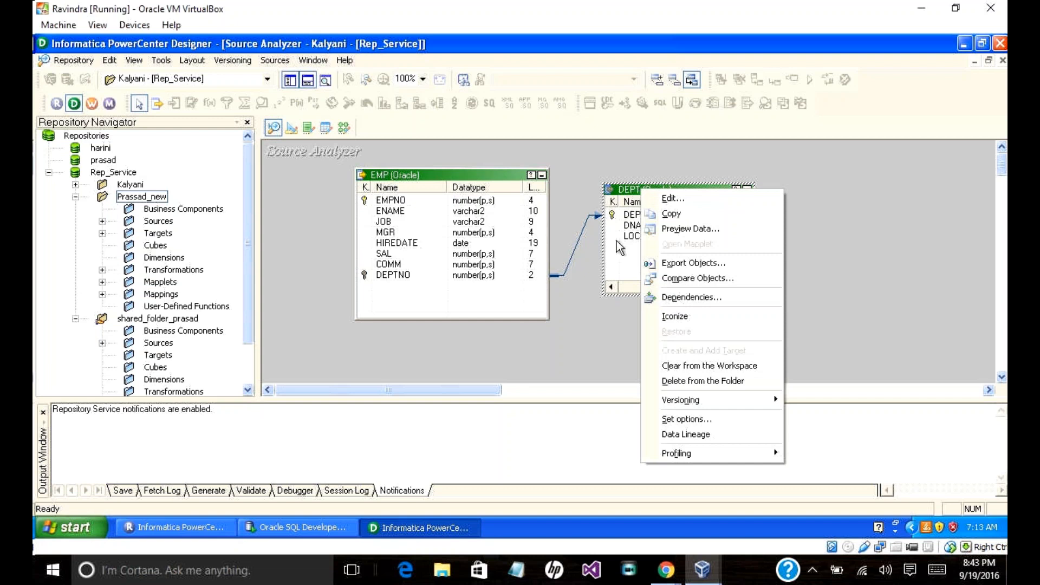
pyautogui.click(573, 303)
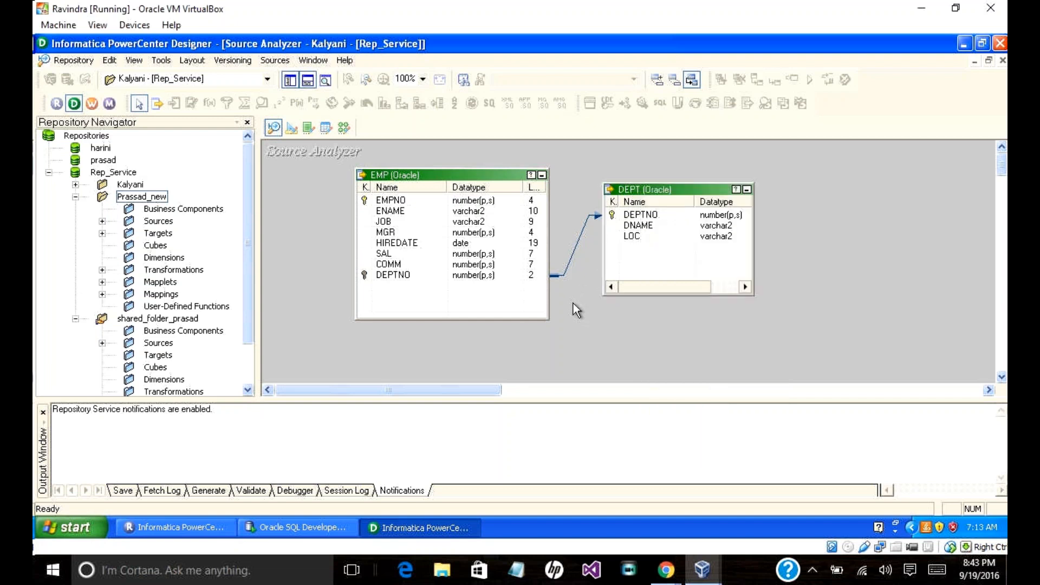
# Step: Clear the EMP and DEPT sources from the workspace with Clear All
pyautogui.moveTo(666, 568)
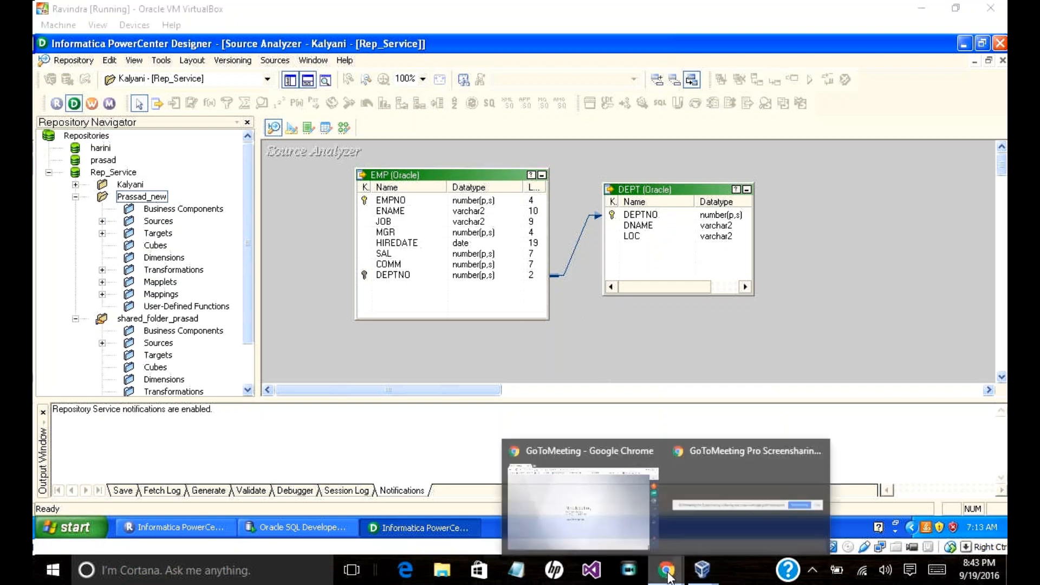
pyautogui.rightClick(633, 181)
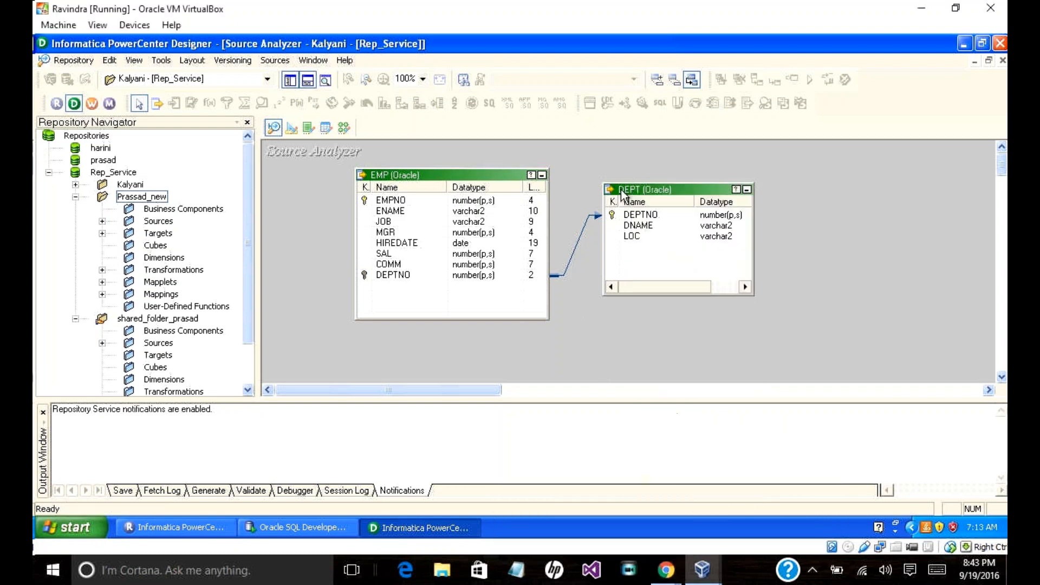
pyautogui.rightClick(622, 190)
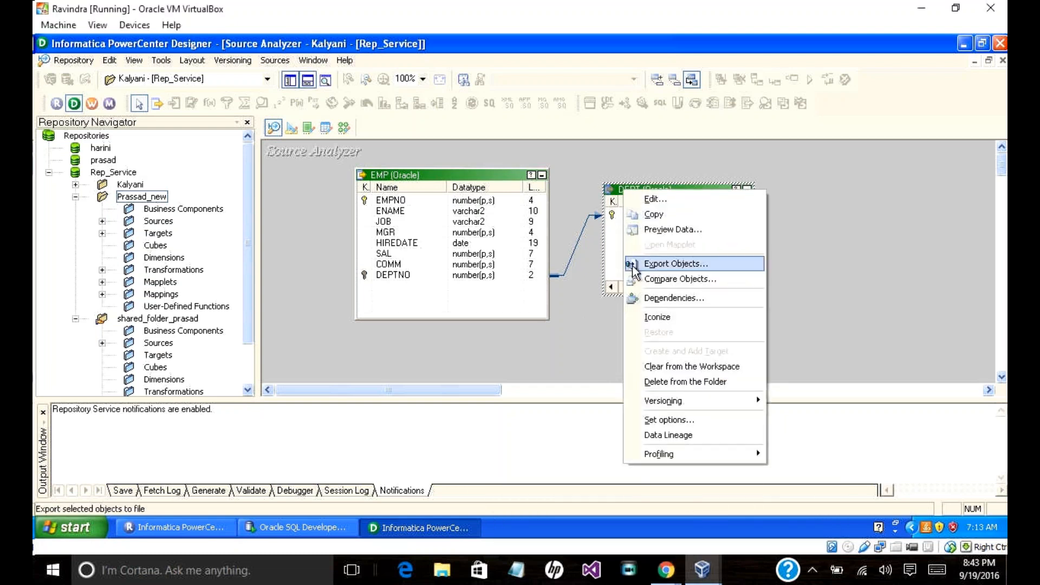
pyautogui.click(593, 264)
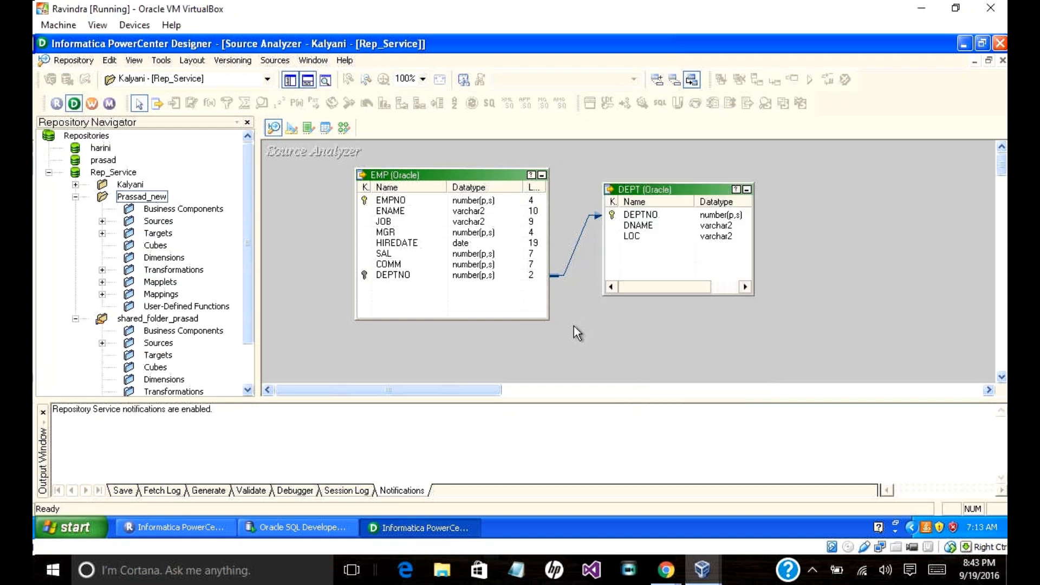
pyautogui.rightClick(574, 326)
pyautogui.click(610, 235)
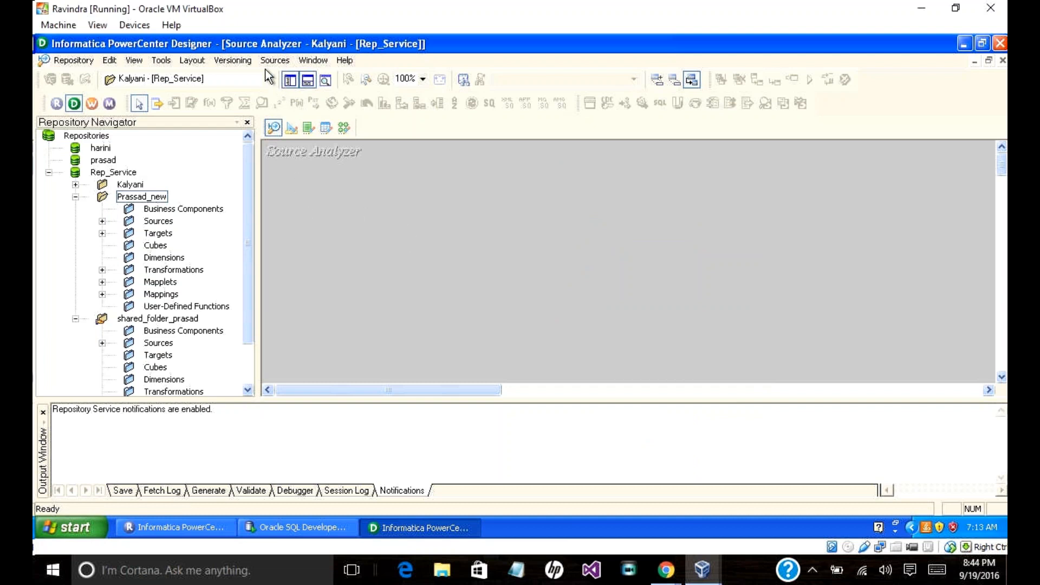
# Step: Expand Sources > scott, drag DEPT into the Source Analyzer, then cancel the Copy Wizard
pyautogui.click(102, 221)
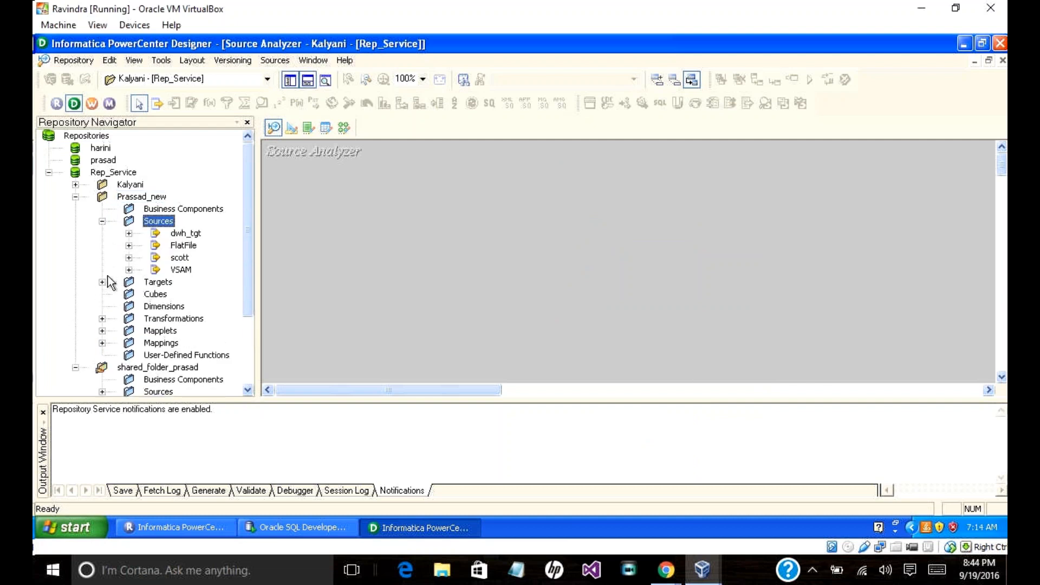
pyautogui.click(129, 257)
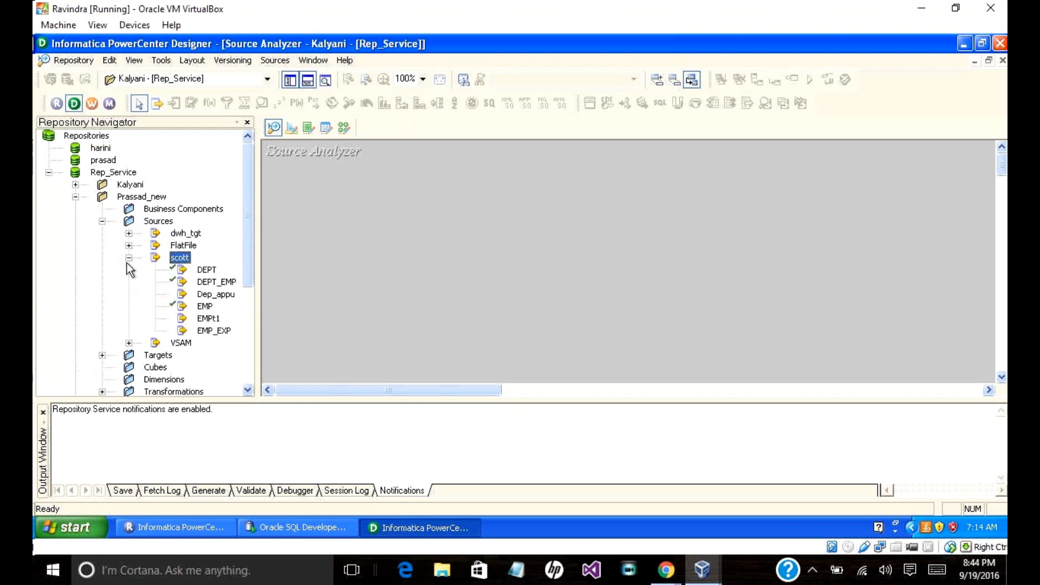
pyautogui.moveTo(206, 269); pyautogui.dragTo(339, 232)
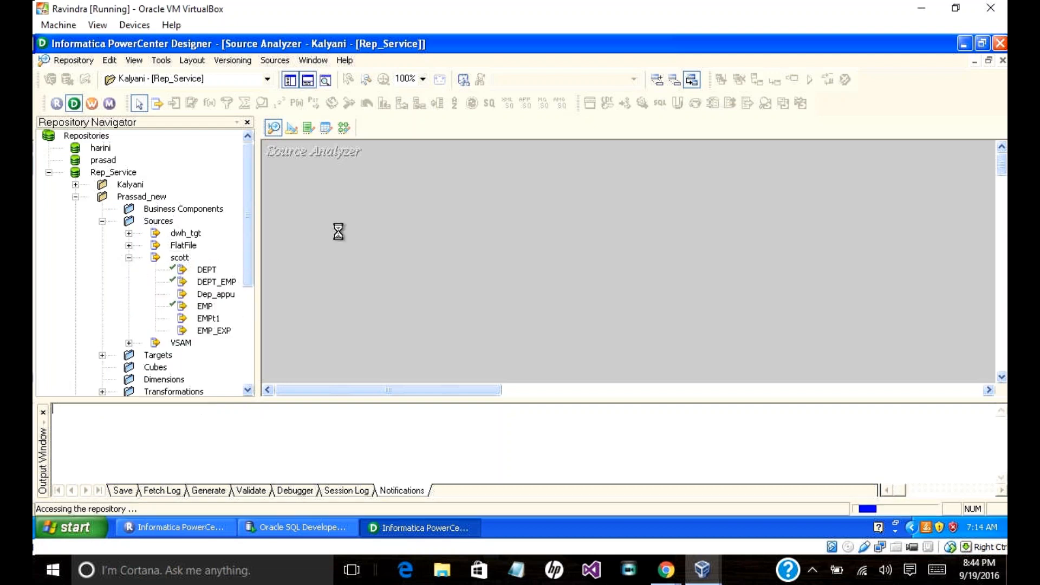
pyautogui.click(490, 307)
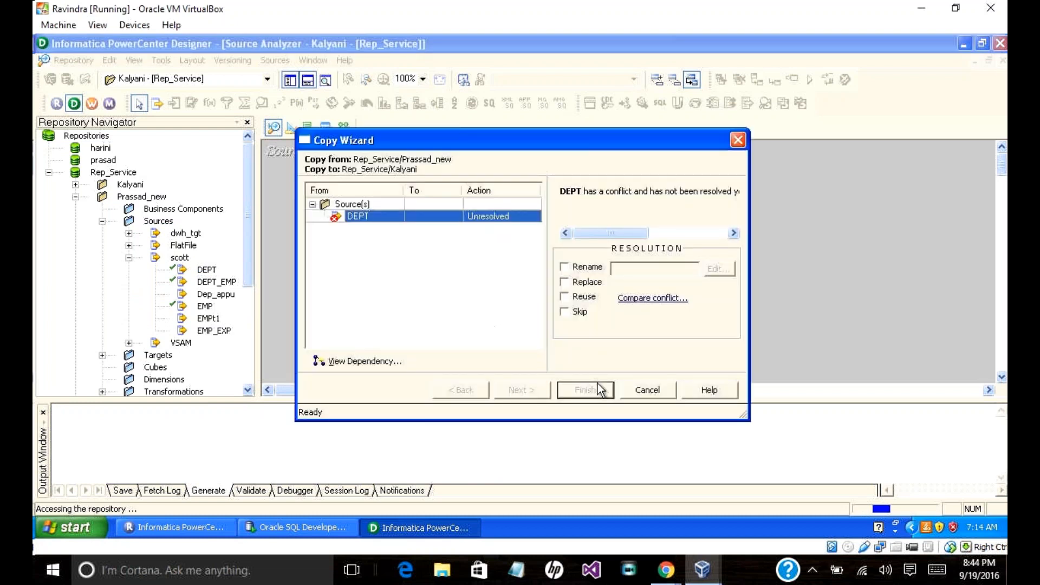
pyautogui.click(635, 390)
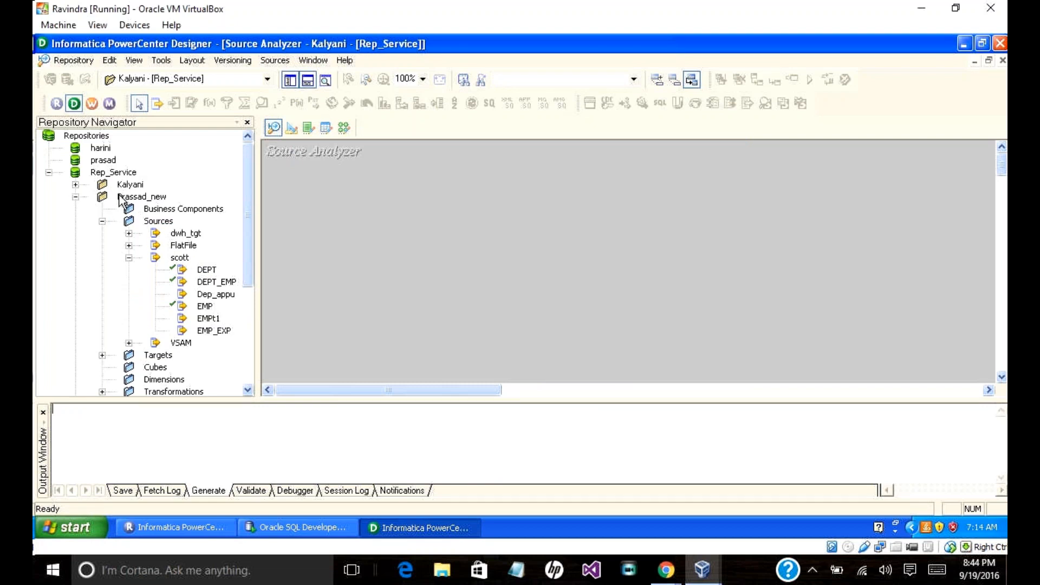
# Step: Disconnect and reconnect to Rep_Service, entering the repository password
pyautogui.rightClick(121, 172)
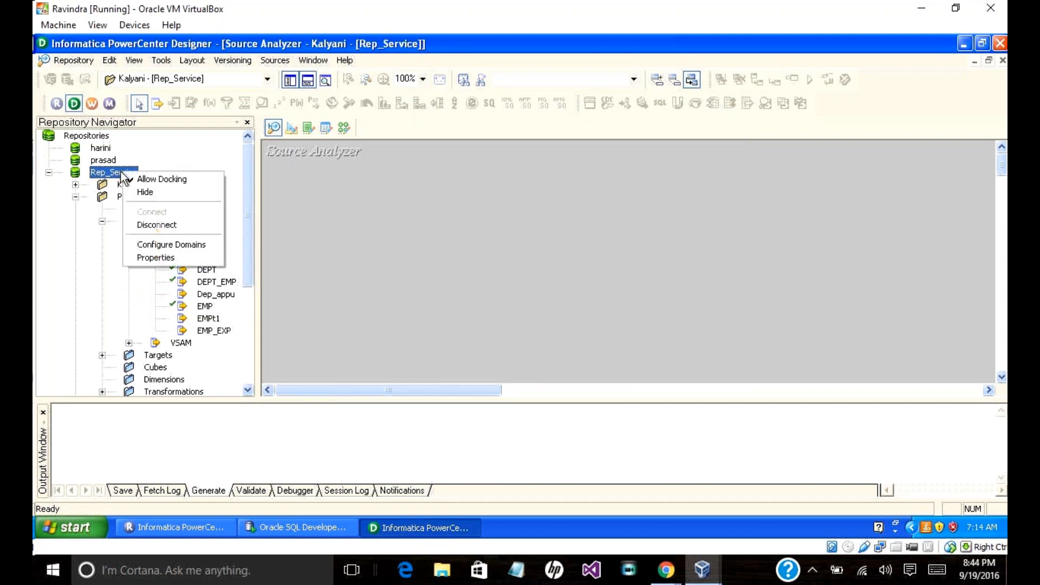
pyautogui.click(163, 225)
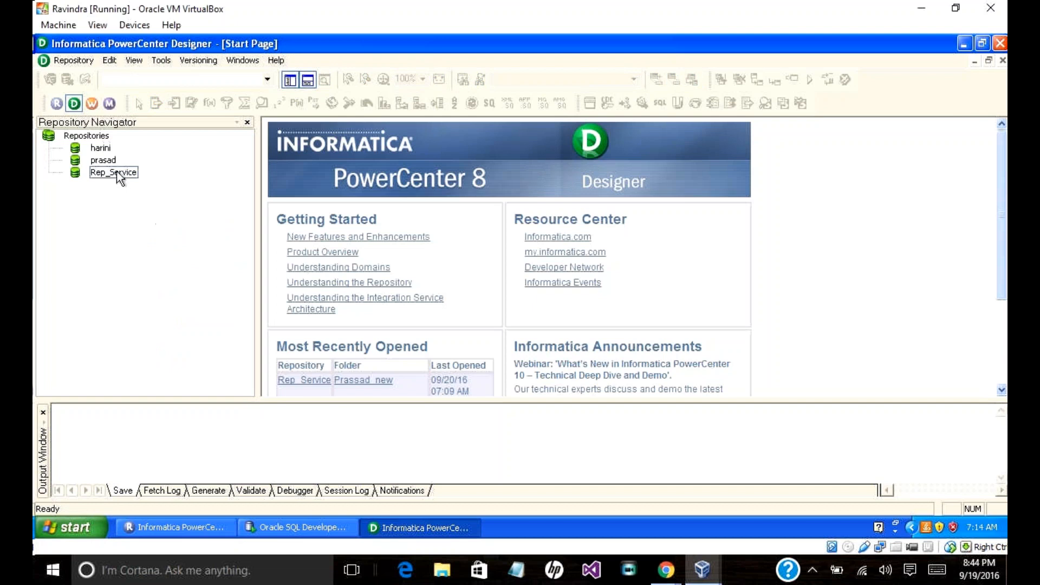
pyautogui.rightClick(116, 171)
pyautogui.click(154, 213)
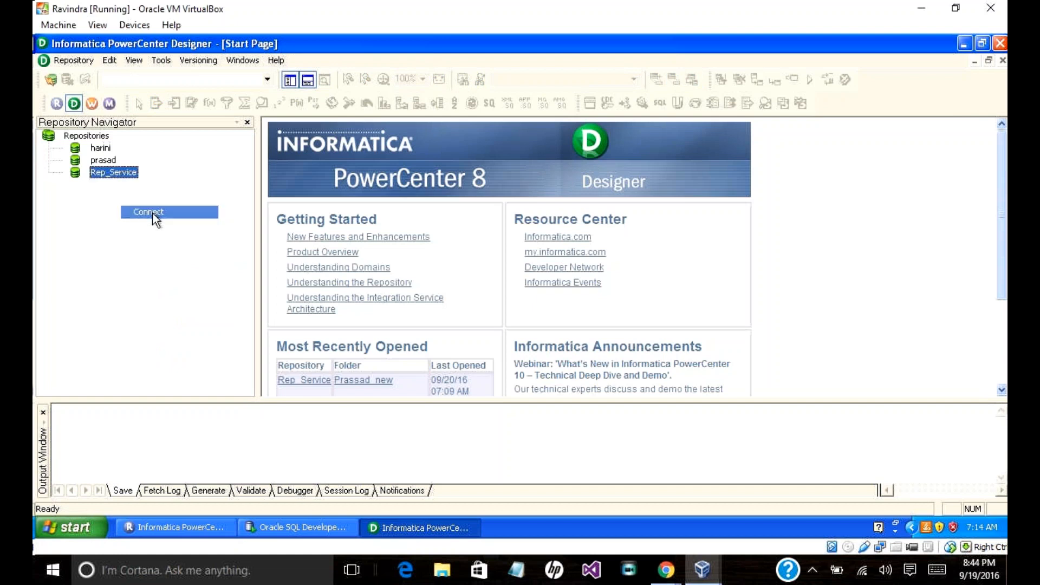
pyautogui.click(487, 292)
pyautogui.write('Administrator')
pyautogui.click(629, 295)
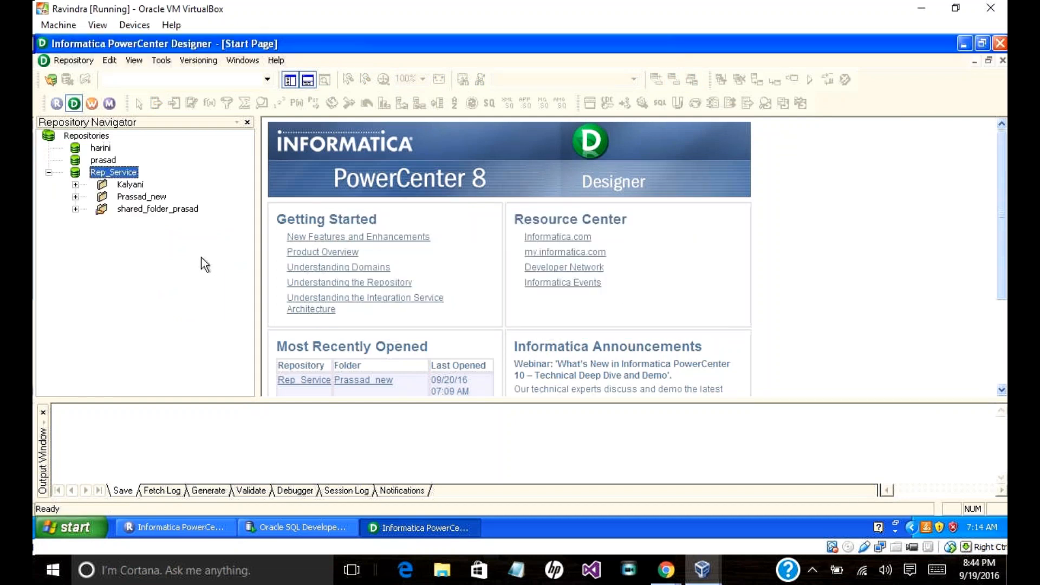
# Step: Expand Prassad_new > Sources > scott to list the DEPT and EMP tables
pyautogui.click(75, 196)
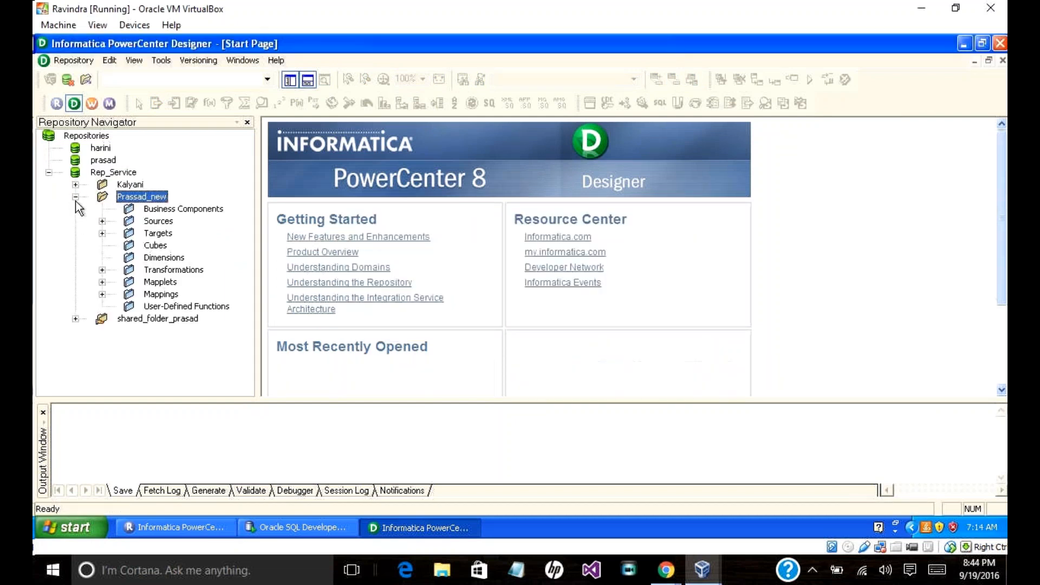
pyautogui.click(102, 221)
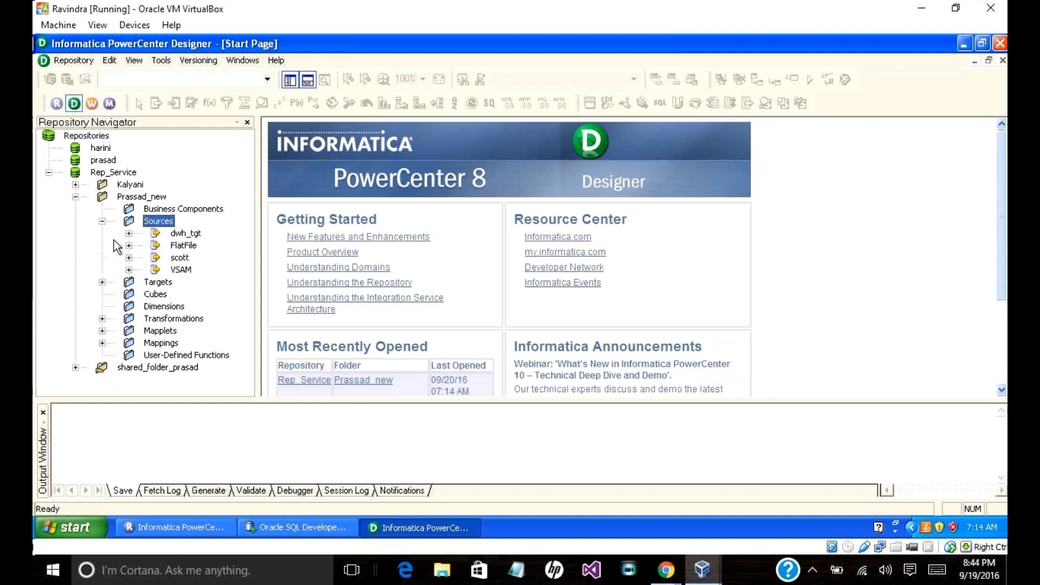
pyautogui.click(129, 257)
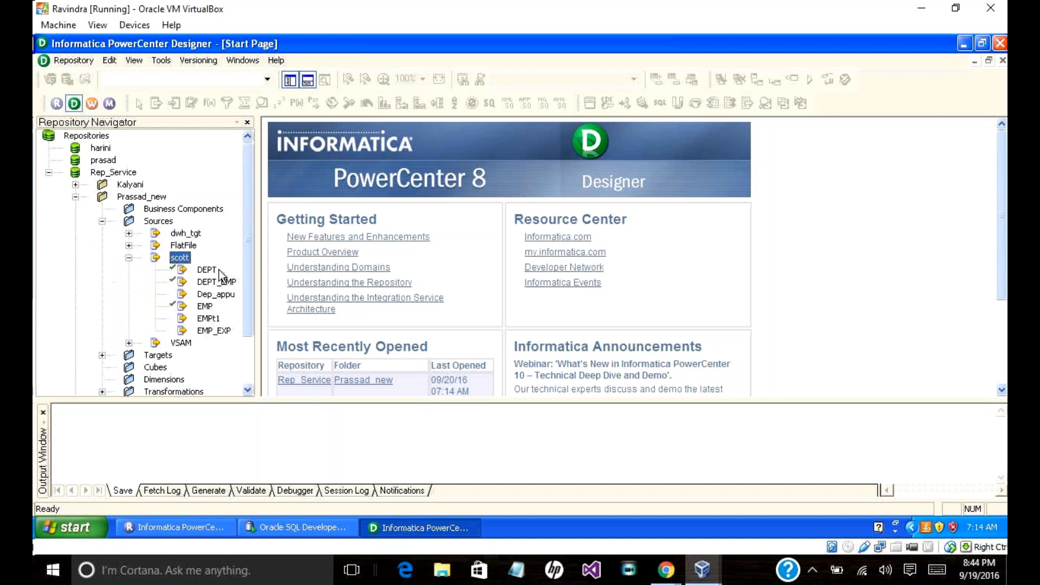
pyautogui.click(165, 62)
# Step: Switch to the Target Designer, Clear All its tables, and drag the scott DEPT source onto it
pyautogui.click(211, 79)
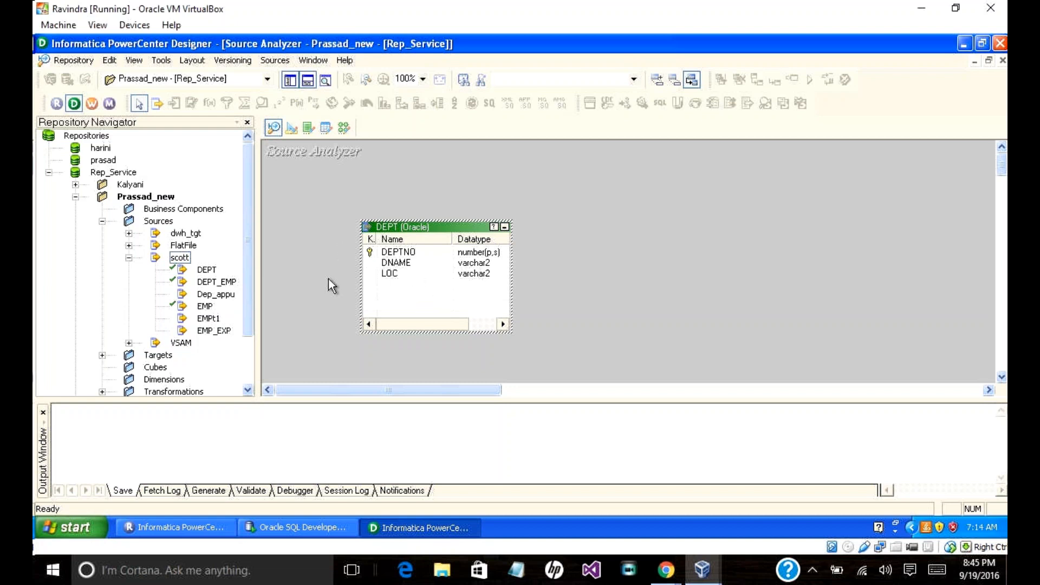
pyautogui.click(291, 130)
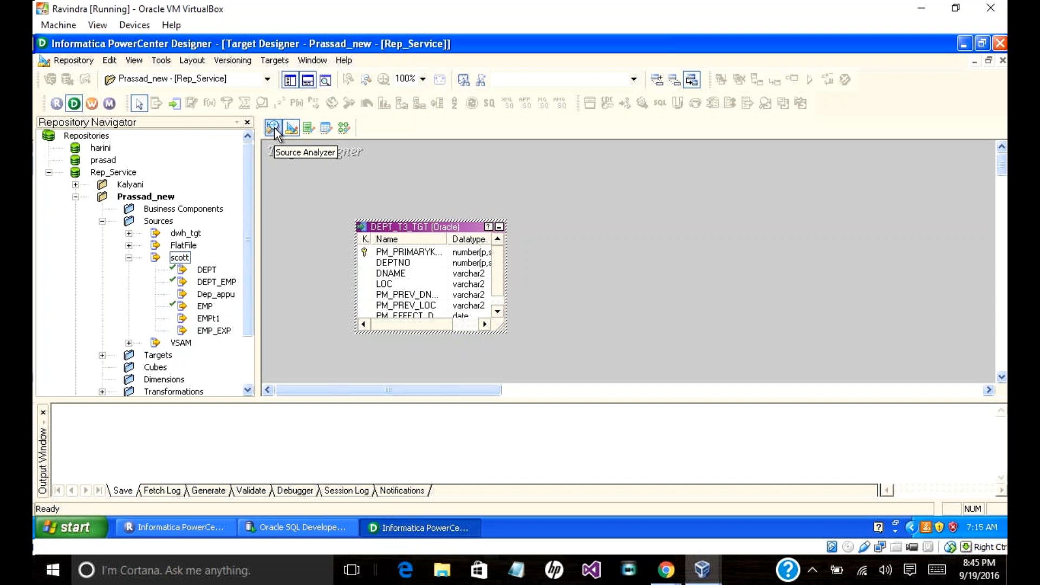
pyautogui.rightClick(540, 226)
pyautogui.click(576, 249)
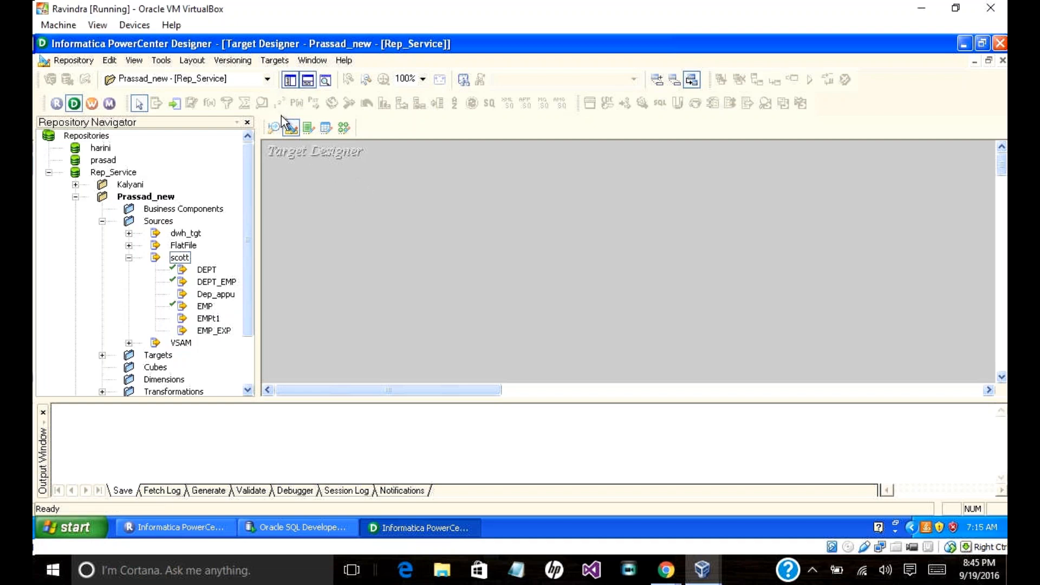
pyautogui.moveTo(186, 270); pyautogui.dragTo(340, 233)
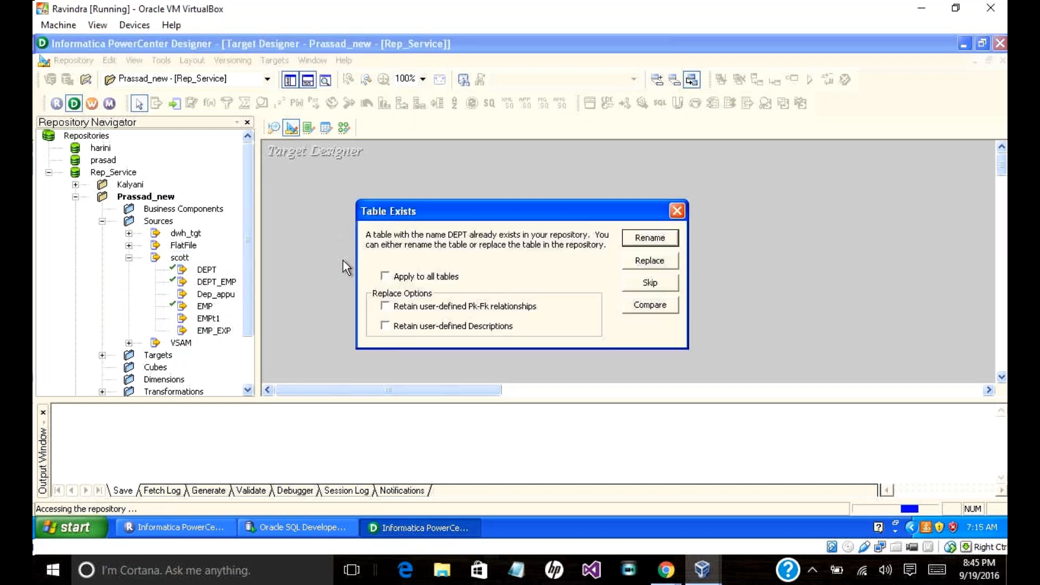
# Step: Replace the existing DEPT target with the scott DEPT table
pyautogui.click(631, 239)
pyautogui.click(627, 259)
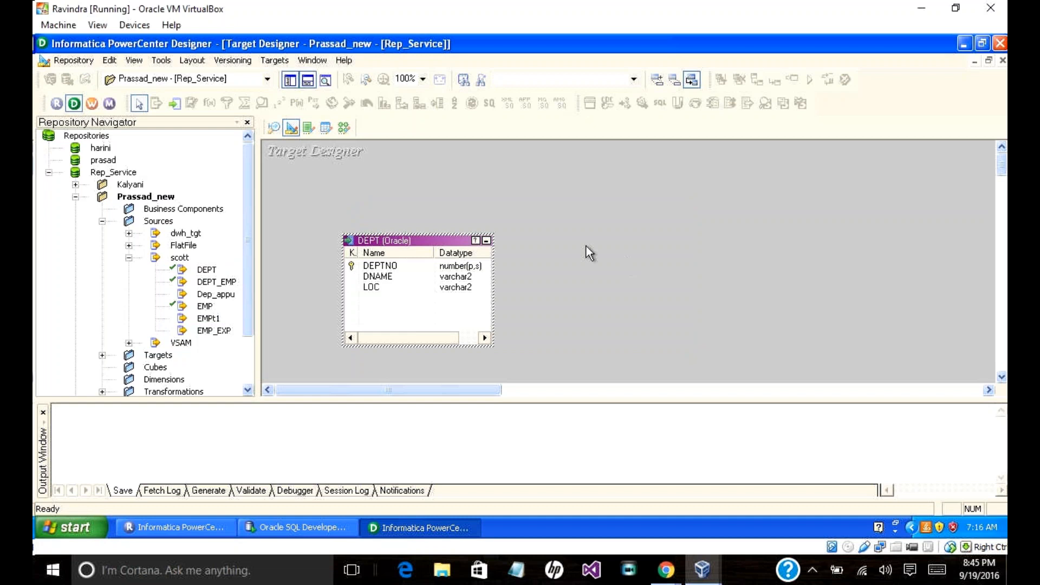
# Step: Insert a new DEPT column, move it to the first row, and name it PRIMARYKEY
pyautogui.doubleClick(444, 241)
pyautogui.click(350, 101)
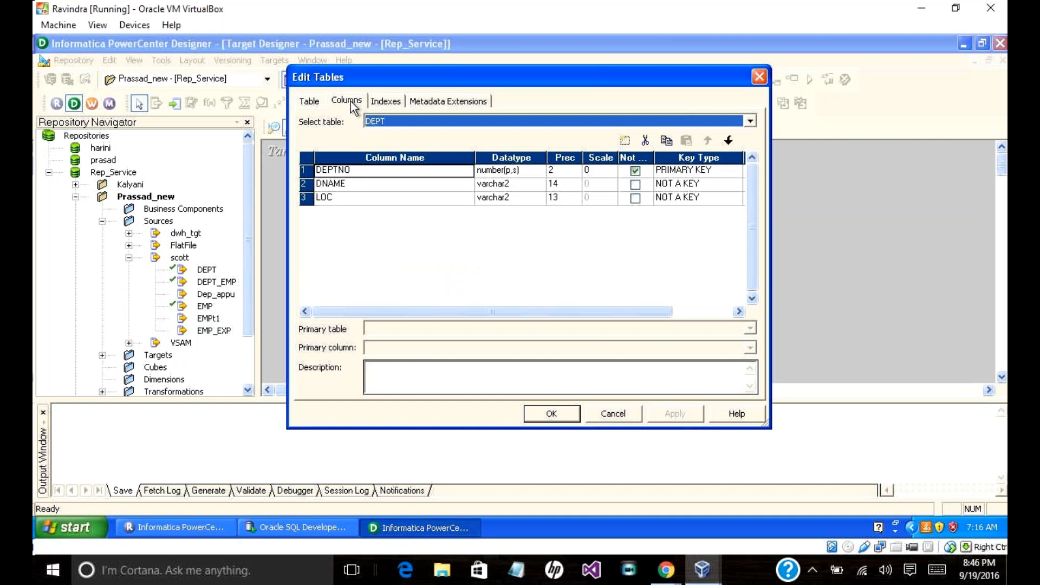
pyautogui.click(625, 141)
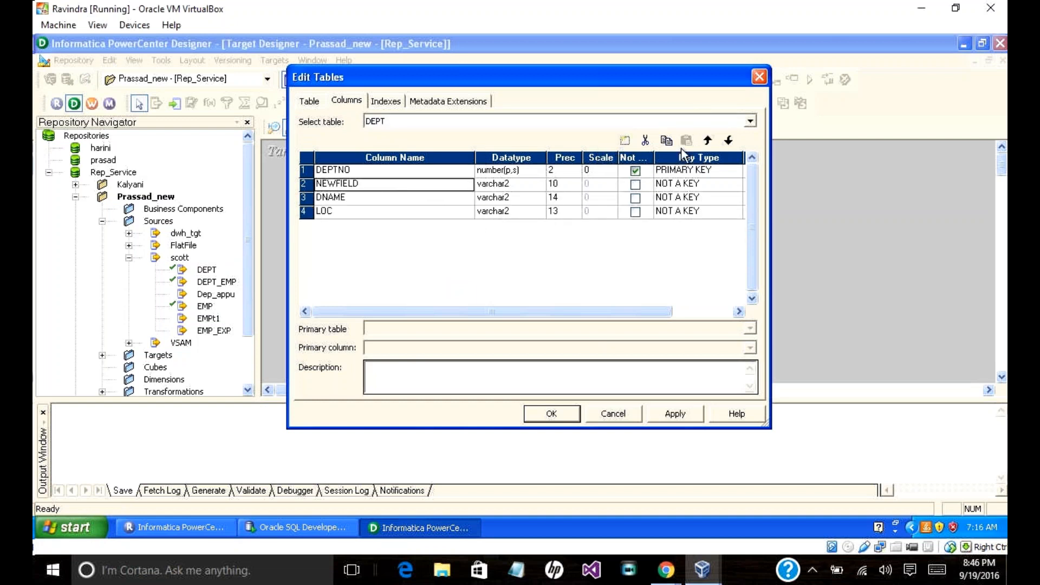
pyautogui.click(728, 140)
pyautogui.click(727, 144)
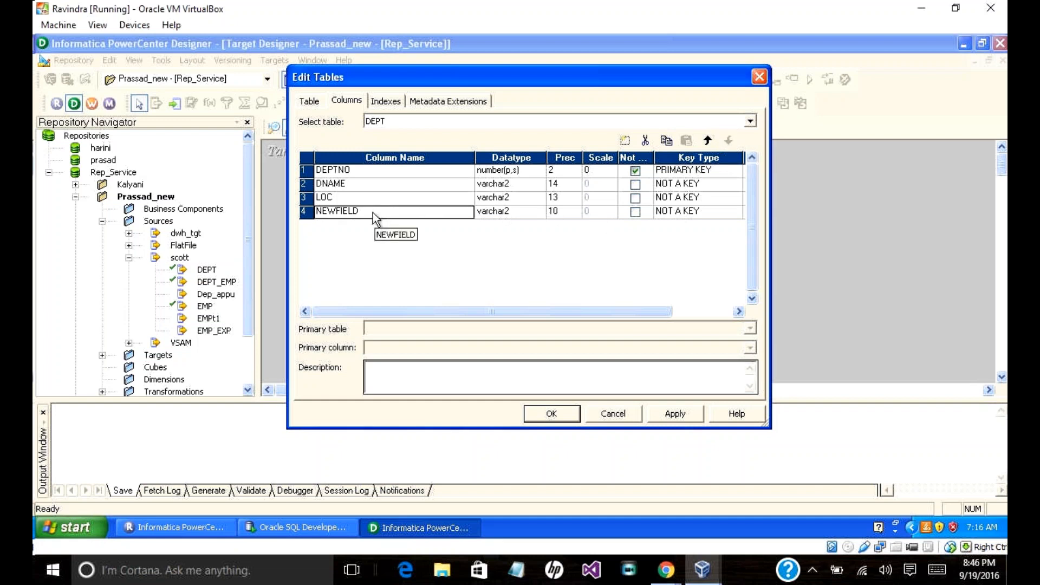
pyautogui.click(707, 141)
pyautogui.click(707, 141)
pyautogui.click(707, 141)
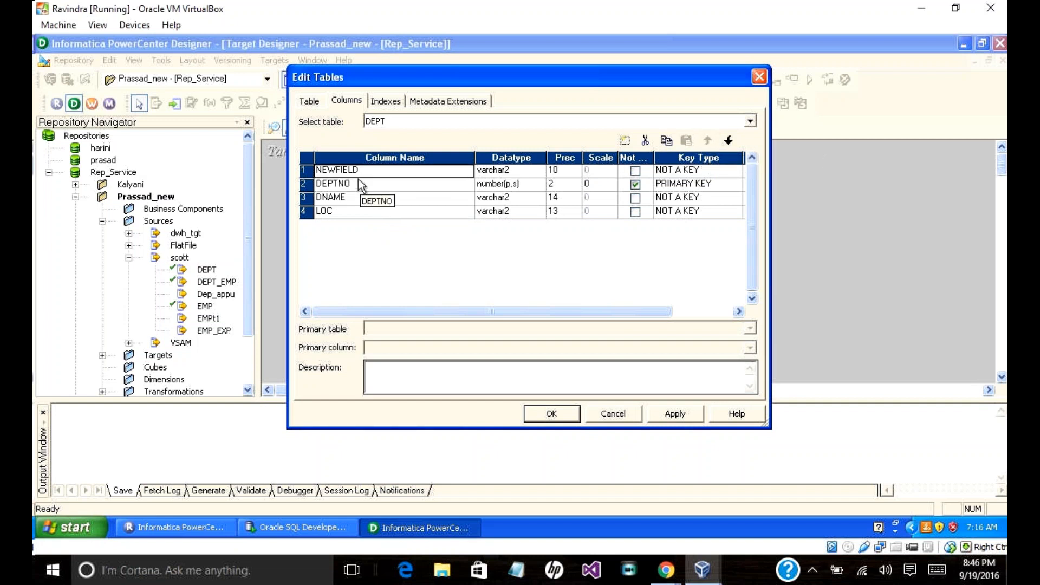
pyautogui.write('Prima')
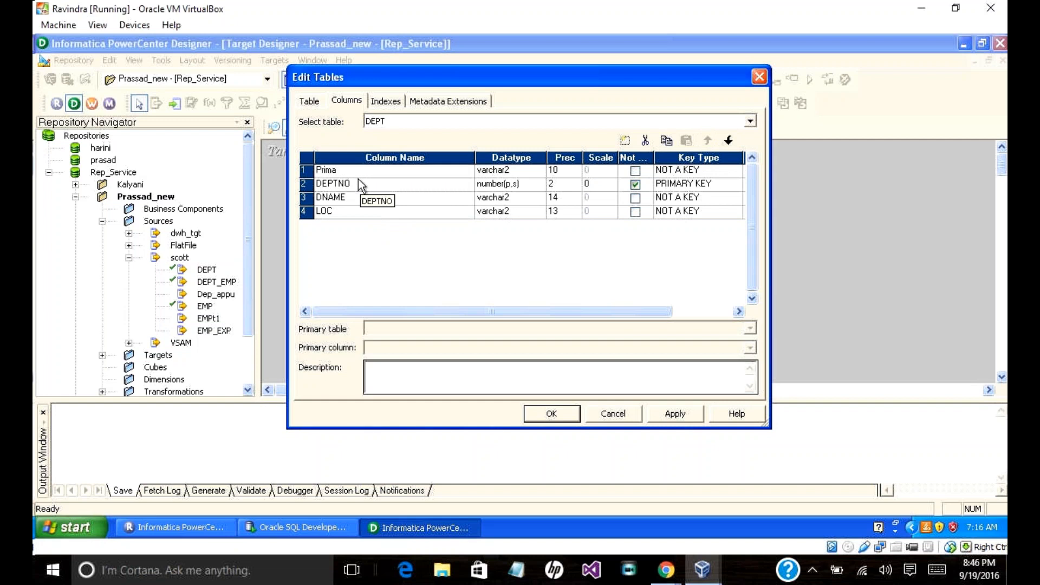
pyautogui.press('BackSpace')
pyautogui.press('BackSpace')
pyautogui.write('R')
# Step: Give PRIMARYKEY the number datatype and mark it Not Null
pyautogui.click(509, 170)
pyautogui.click(513, 171)
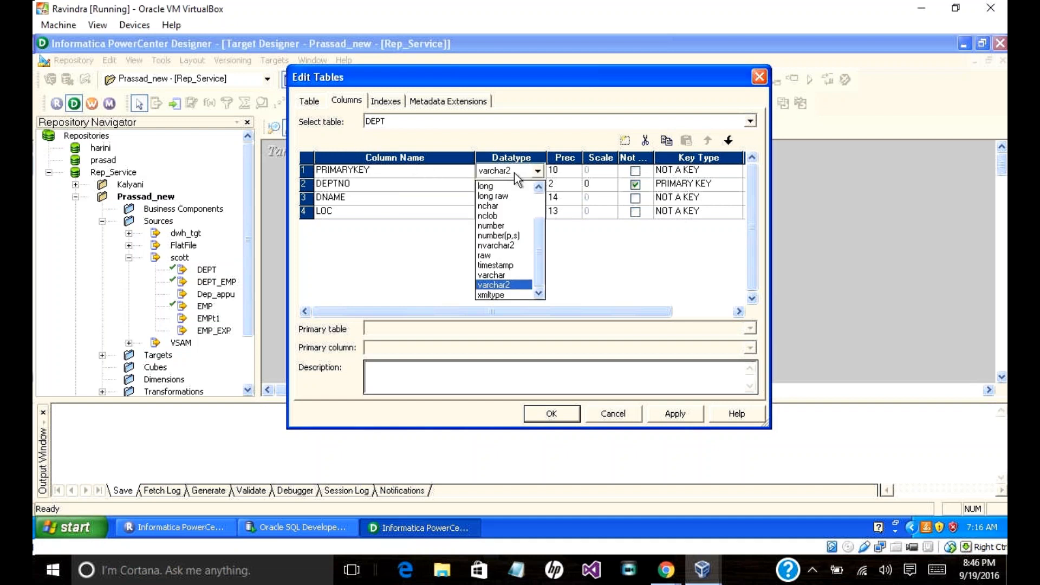
pyautogui.moveTo(539, 245); pyautogui.dragTo(534, 233)
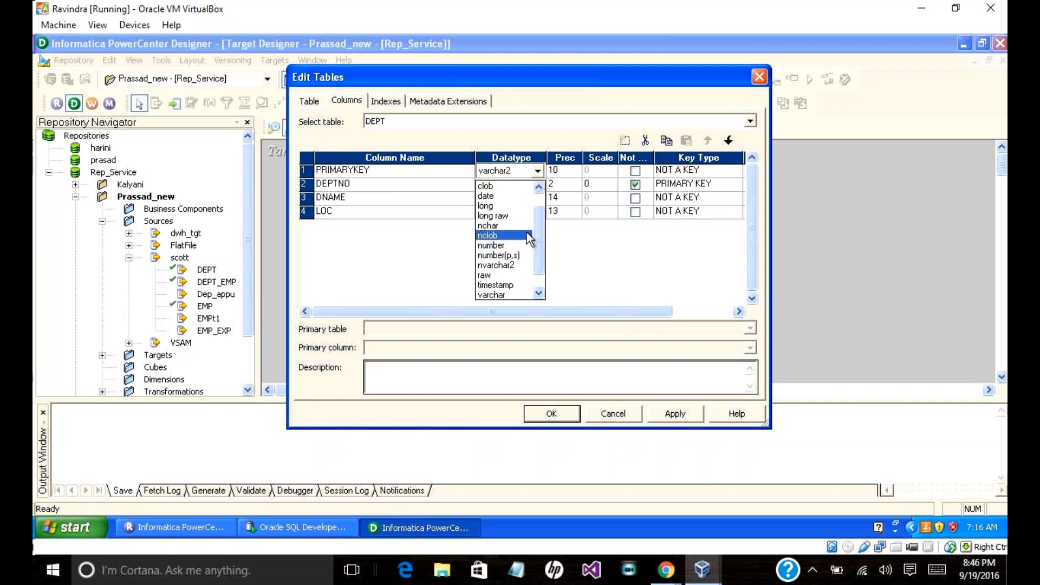
pyautogui.click(522, 245)
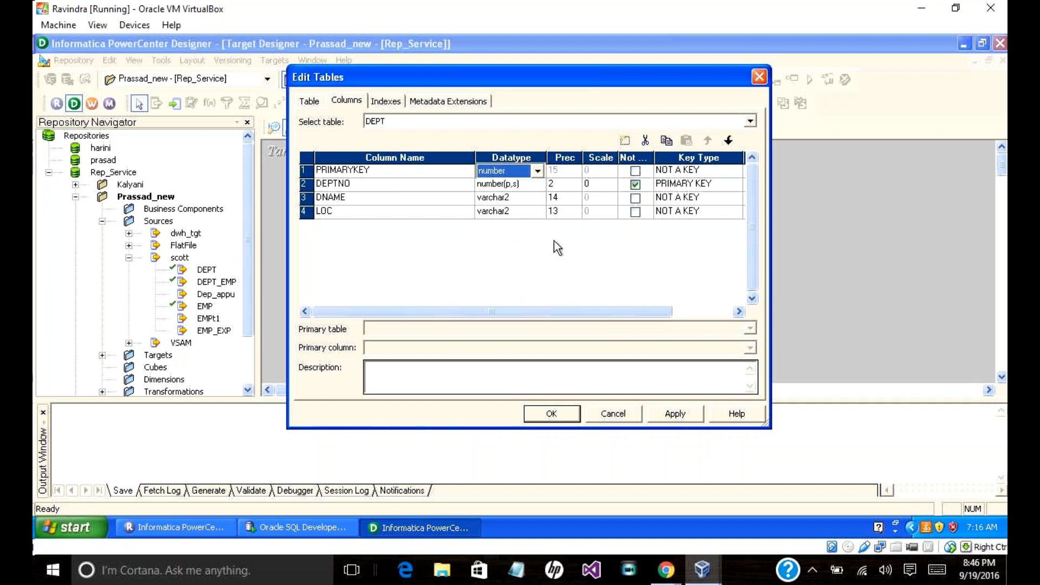
pyautogui.click(635, 171)
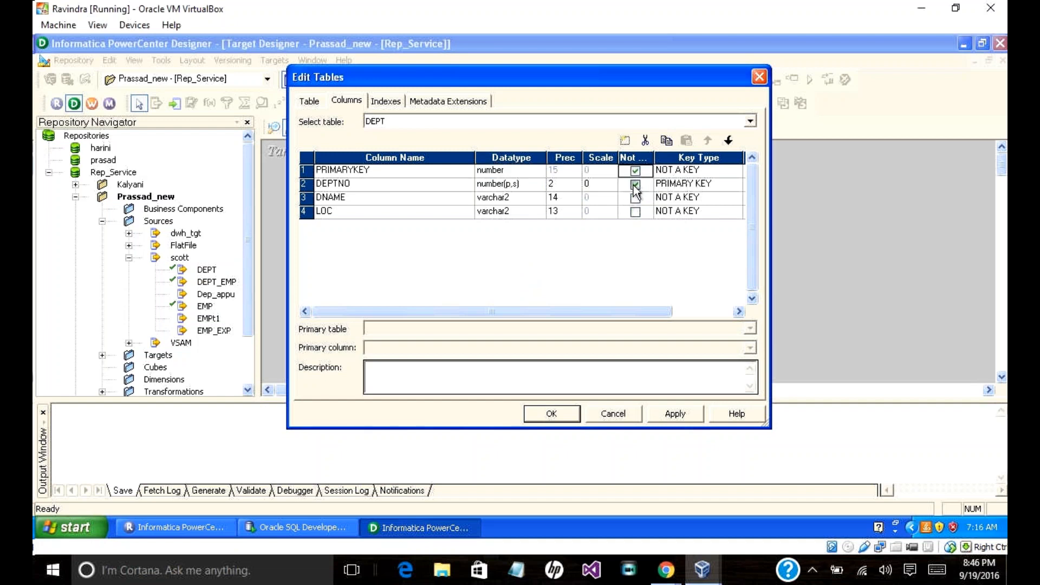
pyautogui.click(505, 186)
pyautogui.click(576, 186)
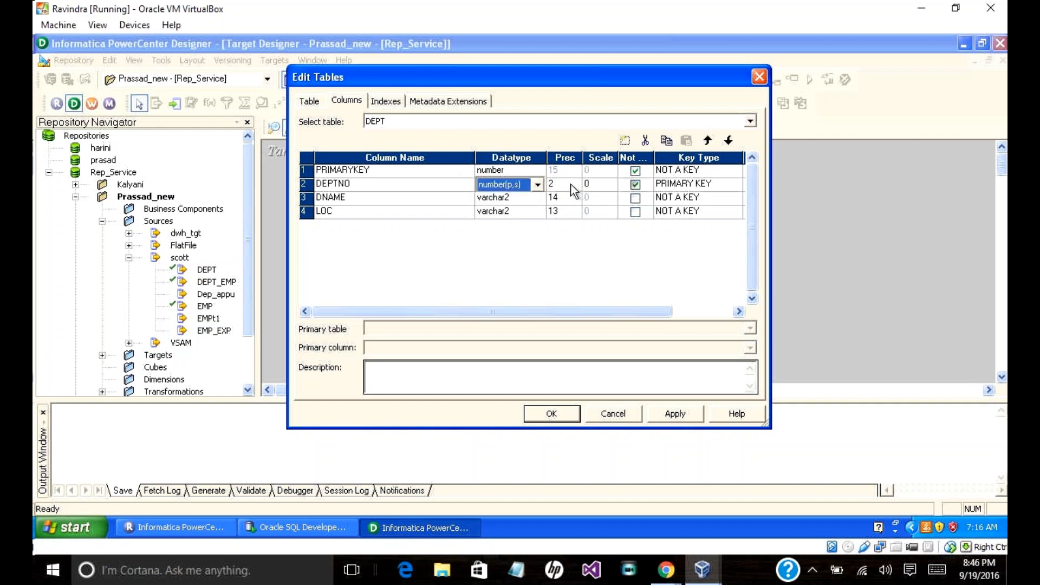
pyautogui.click(635, 174)
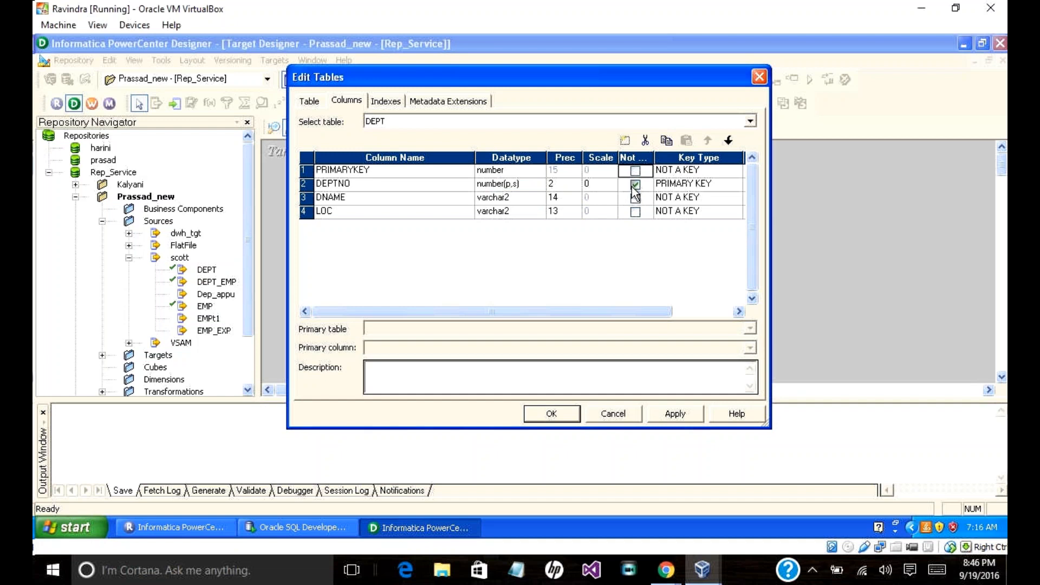
pyautogui.click(635, 172)
# Step: Set DEPTNO's key type to NOT A KEY
pyautogui.click(683, 197)
pyautogui.click(686, 189)
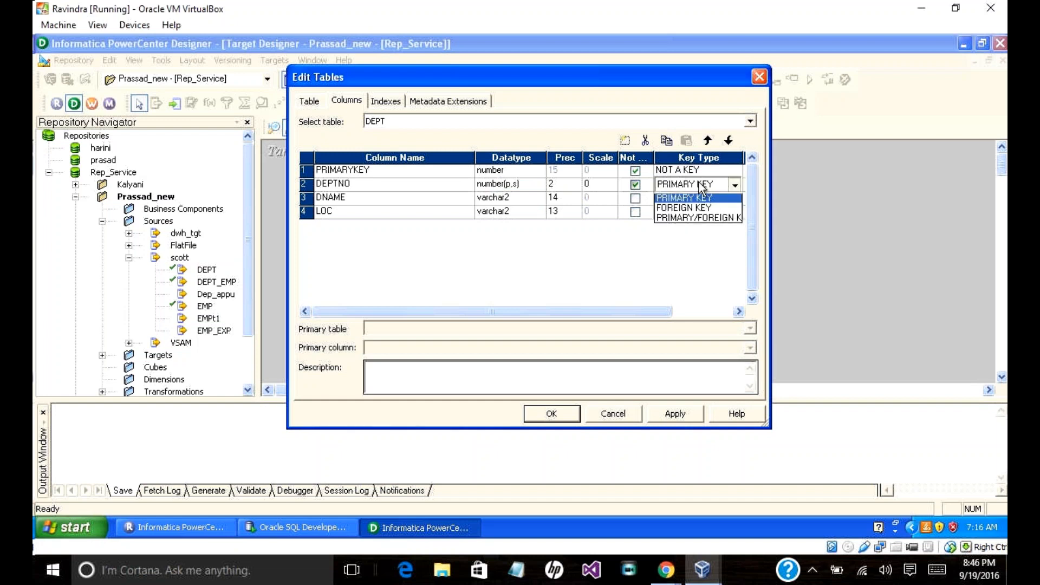
pyautogui.click(697, 196)
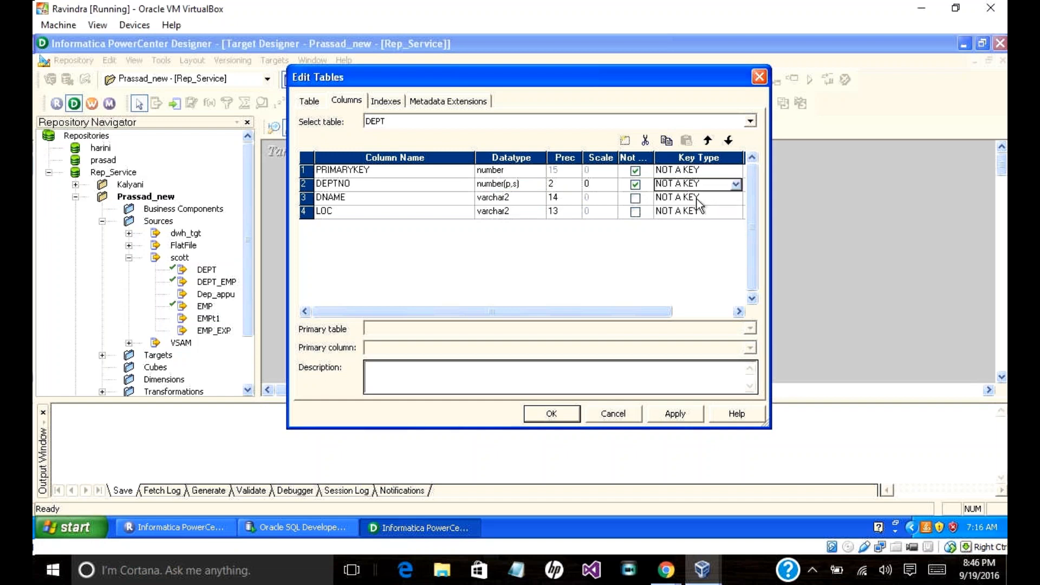
# Step: Untick Not Null on DEPTNO, set PRIMARYKEY's key type to PRIMARY KEY, and apply the edits
pyautogui.click(636, 185)
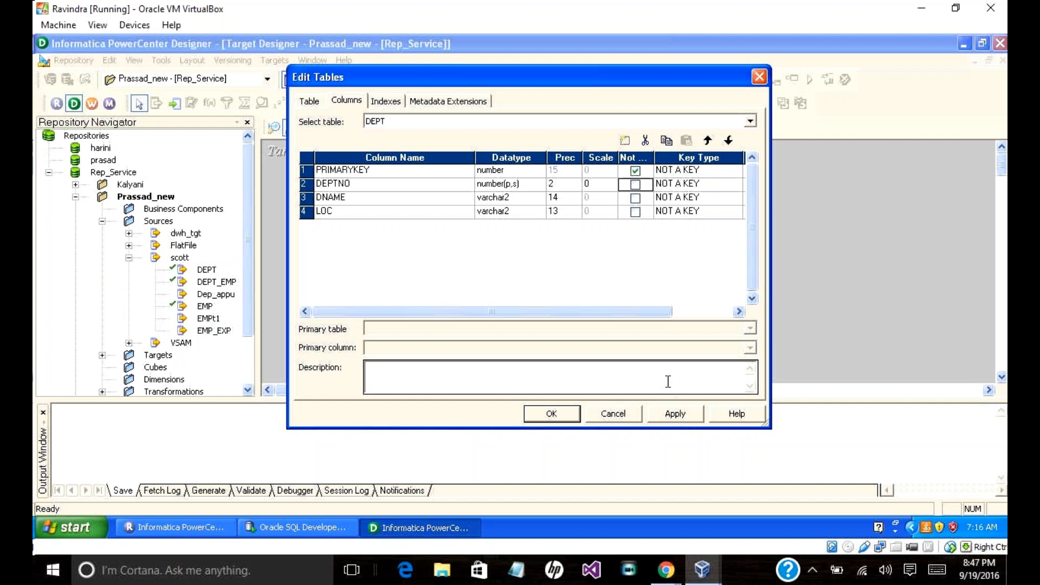
pyautogui.click(385, 167)
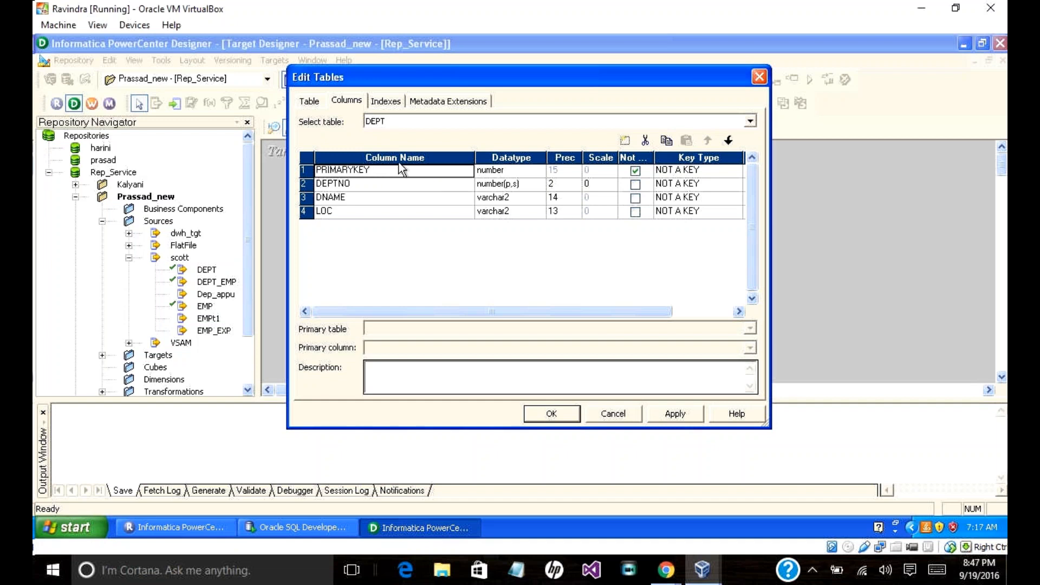
pyautogui.click(510, 173)
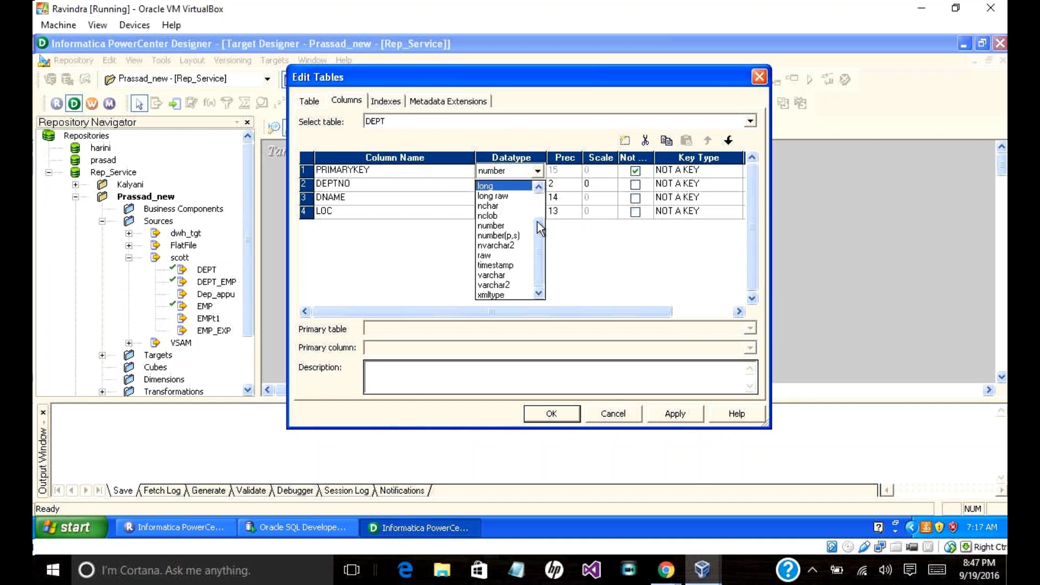
pyautogui.moveTo(541, 264); pyautogui.dragTo(535, 233)
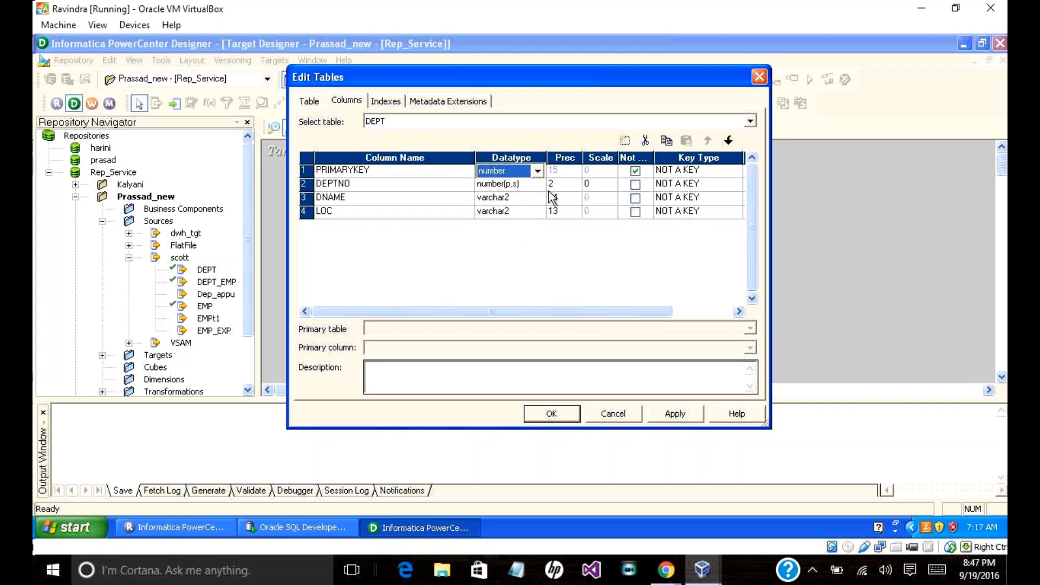
pyautogui.click(686, 171)
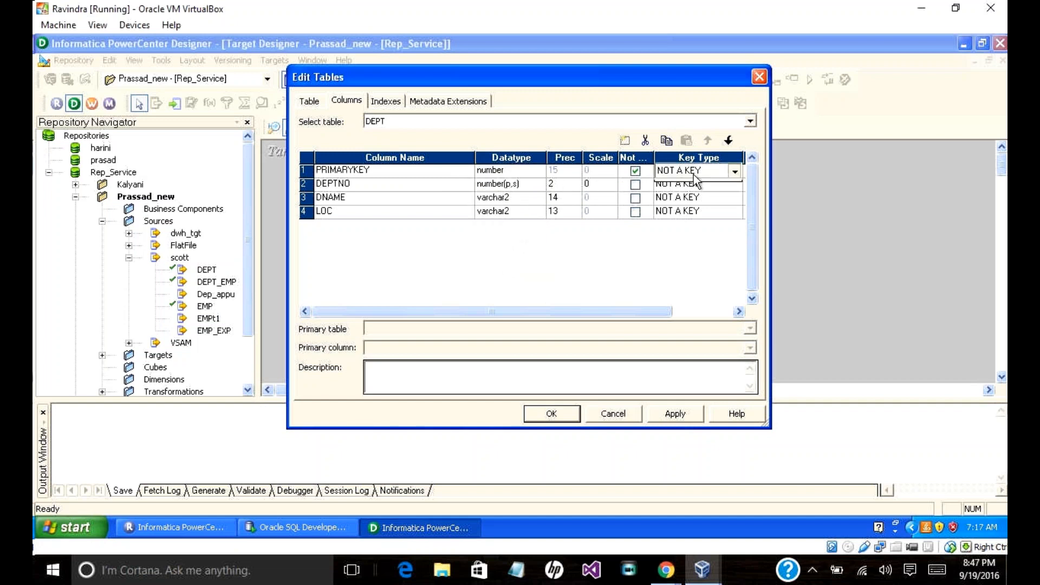
pyautogui.click(688, 171)
pyautogui.click(686, 196)
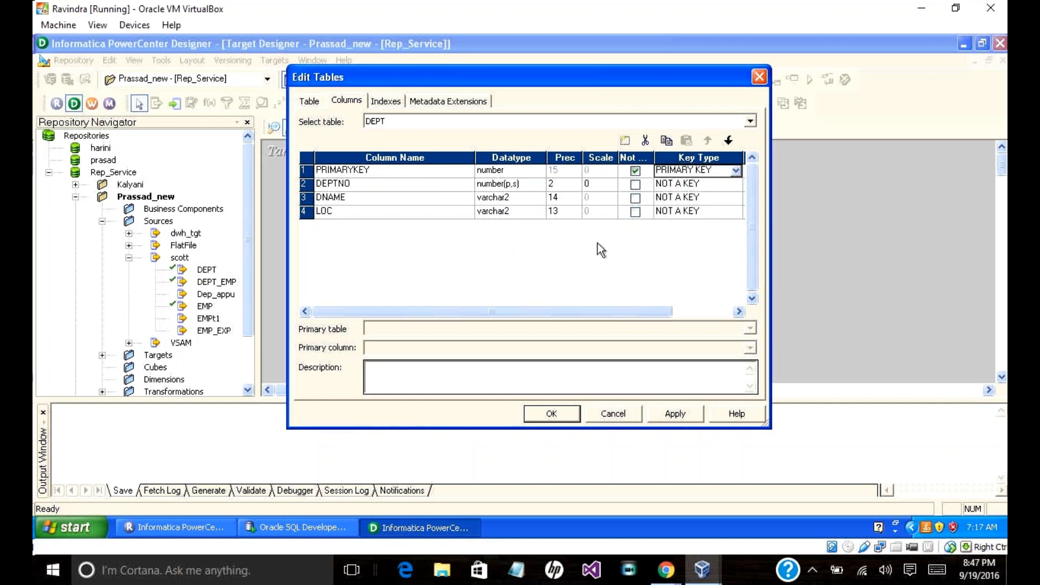
pyautogui.click(662, 411)
pyautogui.click(560, 416)
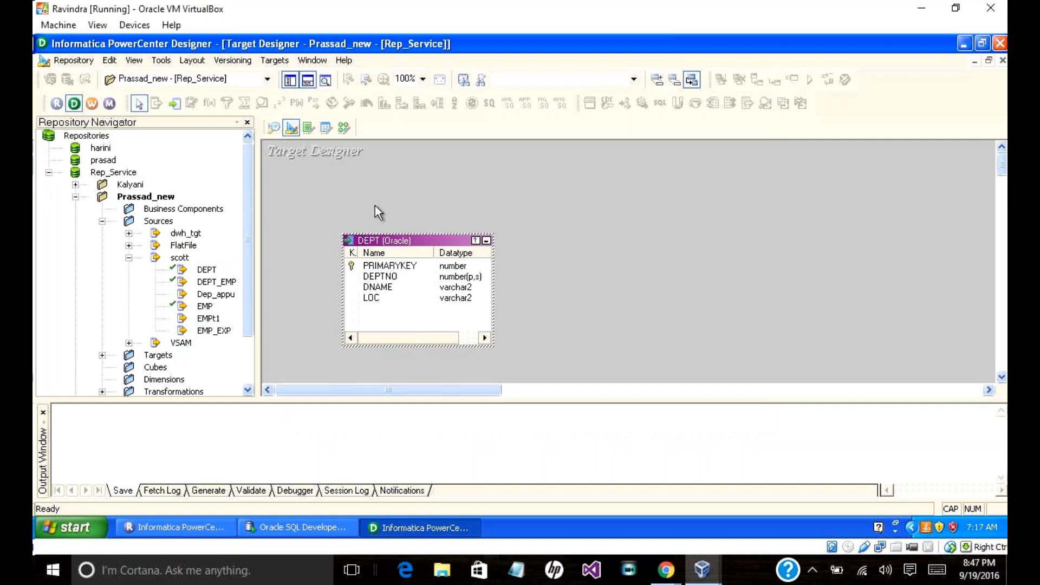
# Step: Open Generate/Execute SQL for the target tables and try connecting to dwh_tgt
pyautogui.click(276, 61)
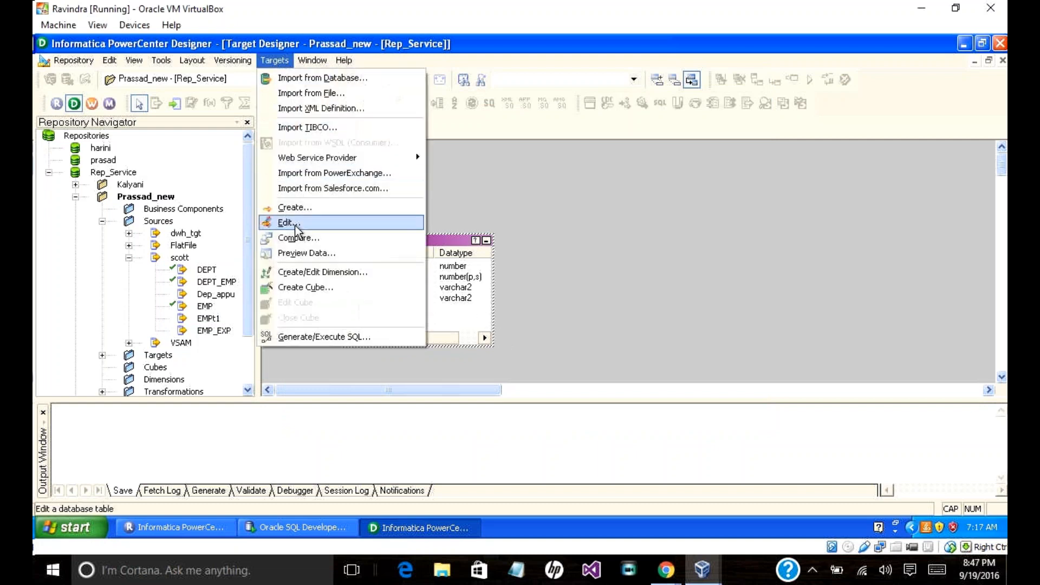
pyautogui.click(360, 332)
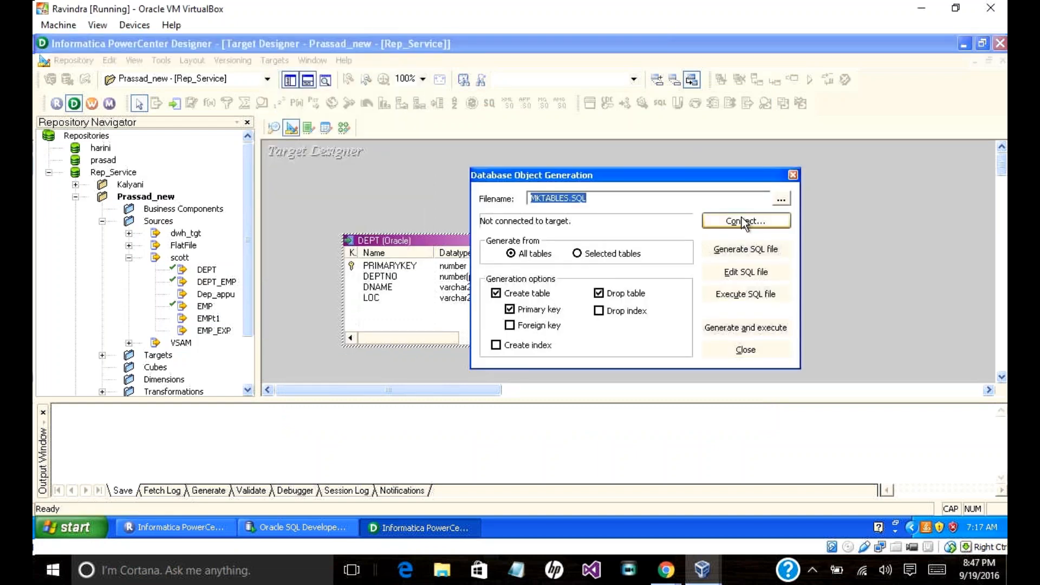
pyautogui.click(748, 329)
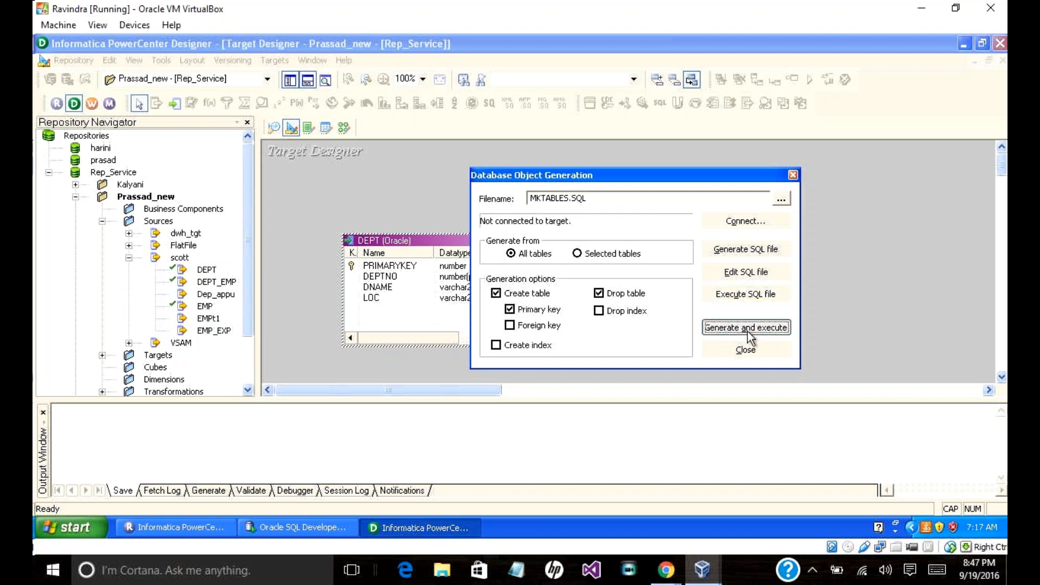
pyautogui.click(708, 283)
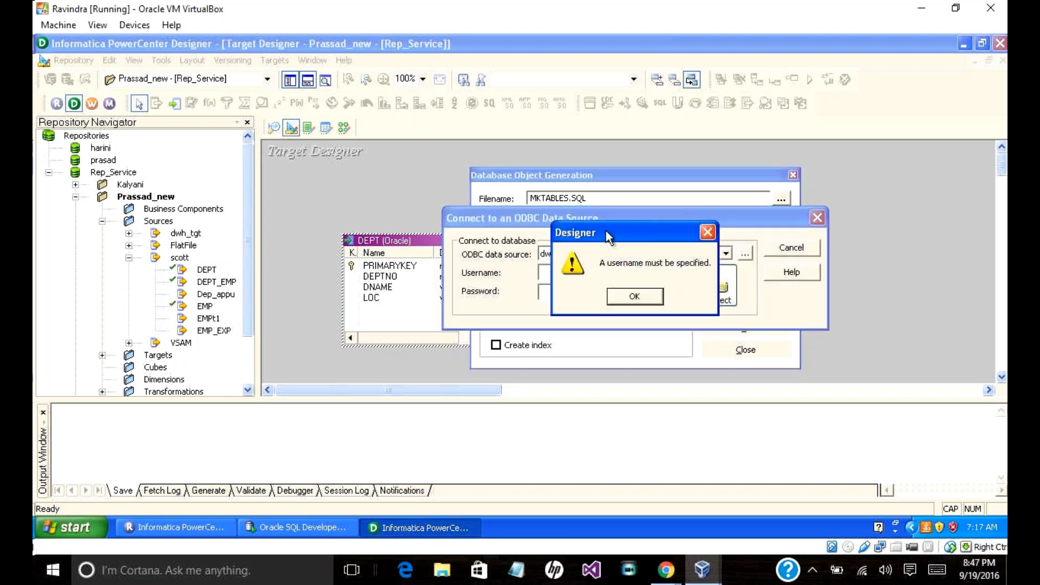
pyautogui.click(637, 295)
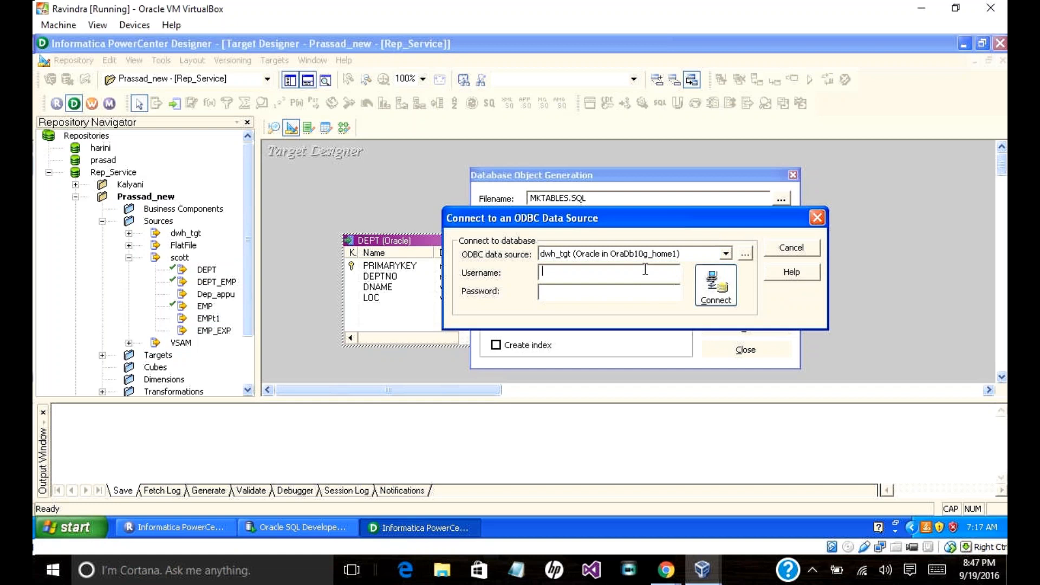
# Step: Connect to dwh_tgt with the database username and password and run the SQL, overwriting MKTABLES.SQL
pyautogui.click(724, 255)
pyautogui.click(725, 254)
pyautogui.click(627, 276)
pyautogui.write('DWH_TGT')
pyautogui.press('Tab')
pyautogui.write('dwh_tgt')
pyautogui.click(708, 276)
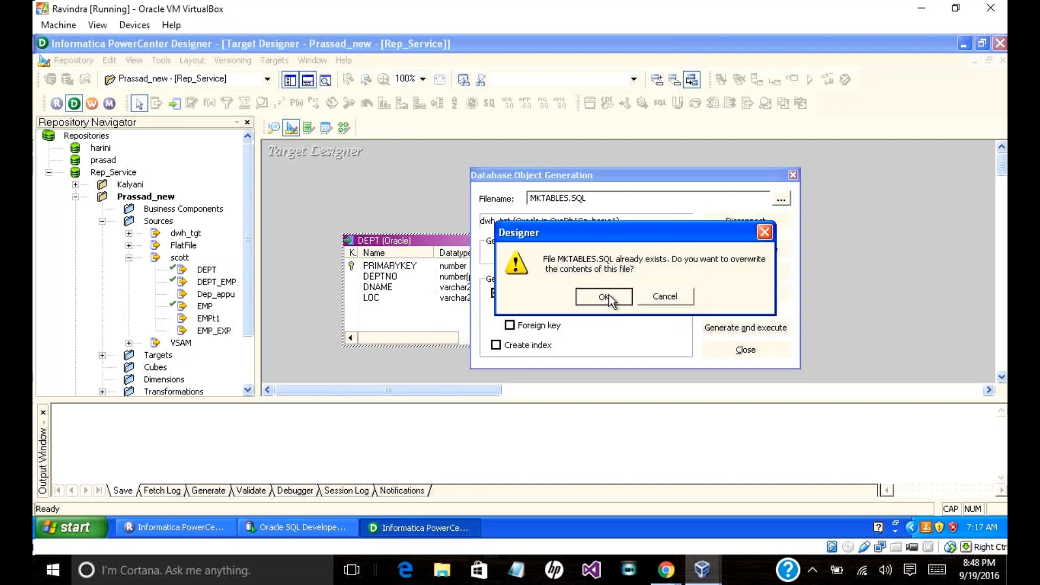
pyautogui.click(605, 296)
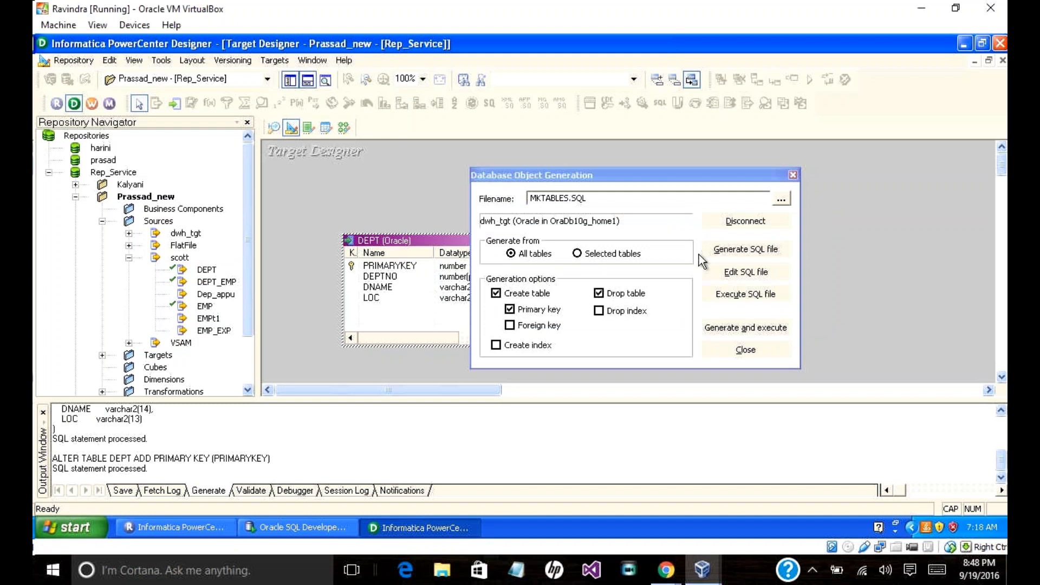
pyautogui.click(745, 349)
# Step: Log in to DWH_TGT_write in SQL Developer and view the DEPT table's PRIMARYKEY, DEPTNO, DNAME and LOC columns
pyautogui.click(319, 526)
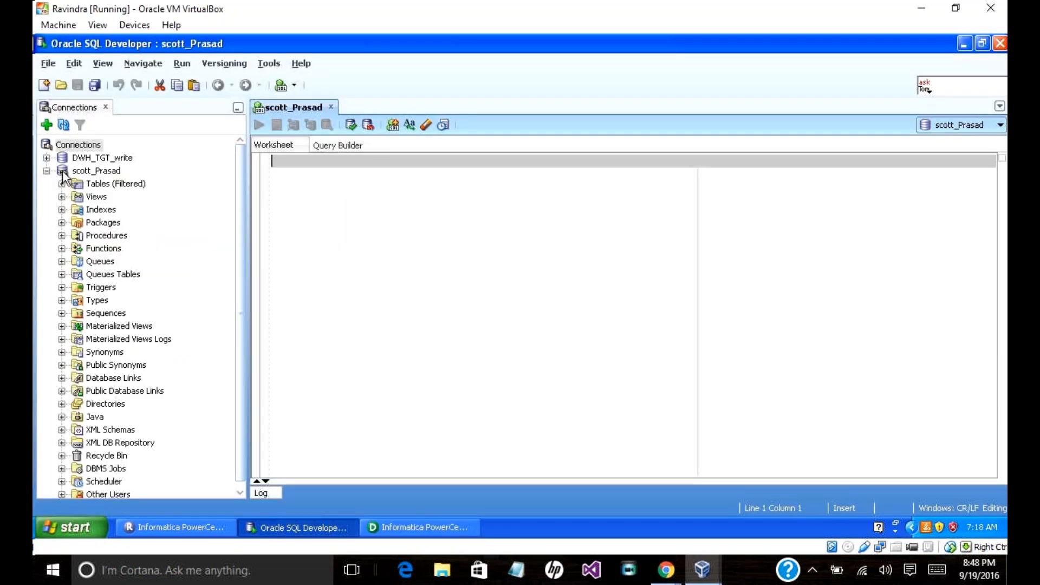
pyautogui.click(47, 158)
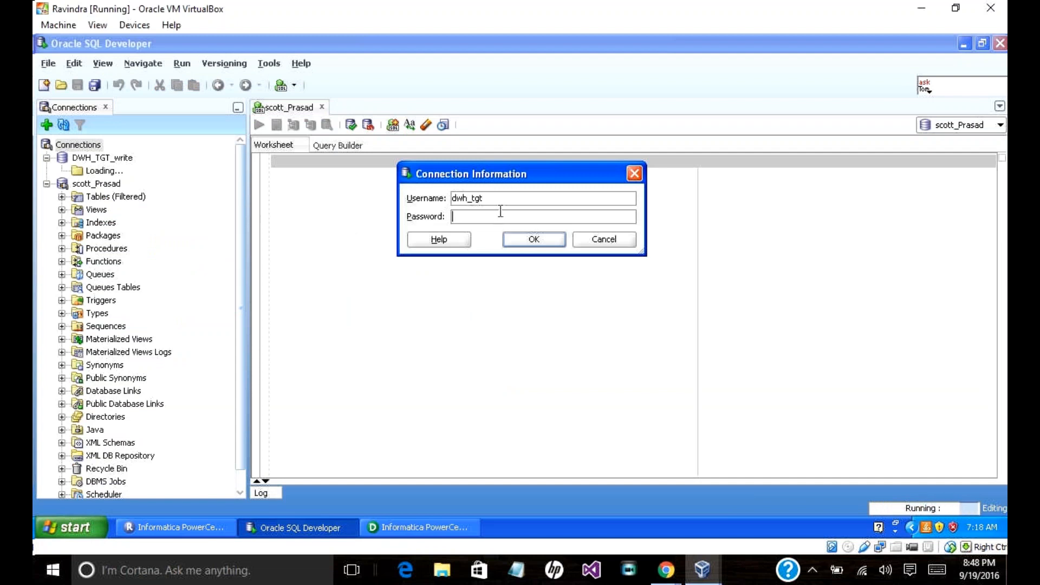
pyautogui.moveTo(487, 198); pyautogui.dragTo(386, 192)
pyautogui.click(512, 239)
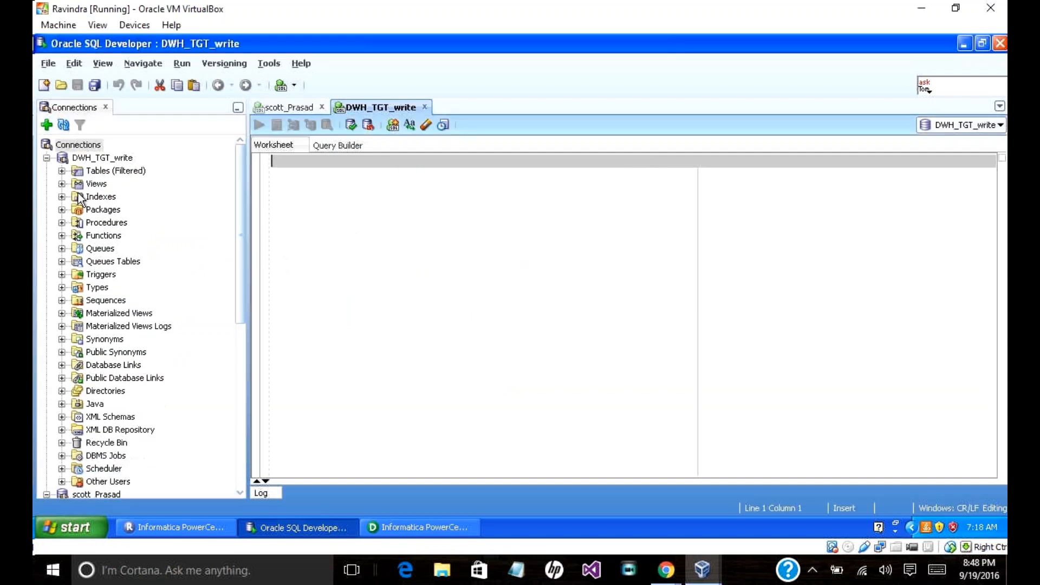
pyautogui.click(61, 171)
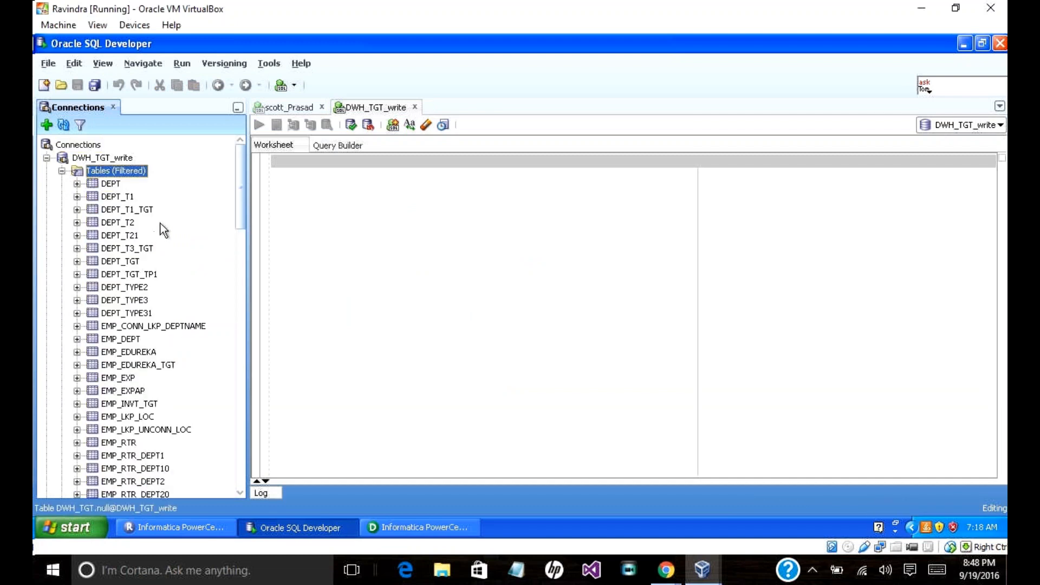
pyautogui.click(106, 185)
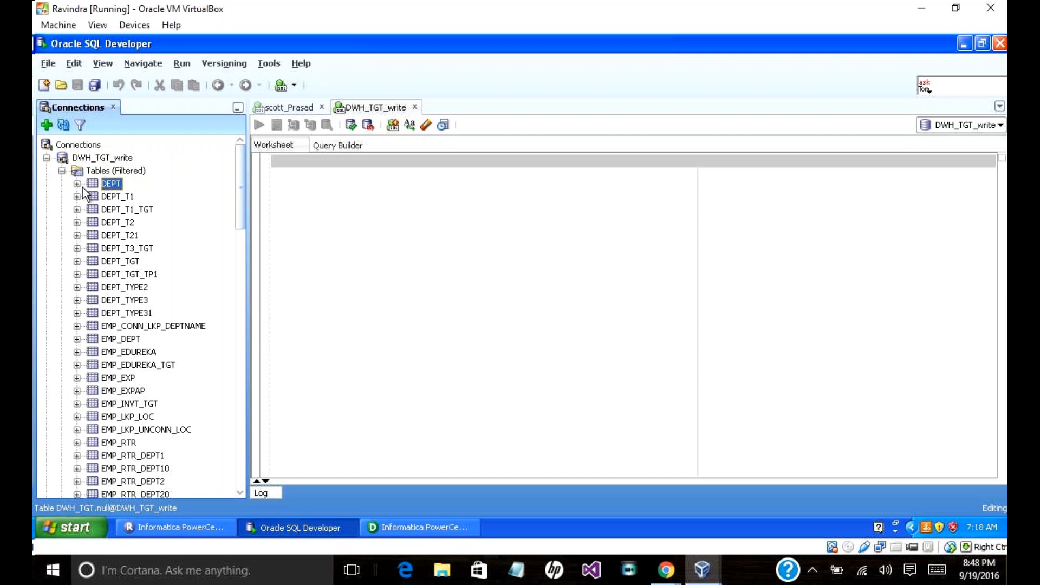
pyautogui.doubleClick(82, 186)
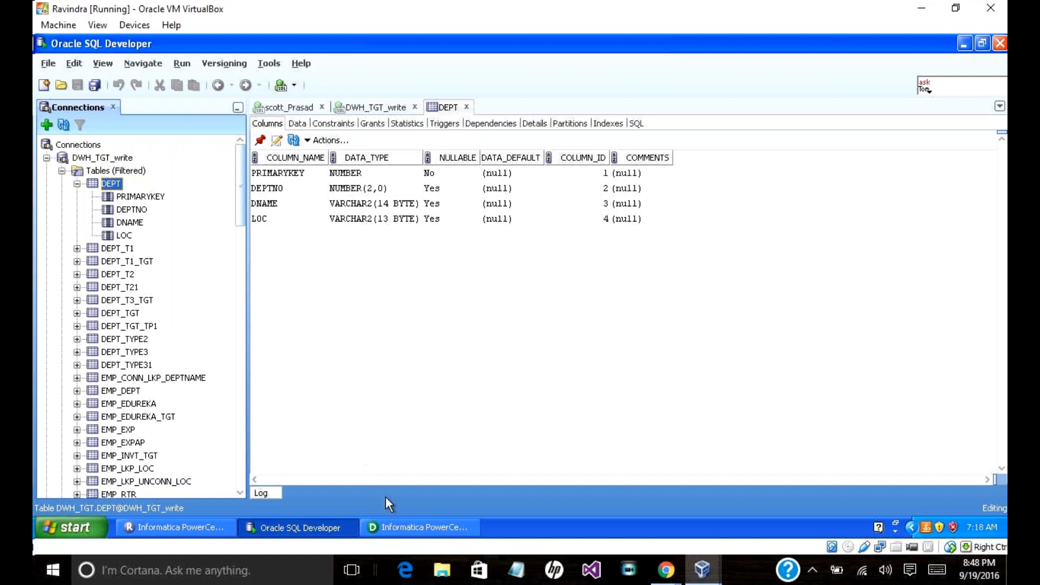
# Step: Bring up the DWH_TGT_write SQL worksheet in SQL Developer
pyautogui.click(404, 534)
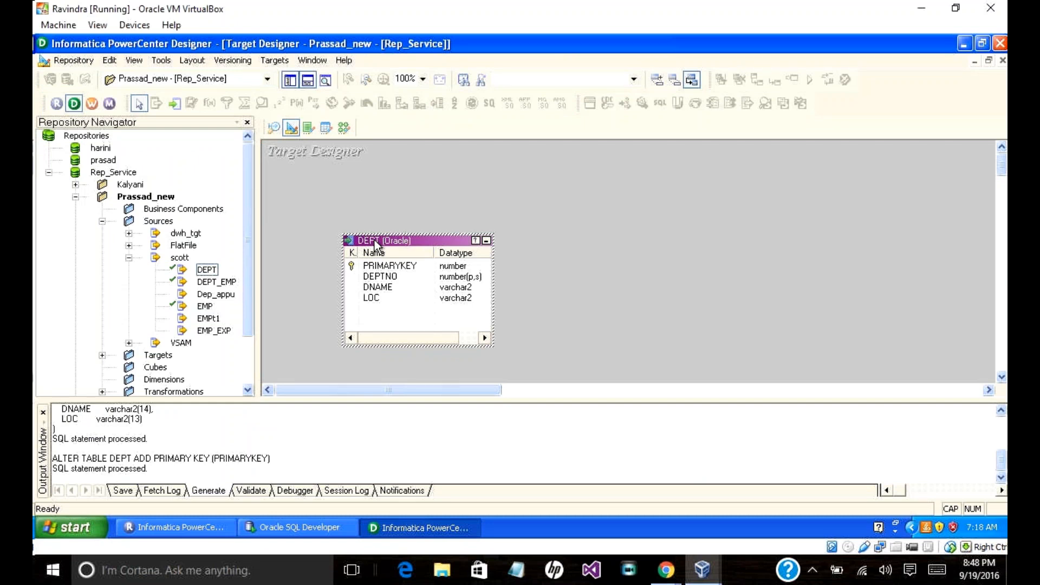
pyautogui.click(296, 527)
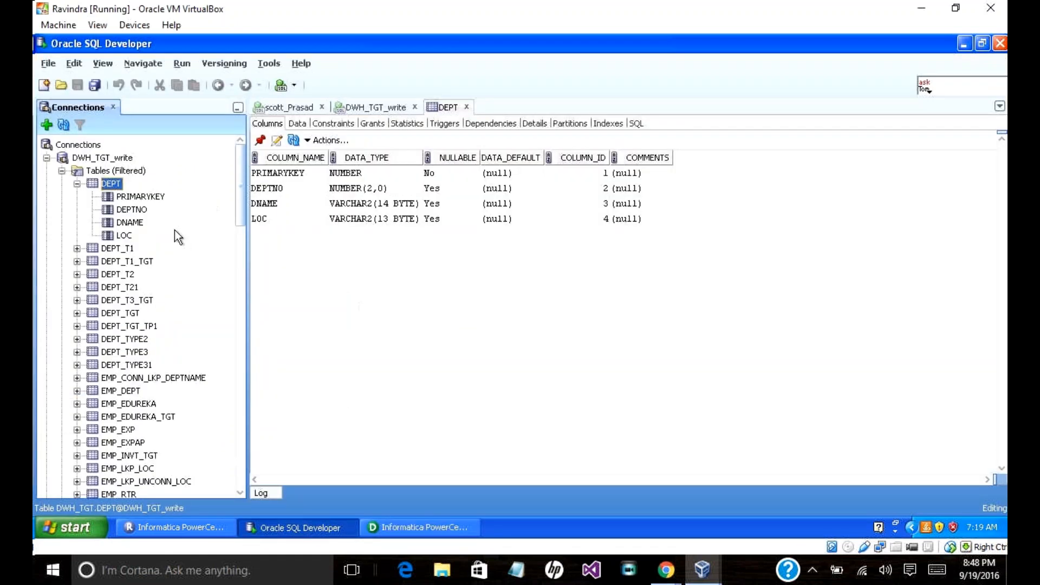
pyautogui.click(375, 107)
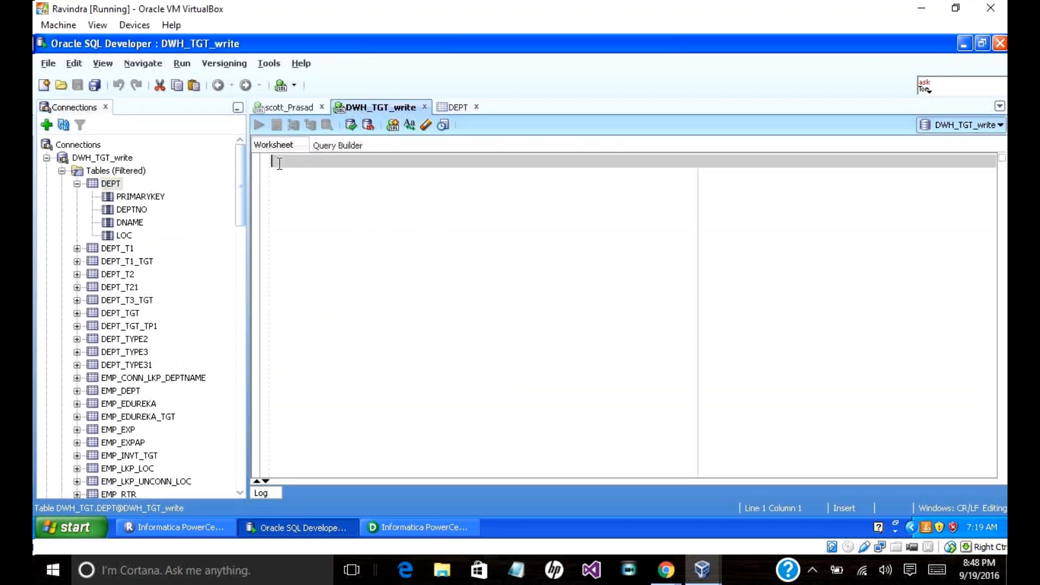
# Step: Run SELECT * FROM DEPT against DWH_TGT_write, which returns no rows
pyautogui.write('SELECT ')
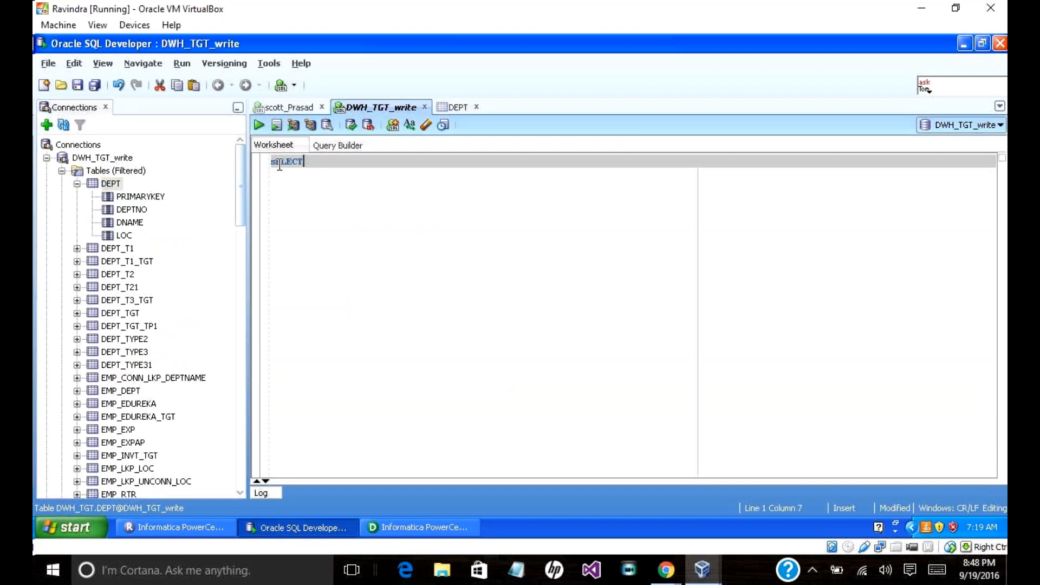
pyautogui.write('* FROM DEPT')
pyautogui.click(258, 126)
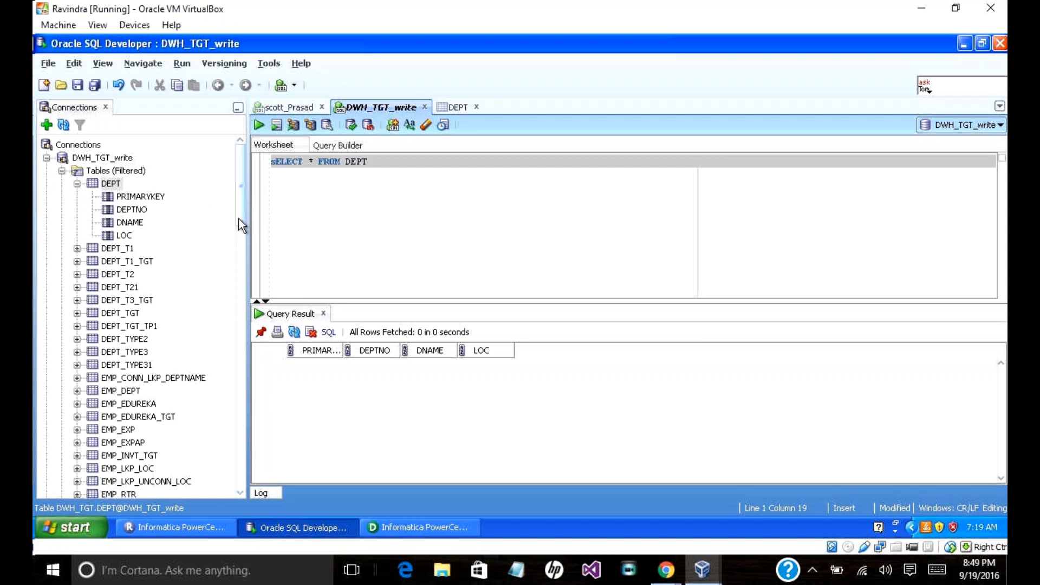
pyautogui.moveTo(238, 219); pyautogui.dragTo(239, 215)
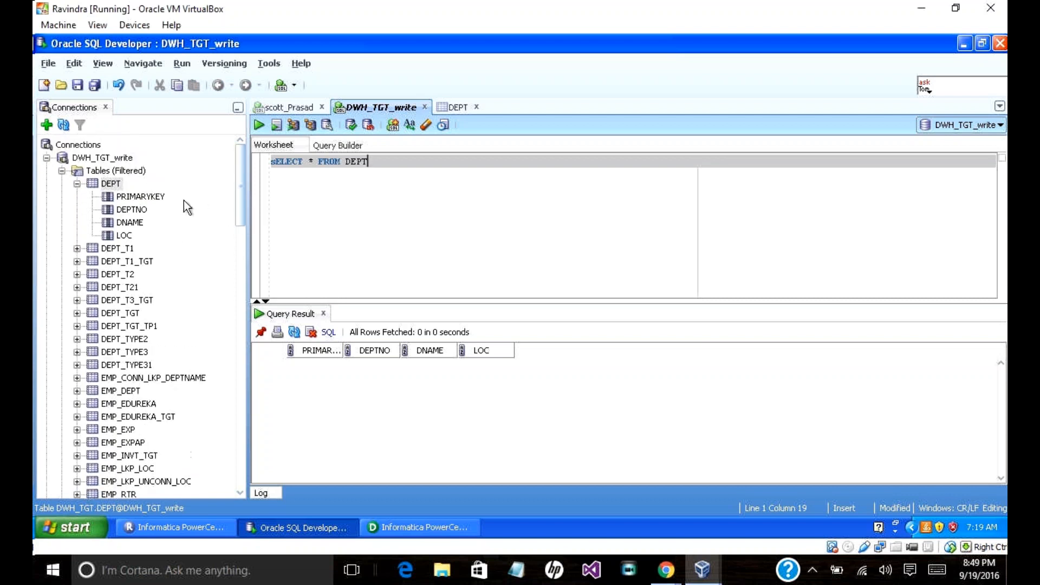
# Step: Run the same SELECT * FROM DEPT query in the scott_Prasad worksheet, returning 8 departments
pyautogui.click(47, 158)
pyautogui.click(62, 184)
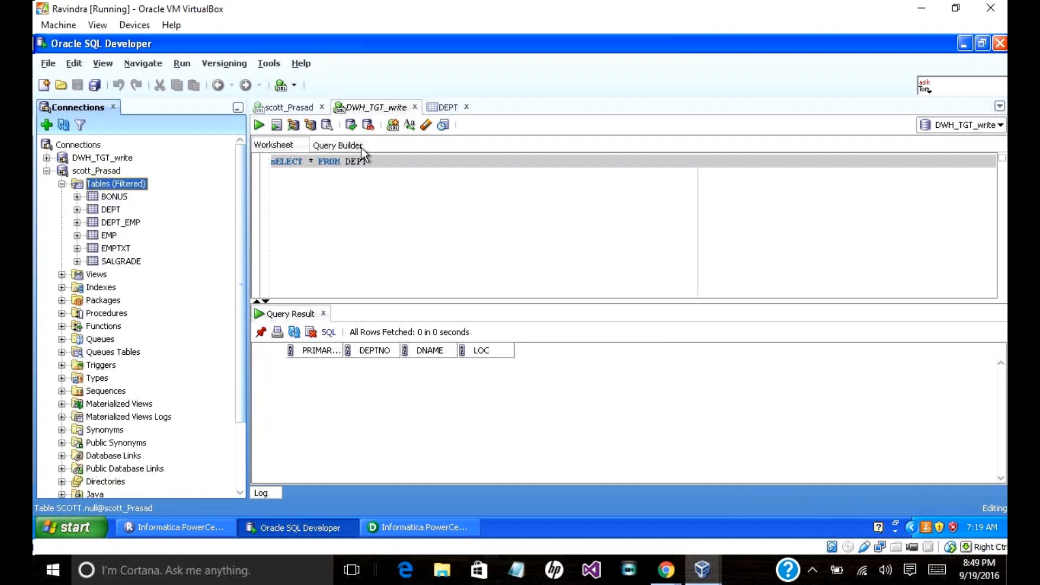
pyautogui.moveTo(381, 162); pyautogui.dragTo(246, 161)
pyautogui.hotkey('ctrl', 'c')
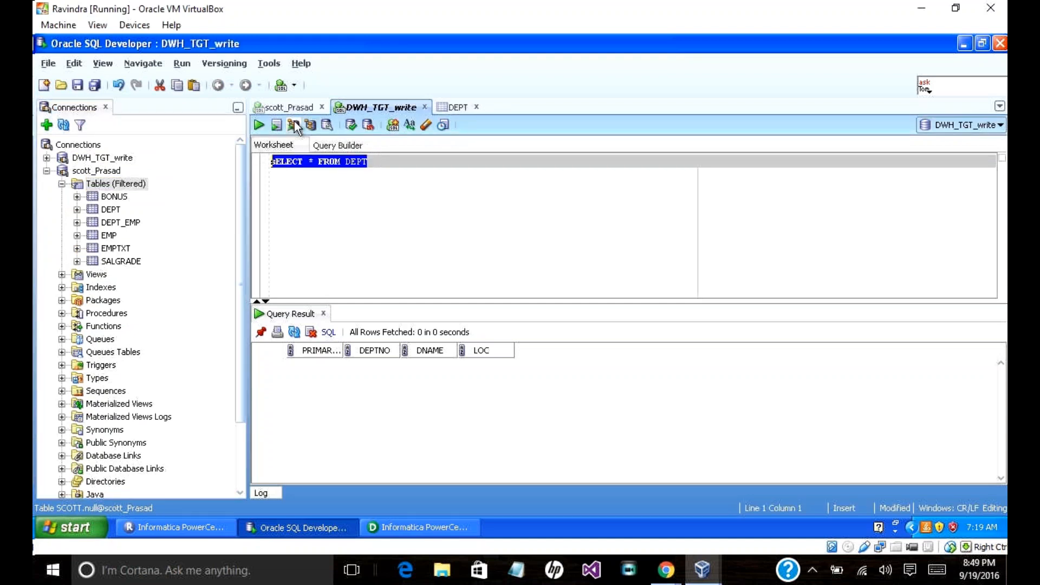
pyautogui.click(287, 106)
pyautogui.hotkey('ctrl', 'v')
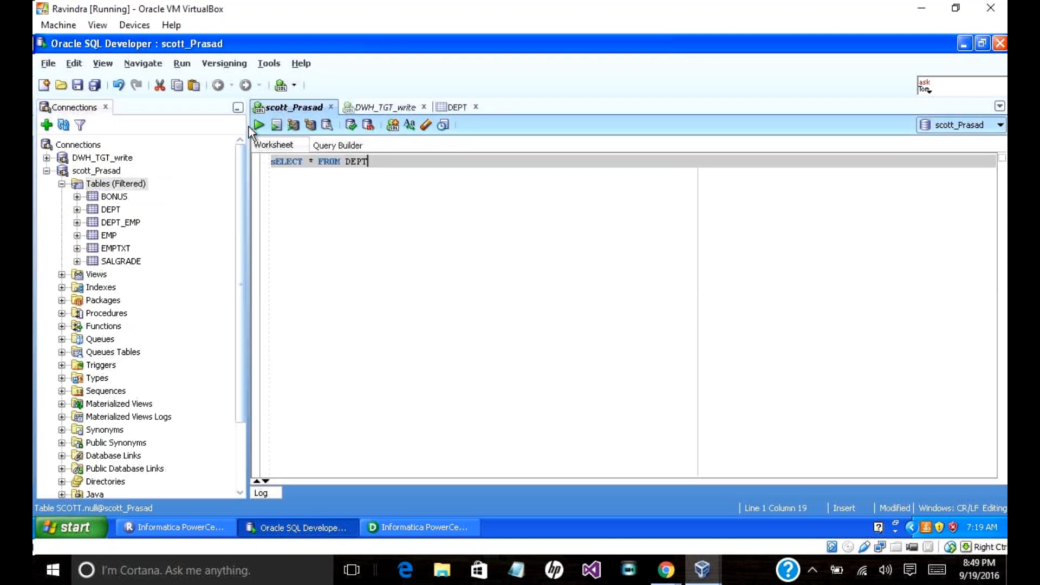
pyautogui.hotkey('ctrl', 'Return')
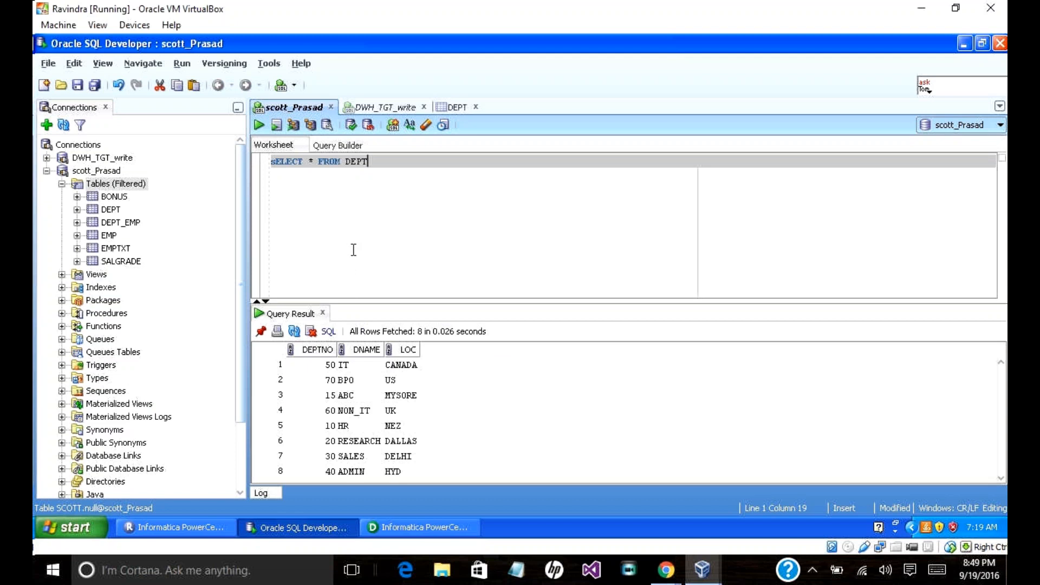
pyautogui.click(389, 531)
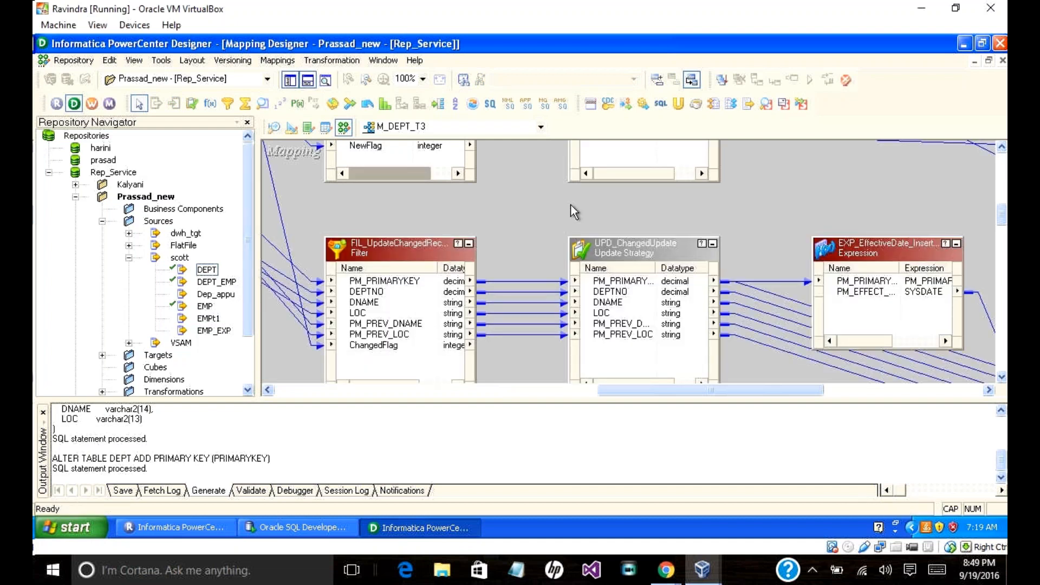
# Step: Close the M_DEPT_T3 mapping from the Mappings menu
pyautogui.rightClick(541, 203)
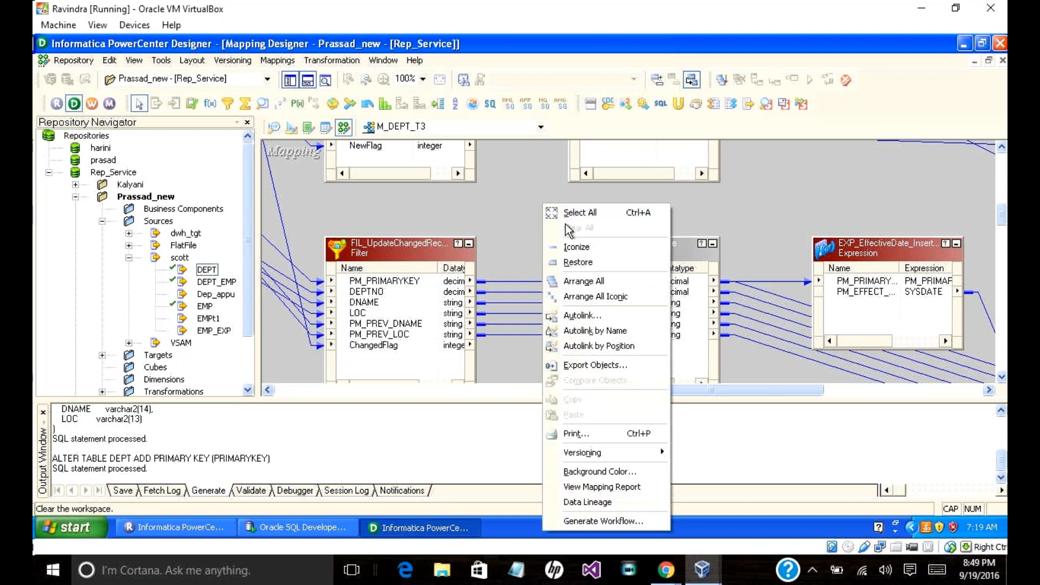
pyautogui.click(328, 61)
pyautogui.moveTo(293, 64)
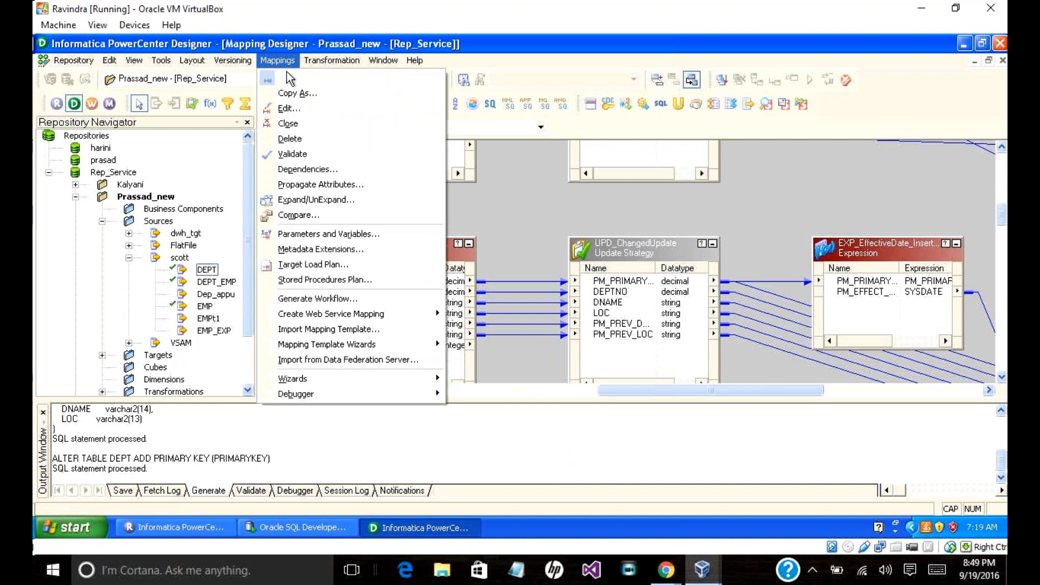
pyautogui.click(291, 123)
# Step: Drop the EMP source on the canvas to create a new mapping named M_DEPT_SCD
pyautogui.moveTo(189, 307); pyautogui.dragTo(313, 270)
pyautogui.write('M_')
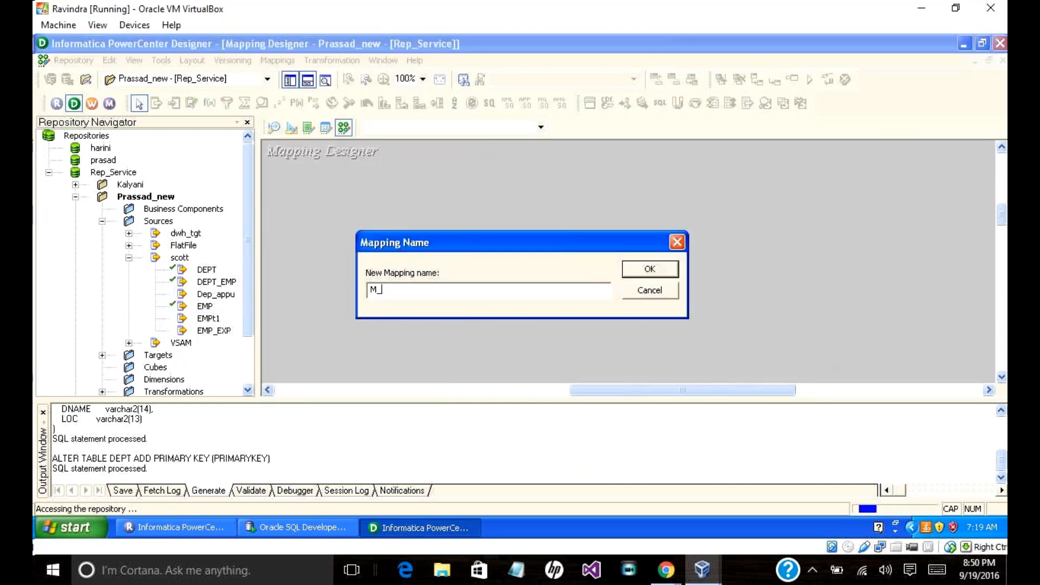
pyautogui.write('ty')
pyautogui.press('BackSpace')
pyautogui.press('BackSpace')
pyautogui.press('BackSpace')
pyautogui.write('ty')
pyautogui.press('BackSpace')
pyautogui.write('dept')
pyautogui.press('BackSpace')
pyautogui.press('BackSpace')
pyautogui.press('BackSpace')
pyautogui.write('de')
pyautogui.press('BackSpace')
pyautogui.press('BackSpace')
pyautogui.write('DEPT_sed')
pyautogui.press('BackSpace')
pyautogui.press('BackSpace')
pyautogui.write('SCD')
pyautogui.click(649, 269)
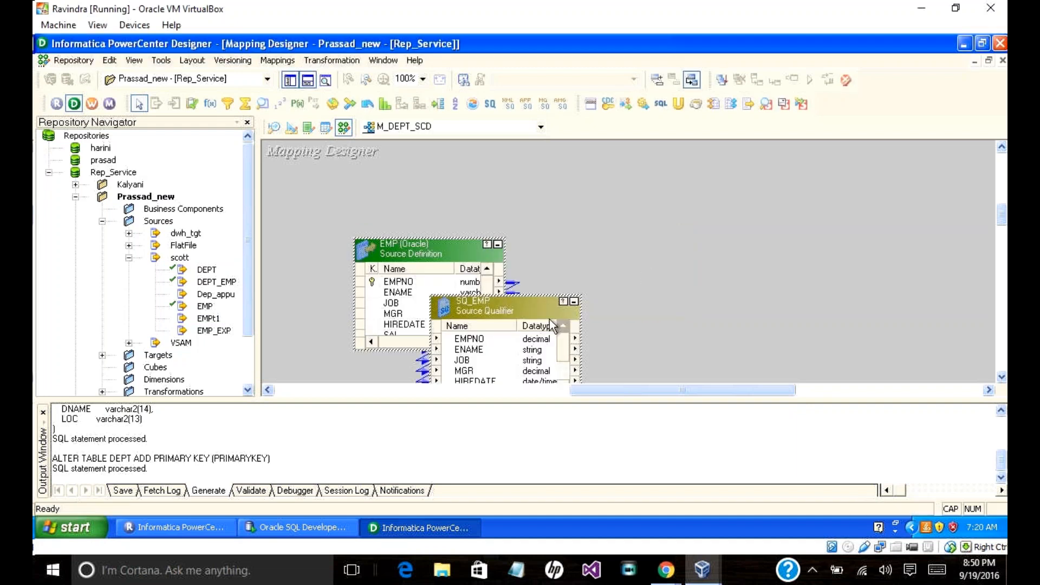
# Step: Arrange EMP and SQ_EMP side by side and resize them to show all ports and datatypes
pyautogui.moveTo(493, 304); pyautogui.dragTo(589, 234)
pyautogui.moveTo(495, 184); pyautogui.dragTo(384, 202)
pyautogui.click(517, 268)
pyautogui.moveTo(499, 267); pyautogui.dragTo(610, 213)
pyautogui.moveTo(407, 200); pyautogui.dragTo(353, 201)
pyautogui.moveTo(560, 204); pyautogui.dragTo(564, 198)
pyautogui.moveTo(375, 305); pyautogui.dragTo(376, 327)
pyautogui.moveTo(395, 353); pyautogui.dragTo(394, 351)
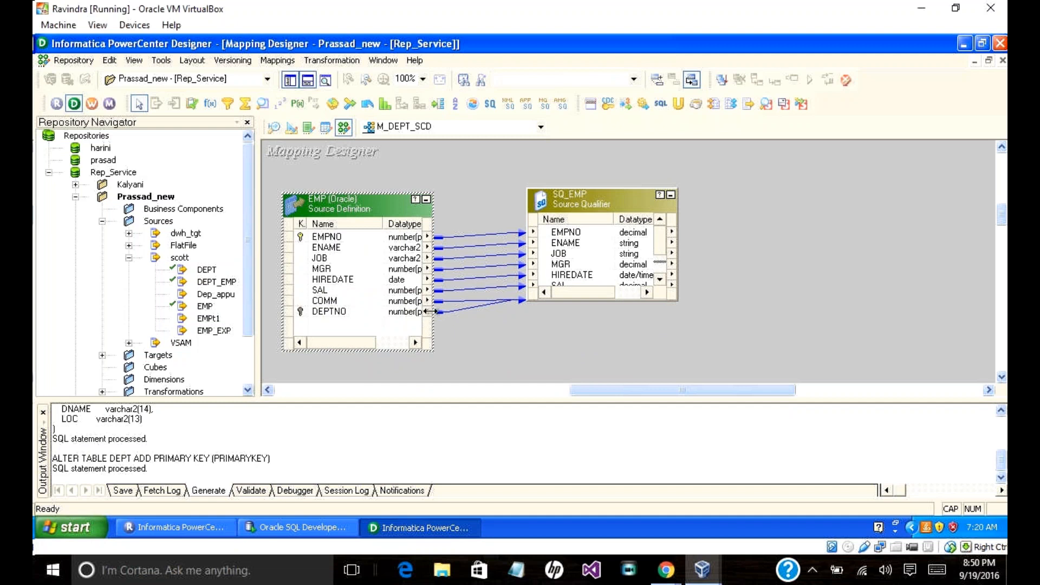
pyautogui.moveTo(431, 311); pyautogui.dragTo(467, 311)
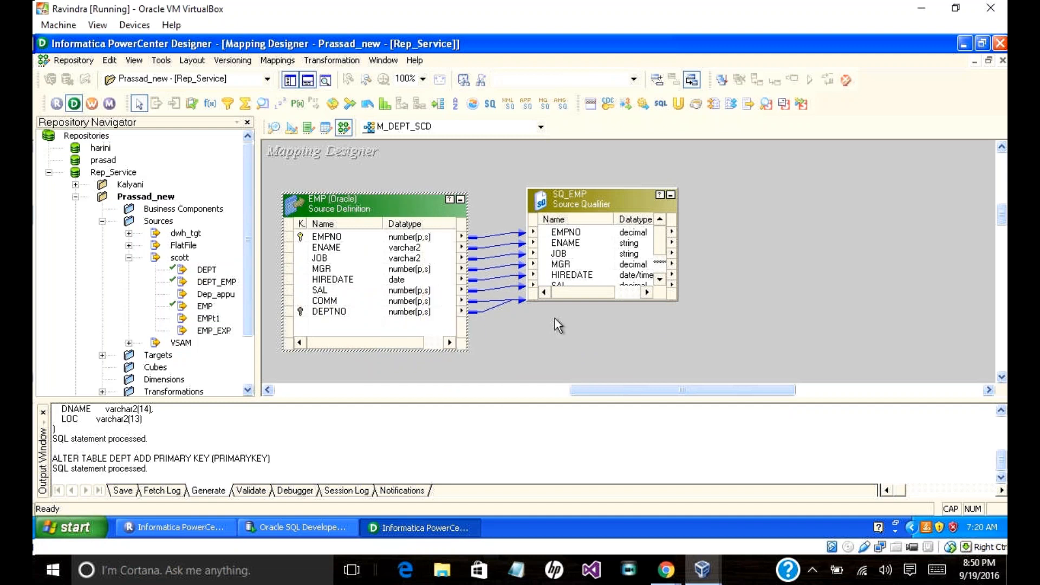
pyautogui.moveTo(621, 301); pyautogui.dragTo(650, 346)
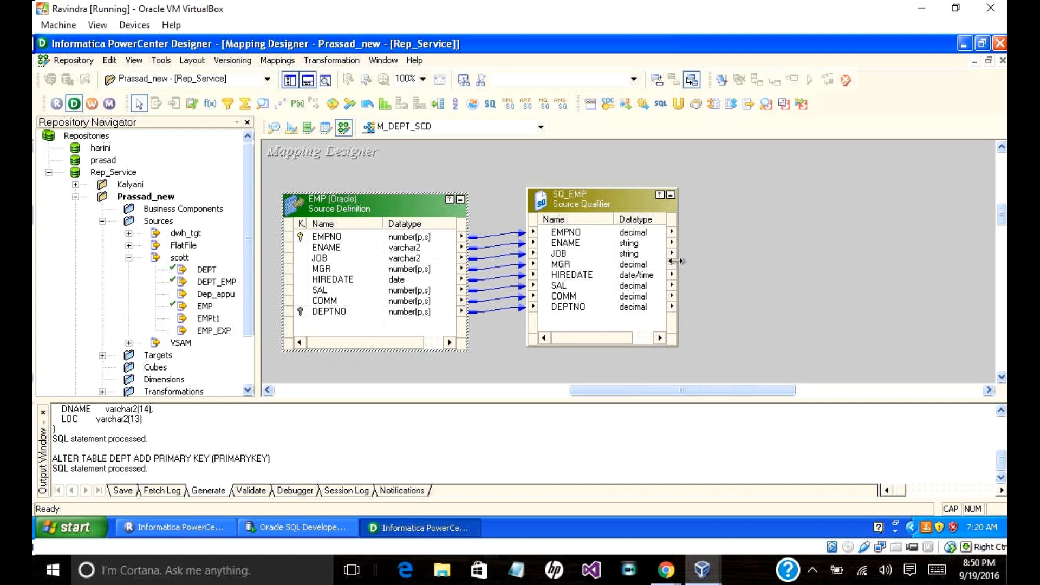
pyautogui.moveTo(675, 264); pyautogui.dragTo(693, 265)
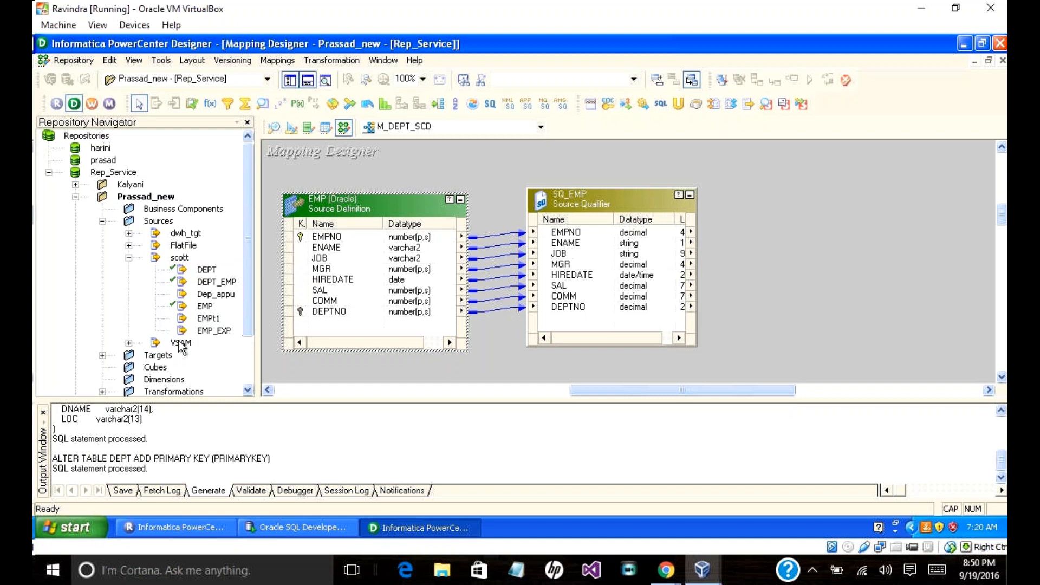
pyautogui.moveTo(244, 321); pyautogui.dragTo(242, 348)
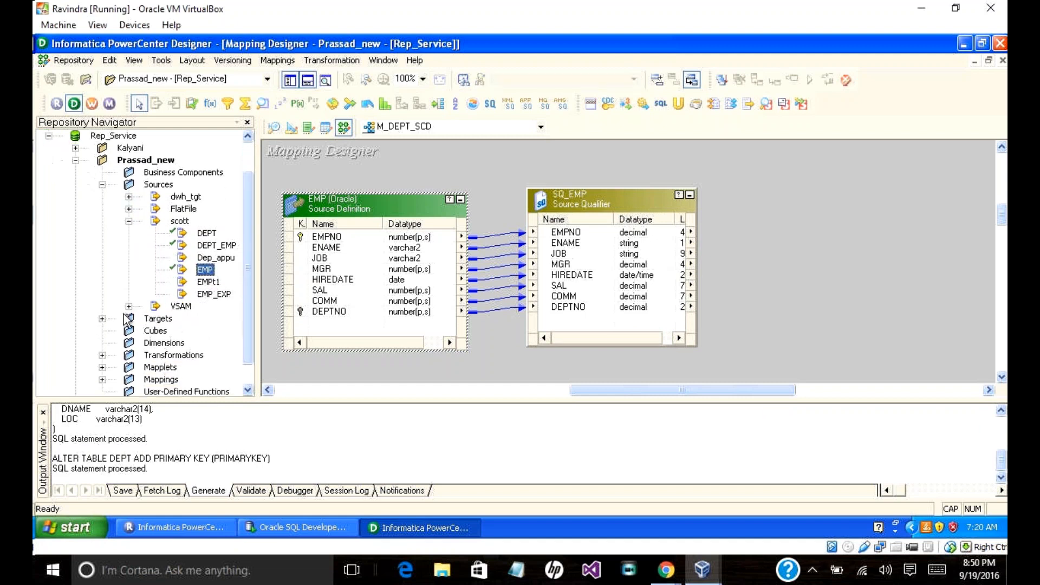
# Step: Add the DEPT target definition to the mapping and enlarge it to show its length column
pyautogui.click(102, 318)
pyautogui.moveTo(181, 221); pyautogui.dragTo(868, 202)
pyautogui.moveTo(759, 390); pyautogui.dragTo(787, 389)
pyautogui.moveTo(860, 315); pyautogui.dragTo(817, 345)
pyautogui.moveTo(862, 291); pyautogui.dragTo(910, 253)
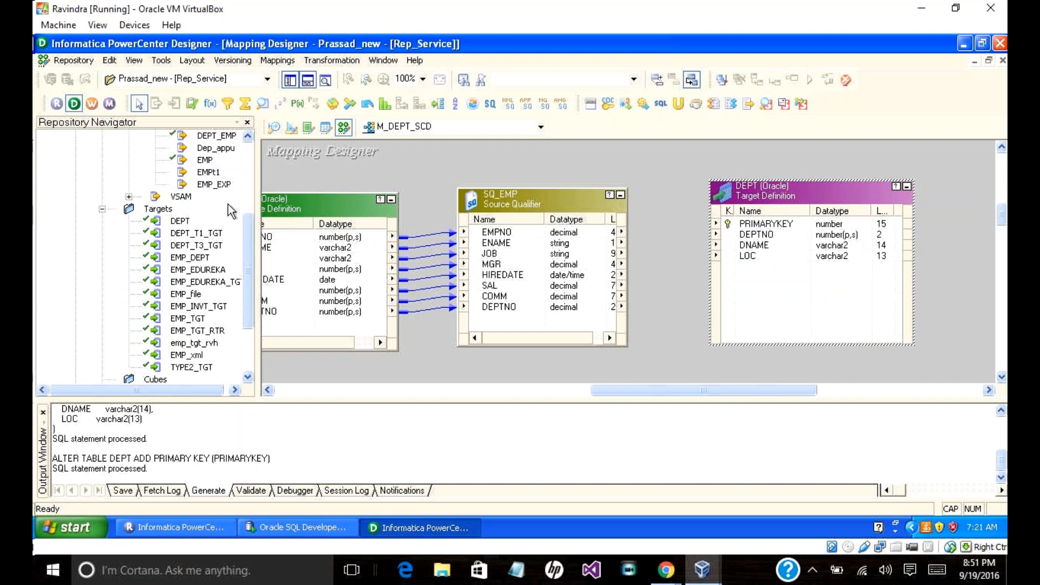
pyautogui.click(290, 80)
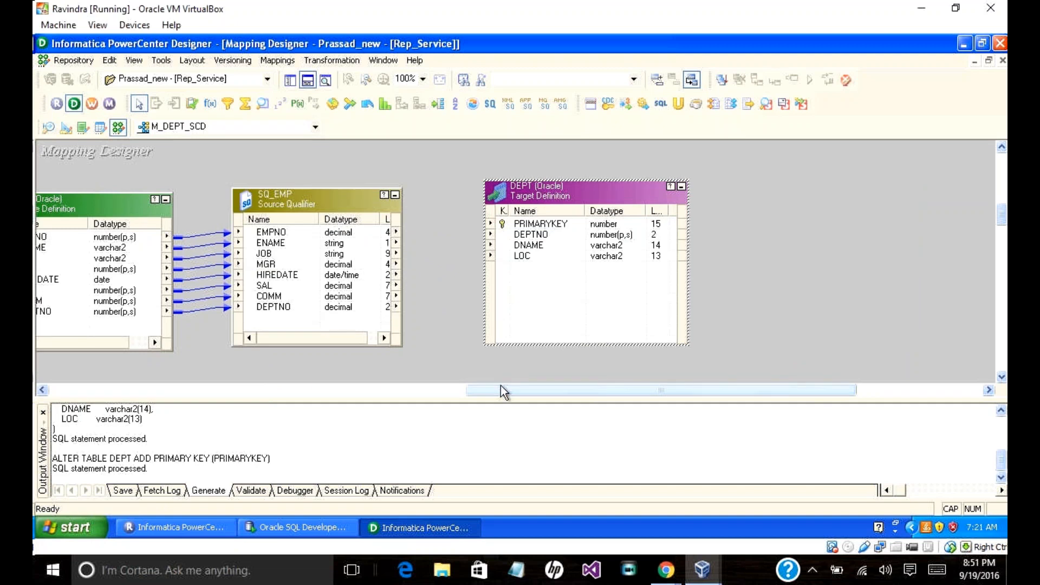
pyautogui.moveTo(500, 385); pyautogui.dragTo(400, 382)
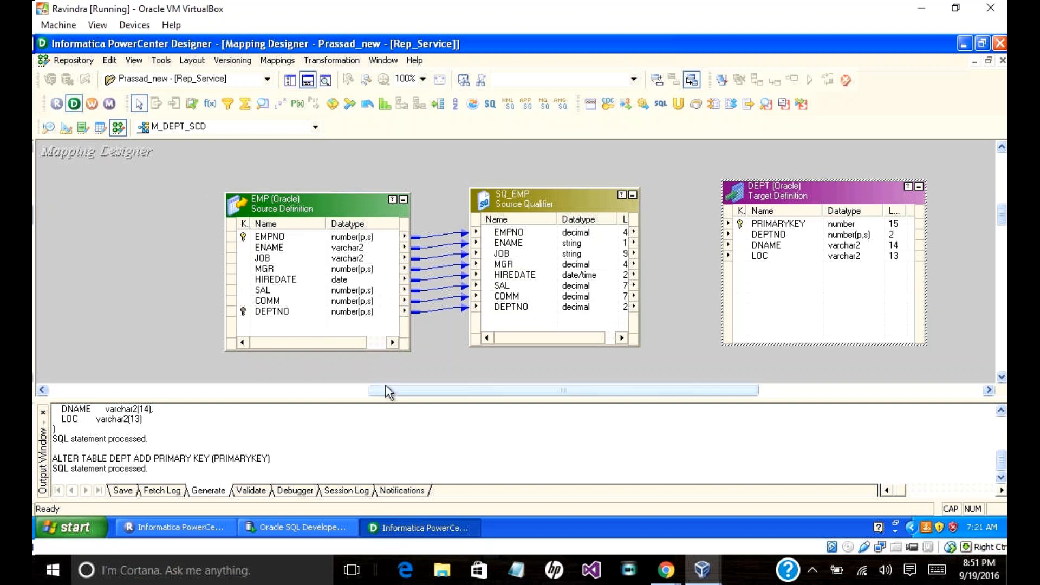
pyautogui.moveTo(390, 394); pyautogui.dragTo(356, 382)
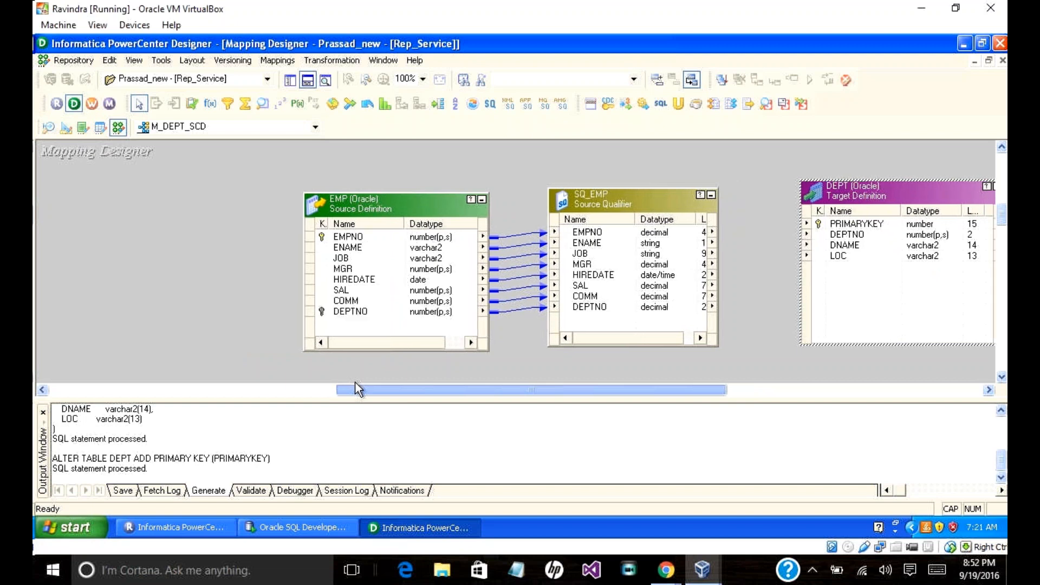
pyautogui.click(48, 127)
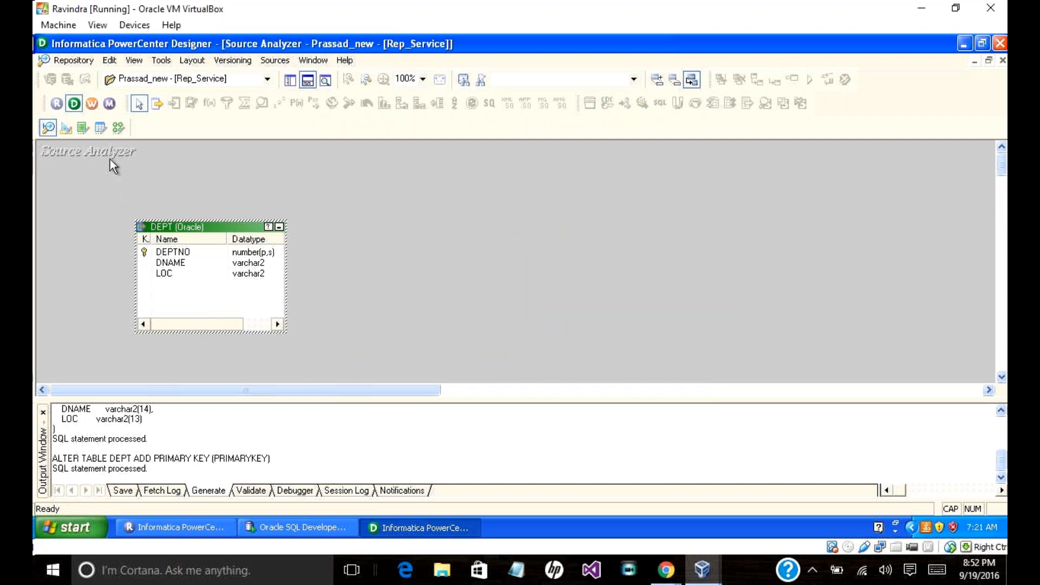
# Step: Delete the EMP source and the SQ_EMP qualifier from the M_DEPT_SCD mapping
pyautogui.click(112, 129)
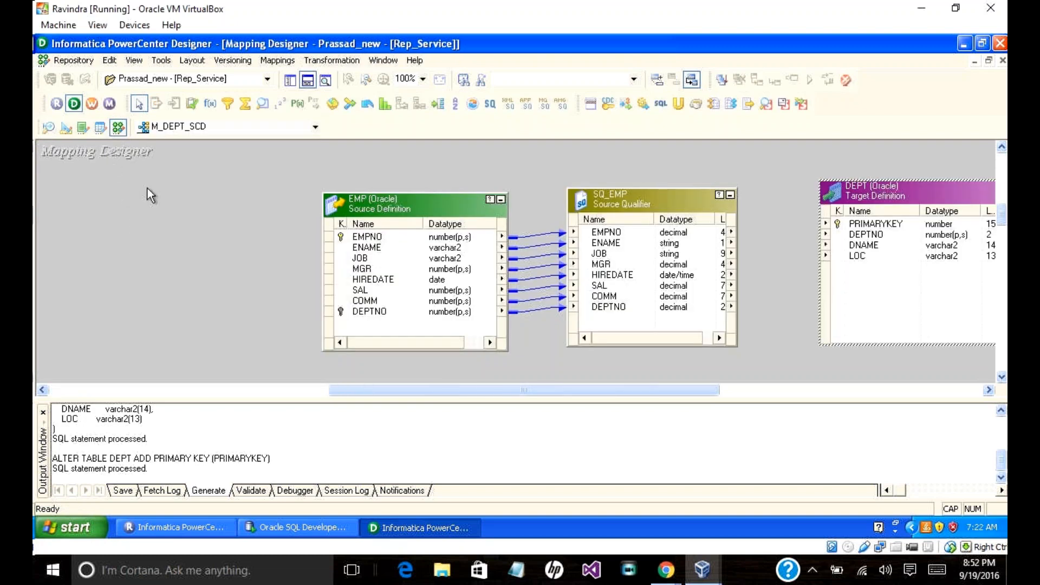
pyautogui.rightClick(408, 200)
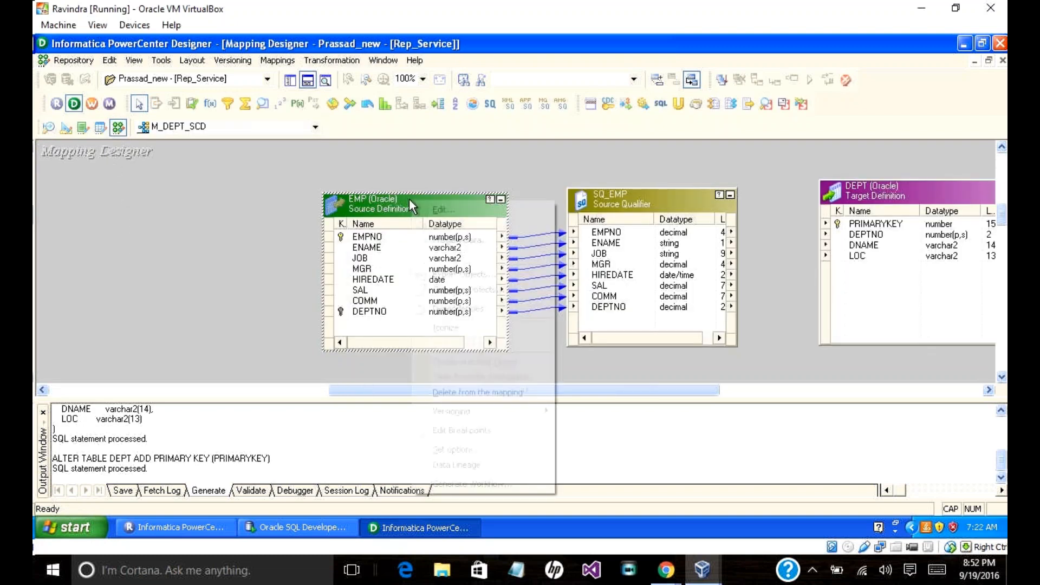
pyautogui.click(472, 392)
pyautogui.press('Return')
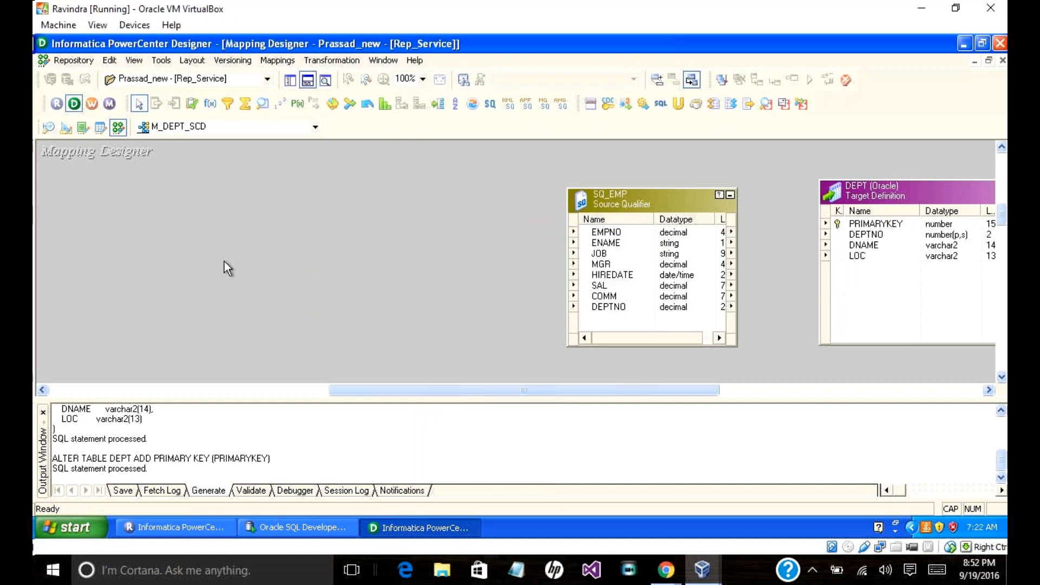
pyautogui.rightClick(642, 200)
pyautogui.click(684, 361)
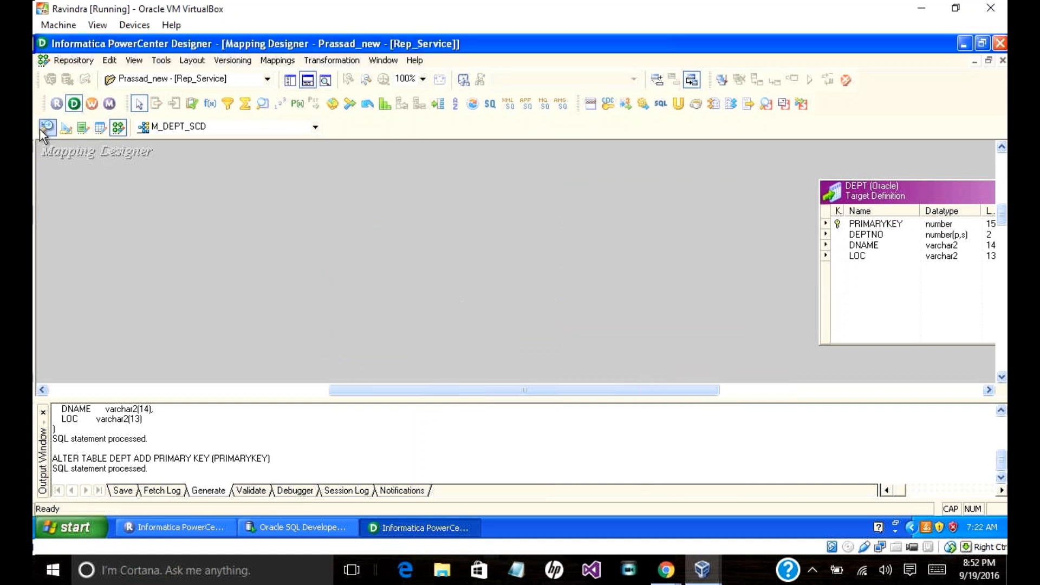
# Step: Show the Repository Navigator and drag the DEPT target onto the mapping canvas
pyautogui.click(48, 127)
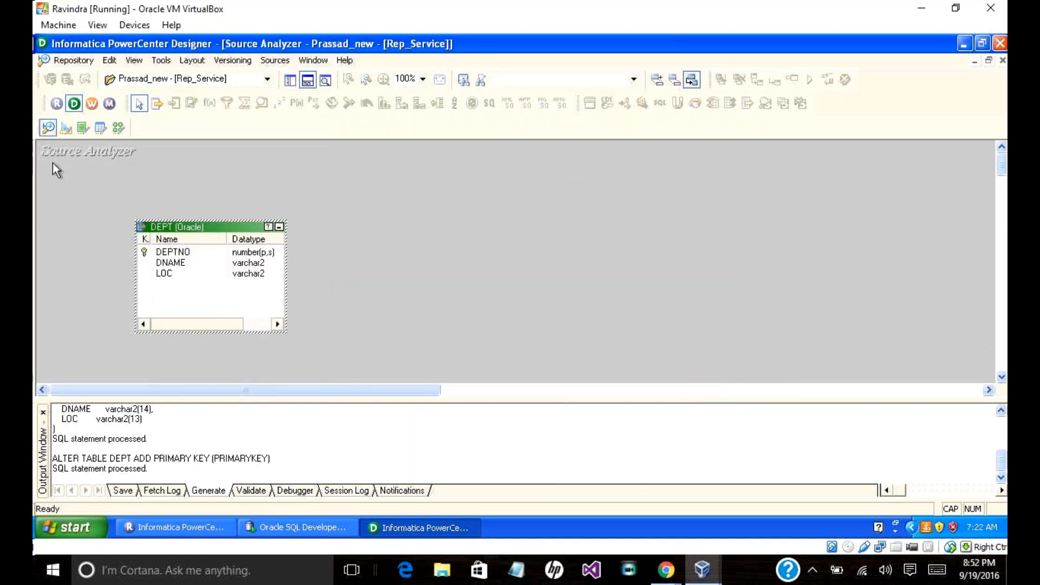
pyautogui.click(291, 80)
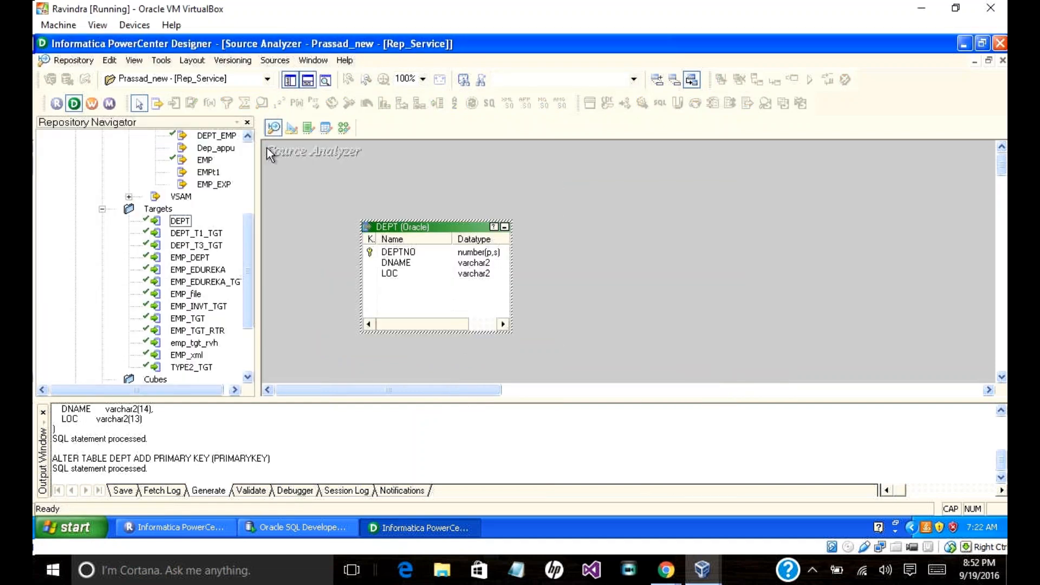
pyautogui.click(343, 127)
pyautogui.click(178, 221)
pyautogui.moveTo(177, 222); pyautogui.dragTo(356, 223)
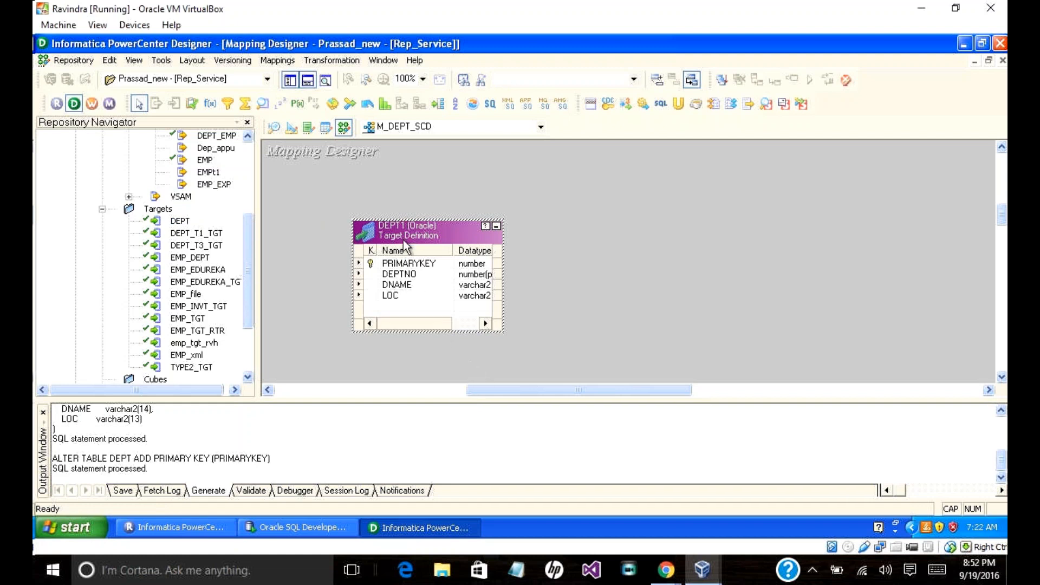
# Step: Remove the duplicate DEPT1 target from the mapping
pyautogui.rightClick(435, 229)
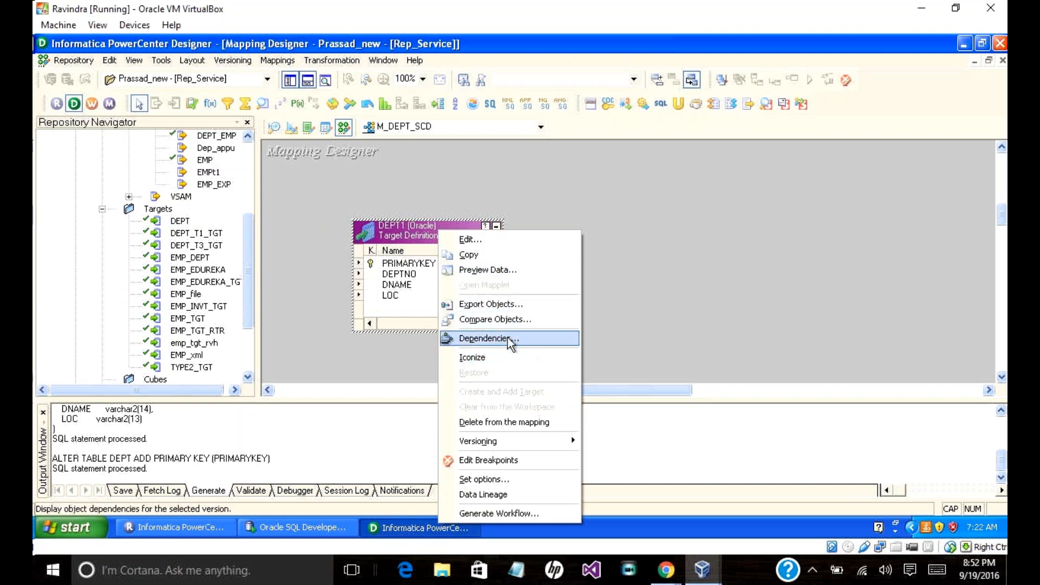
pyautogui.click(510, 421)
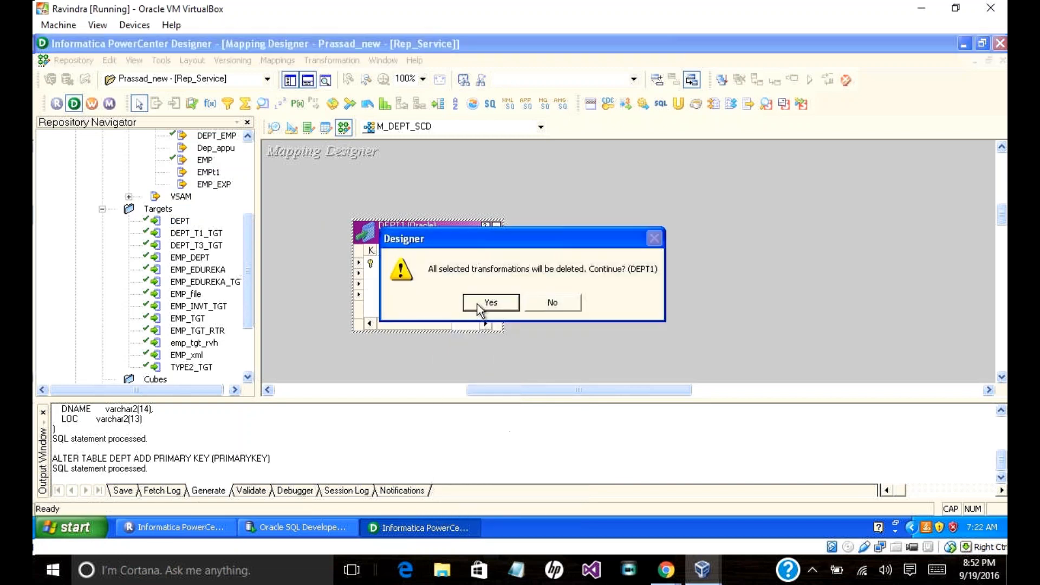
pyautogui.click(484, 302)
# Step: Drag the scott DEPT source onto the canvas and arrange DEPT1 and SQ_DEPT beside the DEPT target
pyautogui.moveTo(245, 255); pyautogui.dragTo(214, 222)
pyautogui.rightClick(207, 209)
pyautogui.click(207, 209)
pyautogui.moveTo(207, 209); pyautogui.dragTo(340, 216)
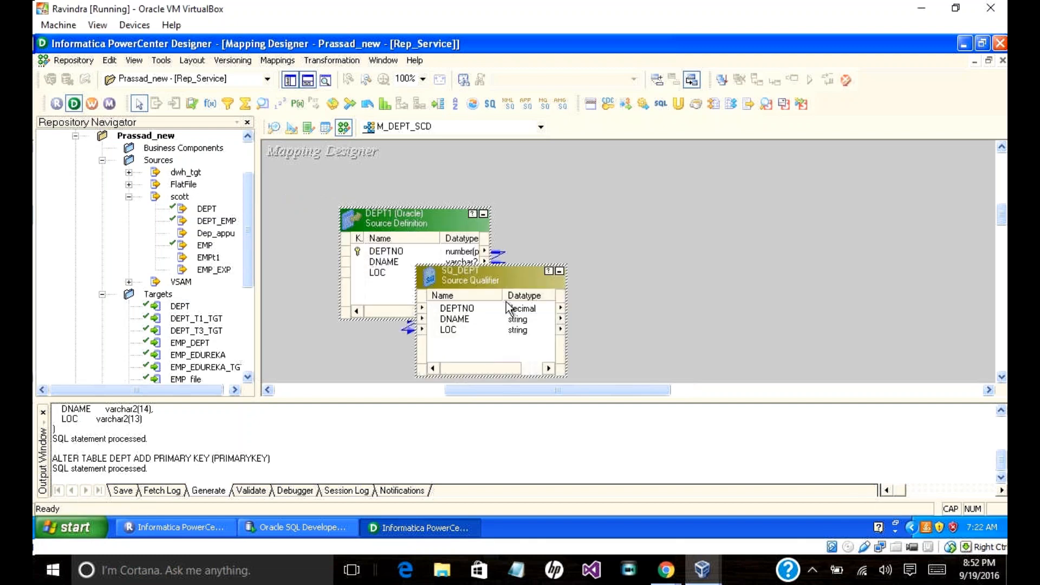
pyautogui.moveTo(502, 279); pyautogui.dragTo(707, 183)
pyautogui.moveTo(478, 195); pyautogui.dragTo(468, 198)
pyautogui.moveTo(495, 390); pyautogui.dragTo(718, 390)
pyautogui.moveTo(761, 194); pyautogui.dragTo(482, 183)
pyautogui.moveTo(609, 388); pyautogui.dragTo(496, 377)
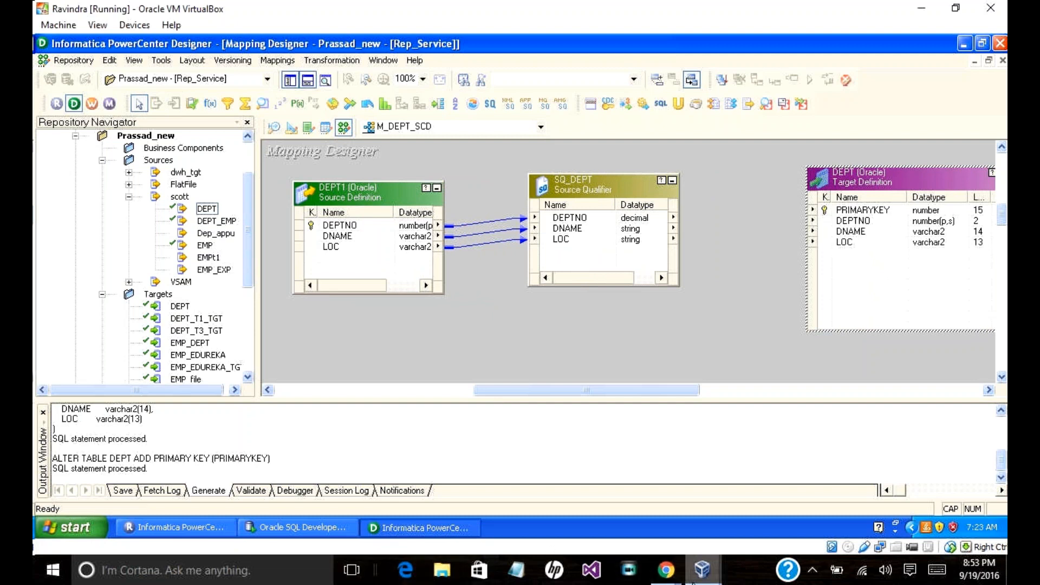
# Step: Unmute the microphone in the GoToMeeting window, then return to the PowerCenter virtual machine
pyautogui.click(666, 575)
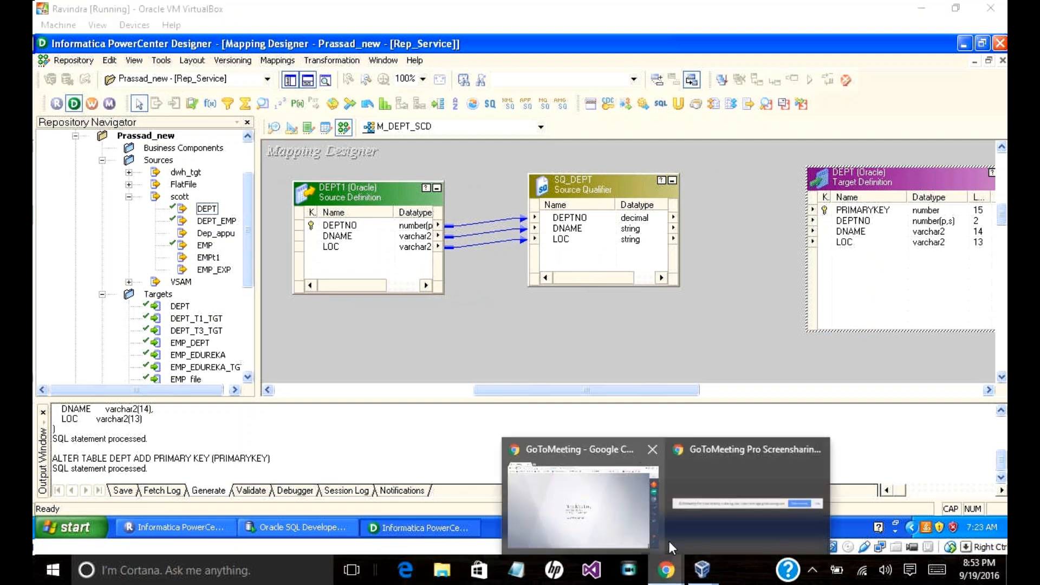
pyautogui.click(612, 527)
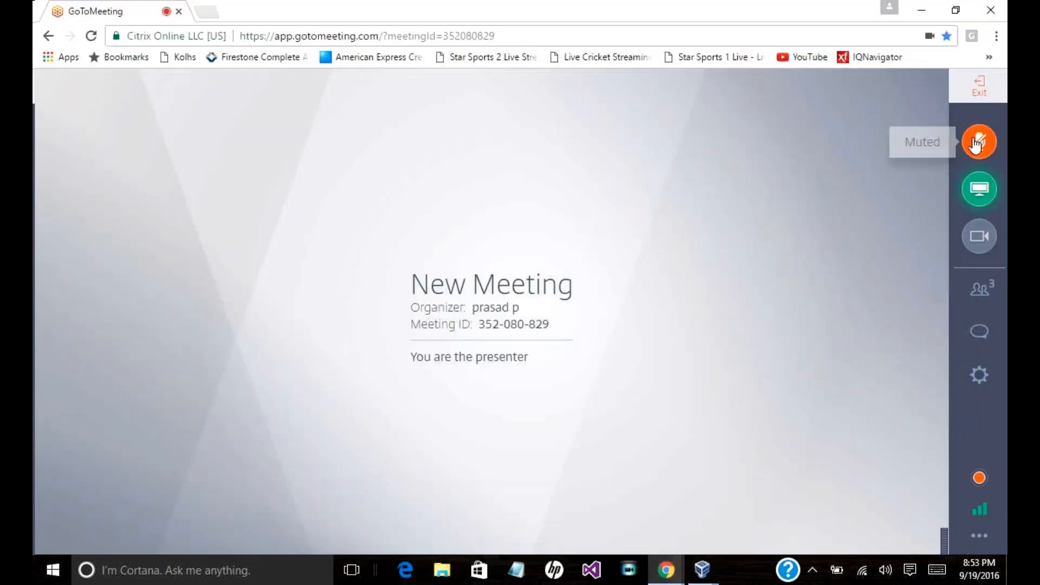
pyautogui.click(963, 153)
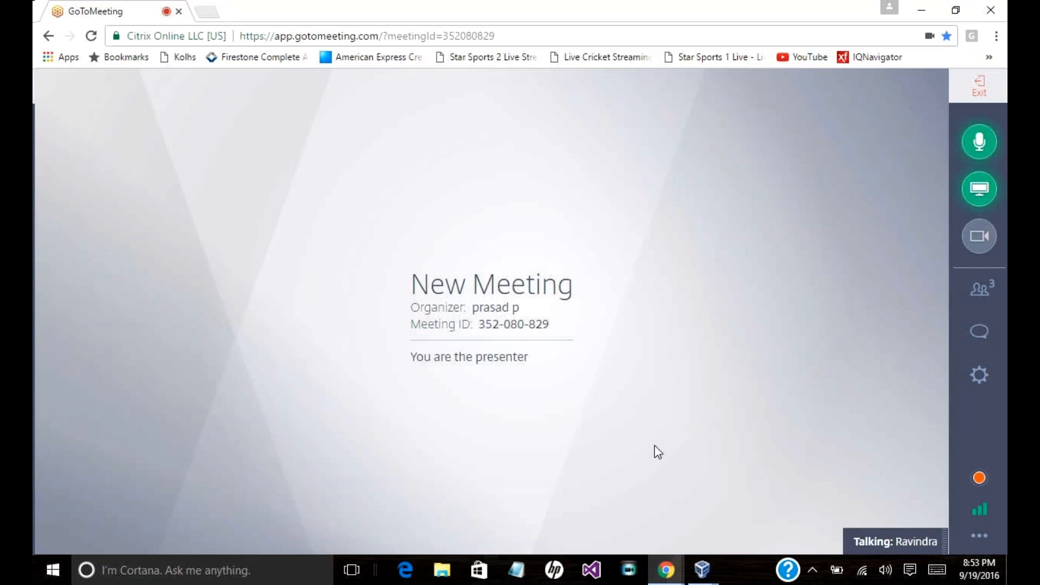
pyautogui.click(699, 570)
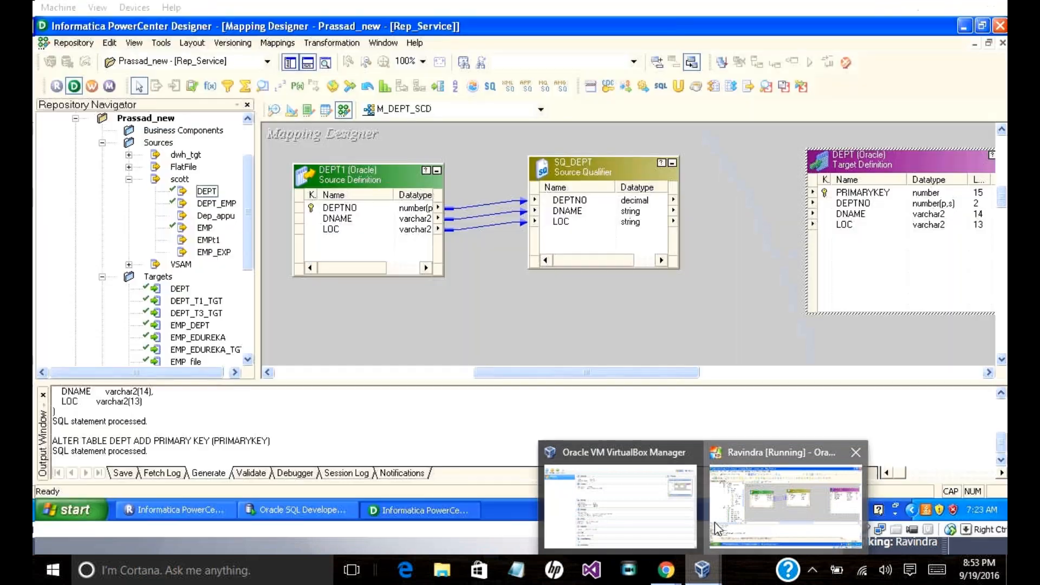
pyautogui.click(714, 521)
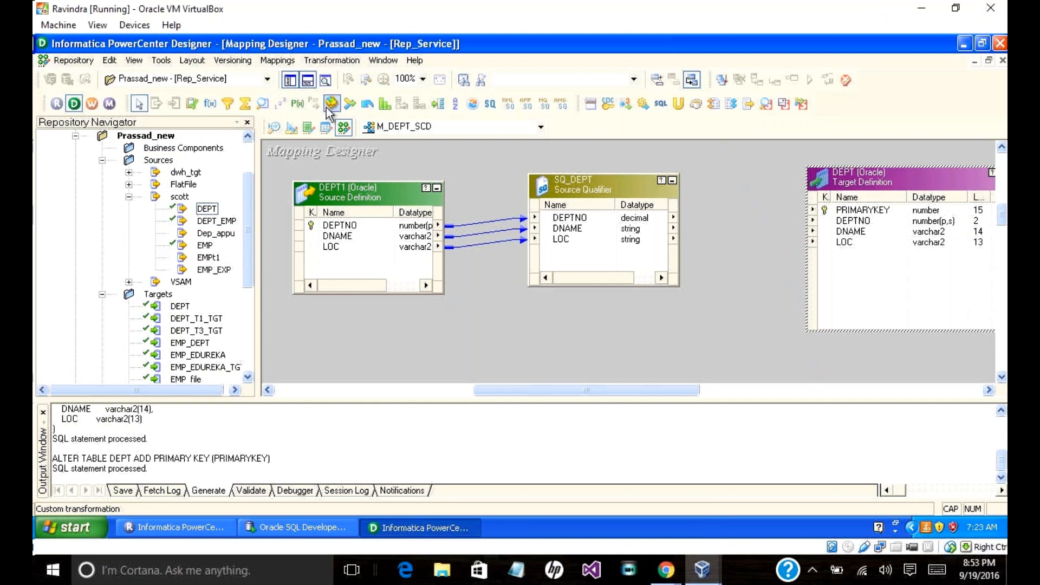
# Step: Close M_DEPT_SCD via Mappings > Close, then point to Mappings > Wizards to reveal Slowly Changing Dimensions
pyautogui.click(277, 60)
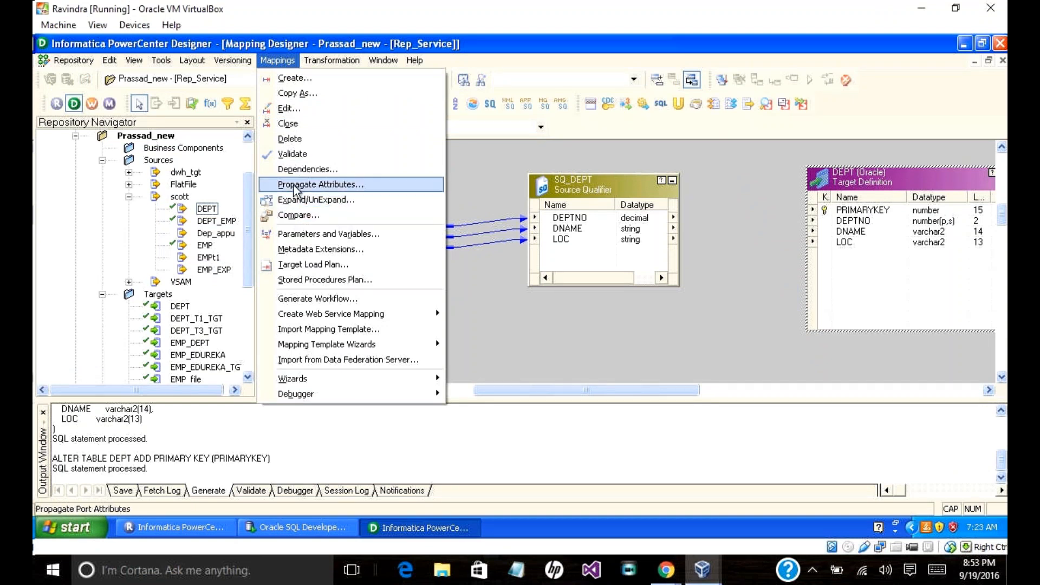
pyautogui.click(298, 124)
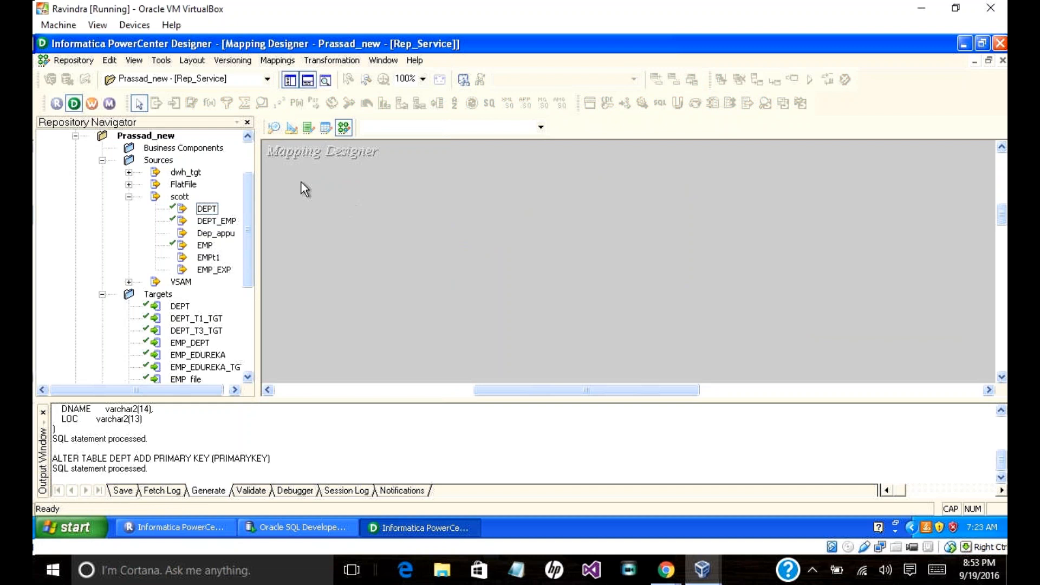
pyautogui.click(275, 58)
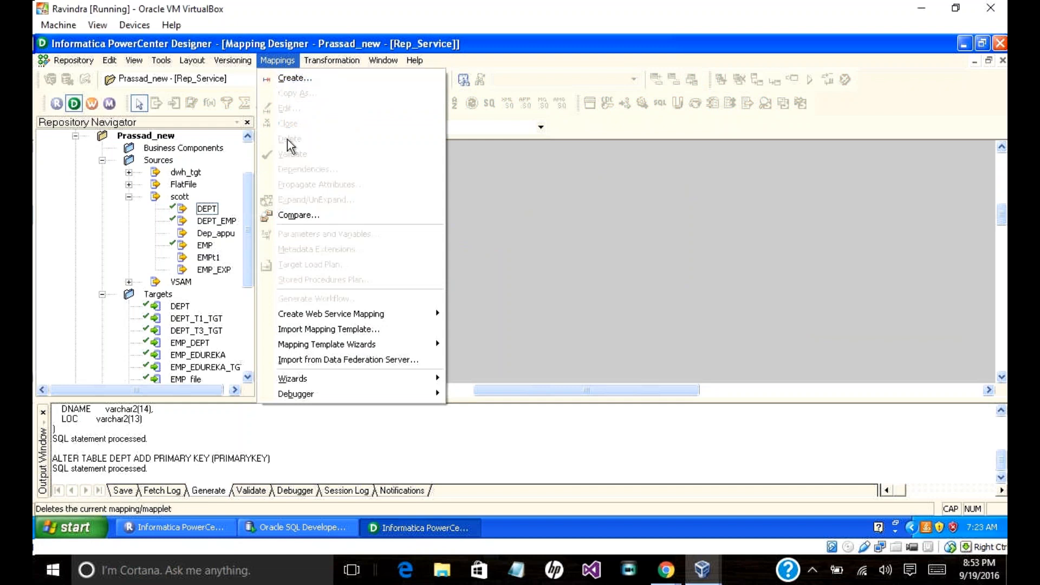
pyautogui.moveTo(331, 378)
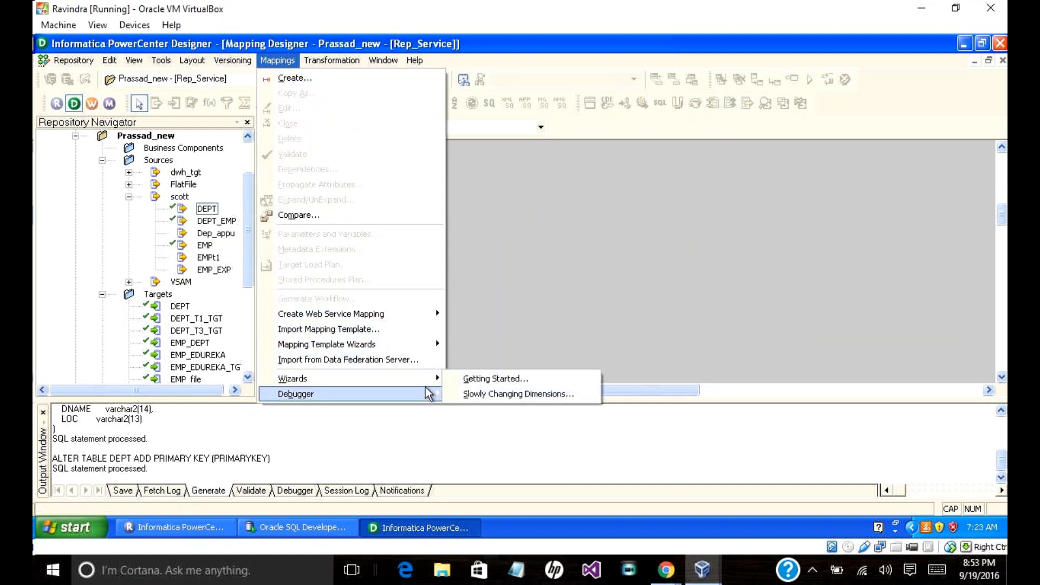
# Step: Launch the Slowly Changing Dimensions wizard, name the mapping M_TYPE1 with Type 1 Dimension, and advance to table selection
pyautogui.click(474, 394)
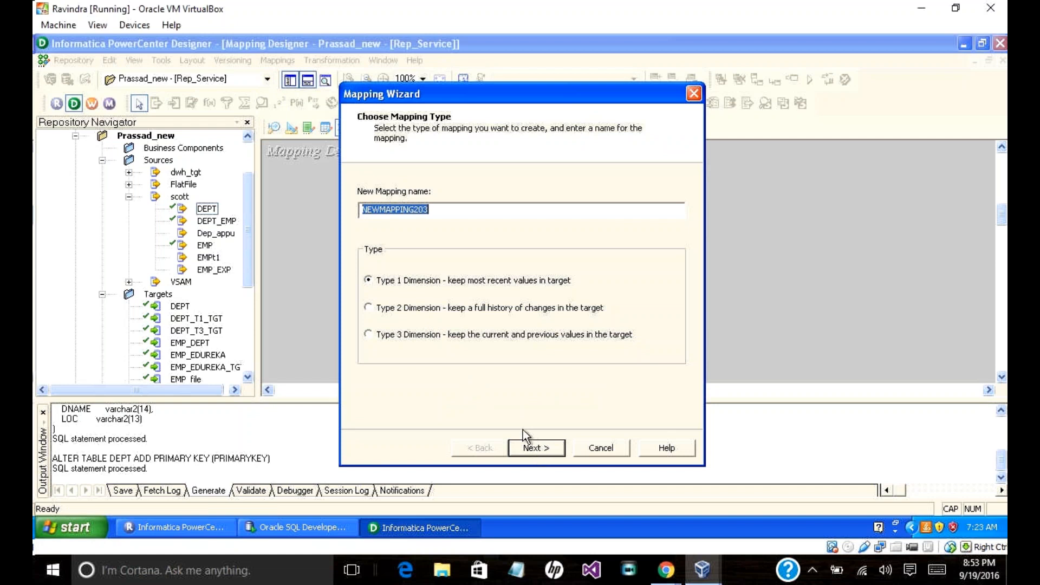
pyautogui.write('M')
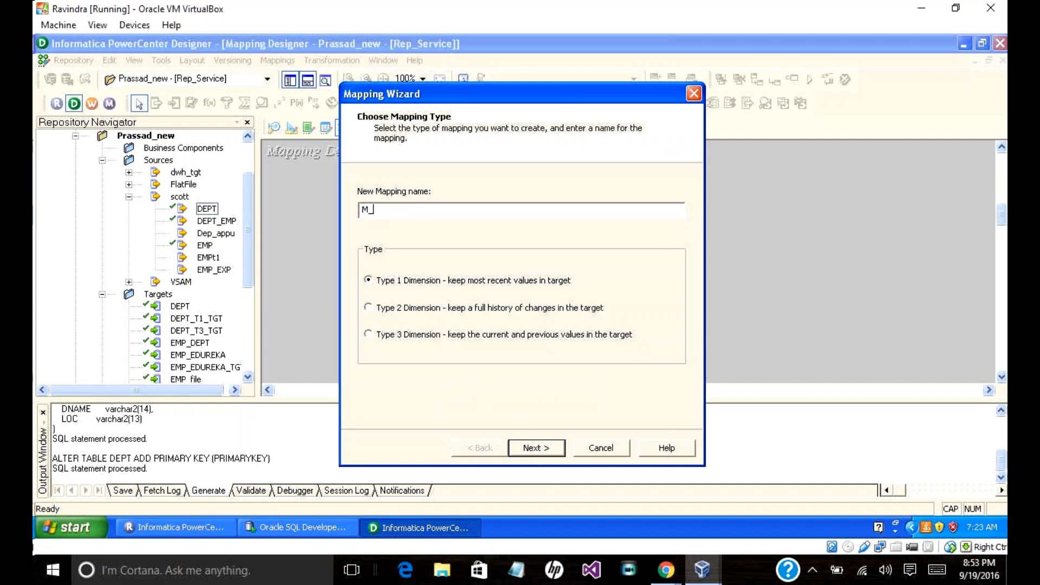
pyautogui.write('_type')
pyautogui.press('BackSpace')
pyautogui.write('TYPE1')
pyautogui.click(544, 447)
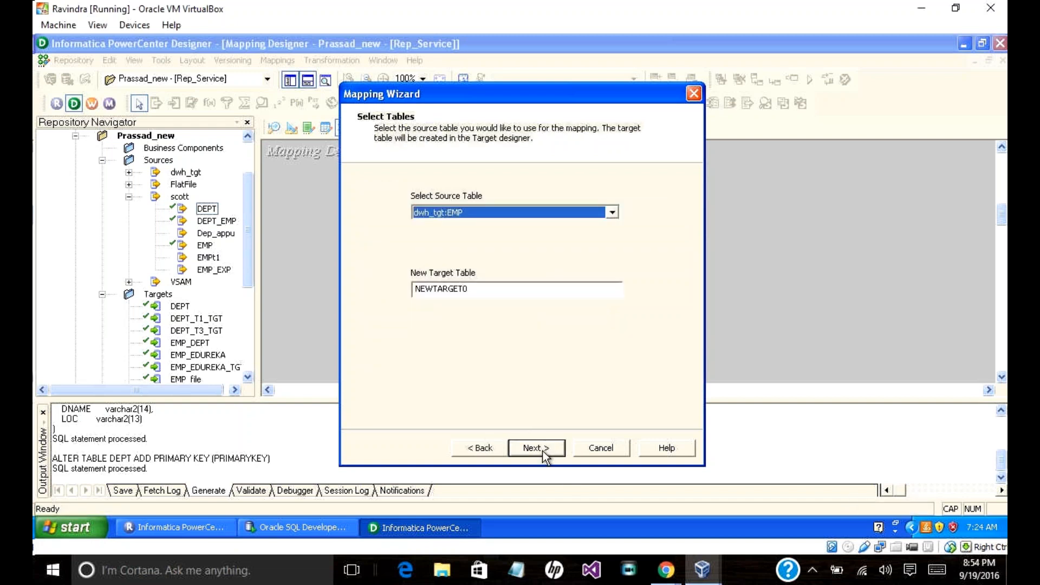
pyautogui.click(480, 448)
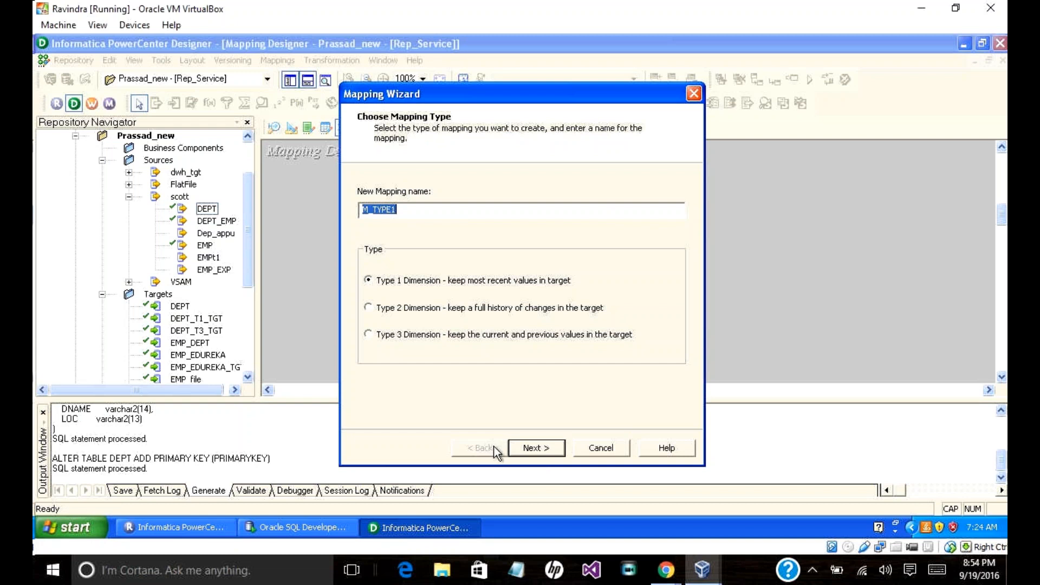
pyautogui.click(539, 449)
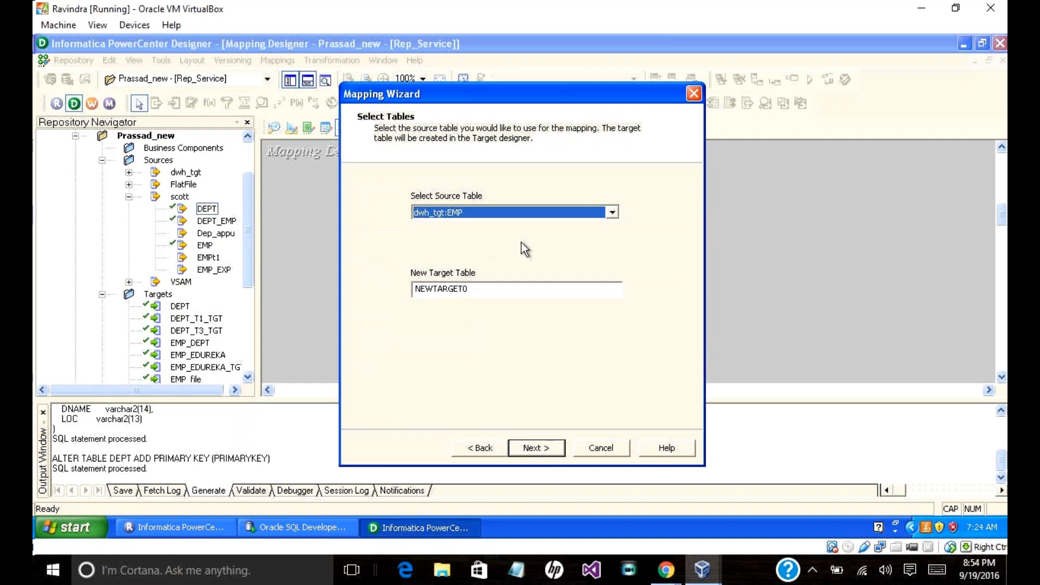
# Step: Choose scott:DEPT as the source table and enter DEPT as the new target table name
pyautogui.click(612, 212)
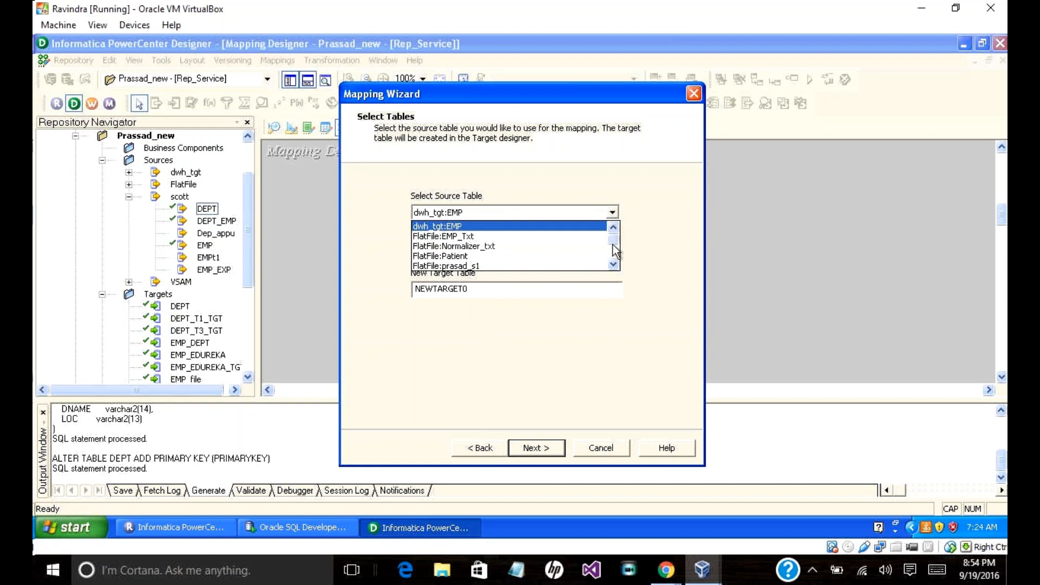
pyautogui.moveTo(614, 251); pyautogui.dragTo(614, 259)
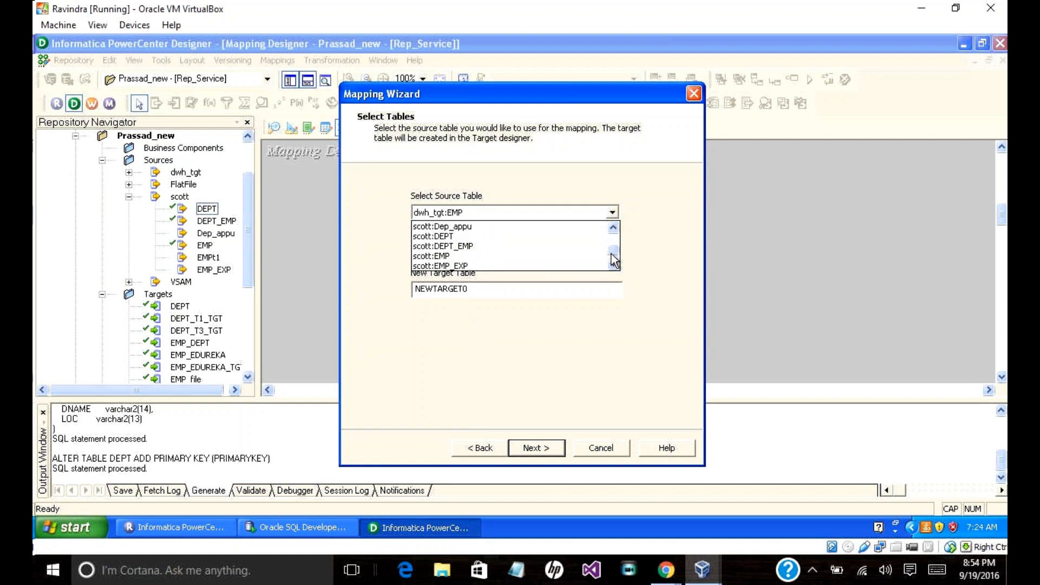
pyautogui.click(493, 237)
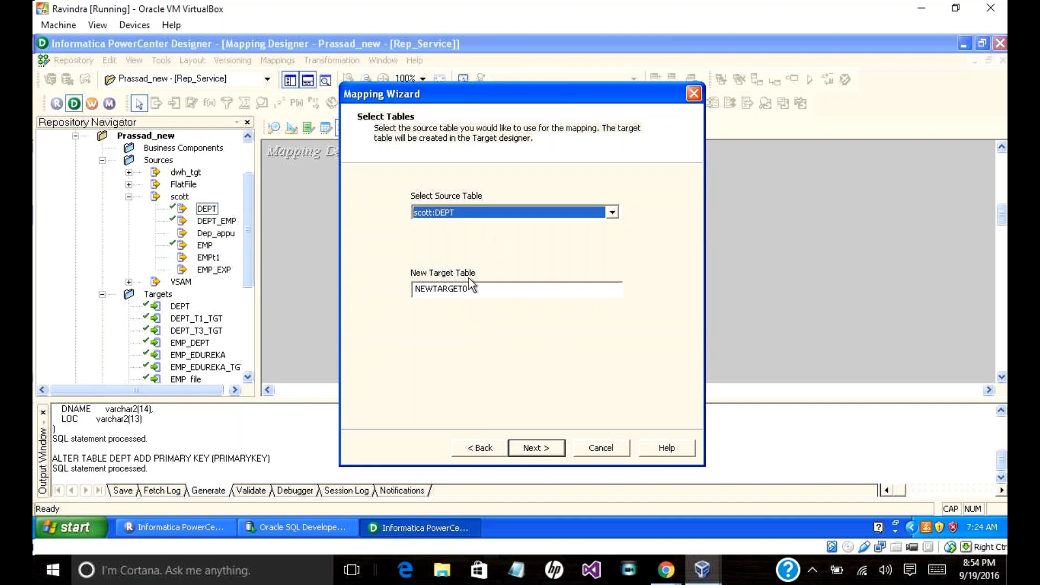
pyautogui.moveTo(475, 289); pyautogui.dragTo(396, 269)
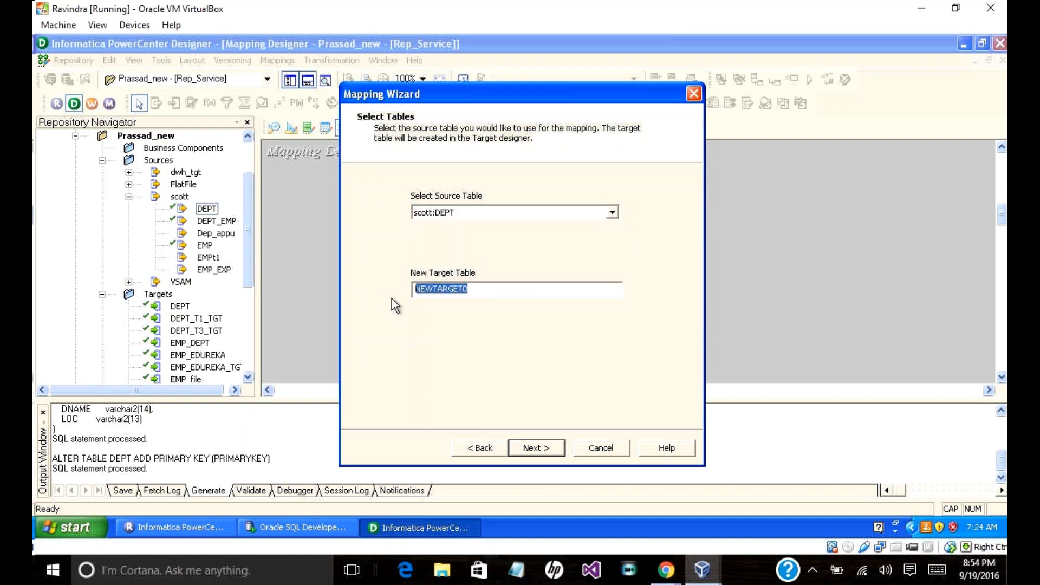
pyautogui.write('dept')
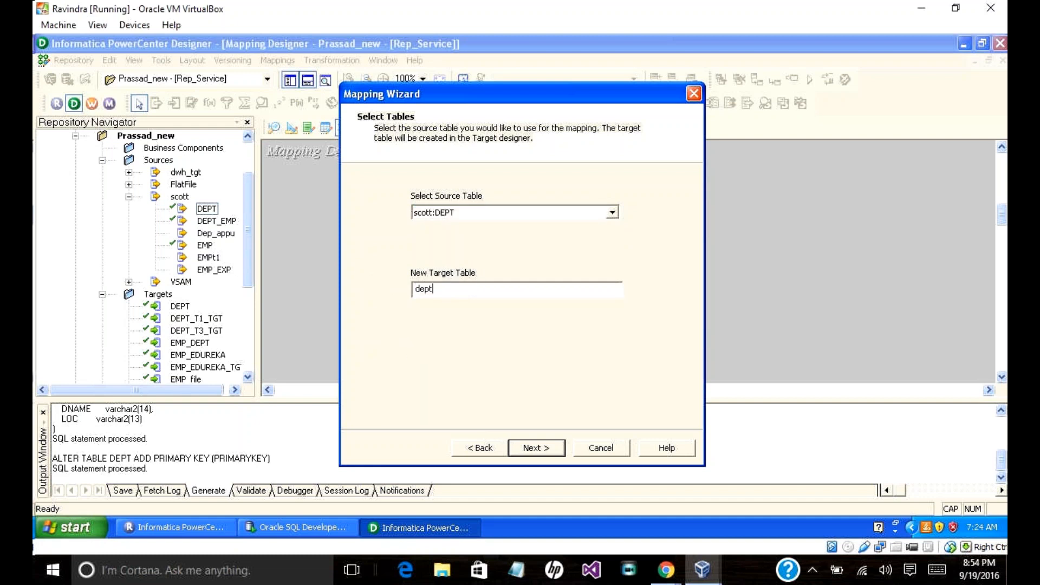
pyautogui.press('BackSpace')
pyautogui.press('BackSpace')
pyautogui.press('BackSpace')
pyautogui.press('BackSpace')
pyautogui.write('DEPT')
pyautogui.click(528, 446)
# Step: After the duplicate-name warning, rename the target DEPT_TYPE1 and continue to field selection
pyautogui.click(528, 441)
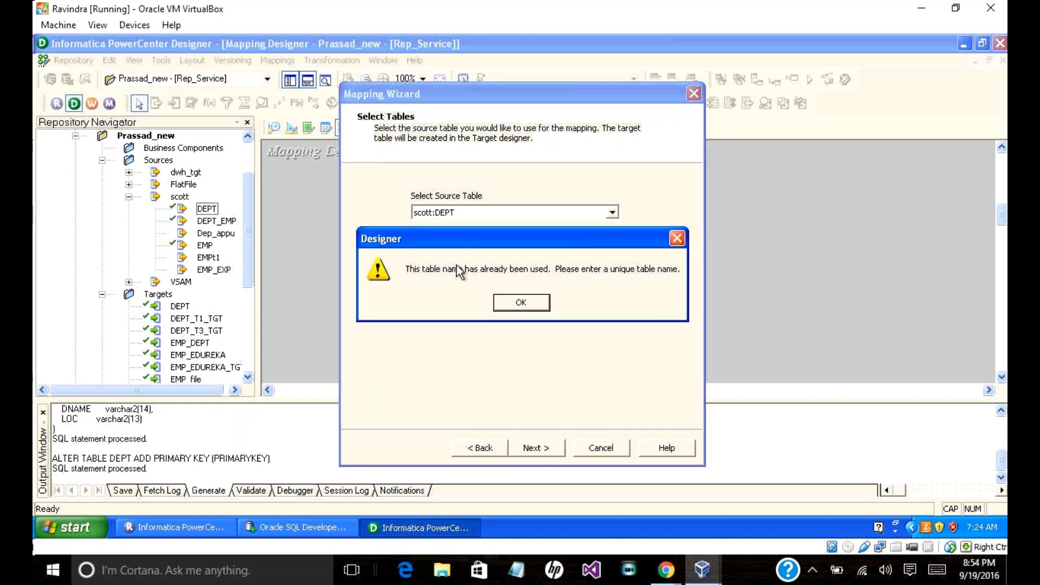
pyautogui.click(676, 239)
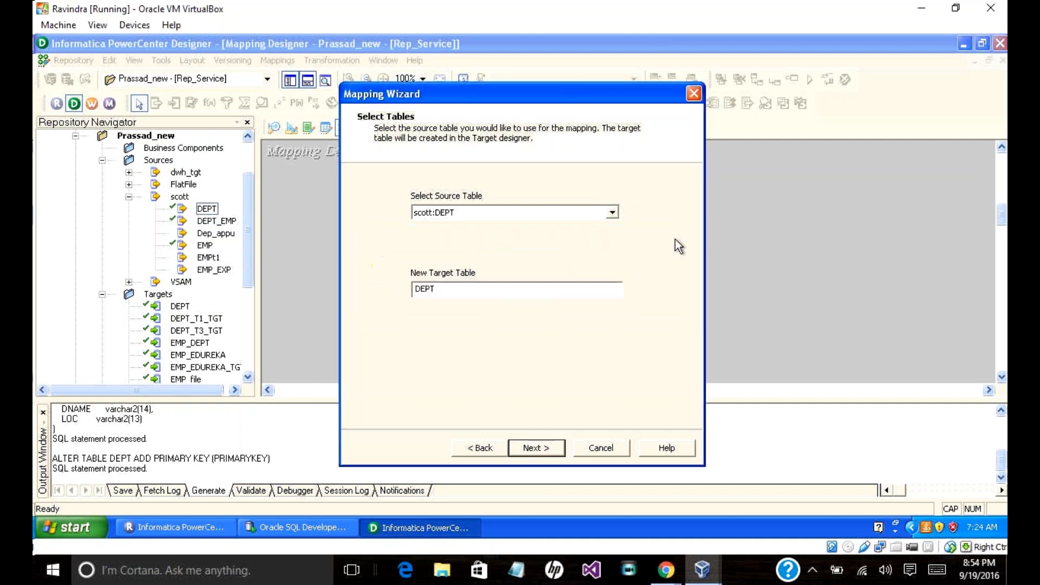
pyautogui.click(448, 289)
pyautogui.write('_TYPE1')
pyautogui.click(530, 448)
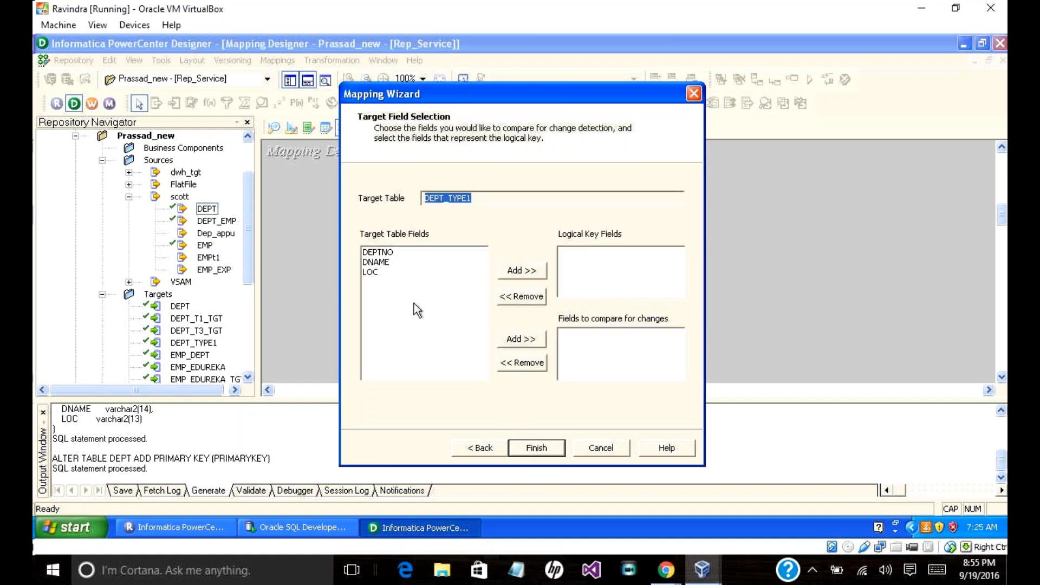
pyautogui.click(384, 253)
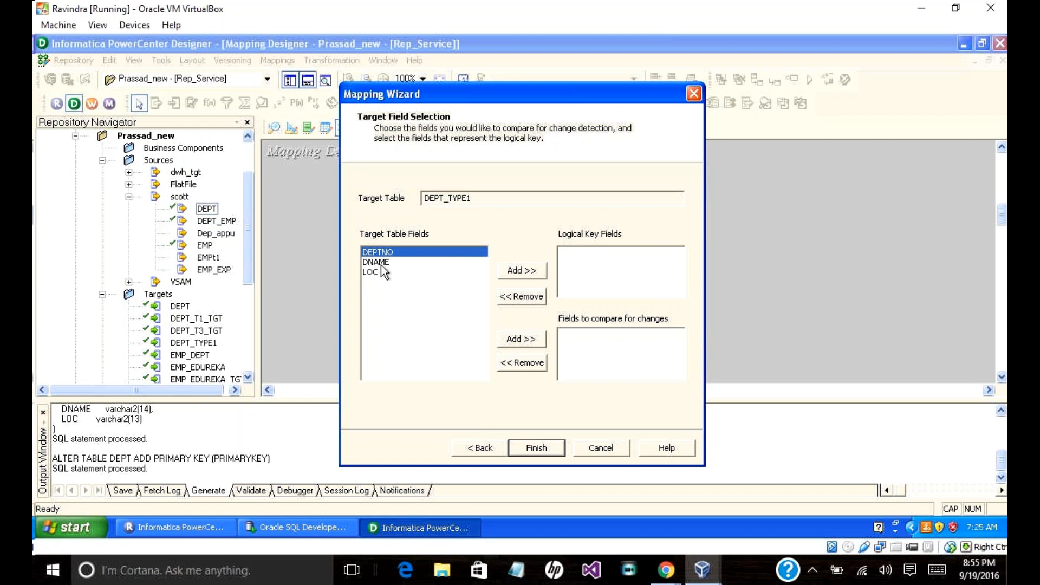
# Step: Set DEPTNO as the logical key, compare DNAME and LOC for changes, and finish to generate M_TYPE1
pyautogui.click(515, 274)
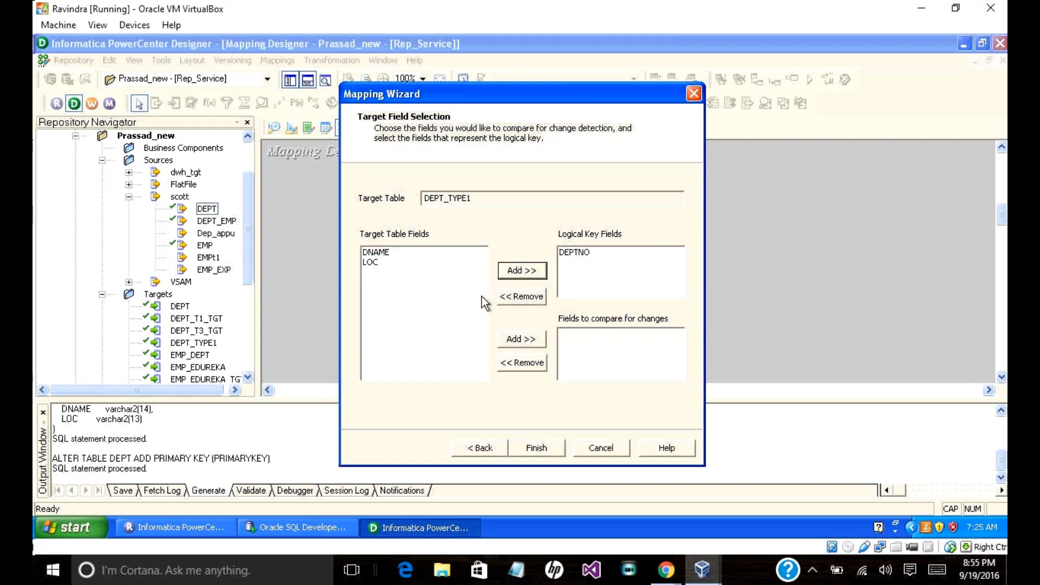
pyautogui.click(388, 253)
pyautogui.click(373, 261)
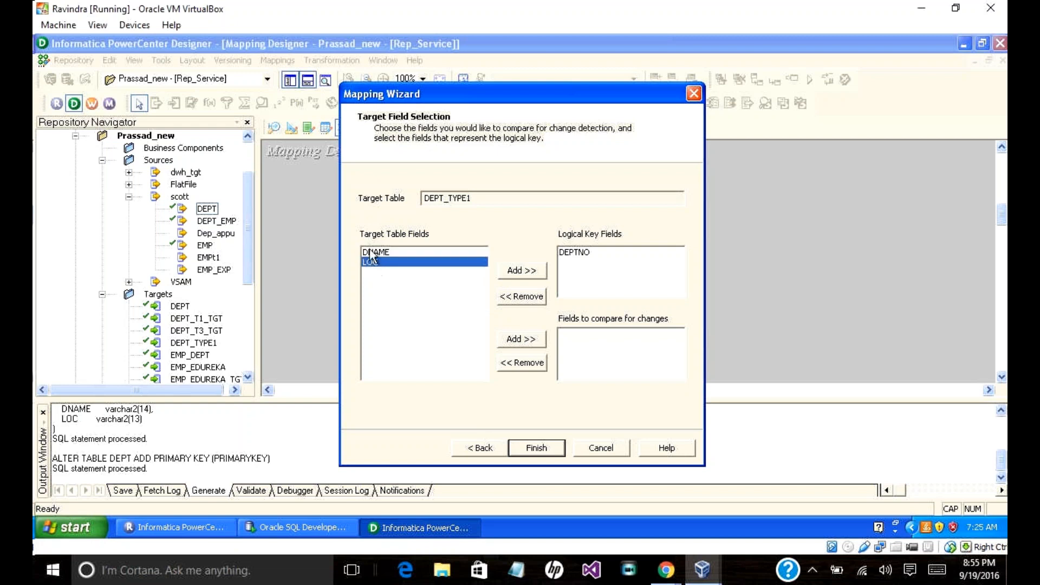
pyautogui.keyDown('shift'); pyautogui.click(372, 252); pyautogui.keyUp('shift')
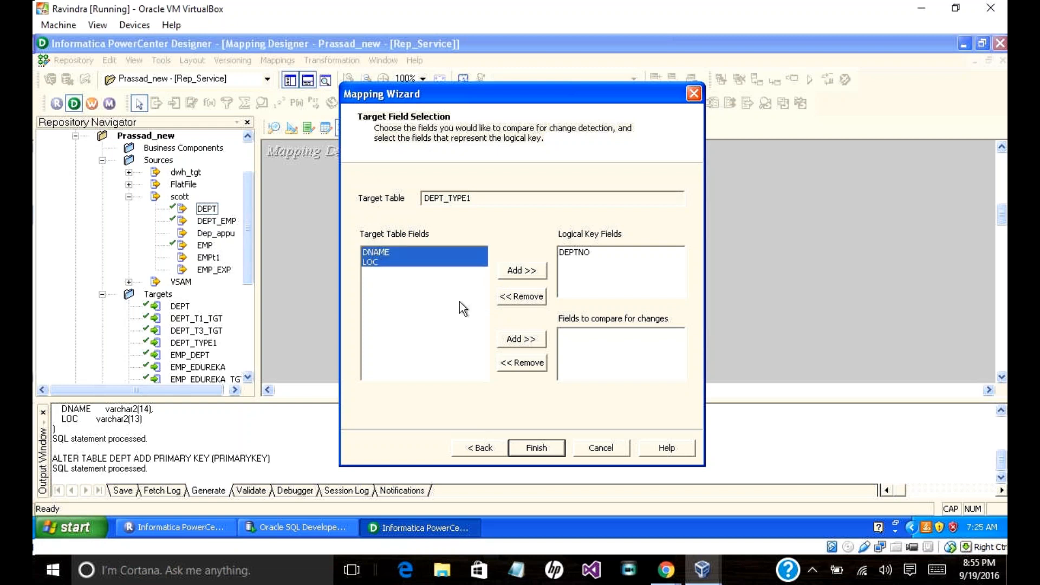
pyautogui.click(531, 338)
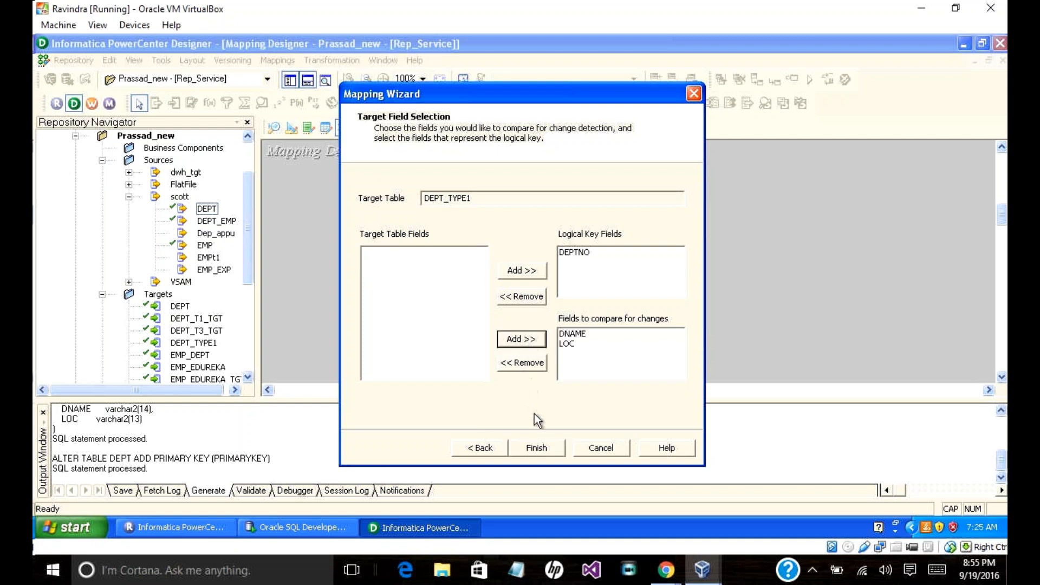
pyautogui.click(539, 450)
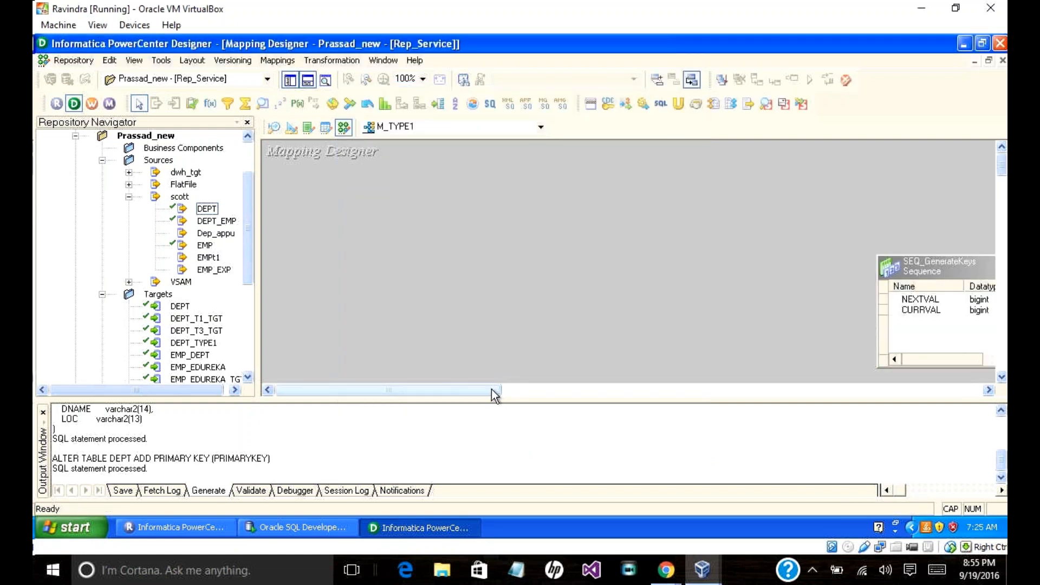
# Step: Hide the Output window to enlarge the mapping canvas
pyautogui.moveTo(493, 389); pyautogui.dragTo(584, 405)
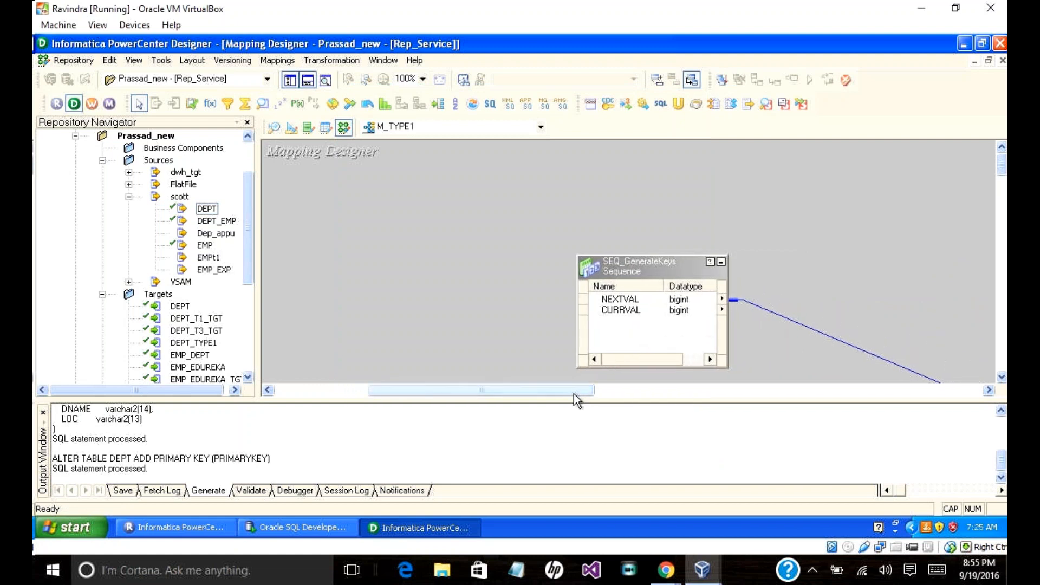
pyautogui.click(307, 82)
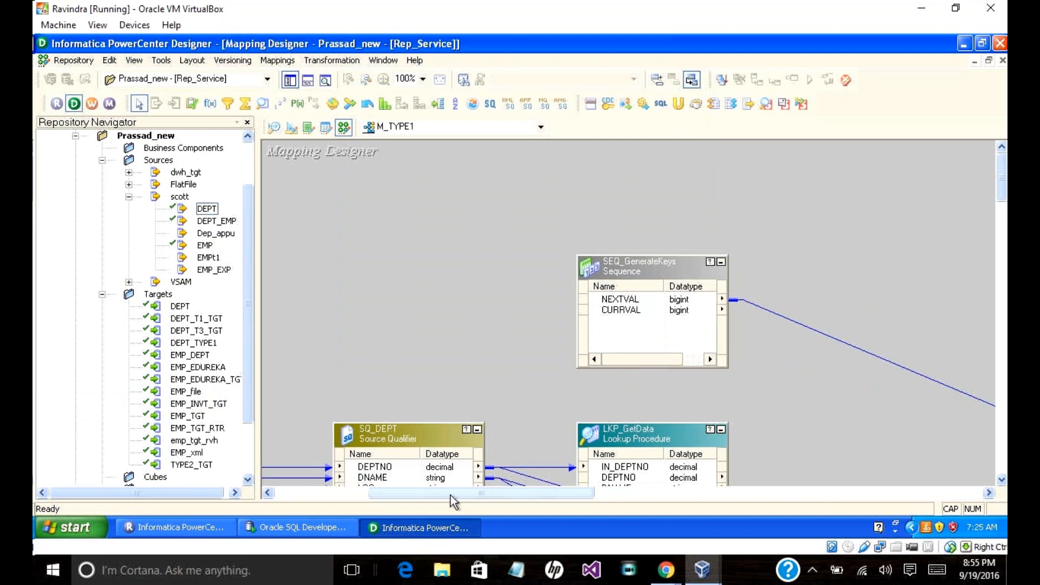
pyautogui.moveTo(450, 495); pyautogui.dragTo(392, 498)
pyautogui.moveTo(407, 429); pyautogui.dragTo(384, 296)
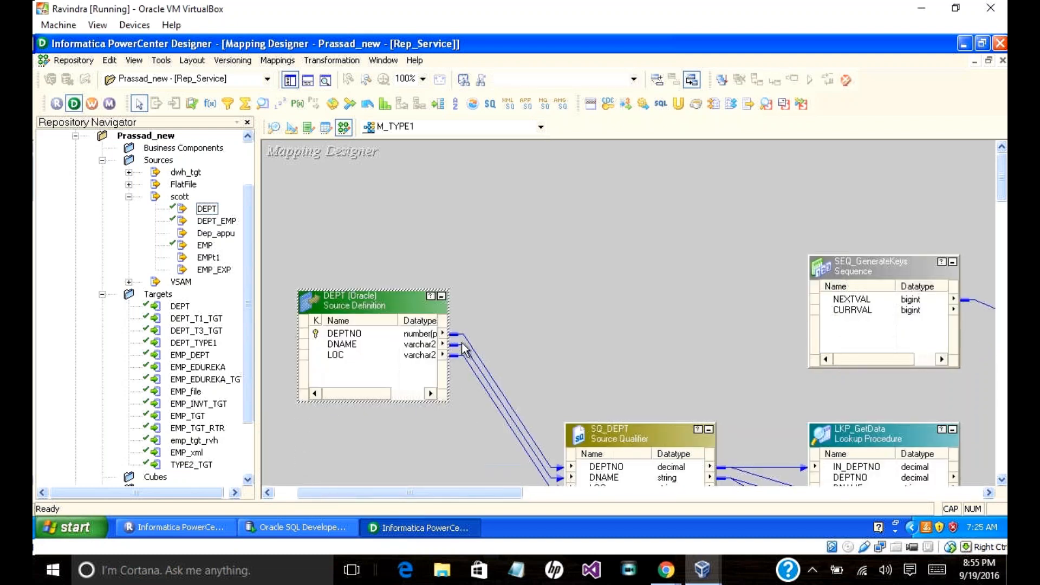
# Step: Collapse all M_TYPE1 objects into icons with Arrange All Iconic
pyautogui.rightClick(482, 211)
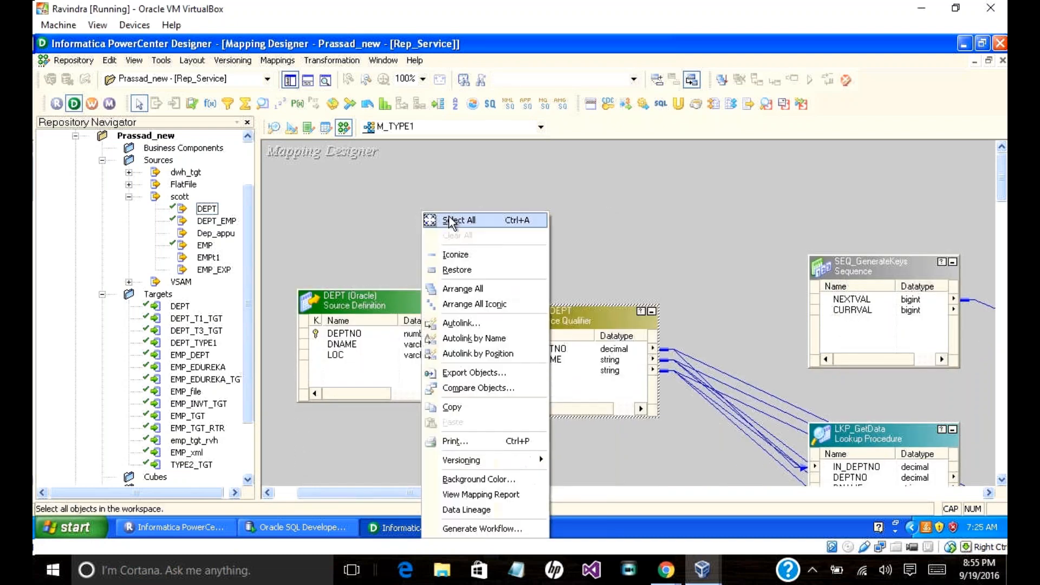
pyautogui.click(353, 201)
pyautogui.rightClick(353, 207)
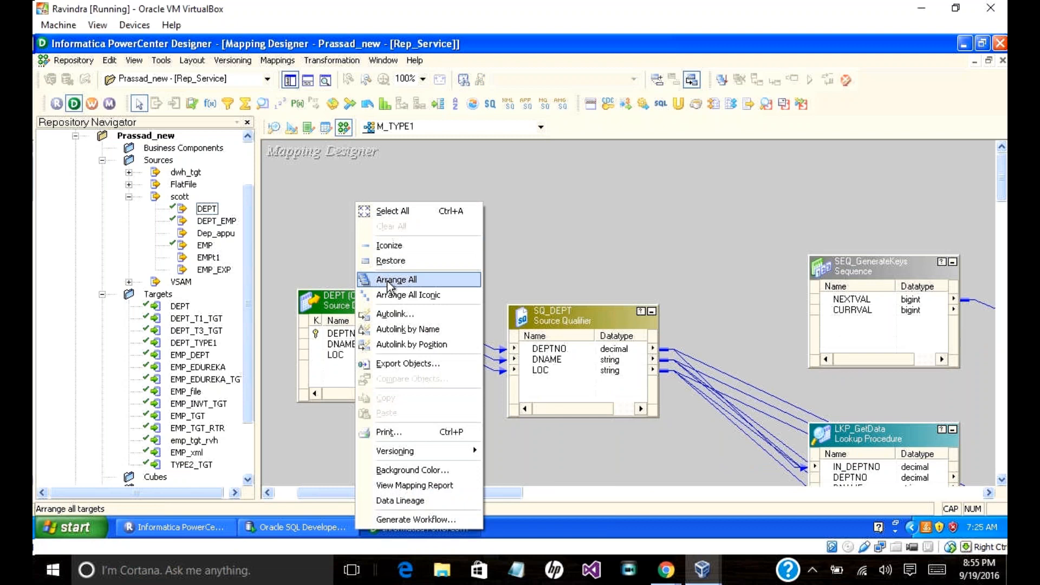
pyautogui.click(394, 293)
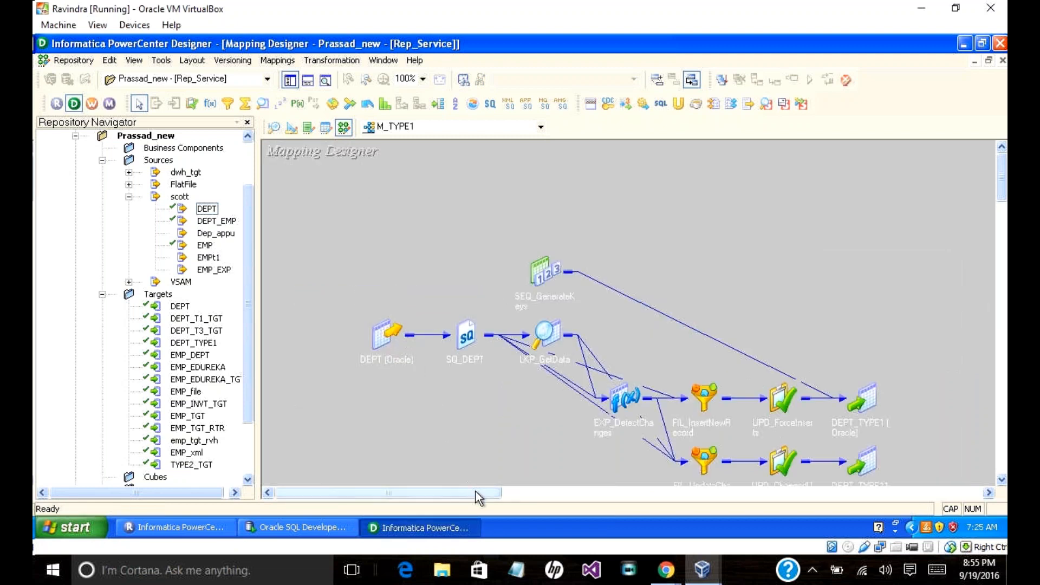
pyautogui.moveTo(476, 491); pyautogui.dragTo(486, 497)
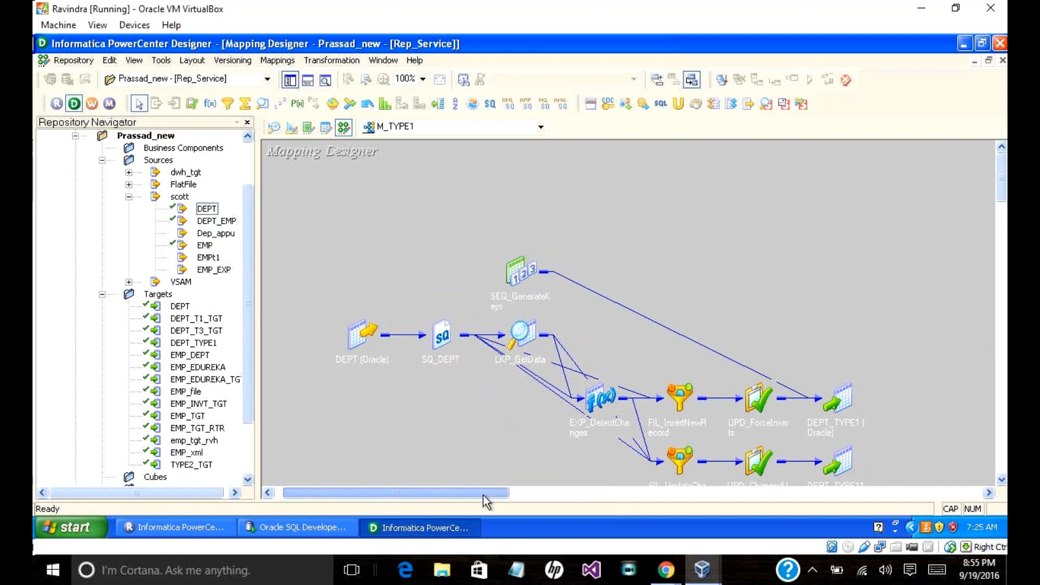
pyautogui.moveTo(1003, 195); pyautogui.dragTo(1004, 206)
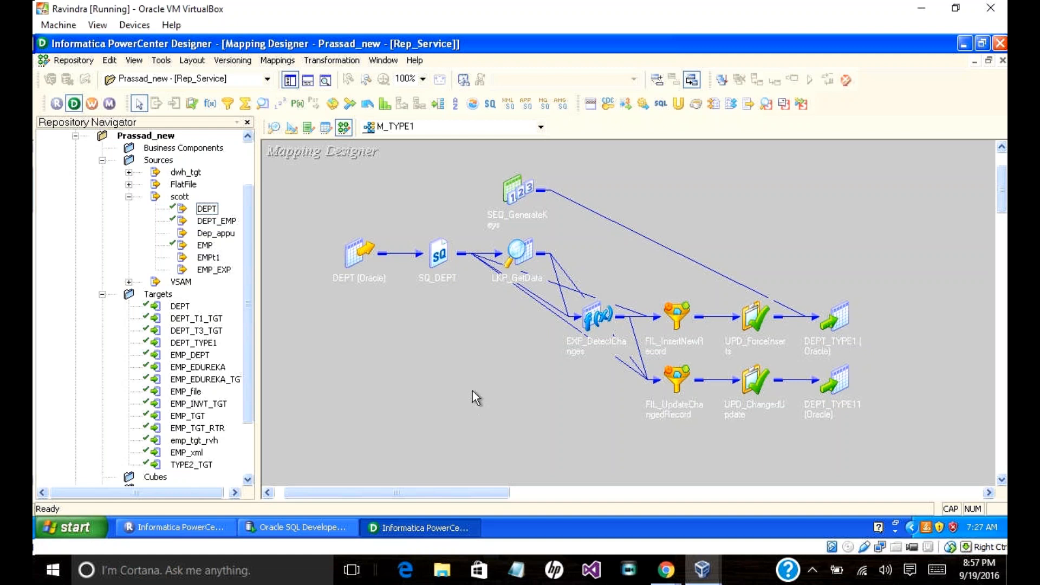
# Step: Rearrange all mapping objects as expanded tables with Arrange All
pyautogui.rightClick(414, 339)
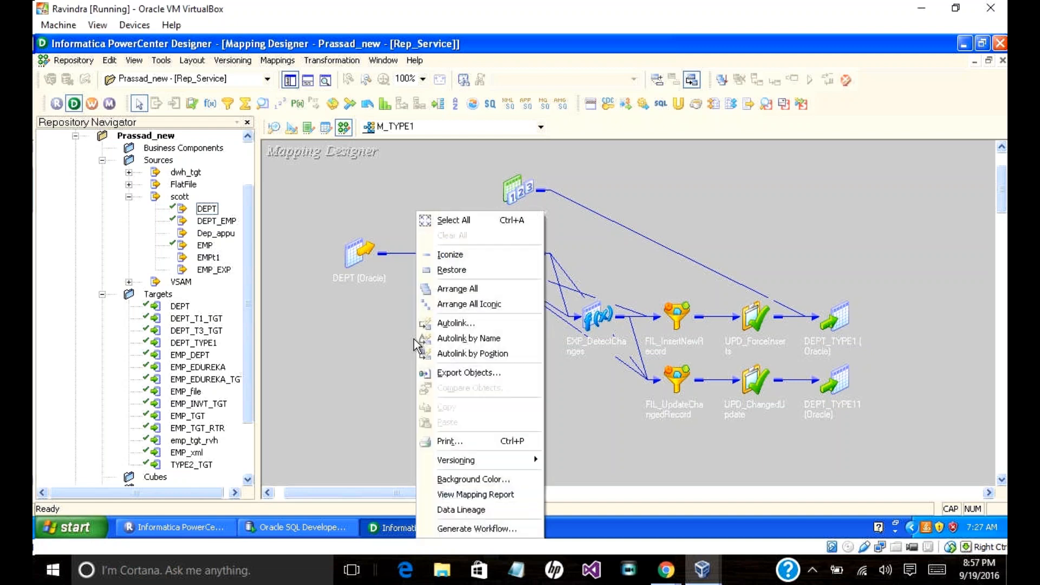
pyautogui.click(458, 289)
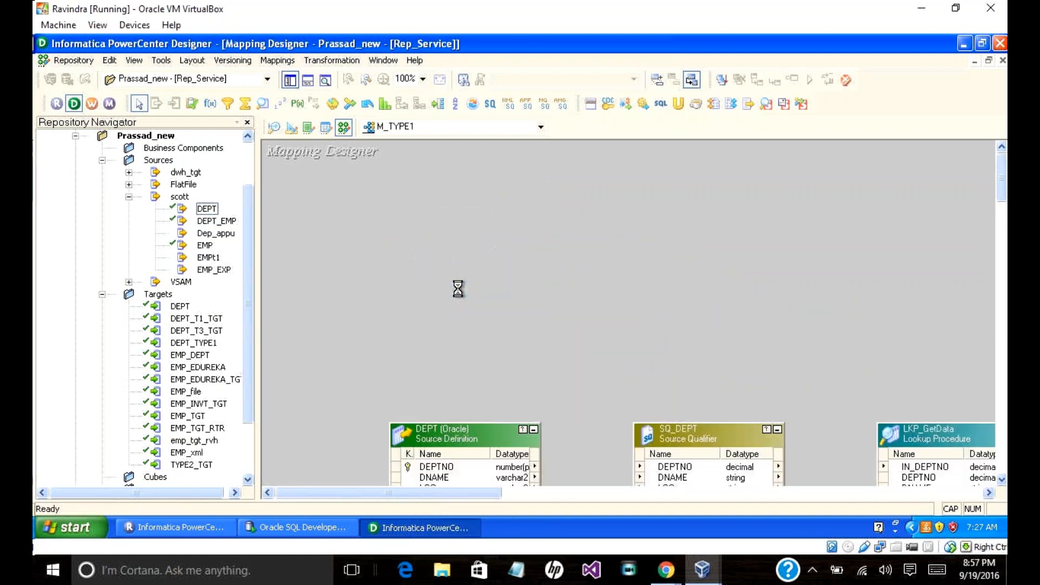
pyautogui.moveTo(479, 493)
pyautogui.mouseDown()
pyautogui.moveTo(507, 494)
pyautogui.moveTo(482, 496)
pyautogui.mouseUp()
pyautogui.moveTo(1002, 193); pyautogui.dragTo(1002, 214)
# Step: Hide the Output window and repository Navigator, then scroll down to EXP_DetectChanges
pyautogui.click(300, 82)
pyautogui.click(297, 83)
pyautogui.click(290, 81)
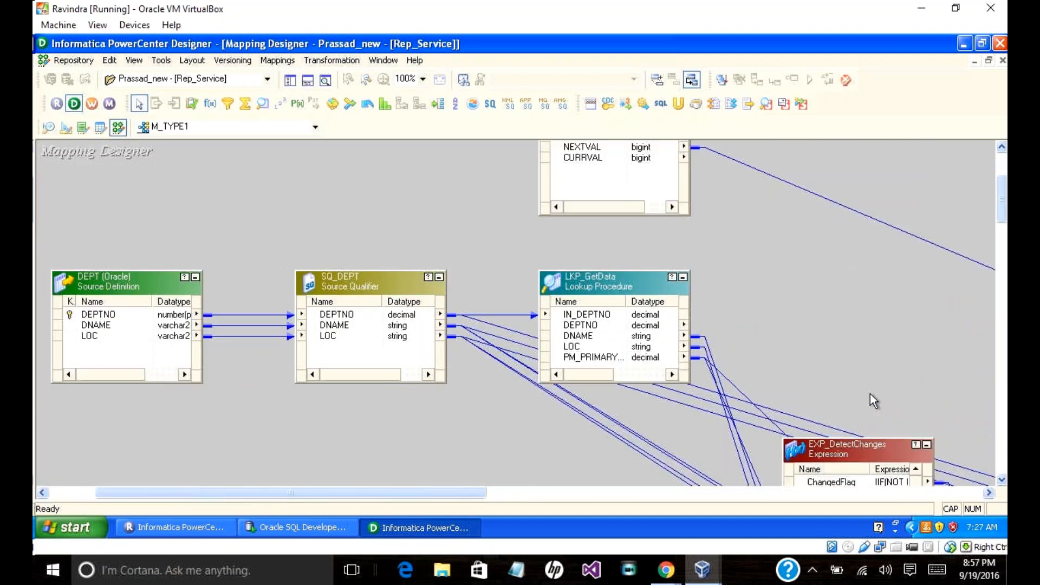
pyautogui.moveTo(1002, 213); pyautogui.dragTo(1003, 222)
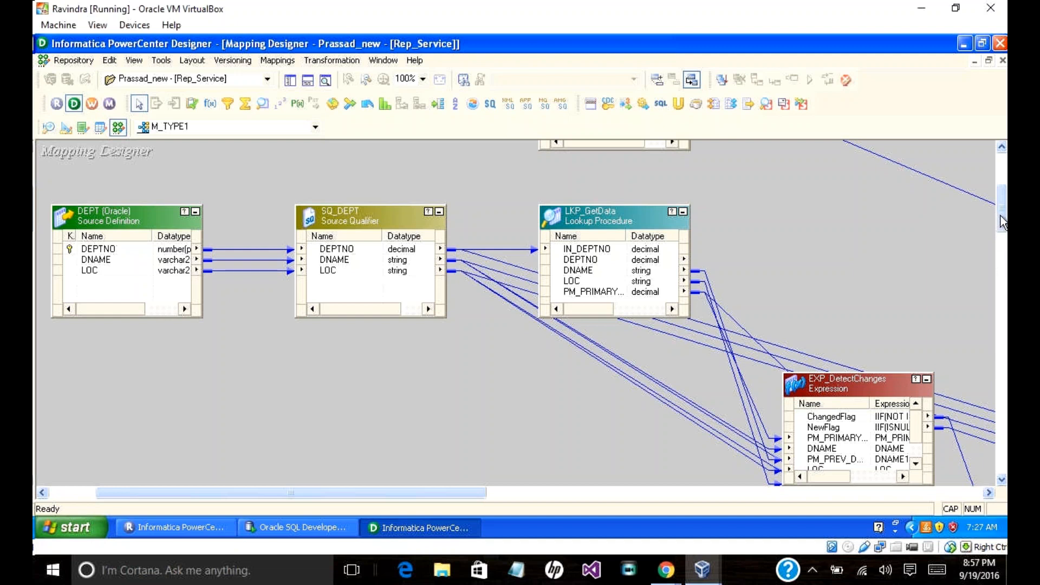
pyautogui.scroll(-3, 1000, 222)
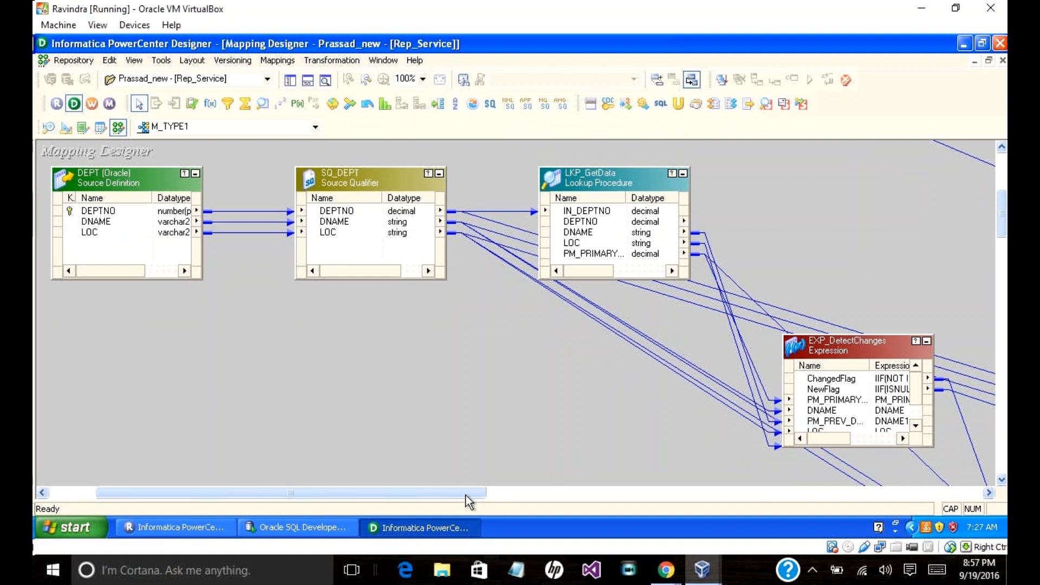
pyautogui.moveTo(466, 495); pyautogui.dragTo(531, 500)
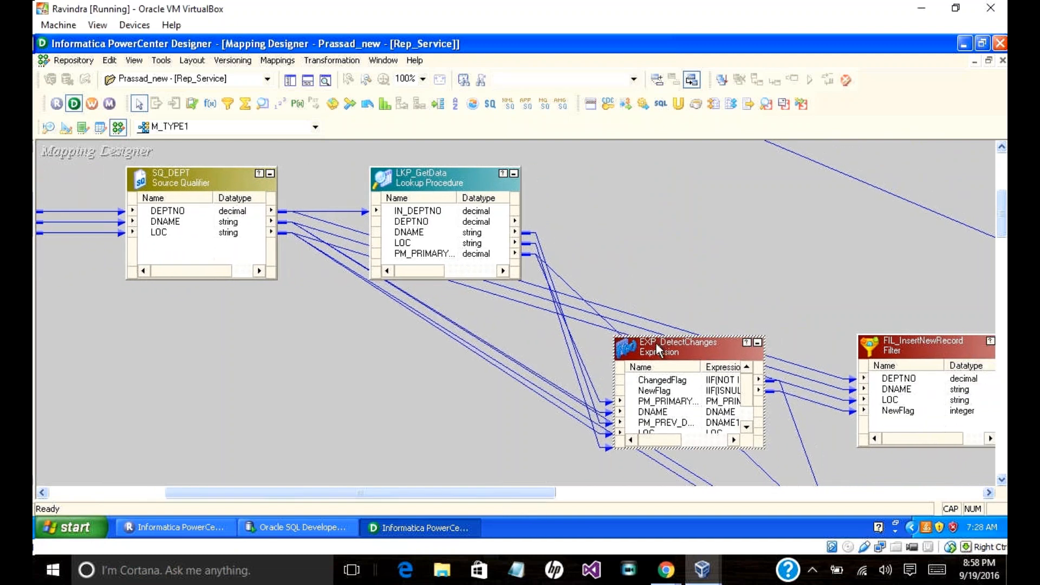
# Step: Open EXP_DetectChanges in Edit Transformations on its Ports tab
pyautogui.doubleClick(655, 343)
pyautogui.click(374, 101)
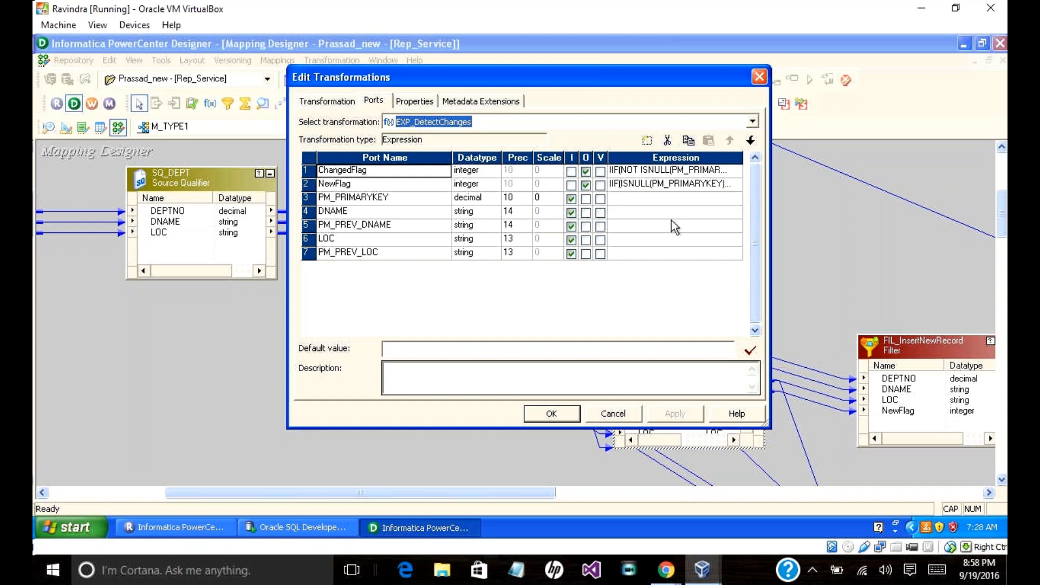
pyautogui.click(735, 170)
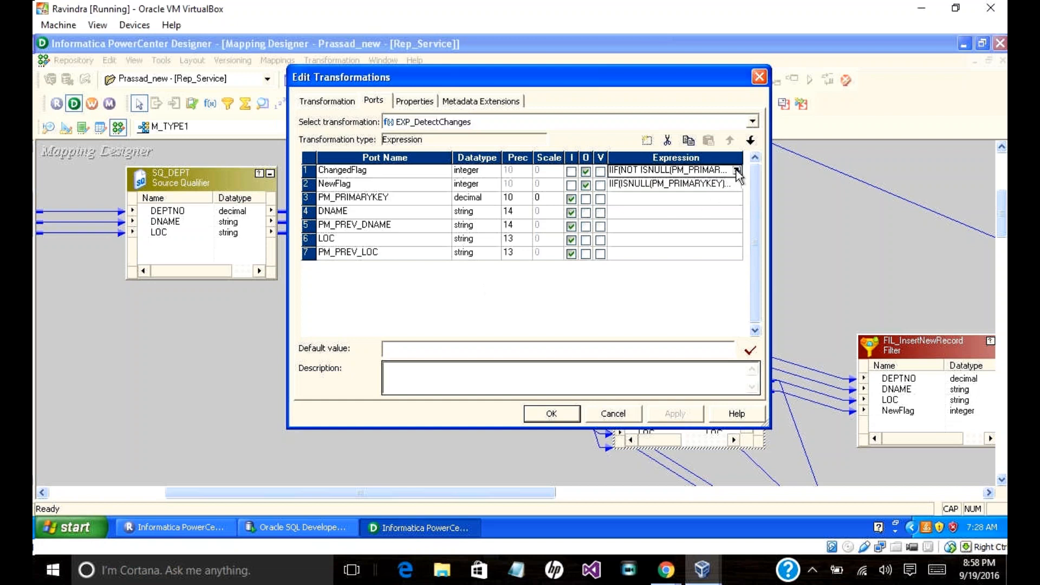
pyautogui.click(736, 171)
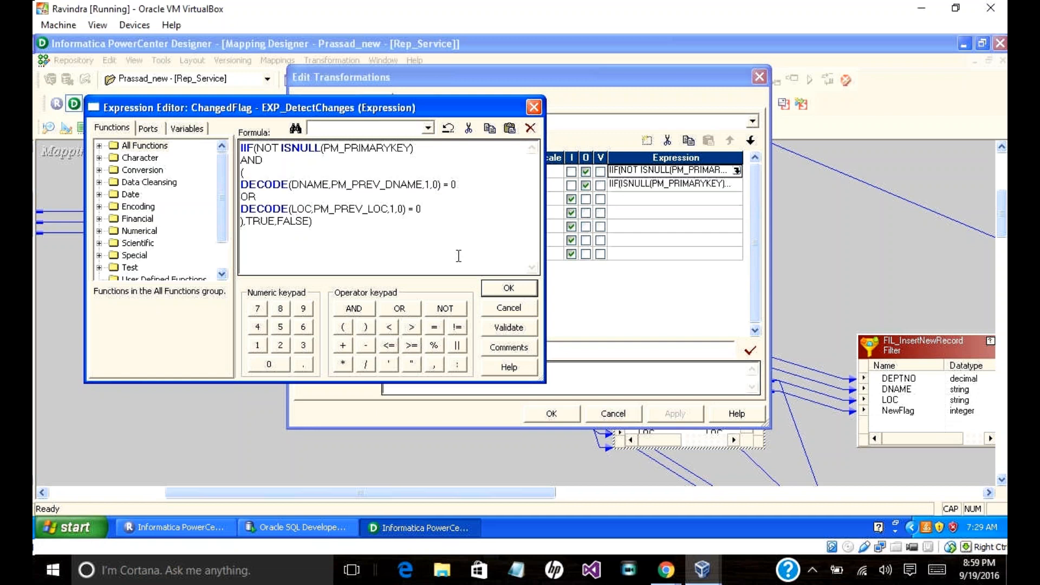
pyautogui.click(533, 106)
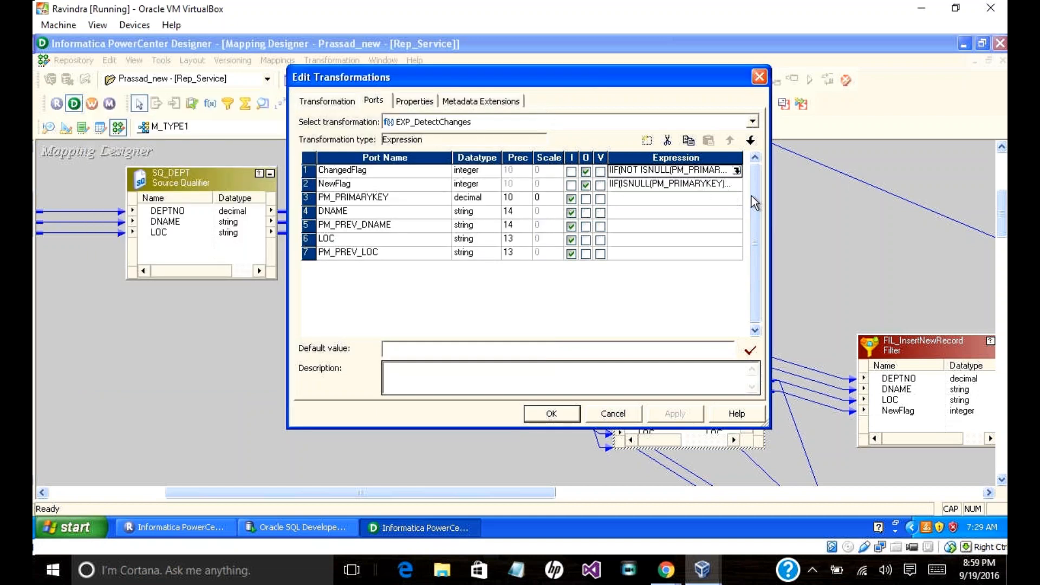
pyautogui.click(735, 186)
pyautogui.click(737, 184)
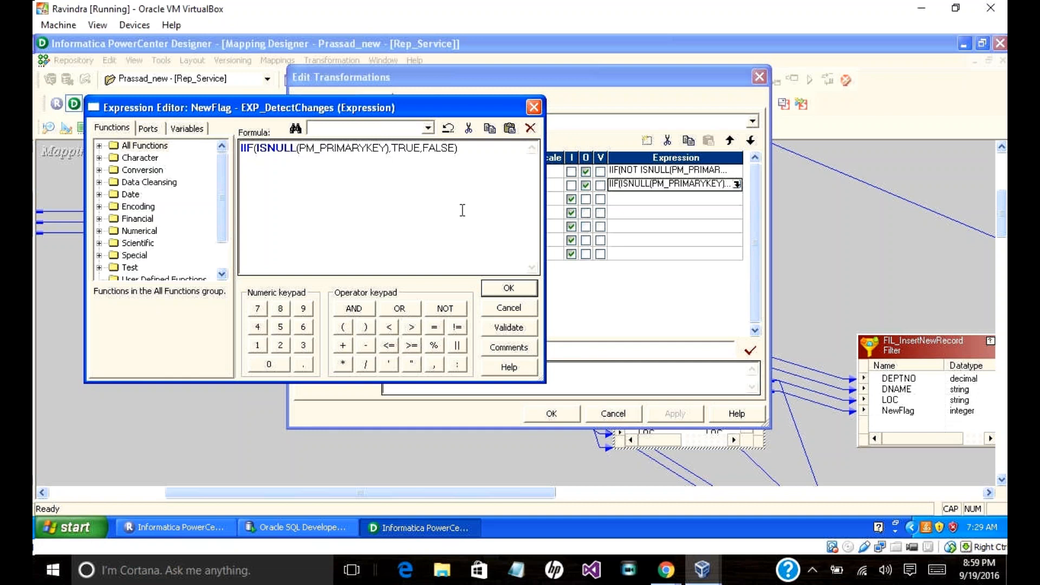
pyautogui.click(525, 307)
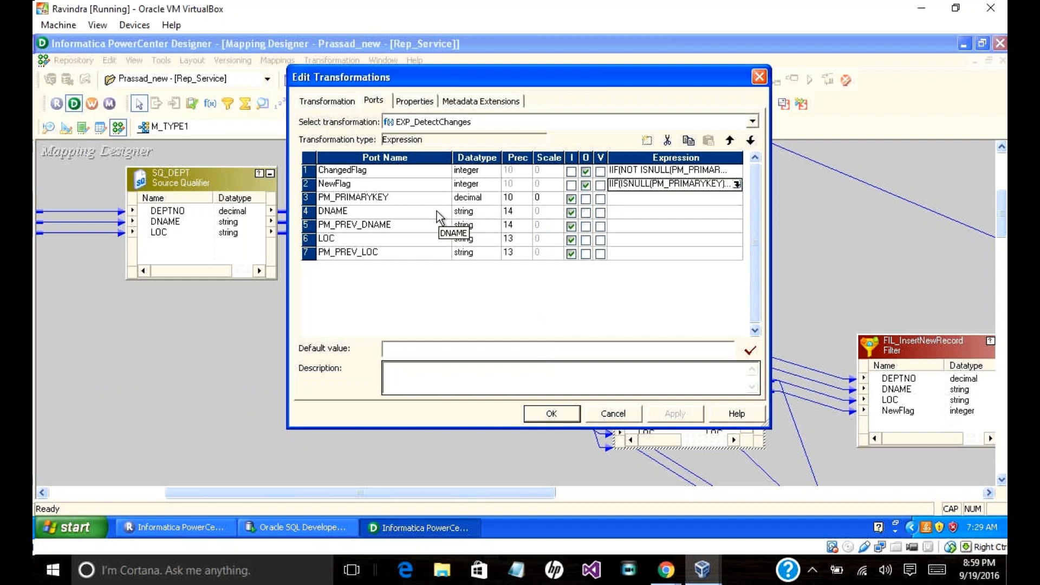
pyautogui.click(734, 171)
# Step: Open the ChangedFlag expression of EXP_DetectChanges in the Expression Editor
pyautogui.click(737, 171)
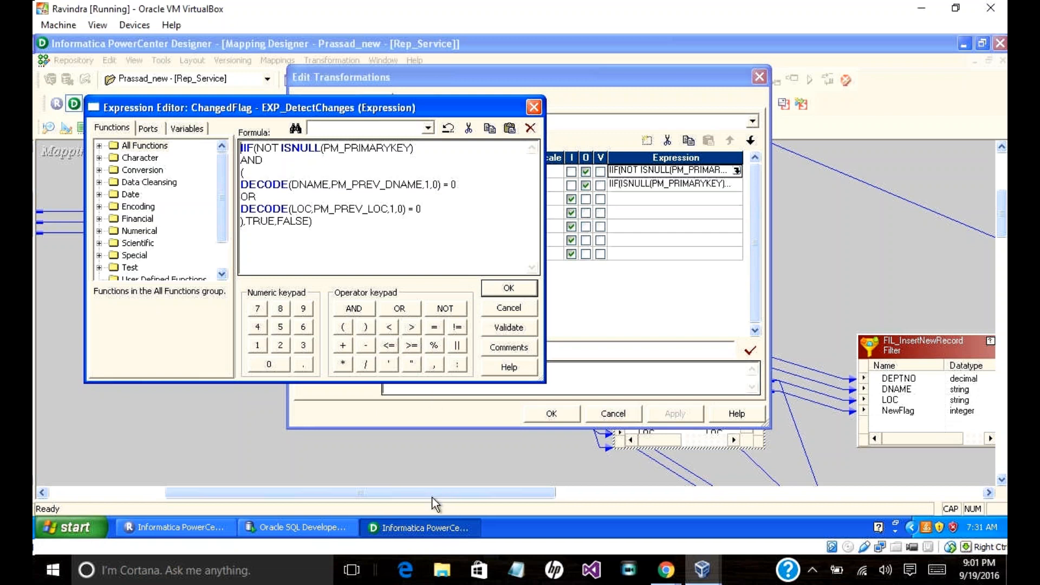
# Step: Accept the unchanged ChangedFlag expression and cancel out of EXP_DetectChanges' Edit Transformations
pyautogui.moveTo(670, 577)
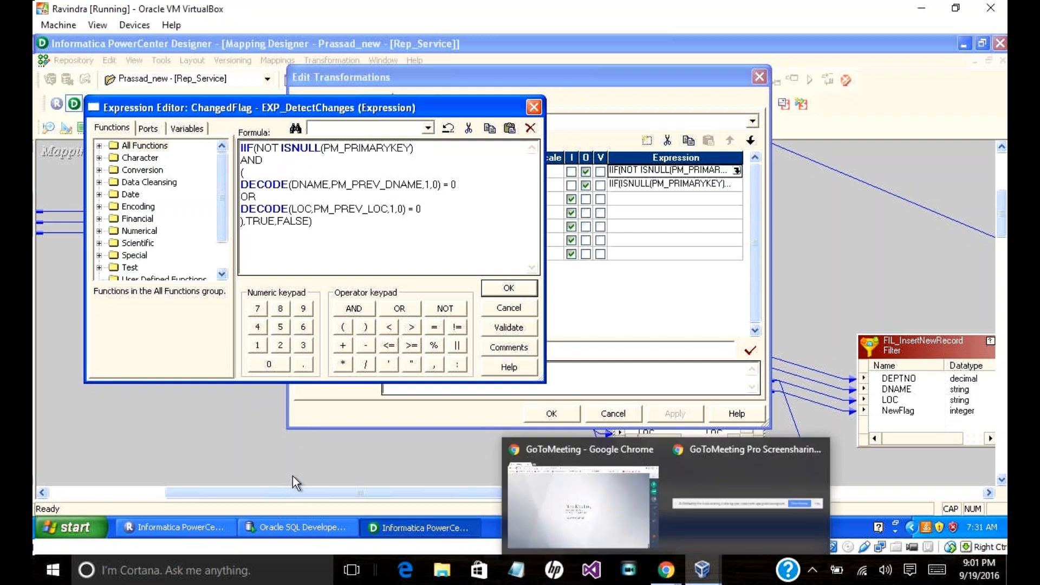
pyautogui.click(495, 289)
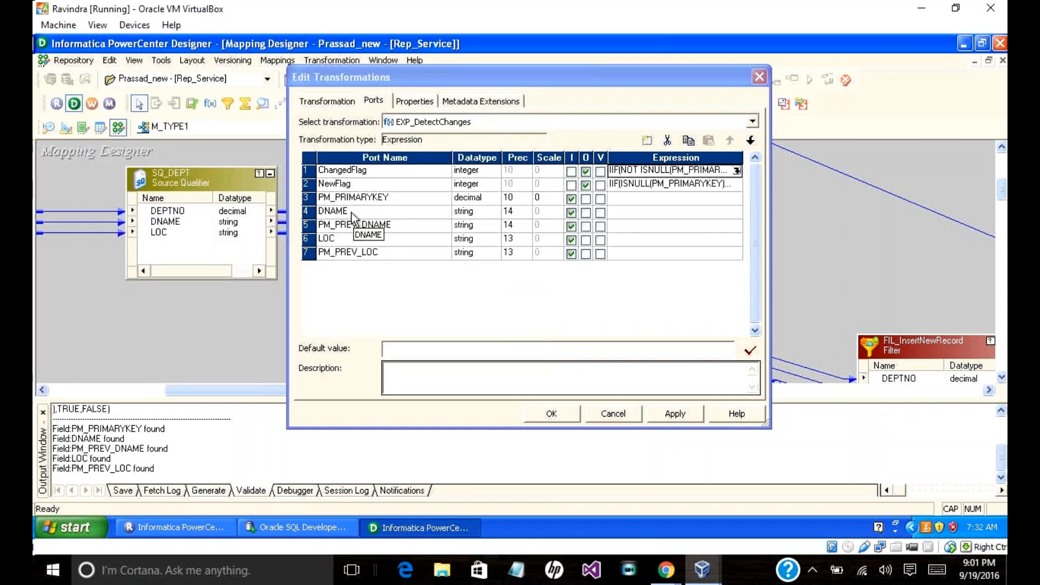
pyautogui.click(613, 413)
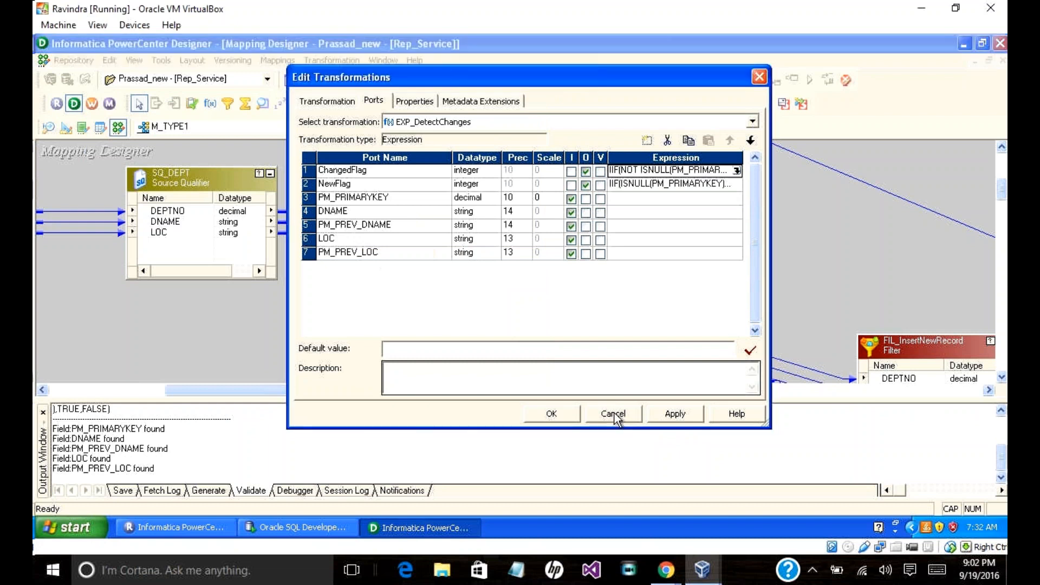
# Step: Discard the unsaved transformation edits and hide the Output window
pyautogui.click(506, 275)
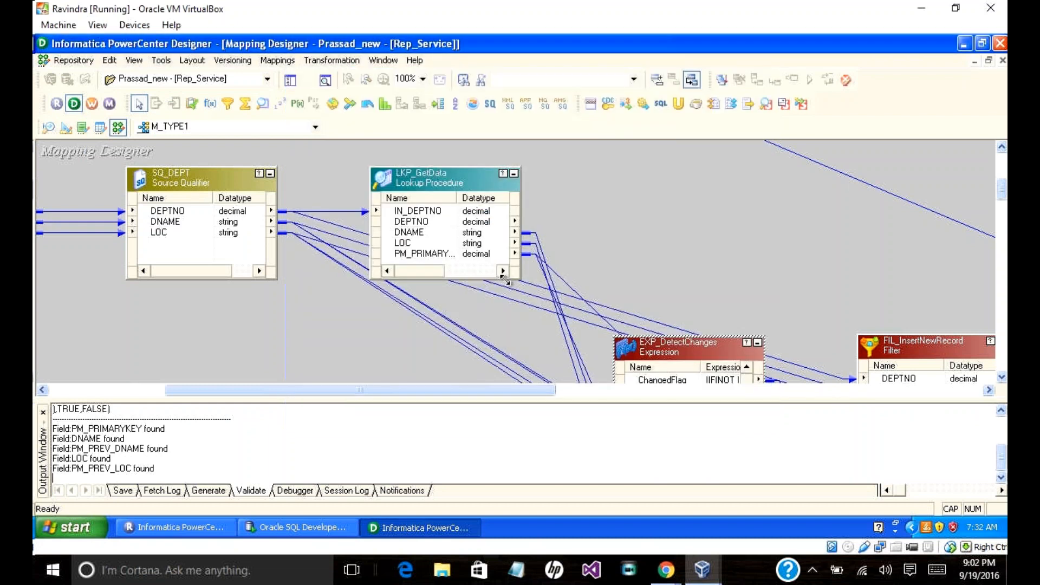
pyautogui.moveTo(524, 393); pyautogui.dragTo(597, 415)
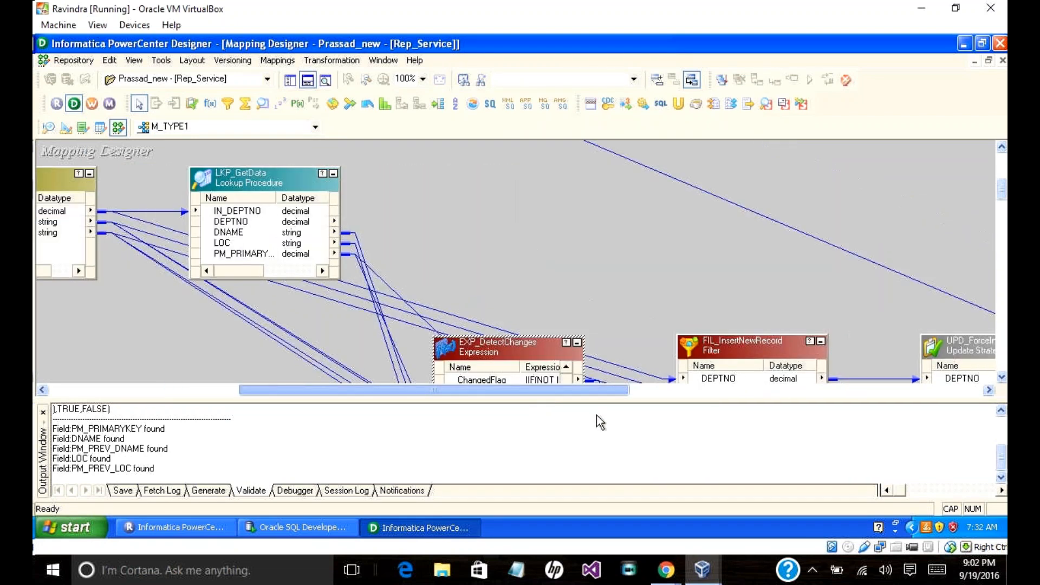
pyautogui.click(307, 81)
pyautogui.moveTo(572, 489); pyautogui.dragTo(629, 502)
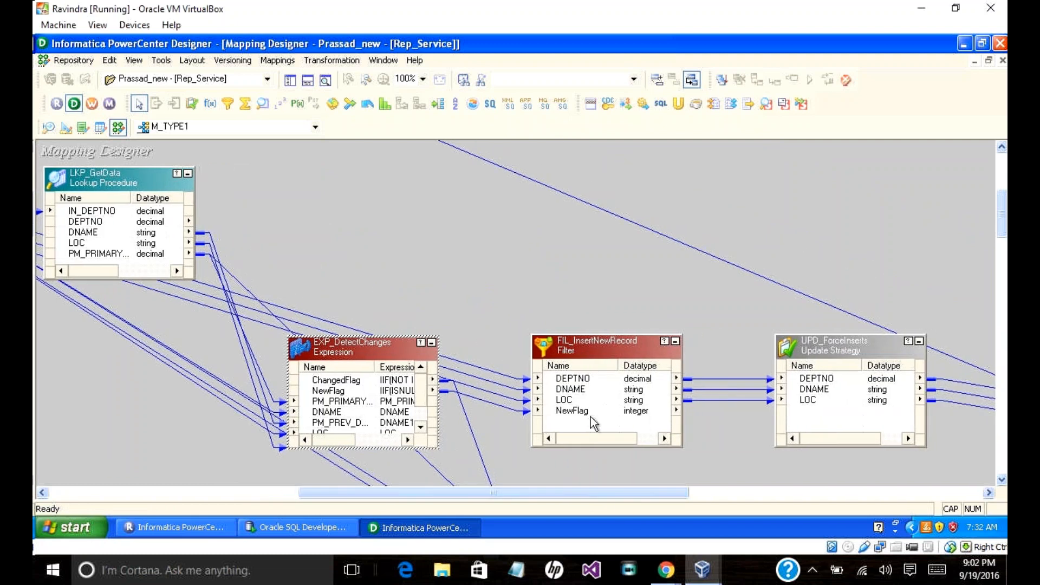
# Step: Check that FIL_InsertNewRecord's filter condition is NewFlag, leaving it unchanged
pyautogui.doubleClick(593, 421)
pyautogui.click(372, 102)
pyautogui.click(415, 102)
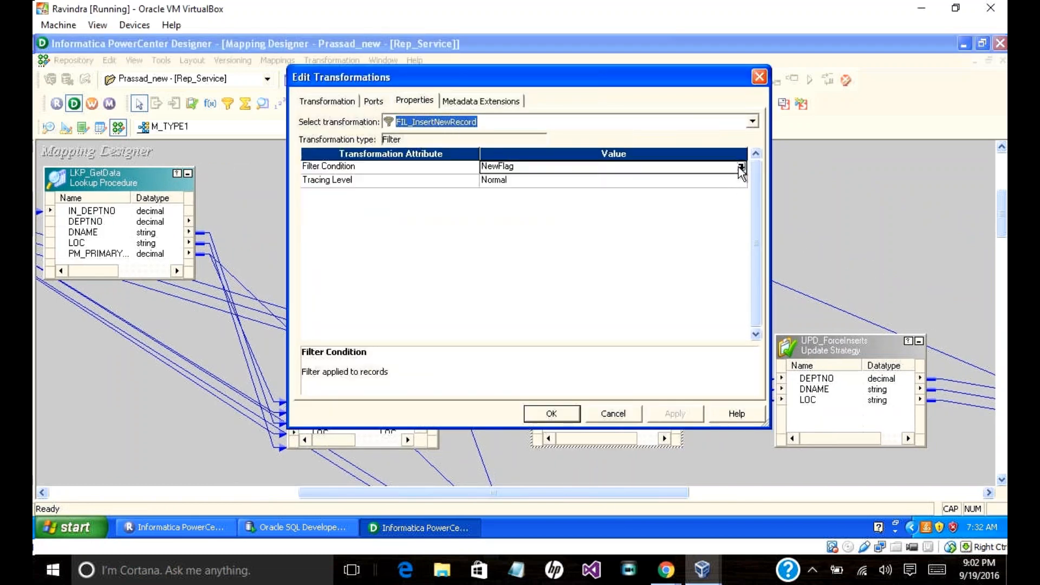
pyautogui.click(740, 166)
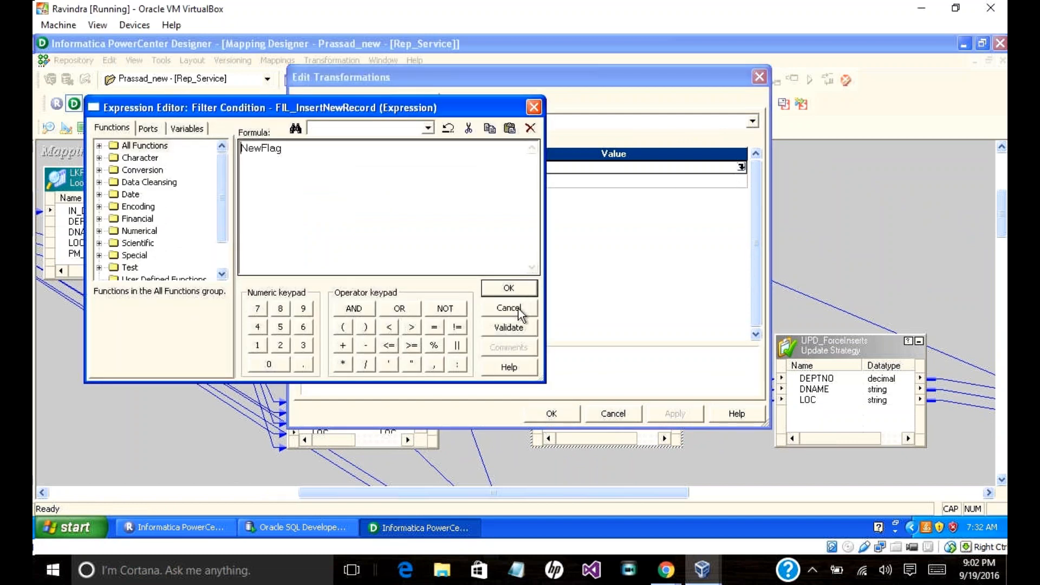
pyautogui.click(518, 308)
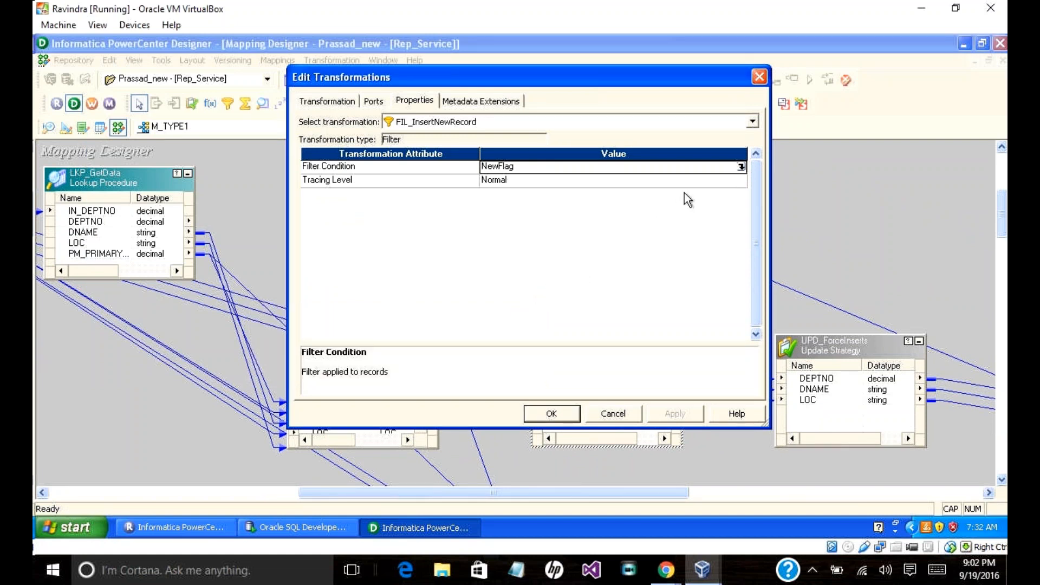
pyautogui.click(631, 416)
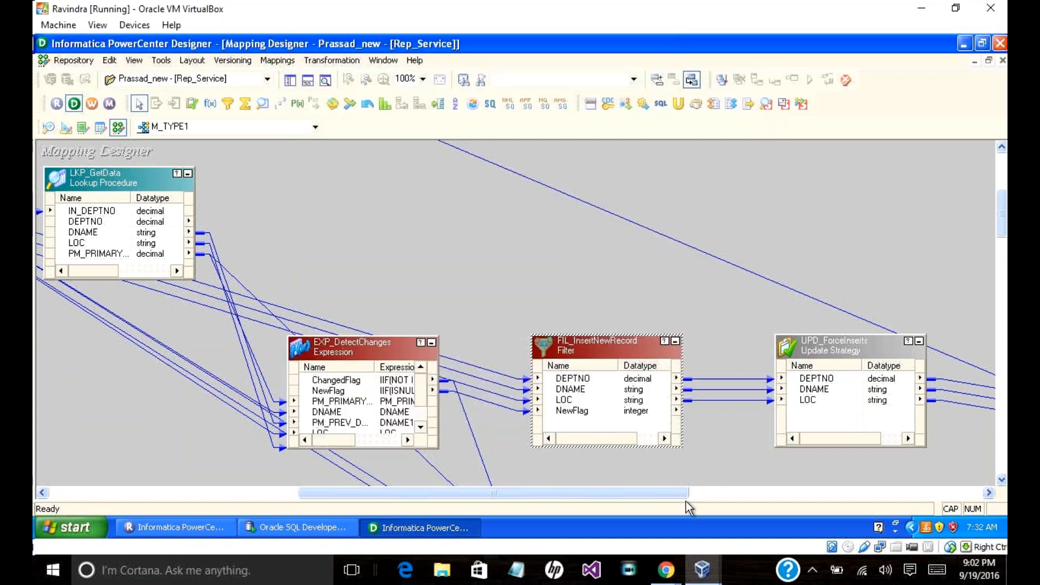
# Step: Confirm FIL_UpdateChangedRecord filters on ChangedFlag with Normal tracing level, then cancel
pyautogui.moveTo(667, 490); pyautogui.dragTo(680, 492)
pyautogui.scroll(-5, 976, 259)
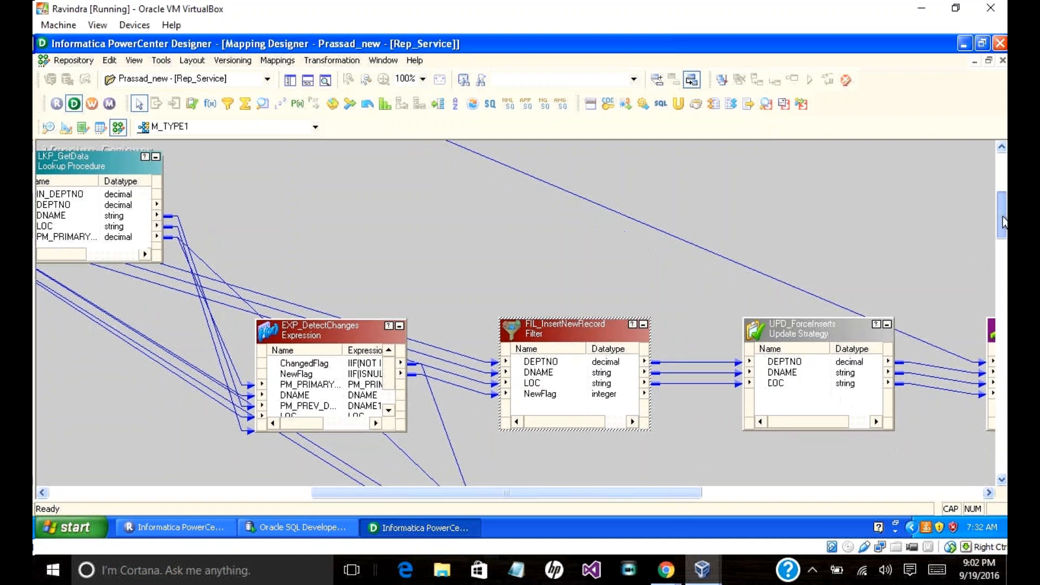
pyautogui.scroll(-3, 1001, 237)
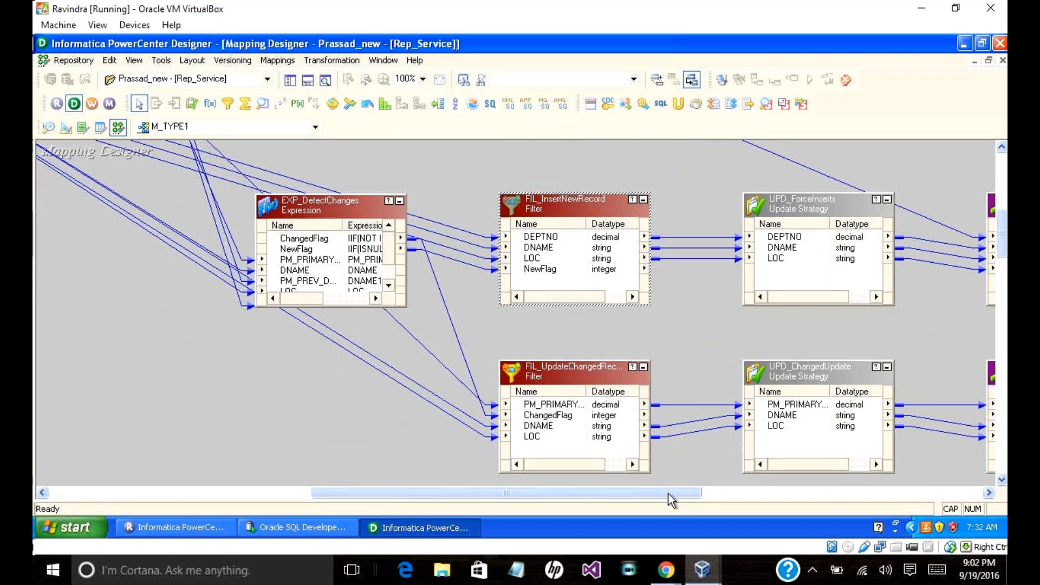
pyautogui.hscroll(3, 668, 493)
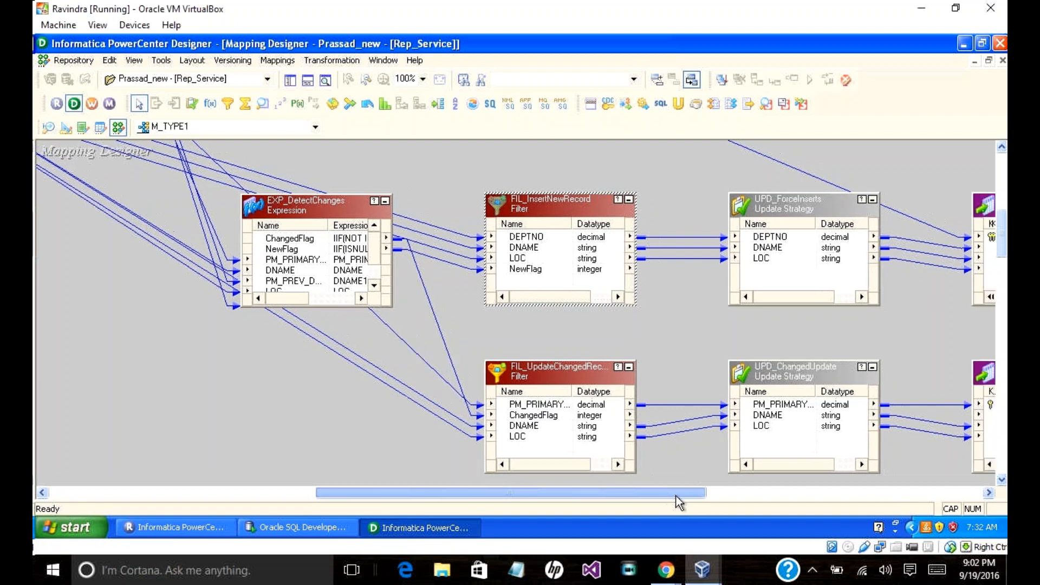
pyautogui.hscroll(3, 677, 498)
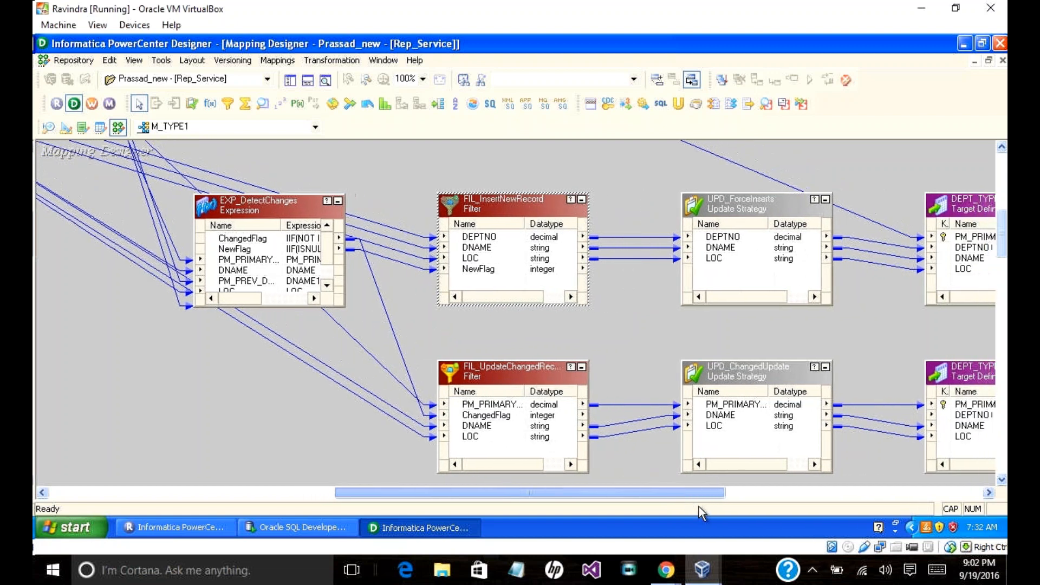
pyautogui.hscroll(8, 699, 506)
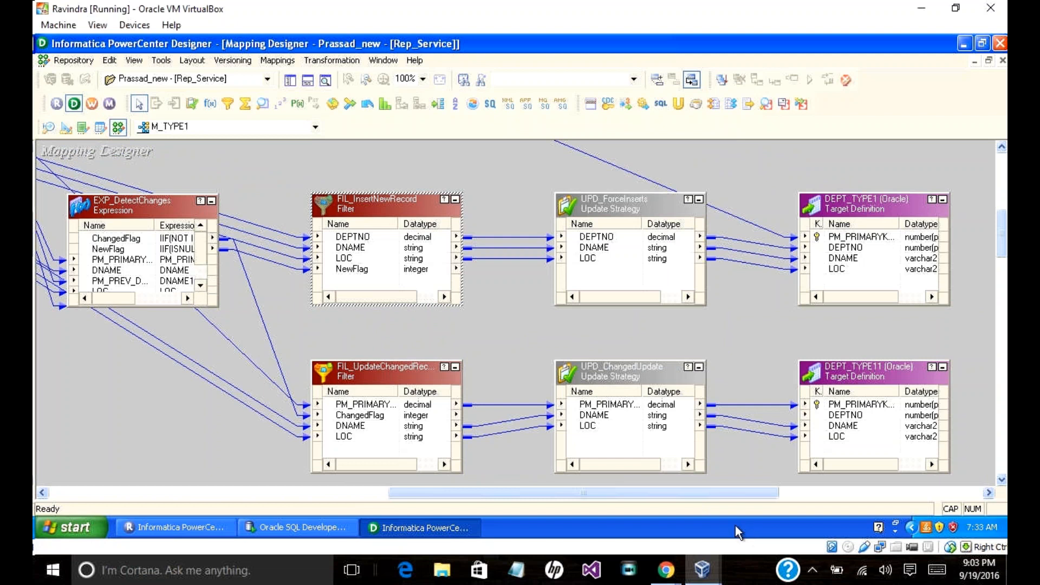
pyautogui.click(396, 376)
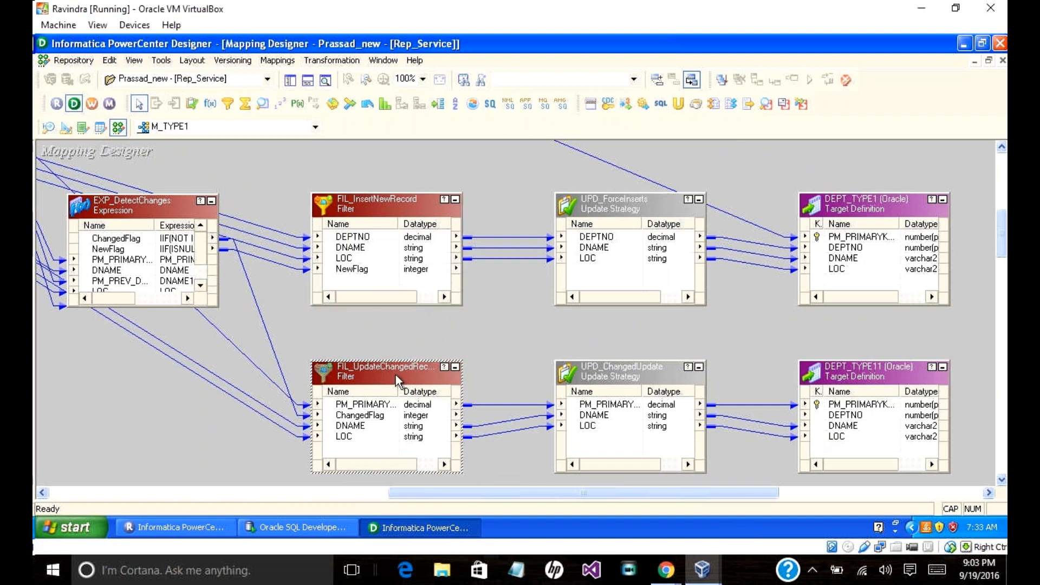
pyautogui.doubleClick(396, 375)
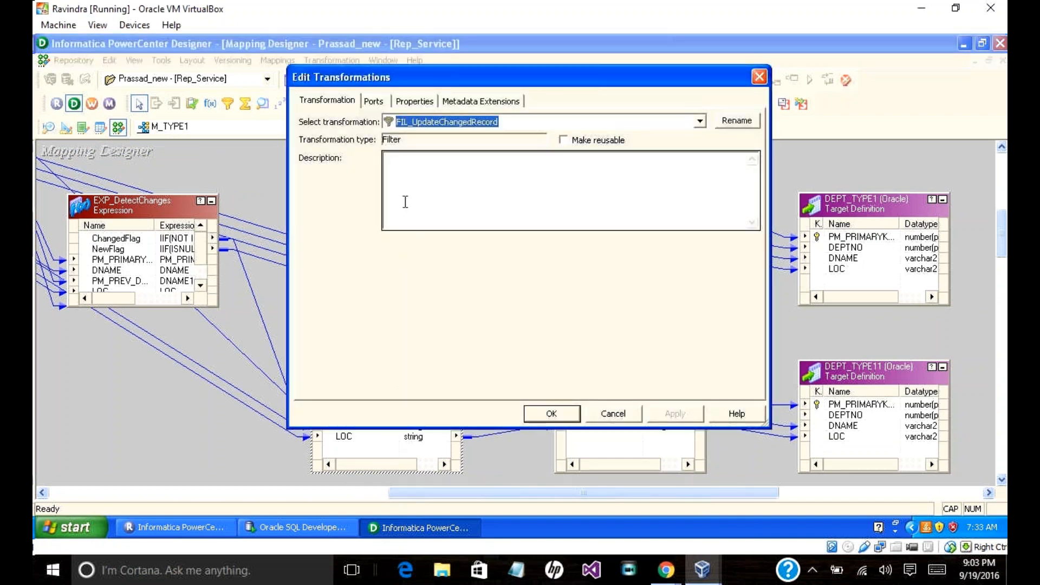
pyautogui.click(406, 102)
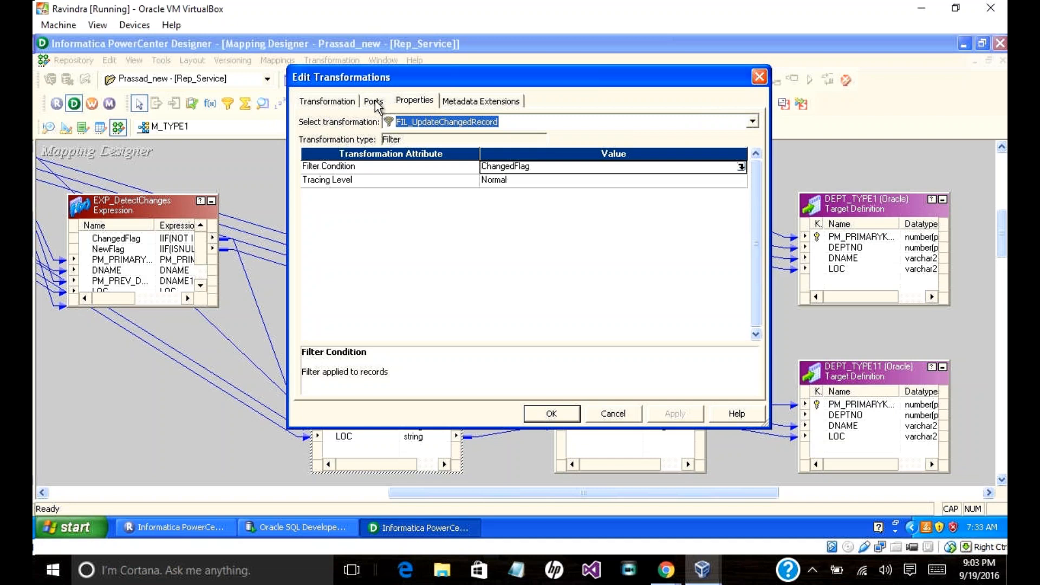
pyautogui.click(601, 417)
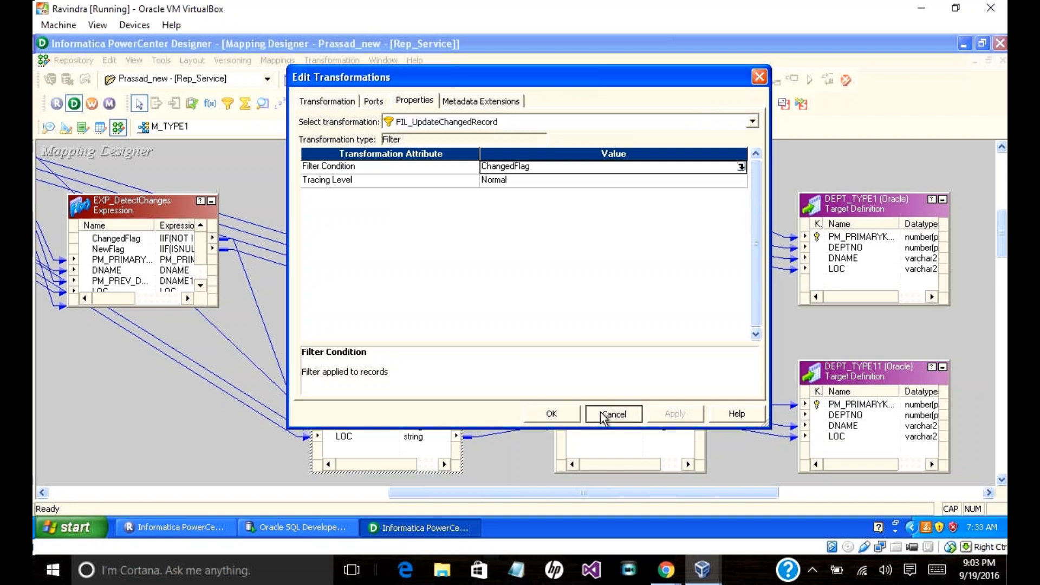
pyautogui.click(603, 415)
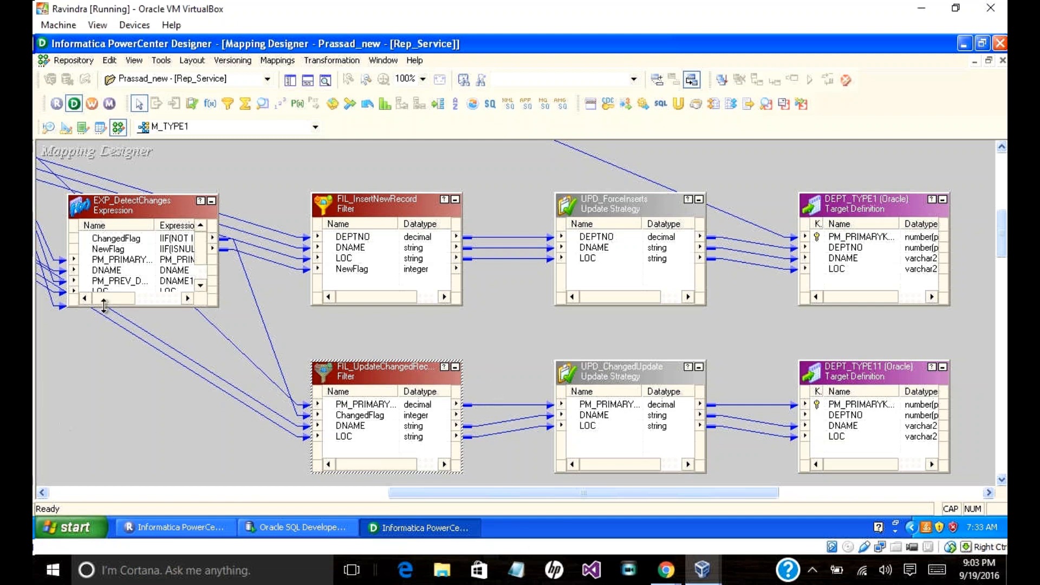
# Step: Make the EXP_DetectChanges box taller and wider to reveal all ports and full expressions
pyautogui.moveTo(145, 306); pyautogui.dragTo(145, 345)
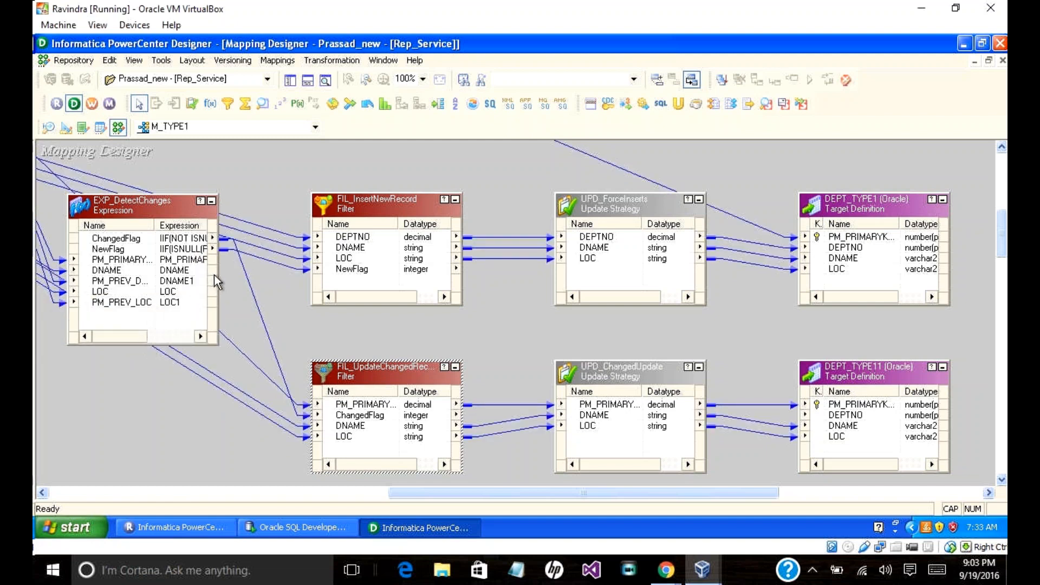
pyautogui.moveTo(216, 275); pyautogui.dragTo(241, 275)
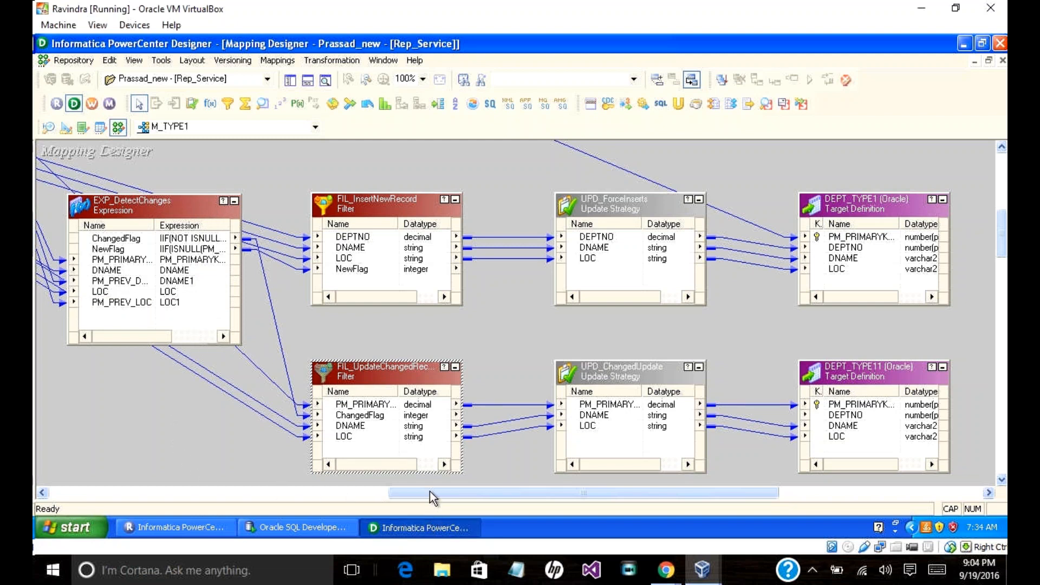
pyautogui.moveTo(429, 492); pyautogui.dragTo(367, 496)
pyautogui.moveTo(999, 228); pyautogui.dragTo(999, 212)
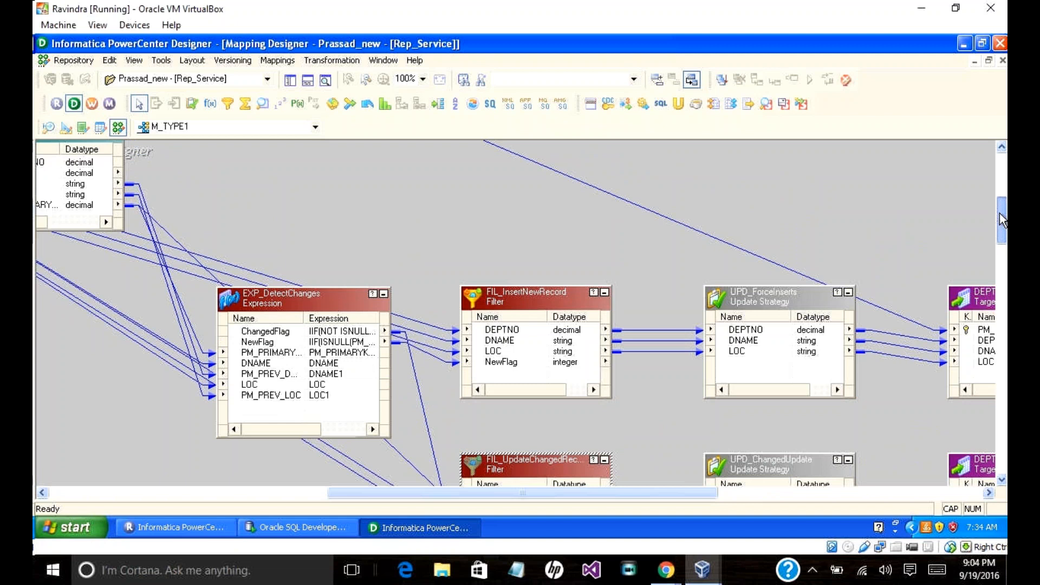
# Step: Save the M_TYPE1 mapping to the repository with Ctrl+S
pyautogui.hotkey('ctrl', 's')
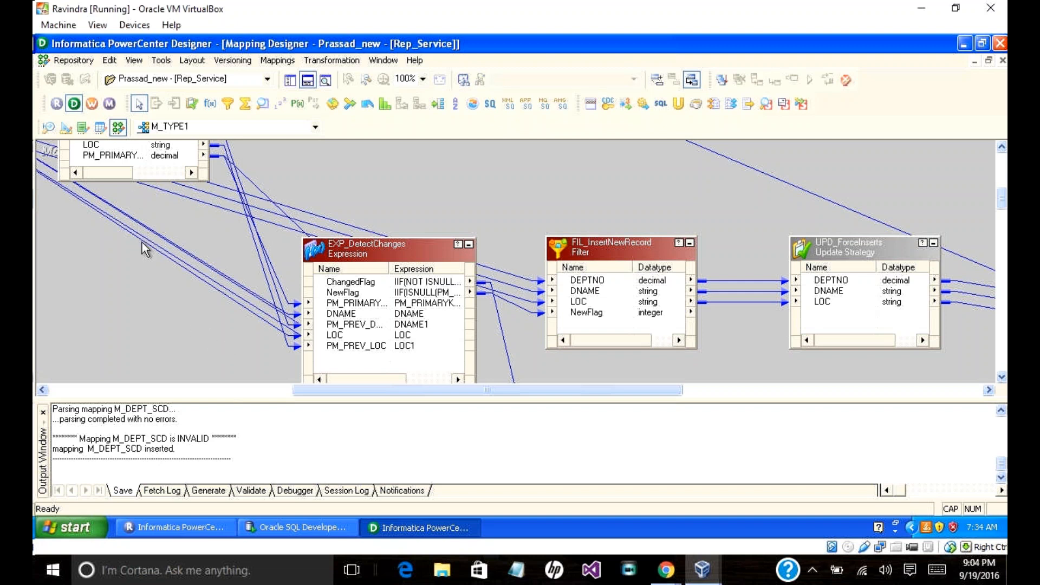
pyautogui.scroll(-1, 139, 255)
pyautogui.scroll(5, 139, 255)
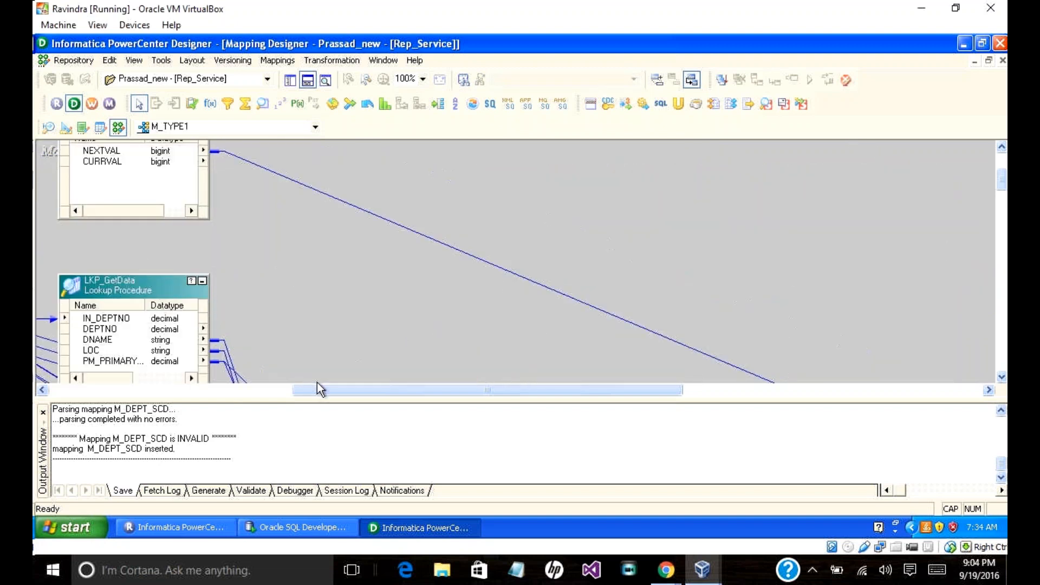
pyautogui.moveTo(298, 390); pyautogui.dragTo(267, 391)
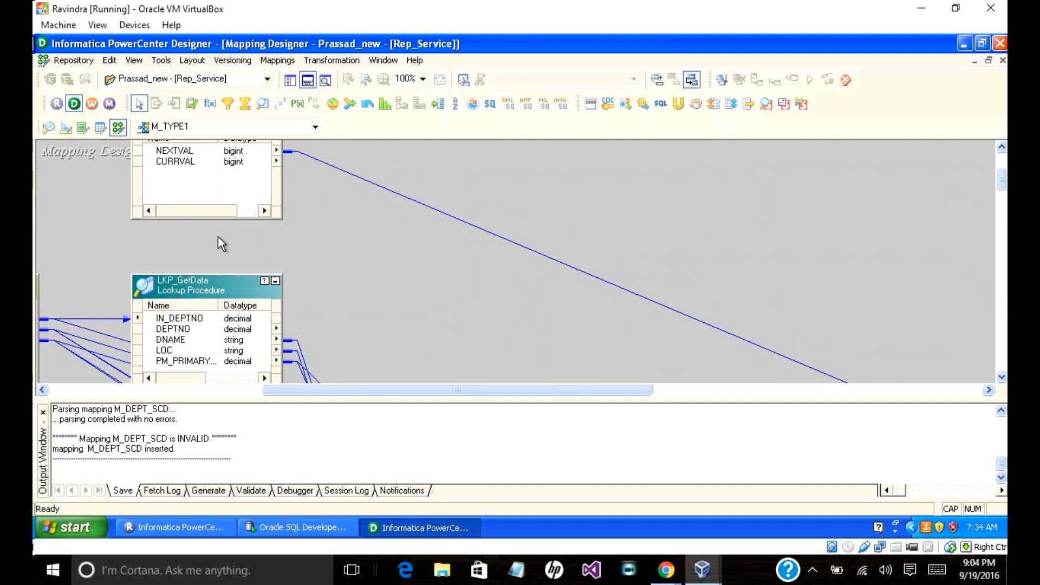
pyautogui.scroll(1, 218, 236)
pyautogui.scroll(-1, 218, 235)
# Step: Check the Notifications, Session Log and Debugger pages of the Output window
pyautogui.click(408, 492)
pyautogui.click(343, 490)
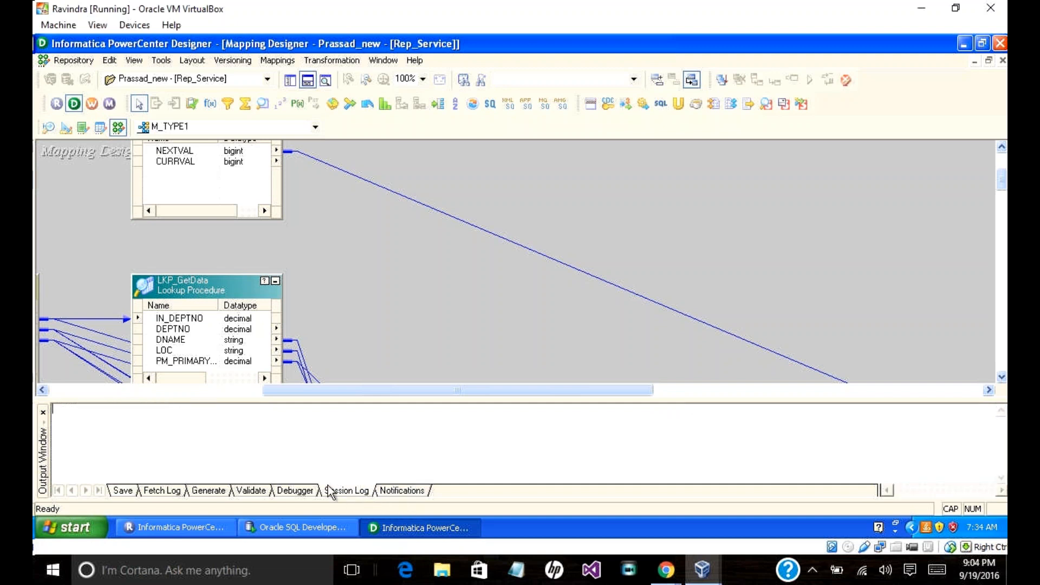
pyautogui.click(298, 490)
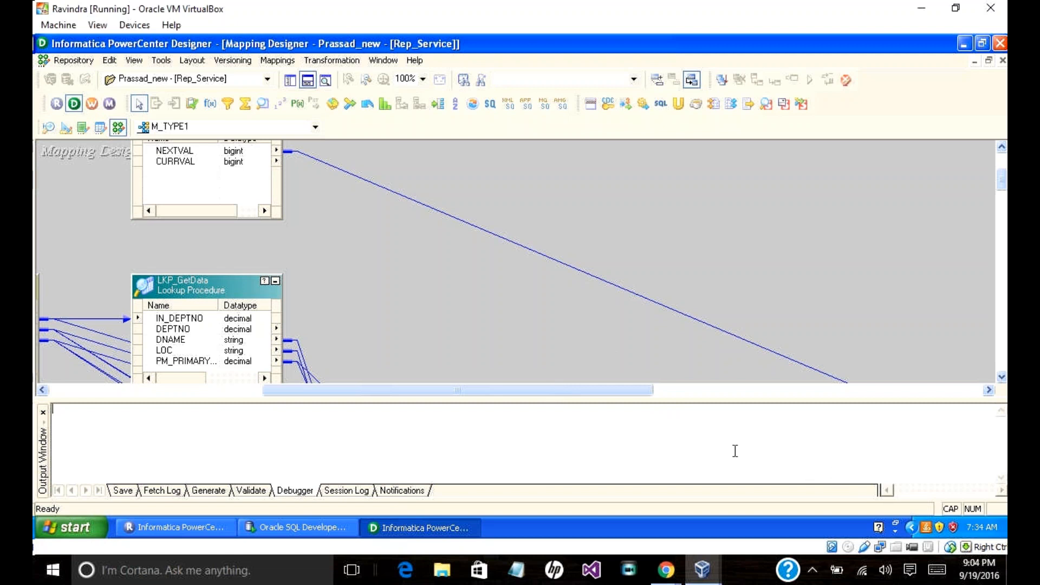
pyautogui.scroll(4, 712, 323)
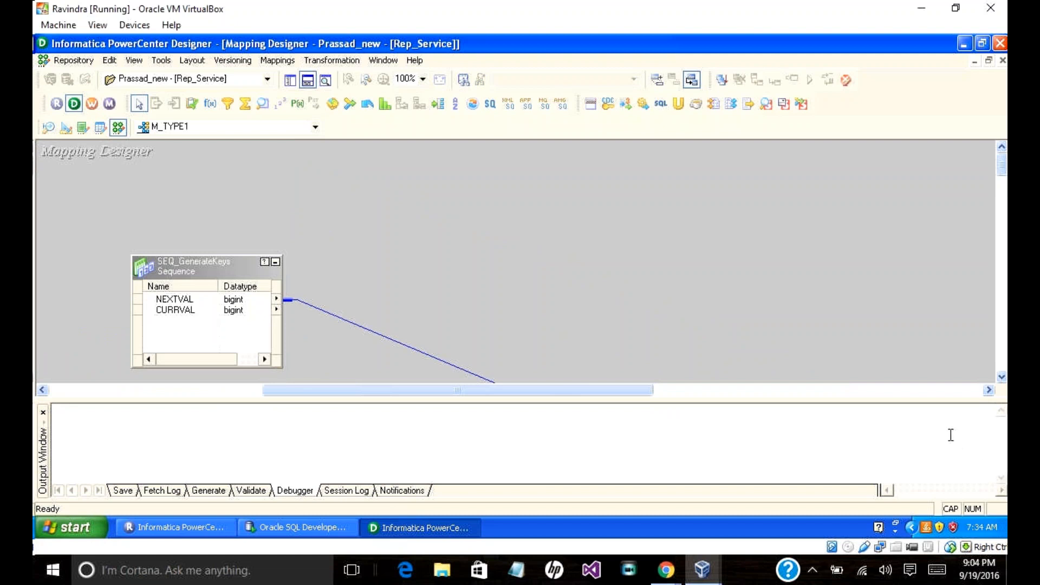
pyautogui.click(117, 490)
pyautogui.scroll(2, 129, 467)
pyautogui.scroll(3, 128, 467)
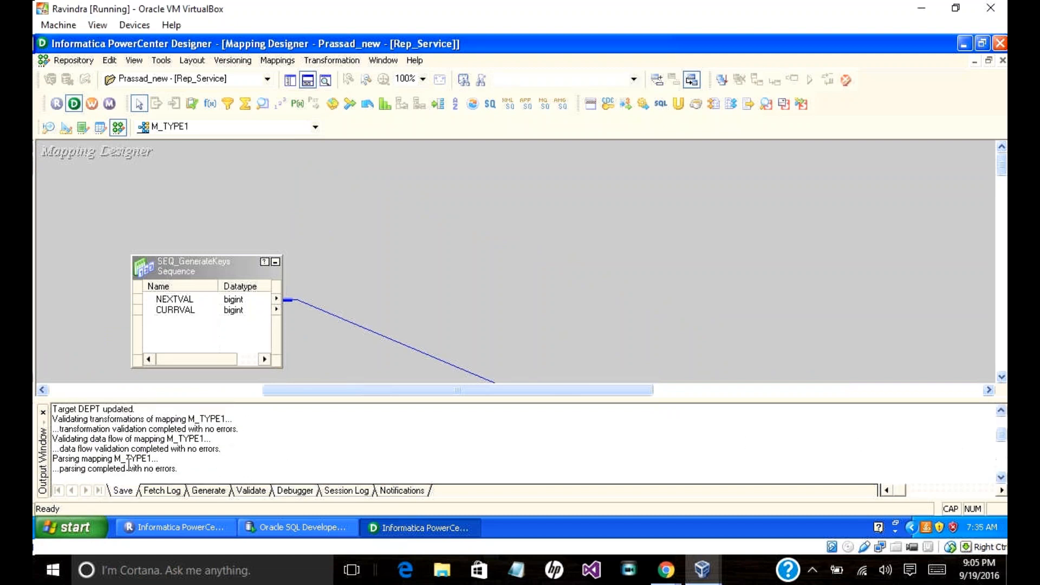
pyautogui.scroll(-3, 129, 464)
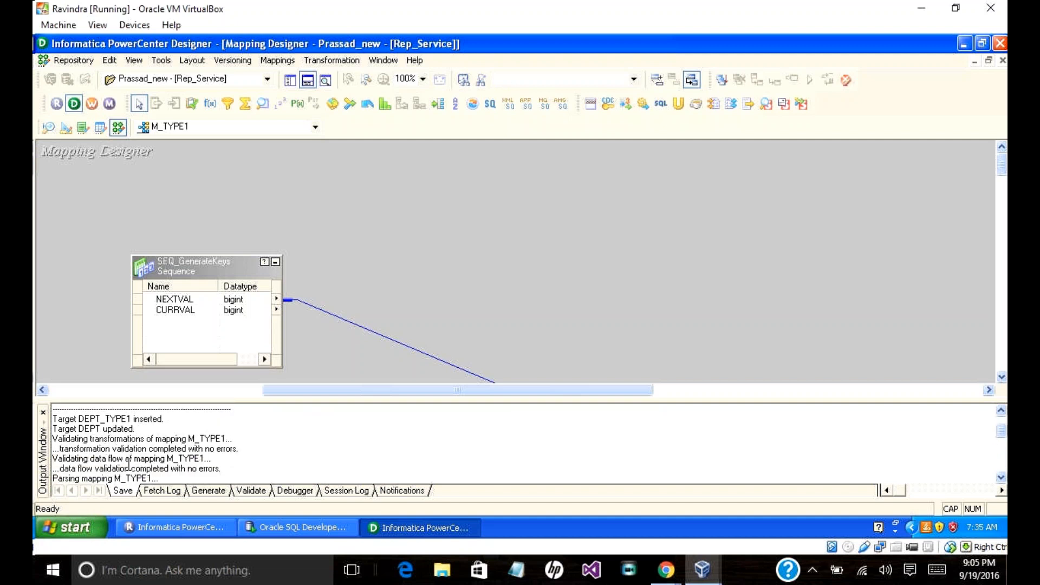
pyautogui.scroll(-2, 129, 464)
pyautogui.scroll(1, 130, 463)
pyautogui.scroll(1, 131, 462)
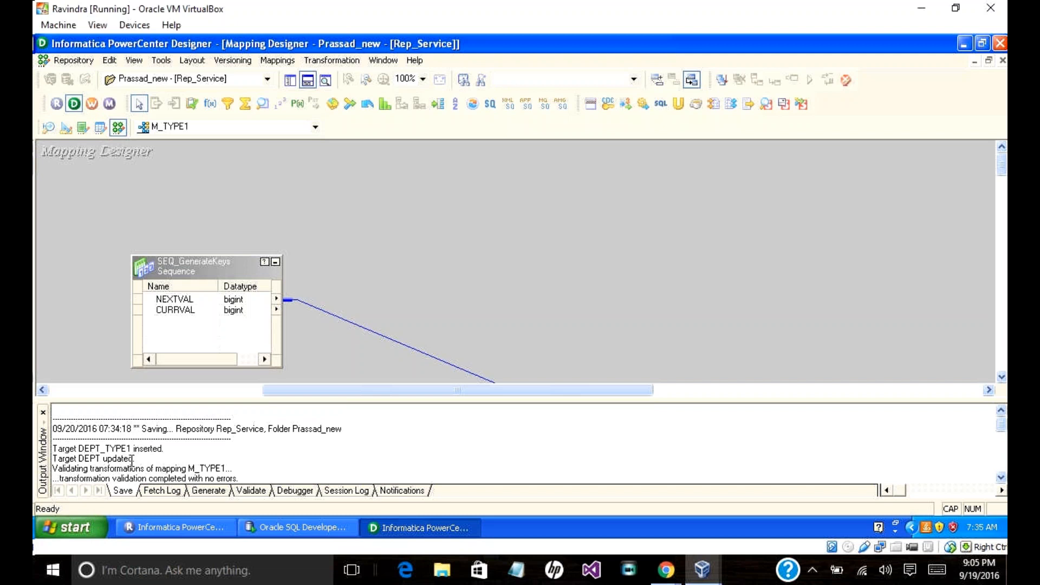
pyautogui.scroll(-1, 178, 464)
pyautogui.scroll(1, 198, 459)
pyautogui.scroll(-1, 209, 460)
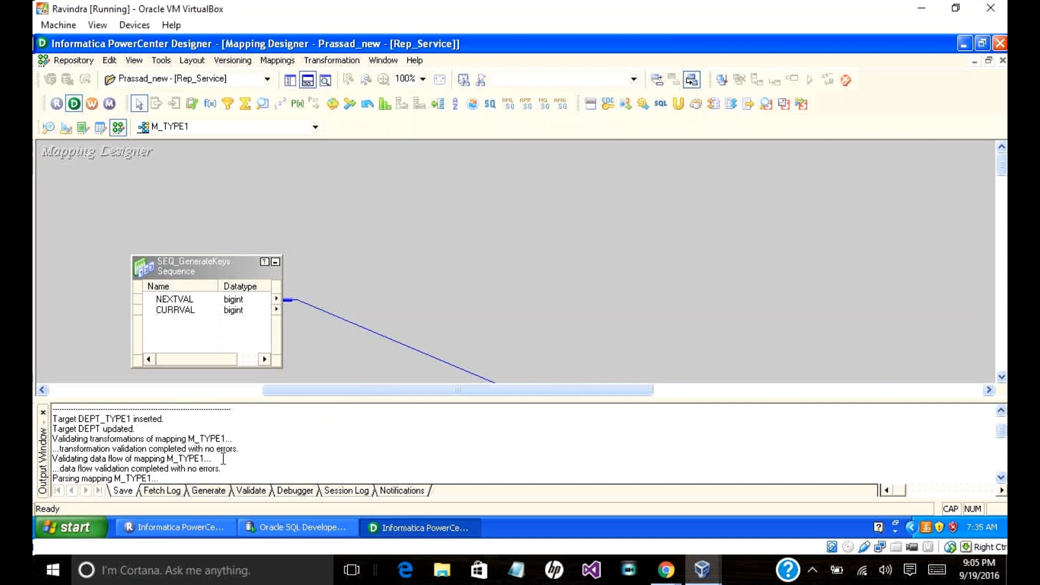
pyautogui.scroll(-1, 223, 459)
pyautogui.scroll(-1, 223, 458)
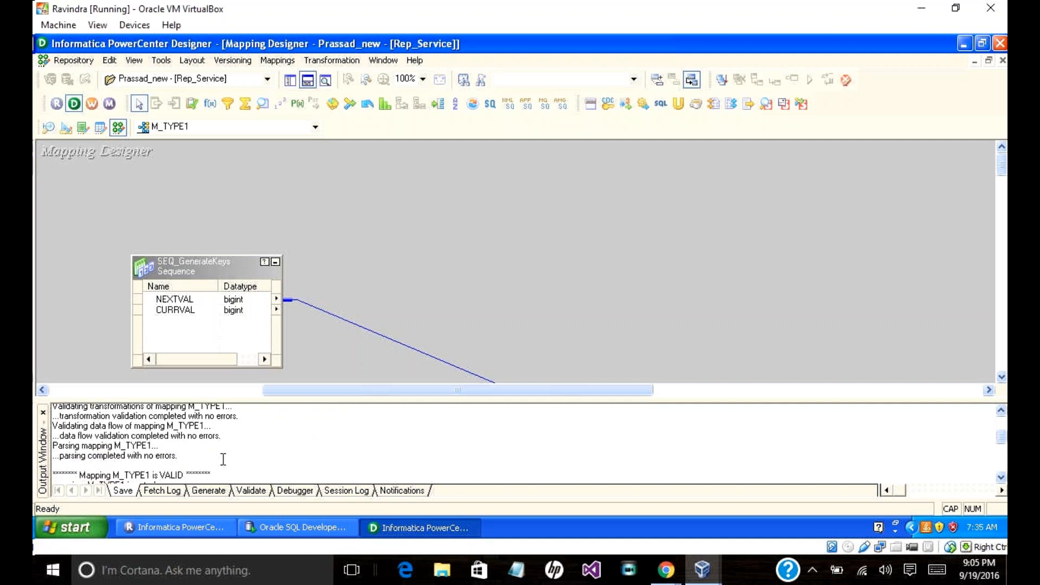
pyautogui.scroll(-2, 223, 458)
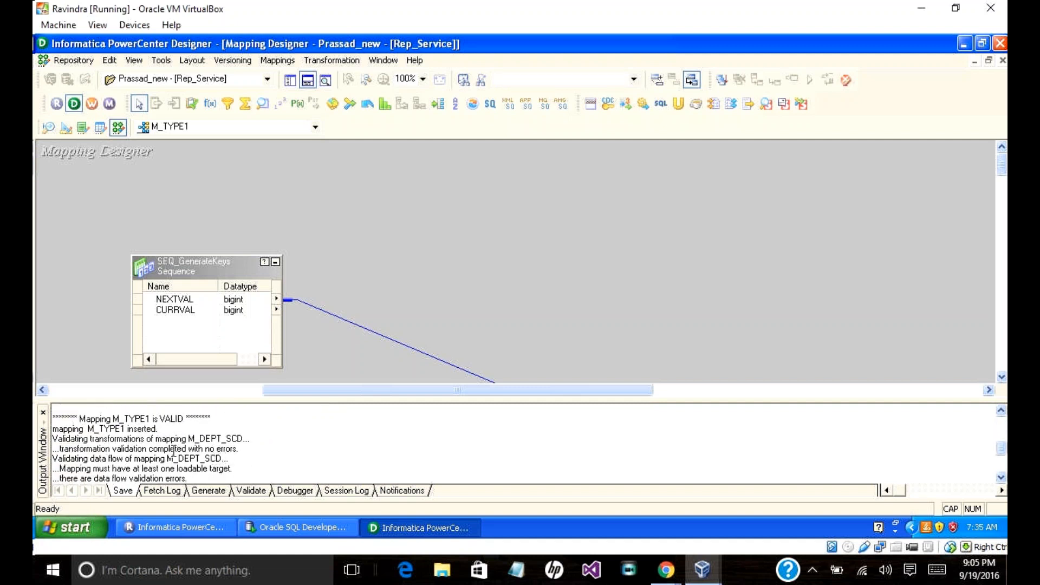
pyautogui.scroll(-2, 224, 455)
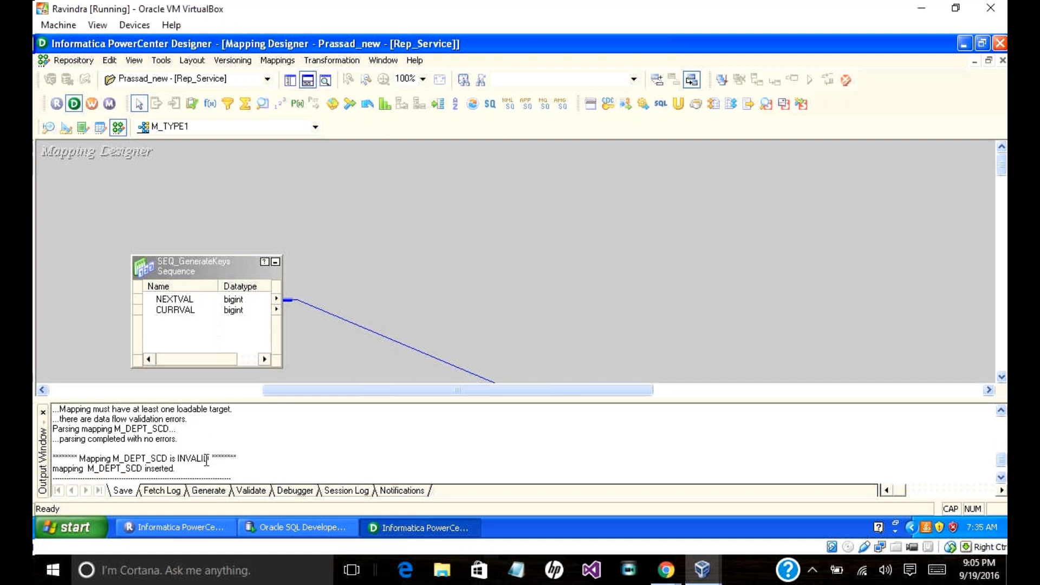
pyautogui.scroll(2, 217, 458)
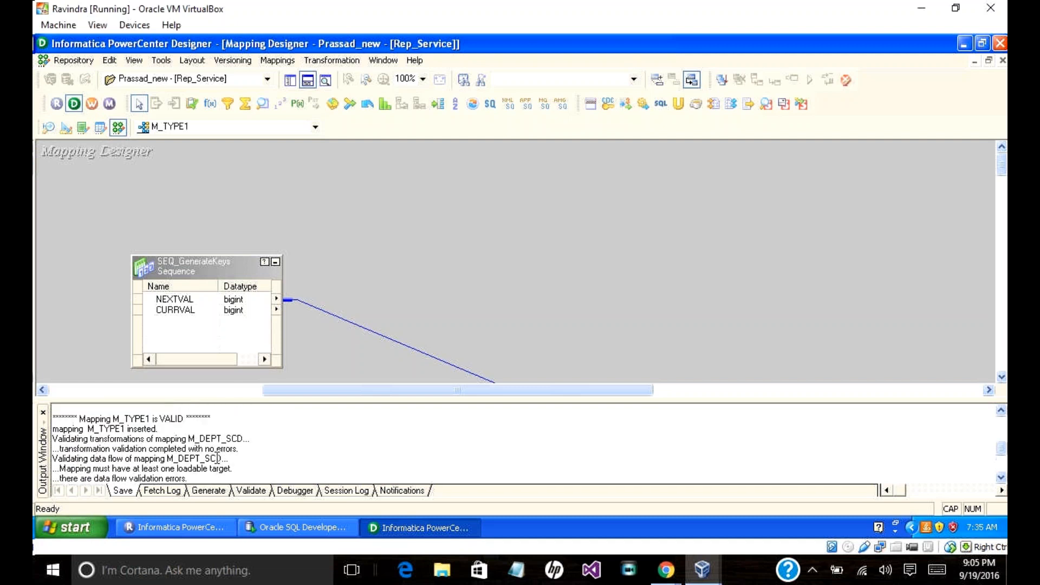
pyautogui.scroll(-2, 217, 458)
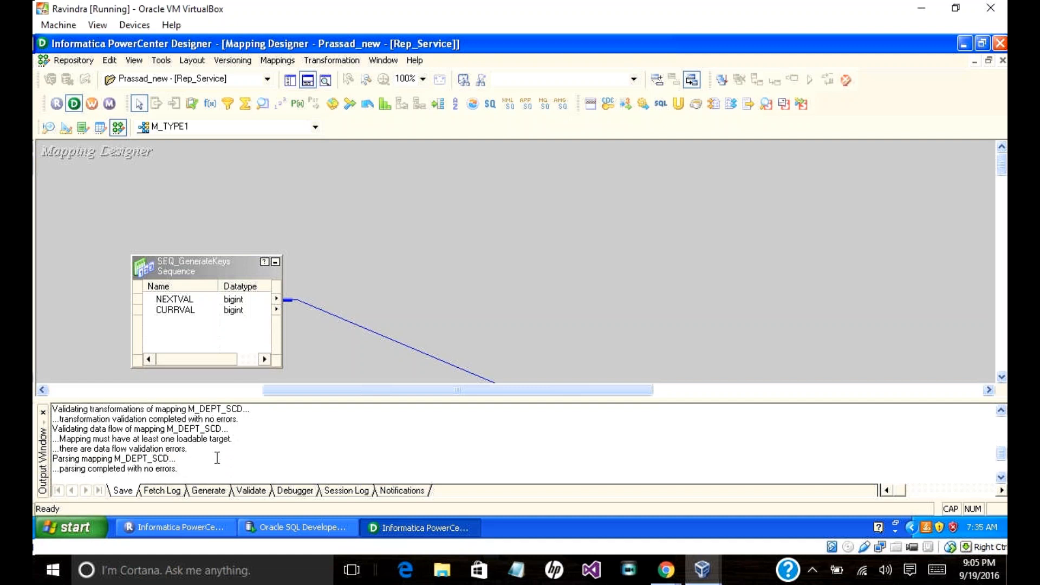
pyautogui.scroll(1, 218, 458)
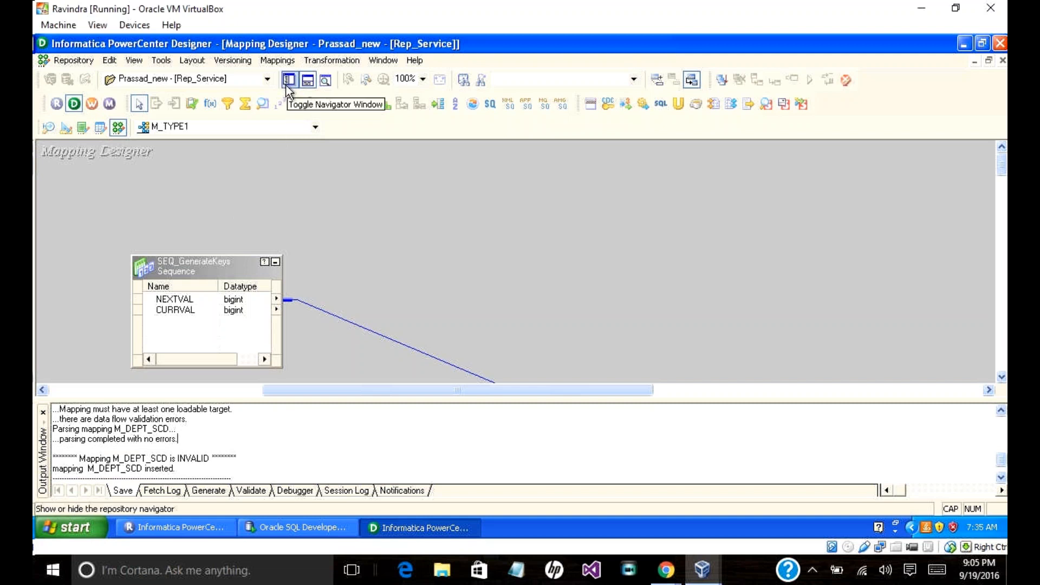
pyautogui.click(314, 127)
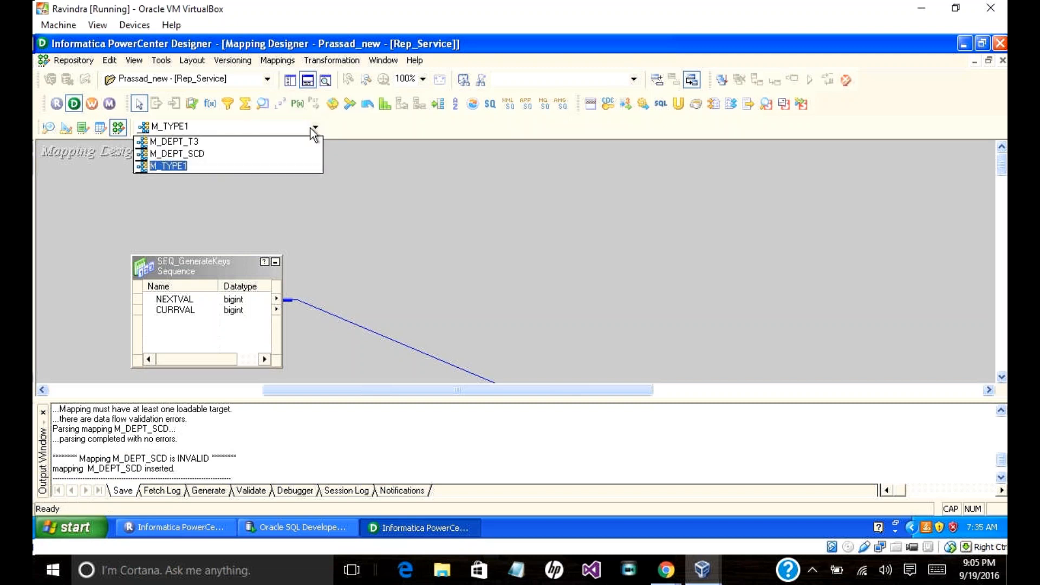
pyautogui.click(339, 121)
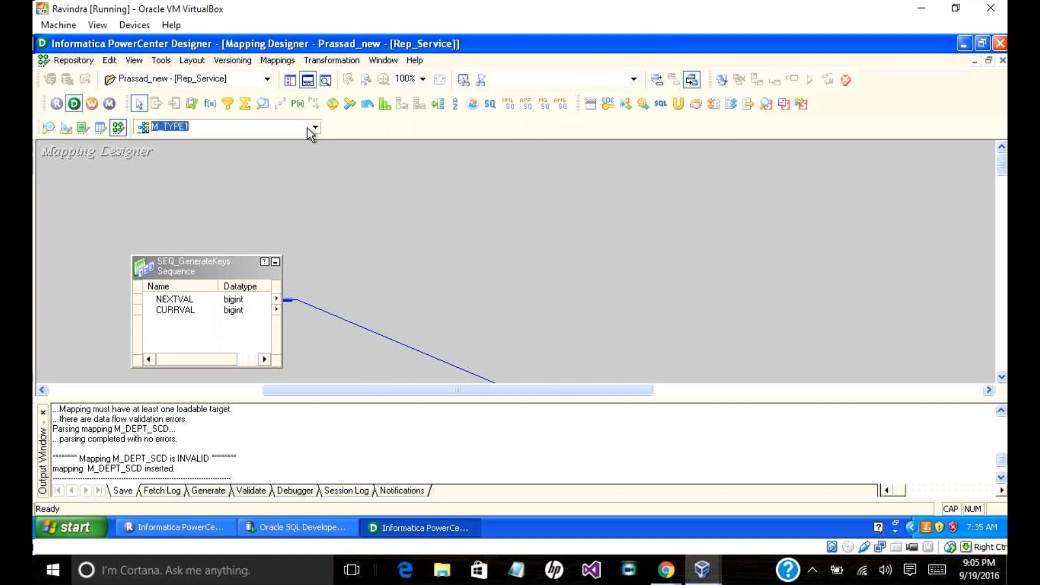
pyautogui.click(314, 128)
pyautogui.click(314, 128)
pyautogui.click(268, 60)
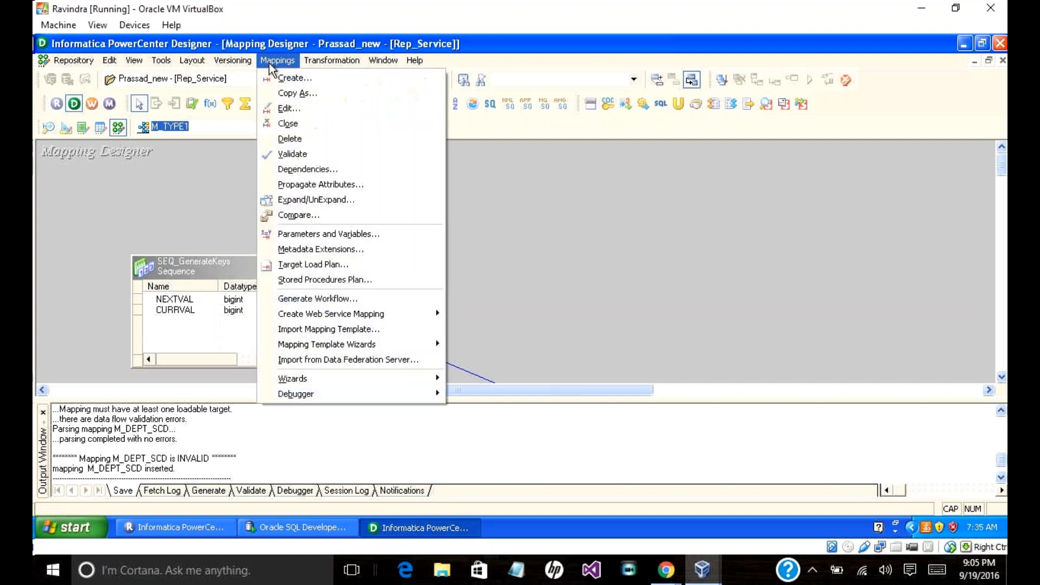
pyautogui.click(287, 109)
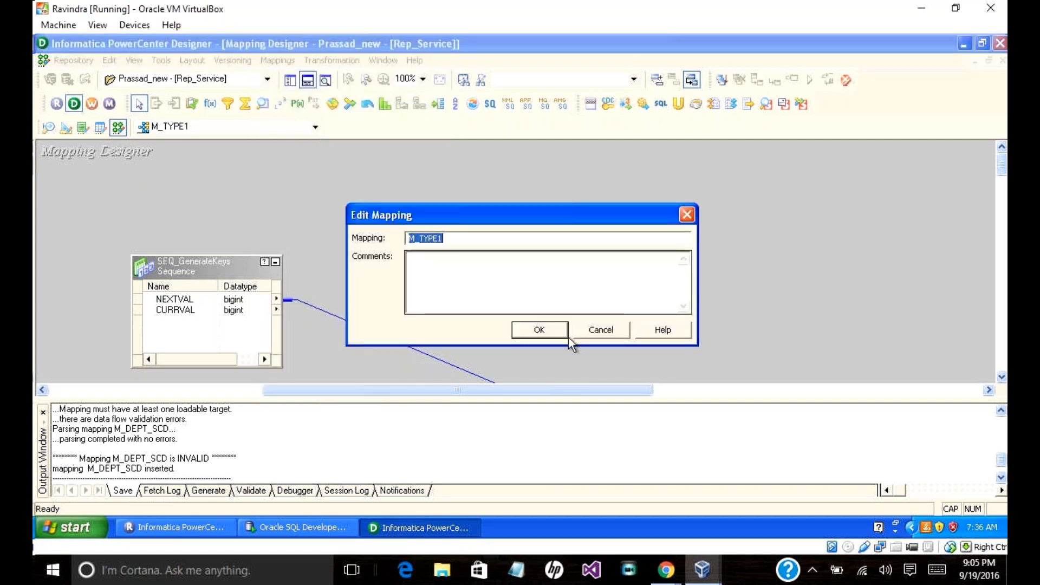
pyautogui.click(588, 332)
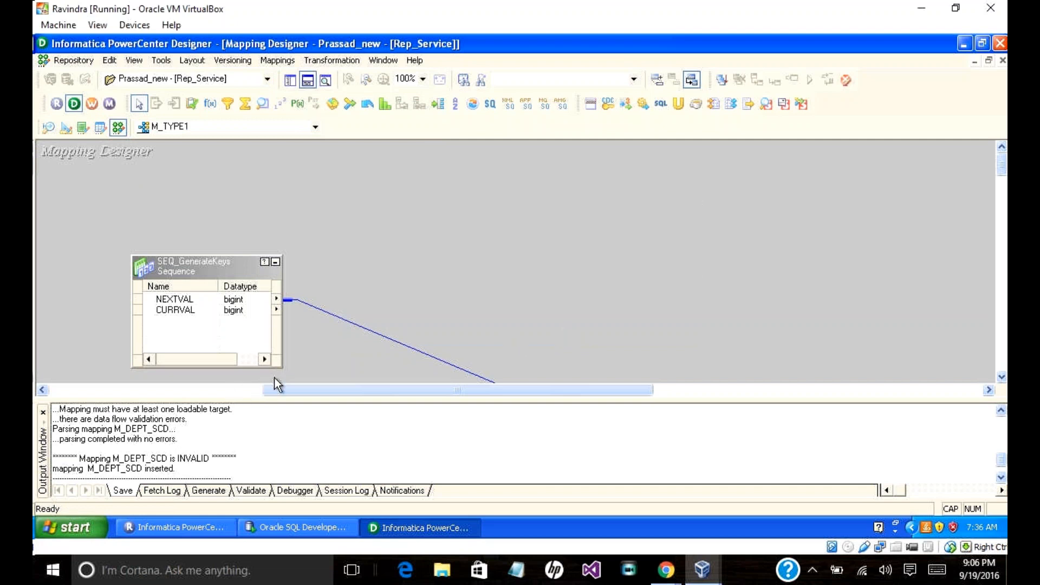
pyautogui.moveTo(281, 392); pyautogui.dragTo(275, 391)
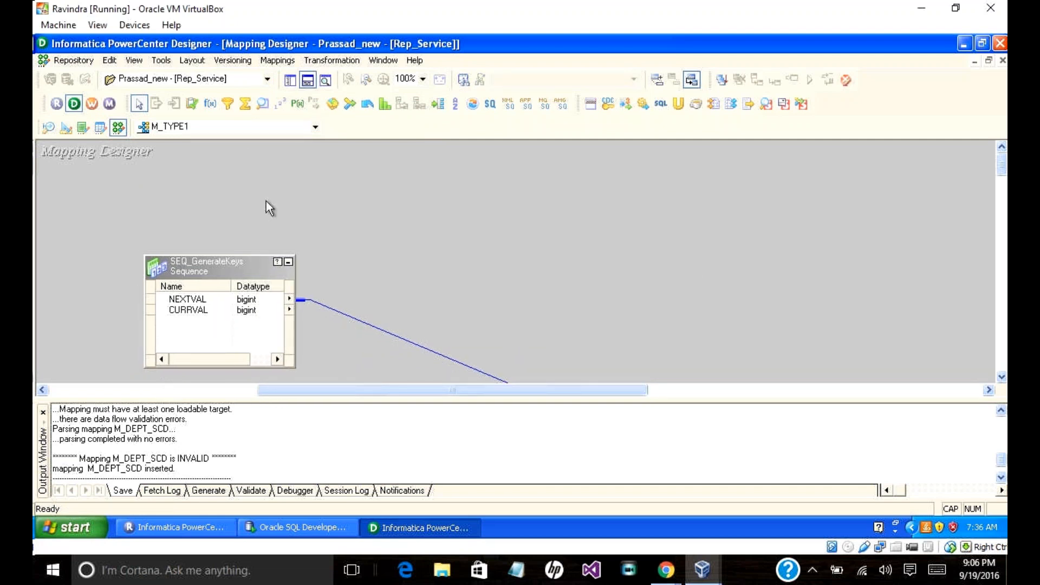
pyautogui.click(219, 133)
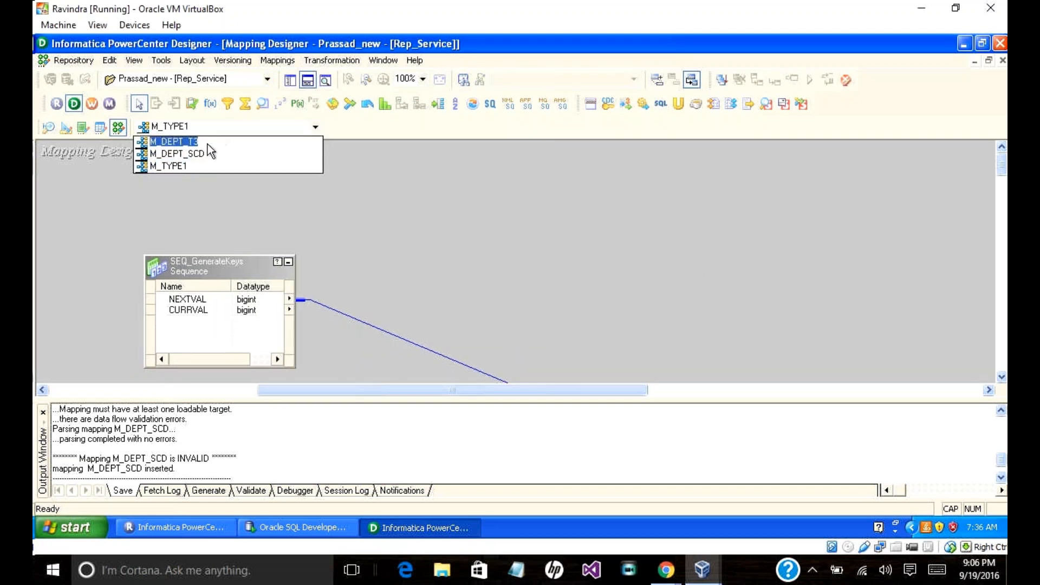
pyautogui.click(194, 157)
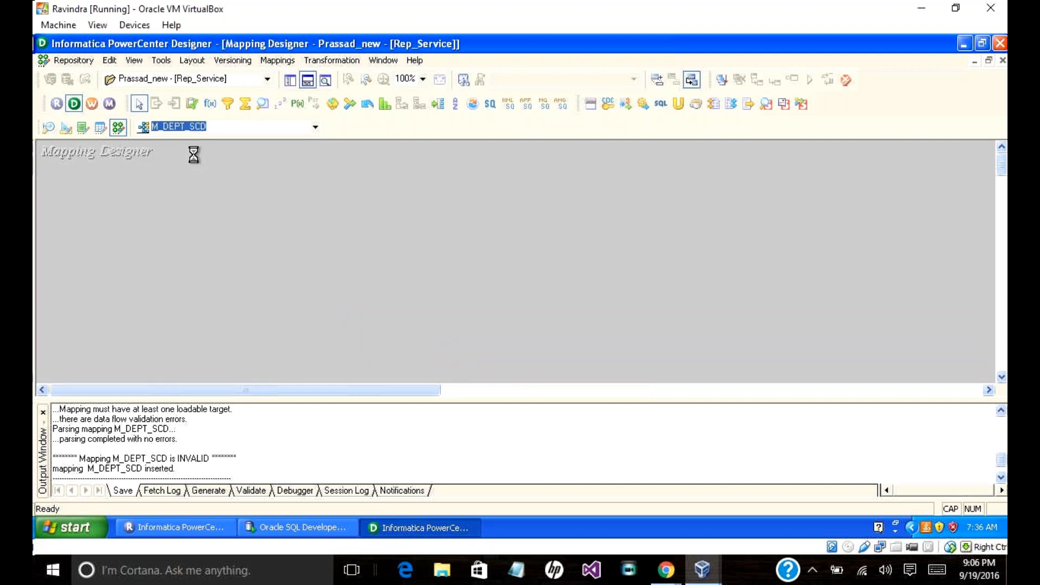
pyautogui.click(244, 125)
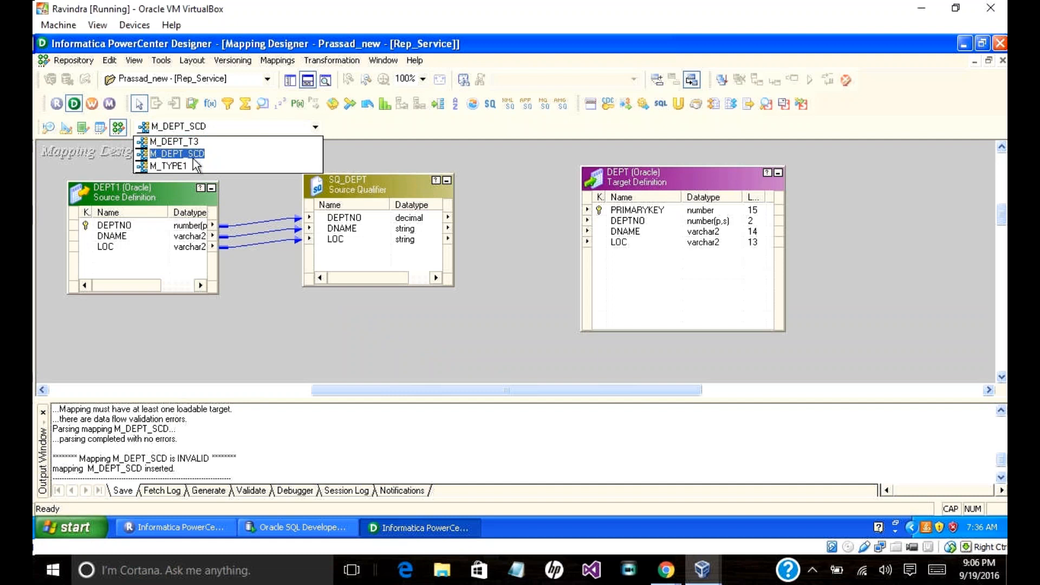
pyautogui.click(194, 141)
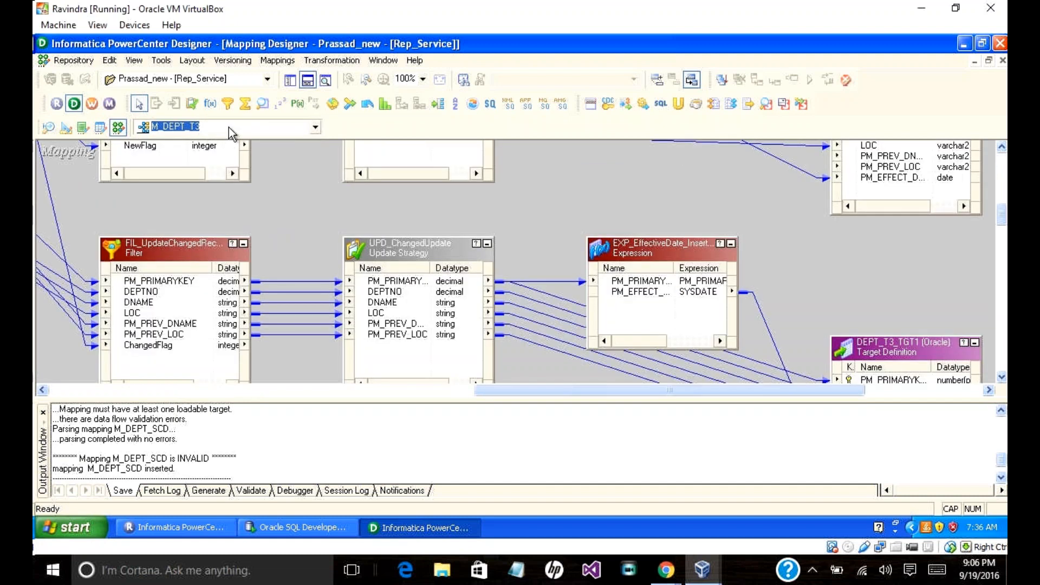
pyautogui.click(229, 126)
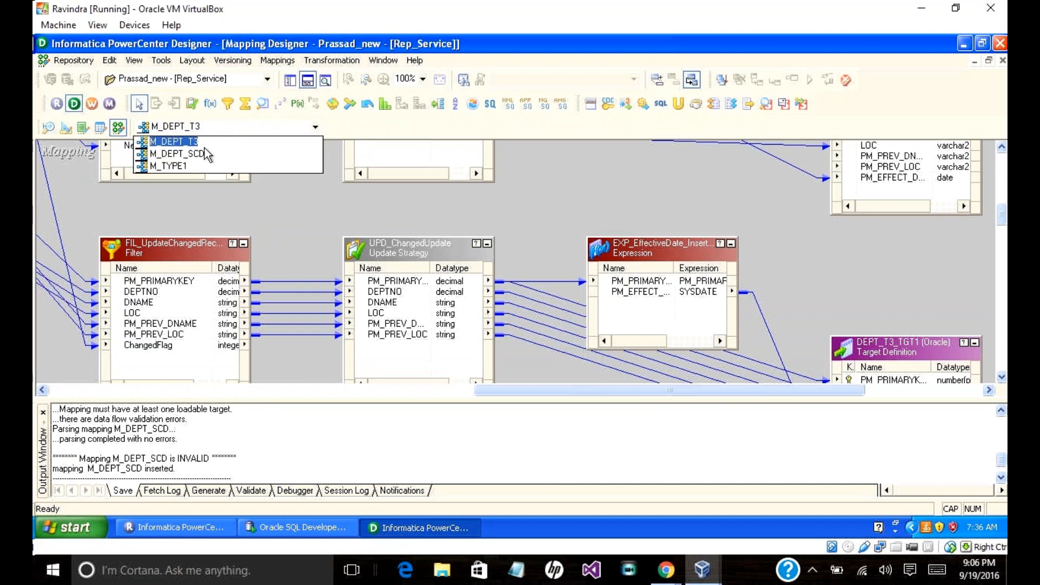
pyautogui.click(194, 162)
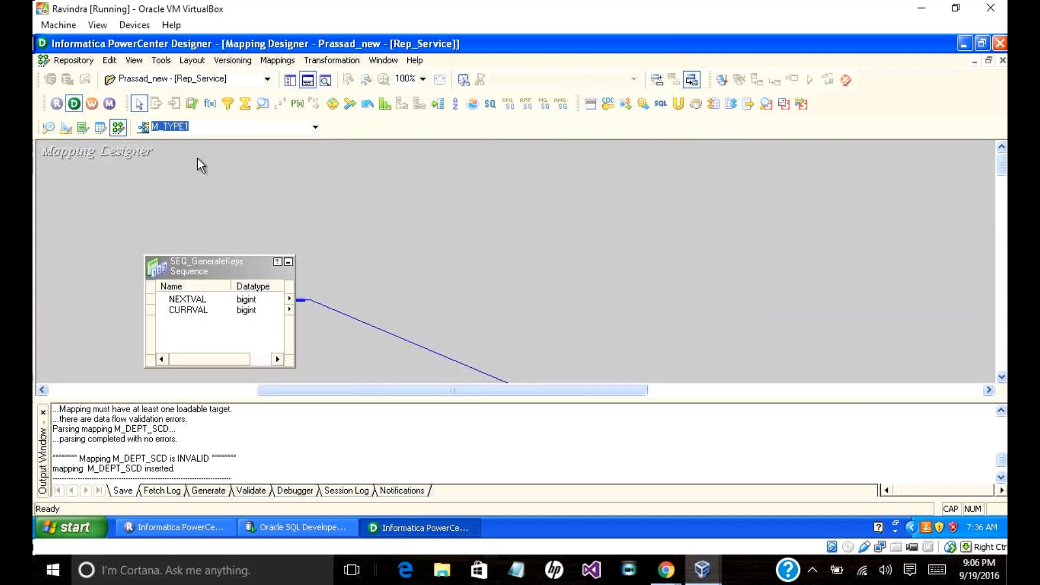
pyautogui.moveTo(309, 385); pyautogui.dragTo(278, 398)
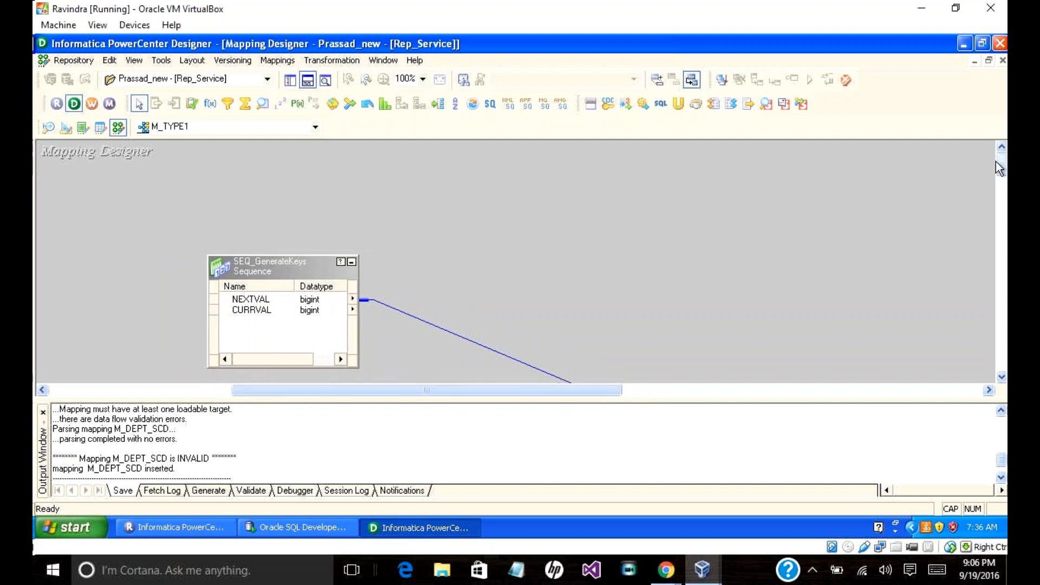
# Step: Save M_TYPE1 via Repository > Save and launch the Workflow Manager
pyautogui.moveTo(999, 168); pyautogui.dragTo(1000, 183)
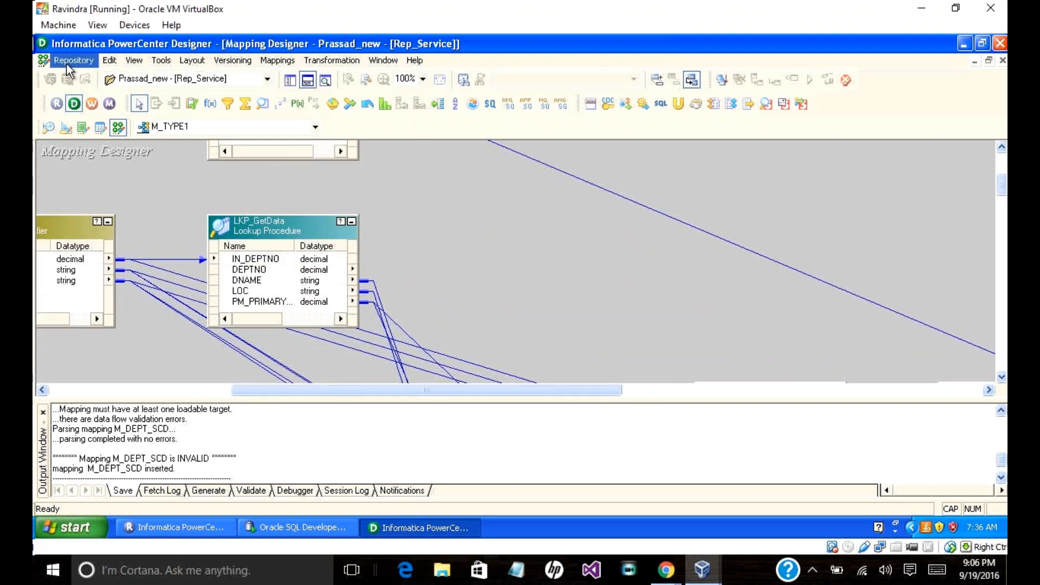
pyautogui.click(67, 64)
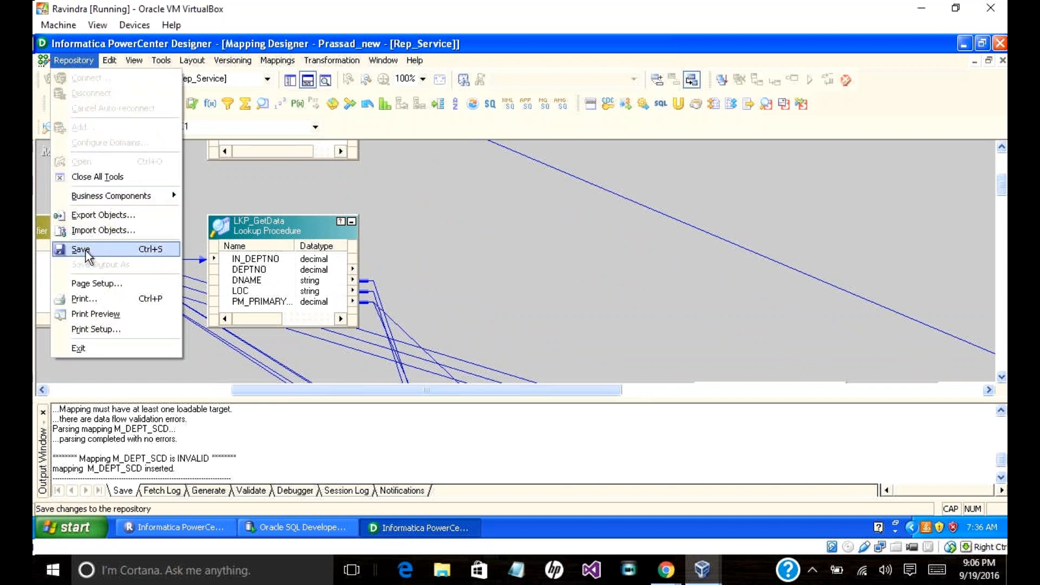
pyautogui.click(386, 196)
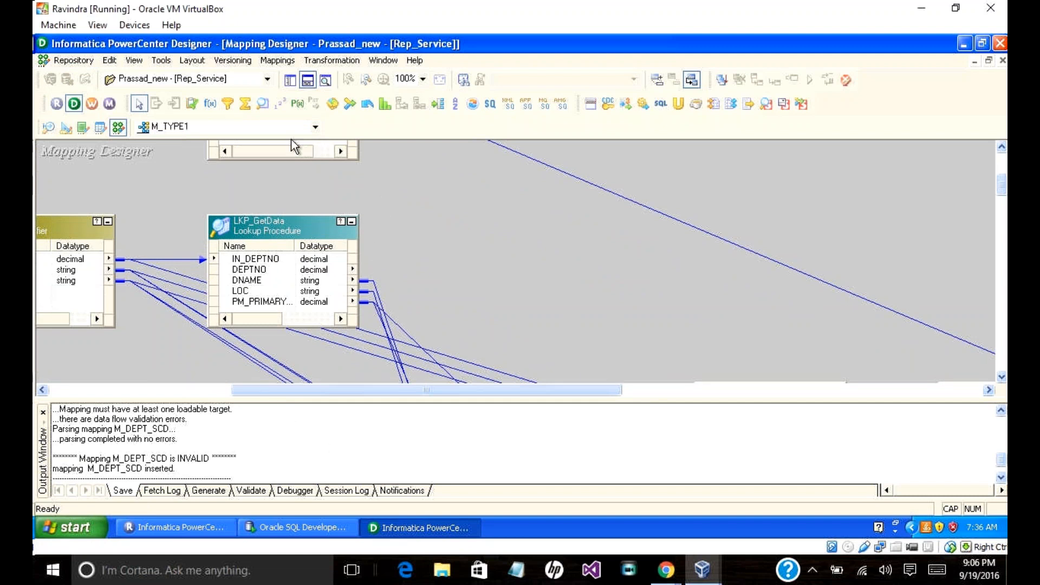
pyautogui.click(91, 103)
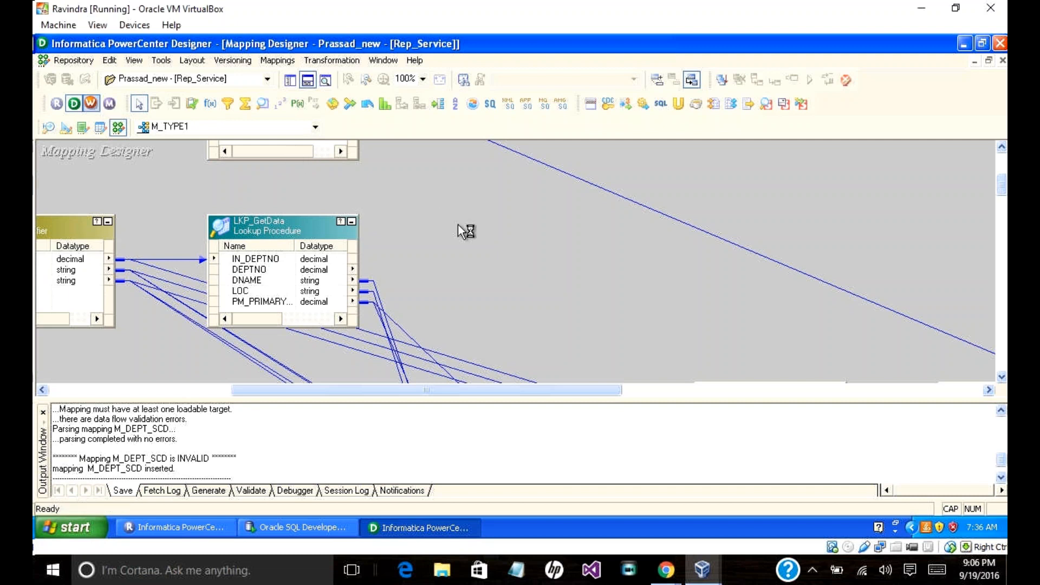
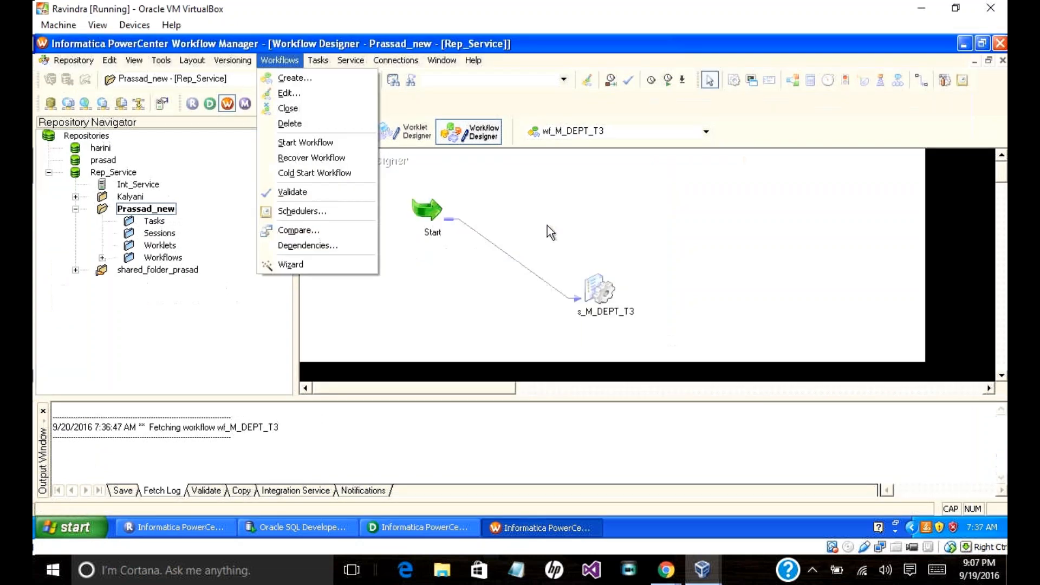
# Step: Create a session task named S_M_TYPE1 that runs the M_TYPE1 mapping
pyautogui.click(317, 249)
pyautogui.click(315, 59)
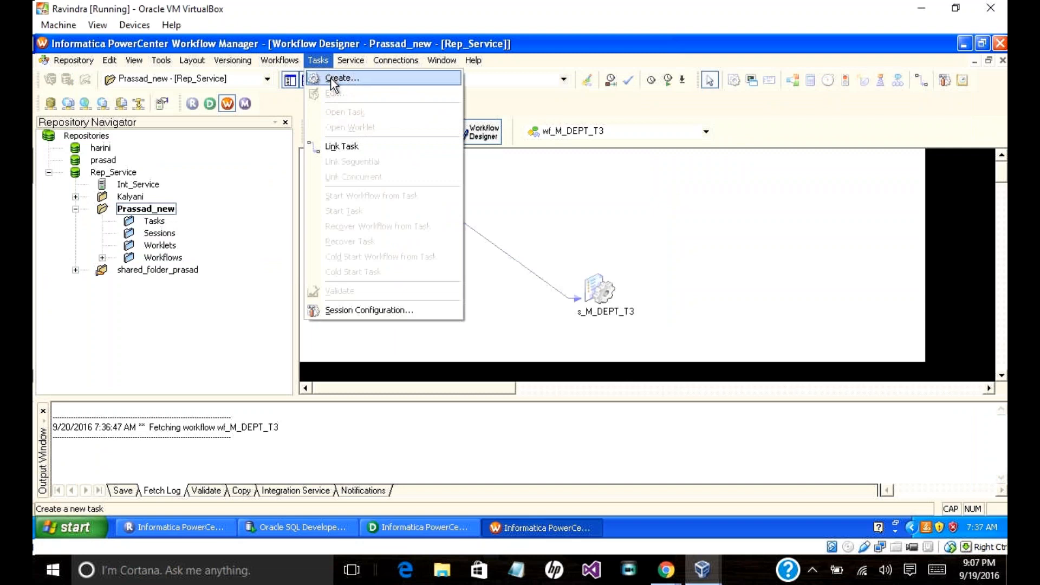
pyautogui.click(330, 79)
pyautogui.click(598, 288)
pyautogui.write('s_')
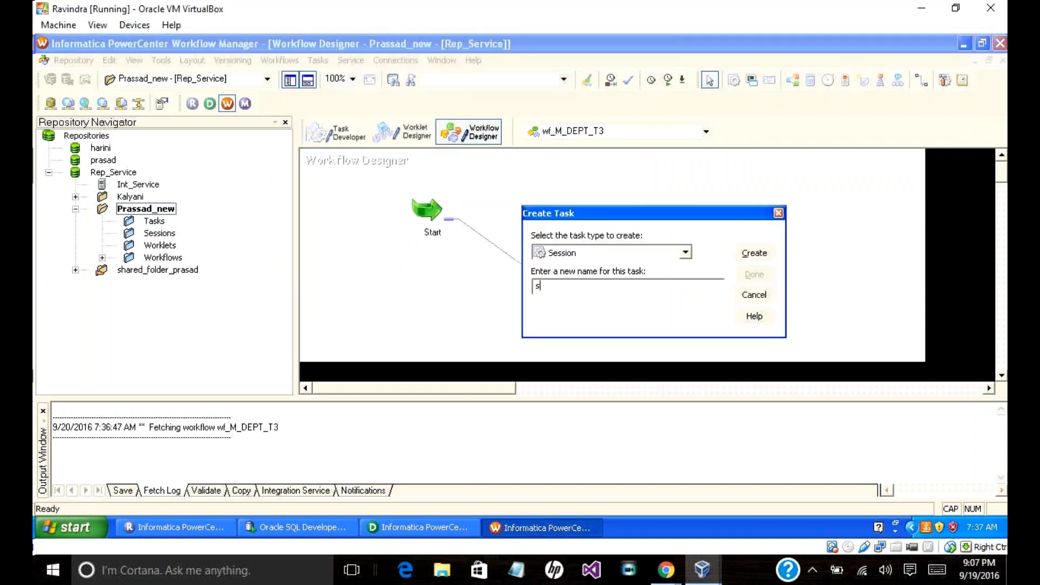
pyautogui.press('BackSpace')
pyautogui.press('BackSpace')
pyautogui.write('S_M_TYPE1')
pyautogui.click(755, 253)
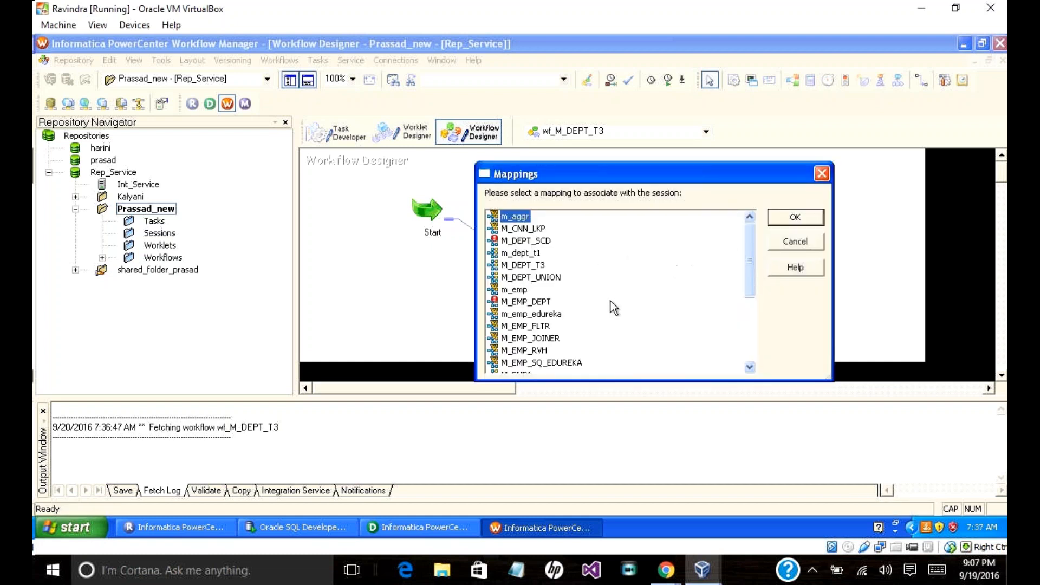
pyautogui.moveTo(747, 281); pyautogui.dragTo(759, 343)
pyautogui.click(525, 341)
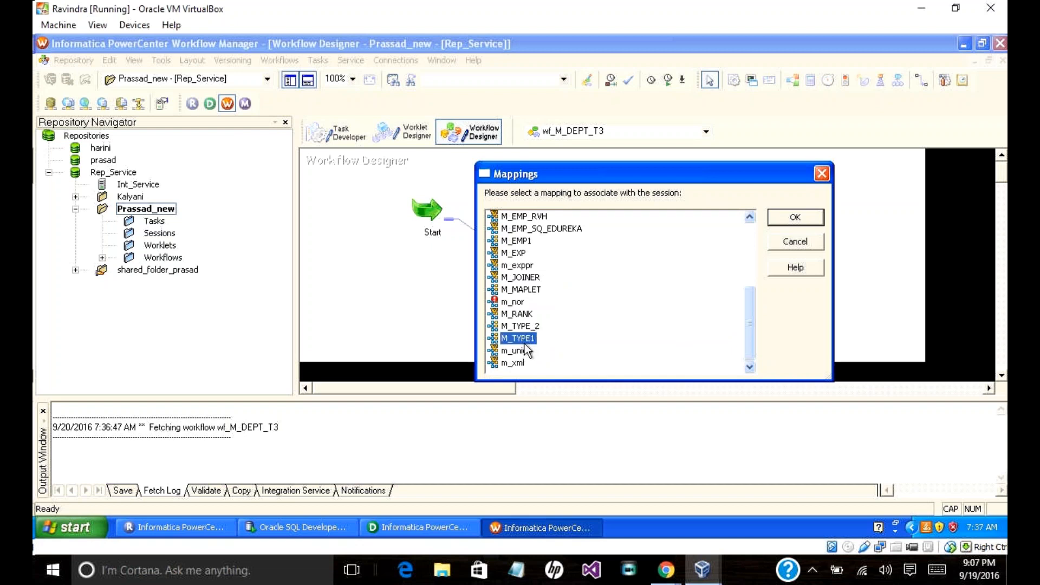
pyautogui.click(780, 218)
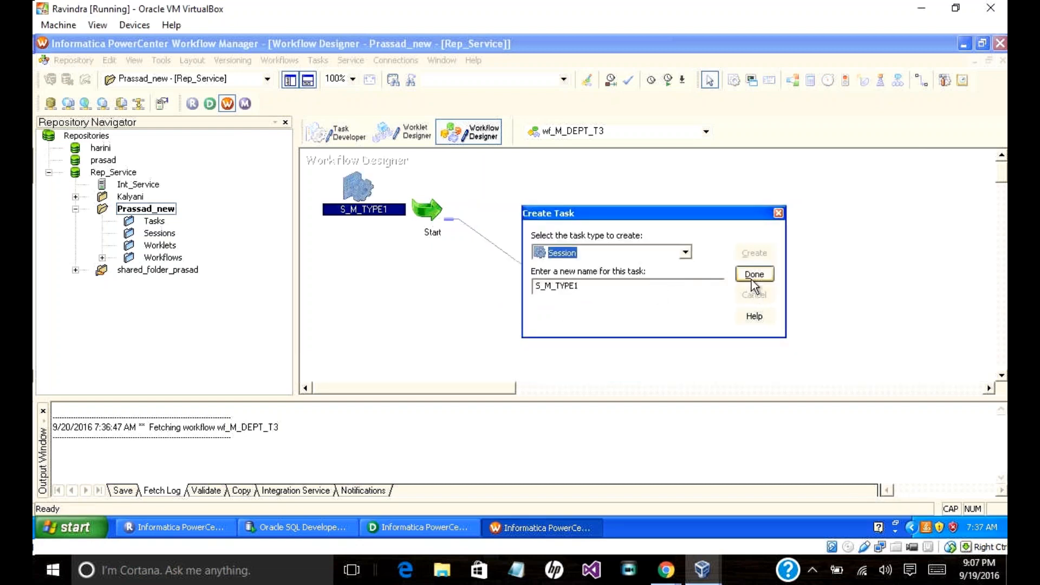
pyautogui.click(752, 275)
# Step: Place S_M_TYPE1 beside Start and give target DEPT_TYPE1 connection dwh_tgt_write with Normal load type
pyautogui.moveTo(355, 192); pyautogui.dragTo(653, 233)
pyautogui.doubleClick(651, 235)
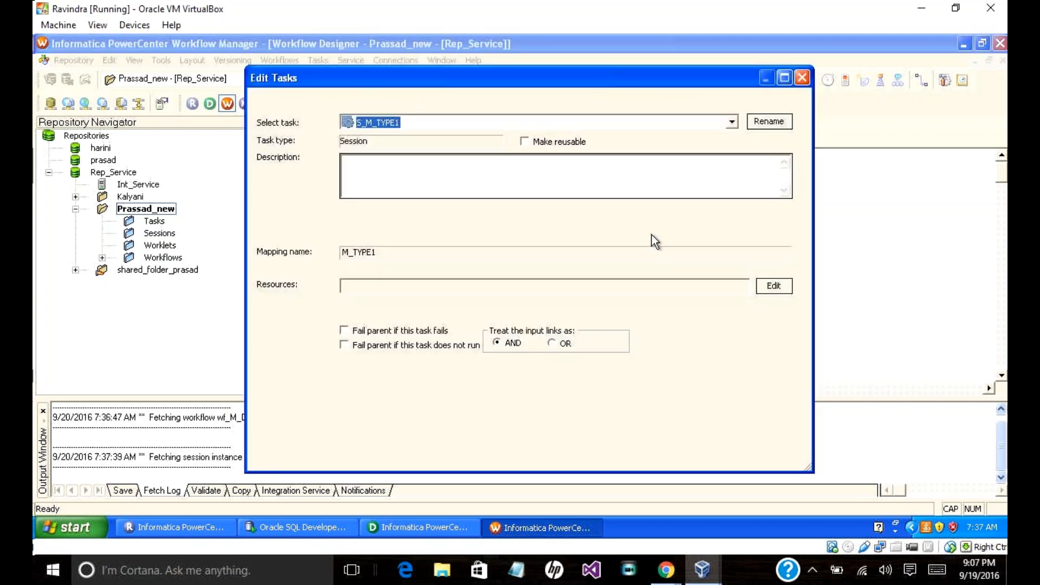
pyautogui.click(408, 101)
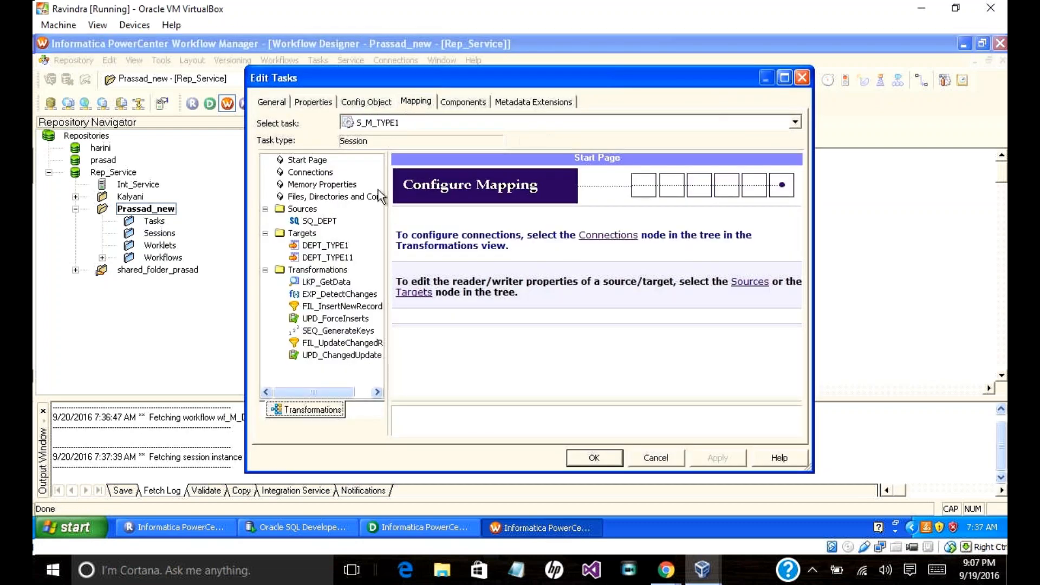
pyautogui.click(324, 222)
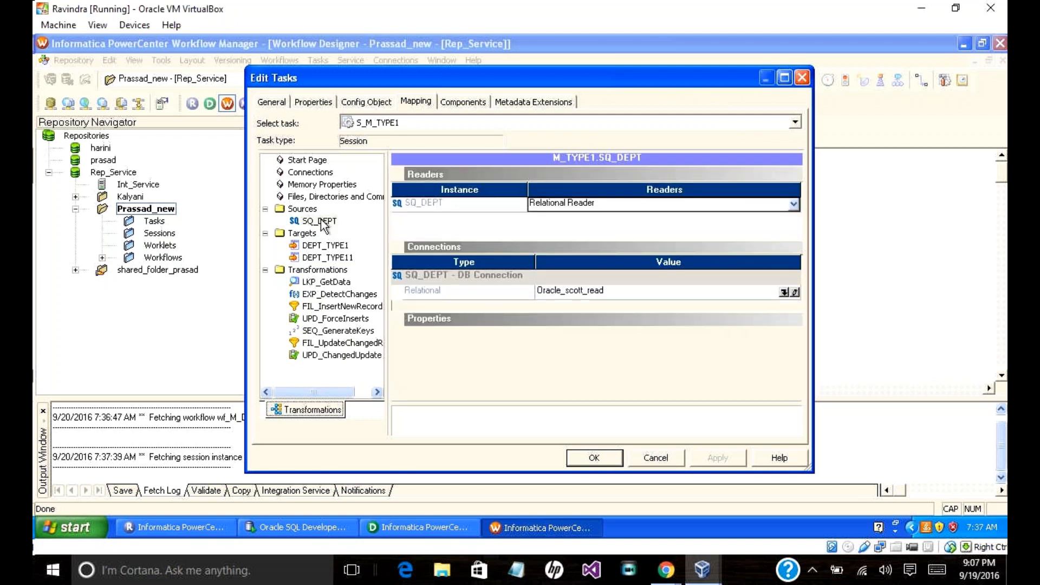
pyautogui.click(323, 246)
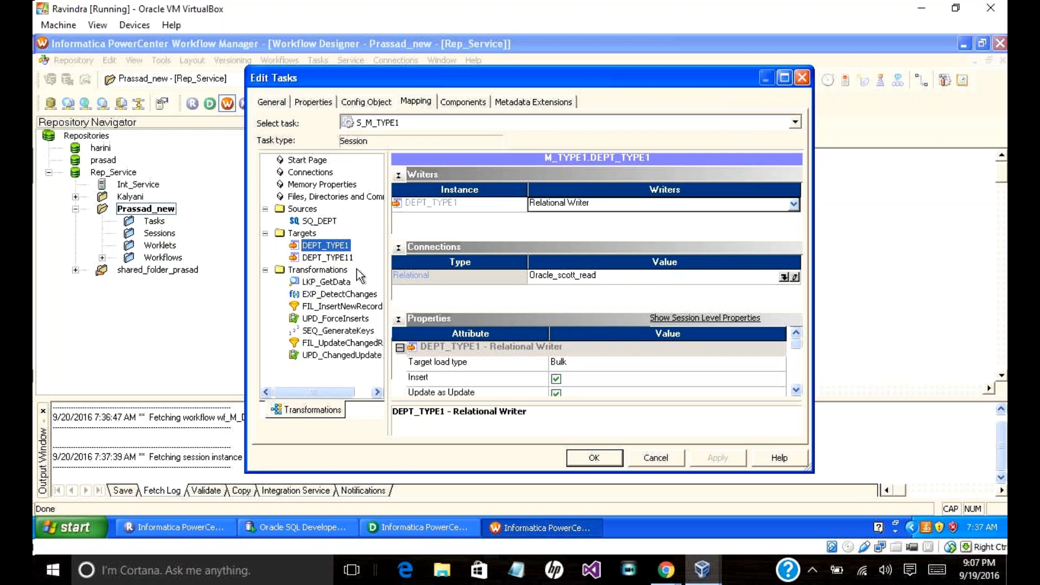
pyautogui.click(783, 278)
pyautogui.click(464, 274)
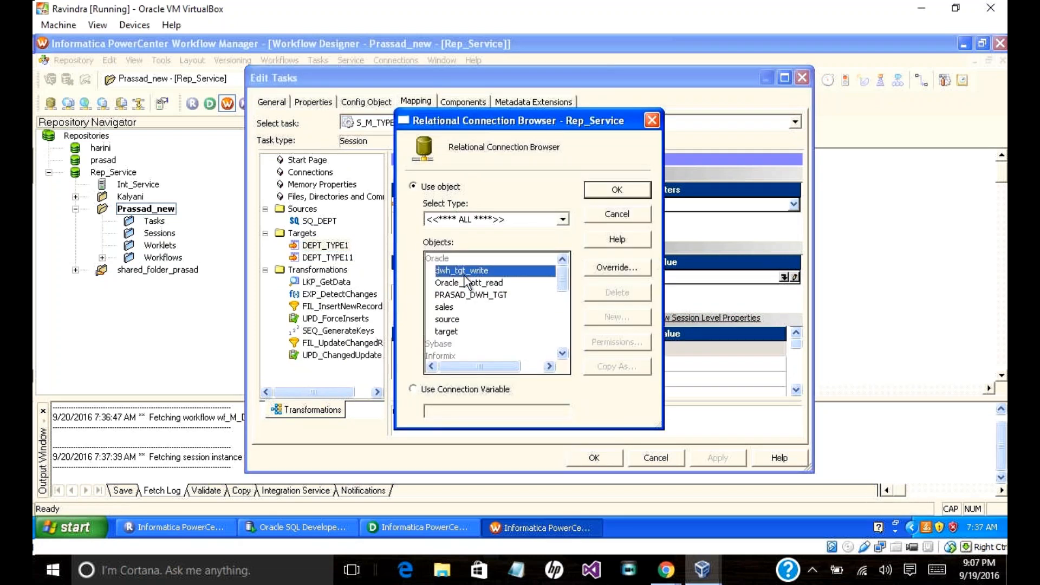
pyautogui.click(618, 197)
pyautogui.click(666, 364)
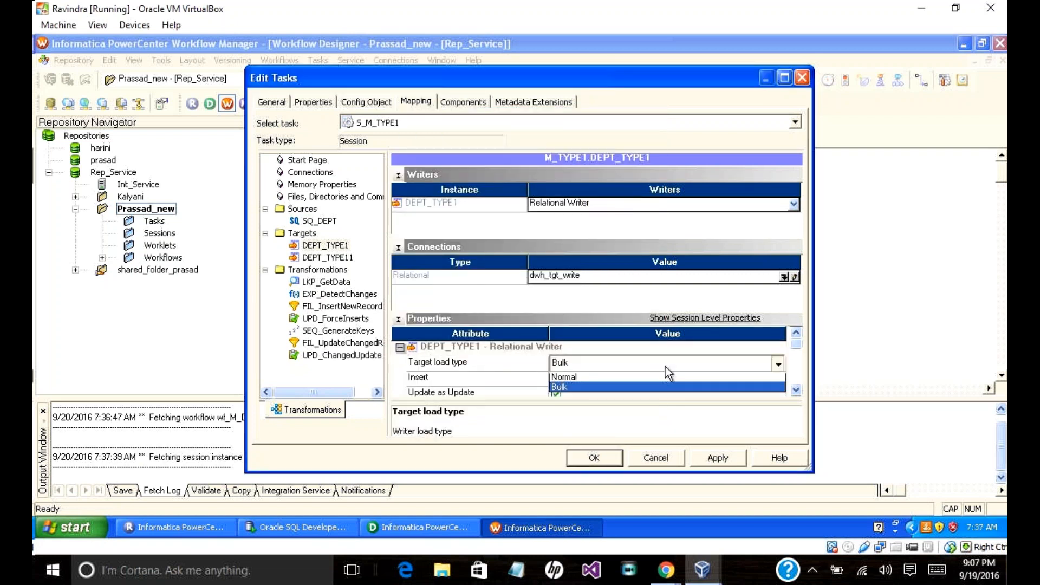
pyautogui.click(687, 379)
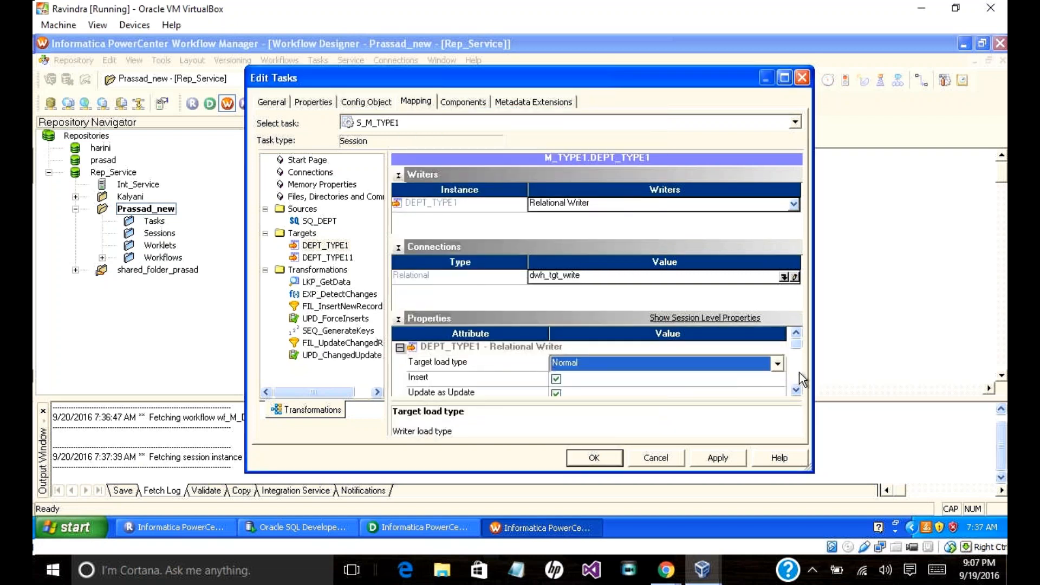
# Step: Give target DEPT_TYPE11 connection dwh_tgt_write with Normal load type, then apply and close
pyautogui.scroll(-4, 796, 391)
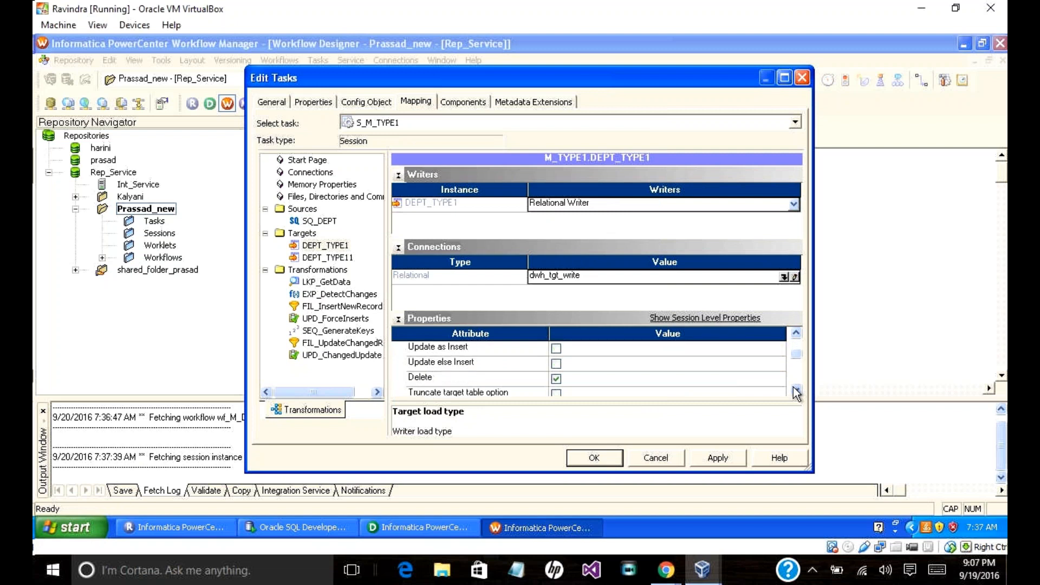
pyautogui.scroll(4, 793, 360)
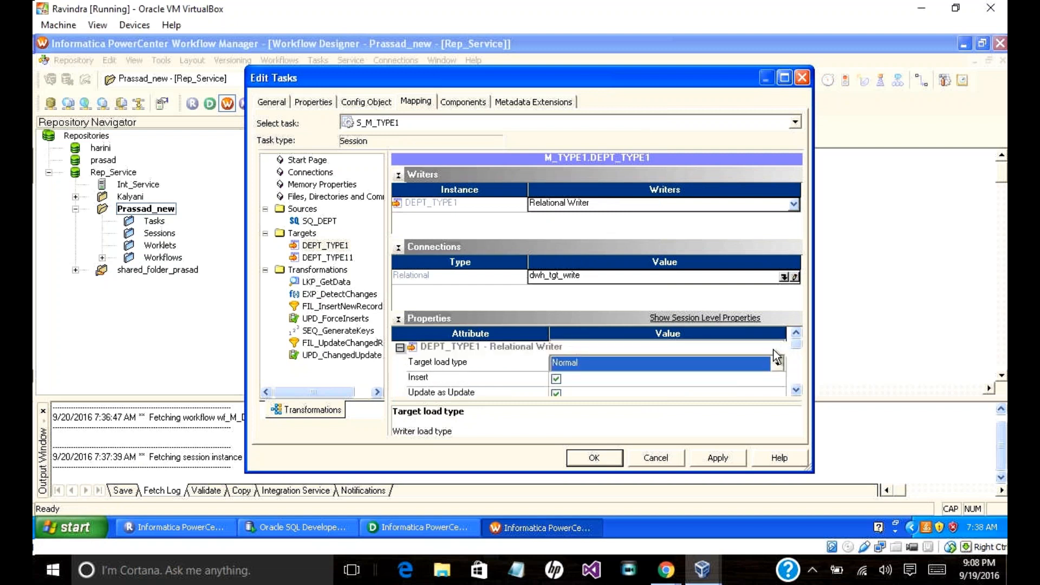
pyautogui.click(331, 258)
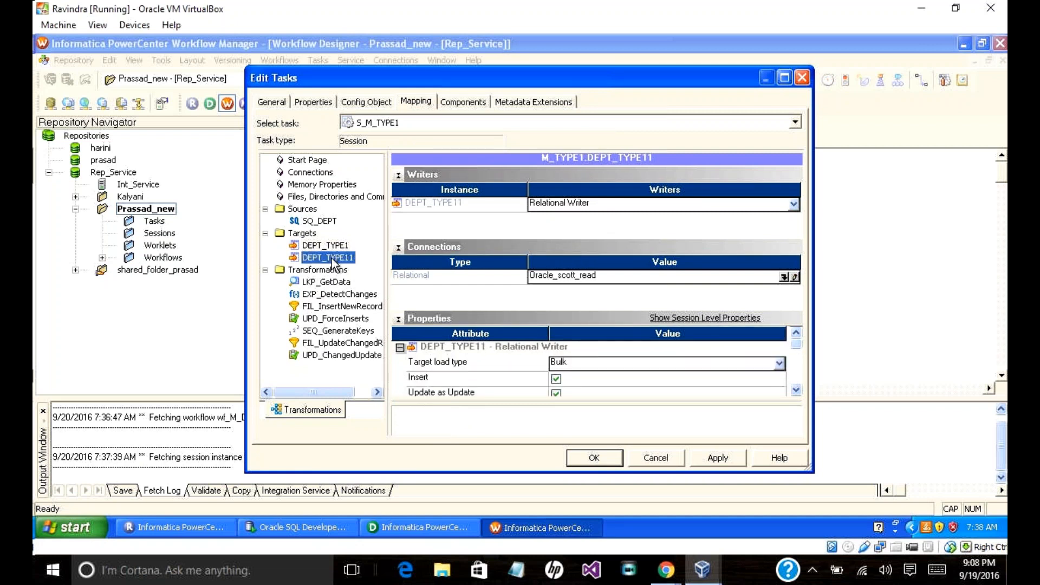
pyautogui.click(783, 277)
pyautogui.click(503, 271)
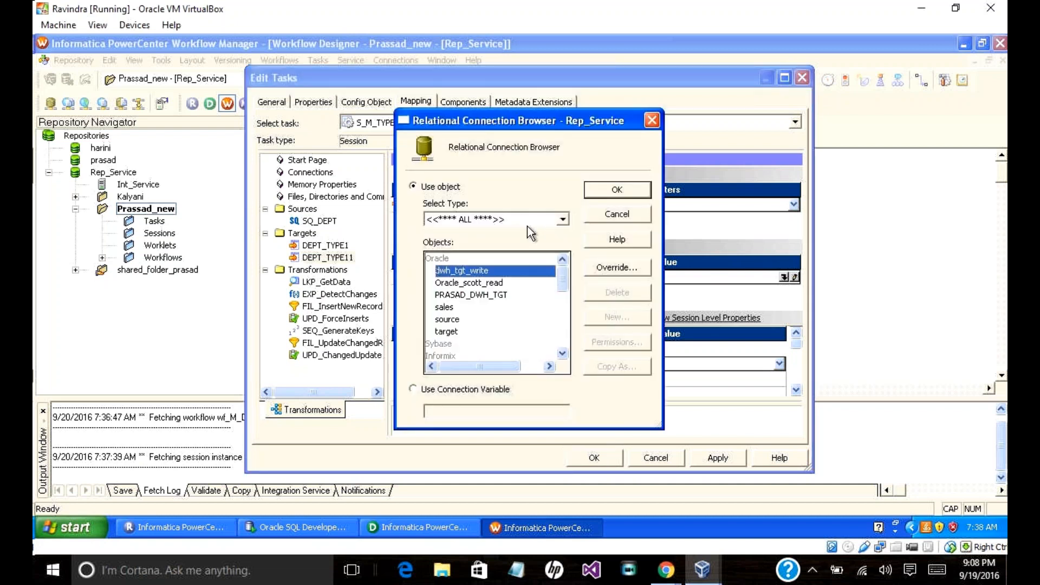
pyautogui.click(596, 187)
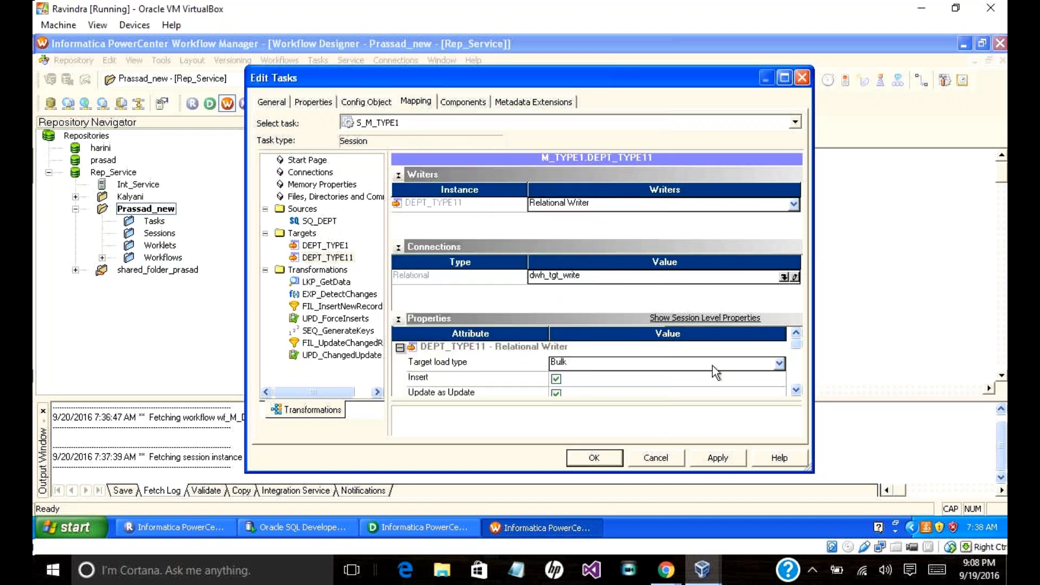
pyautogui.click(713, 365)
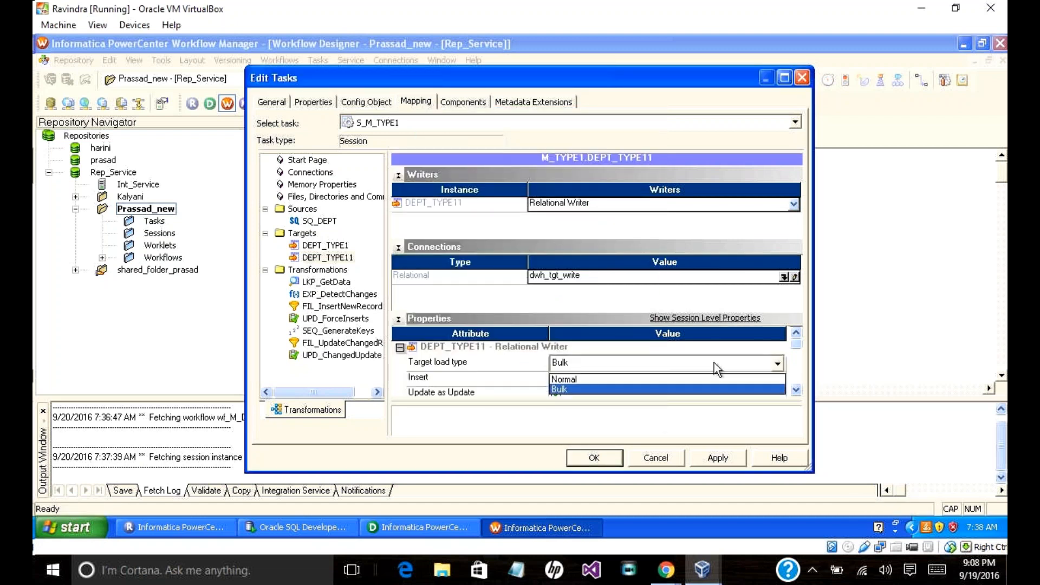
pyautogui.click(599, 379)
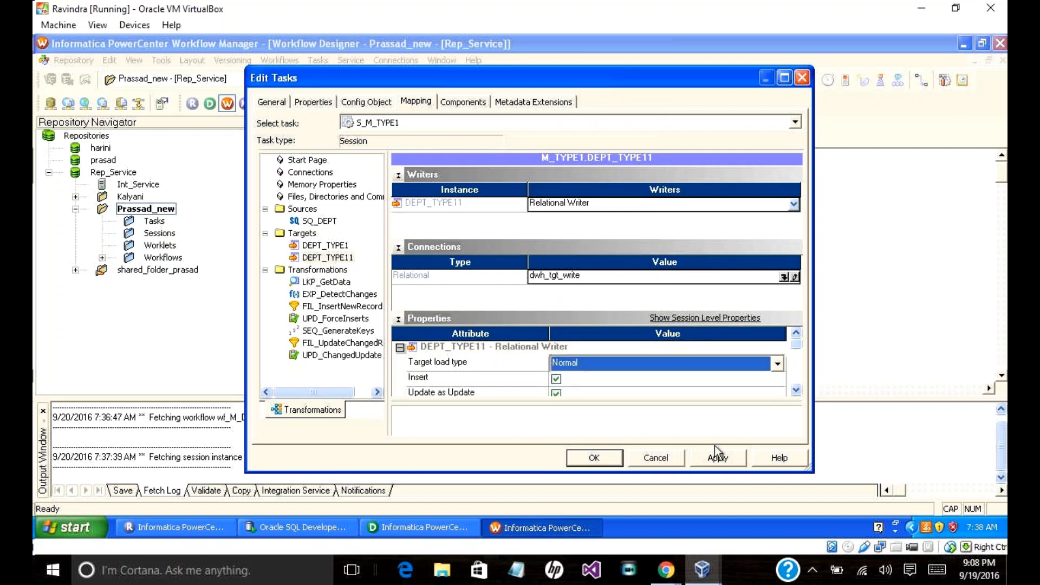
pyautogui.click(720, 462)
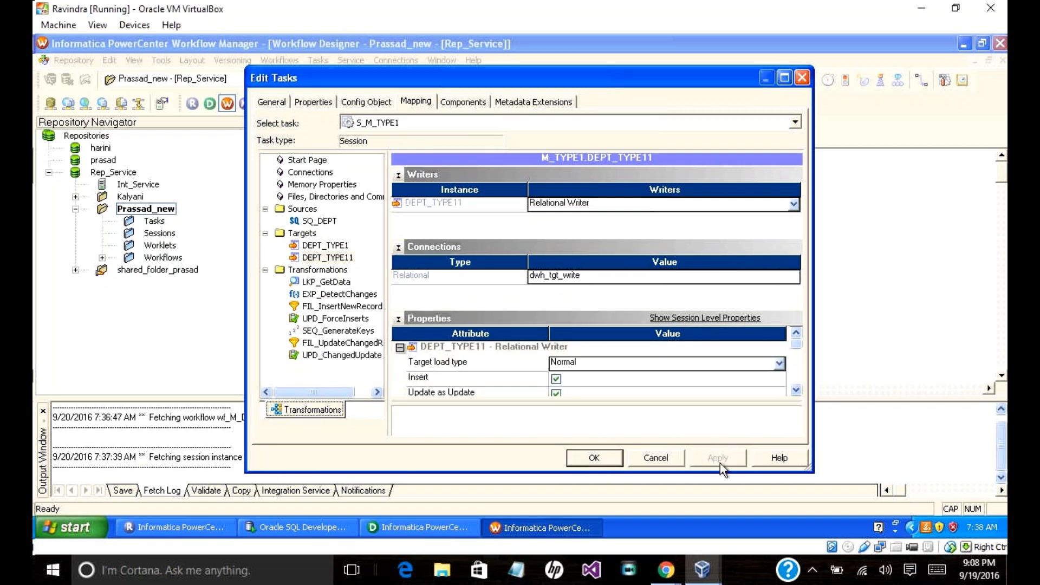
pyautogui.click(606, 459)
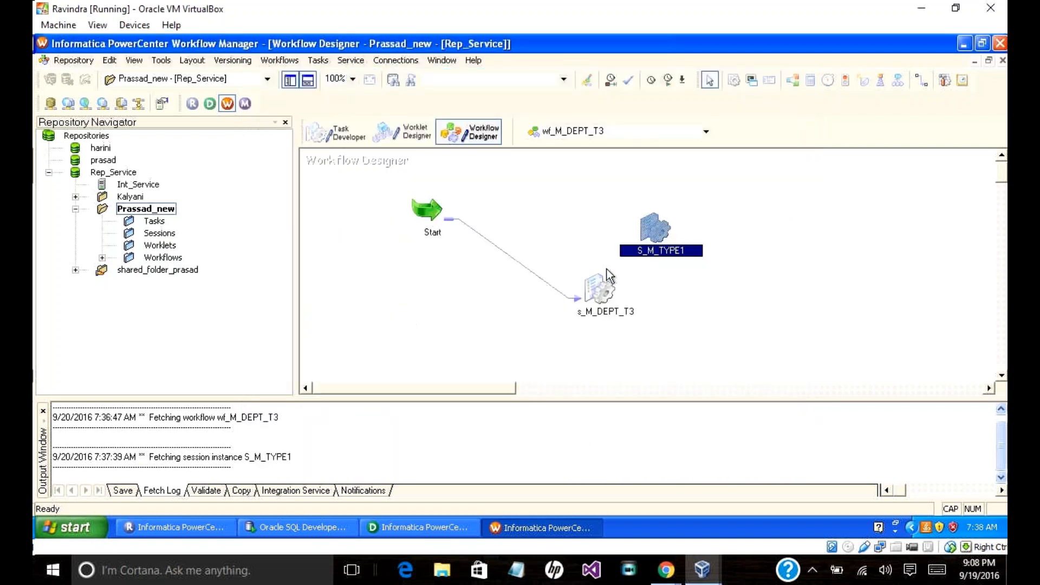
# Step: Set the LKP_GetData lookup's connection value to dwh_tgt_write in session S_M_TYPE1 and apply it
pyautogui.doubleClick(652, 237)
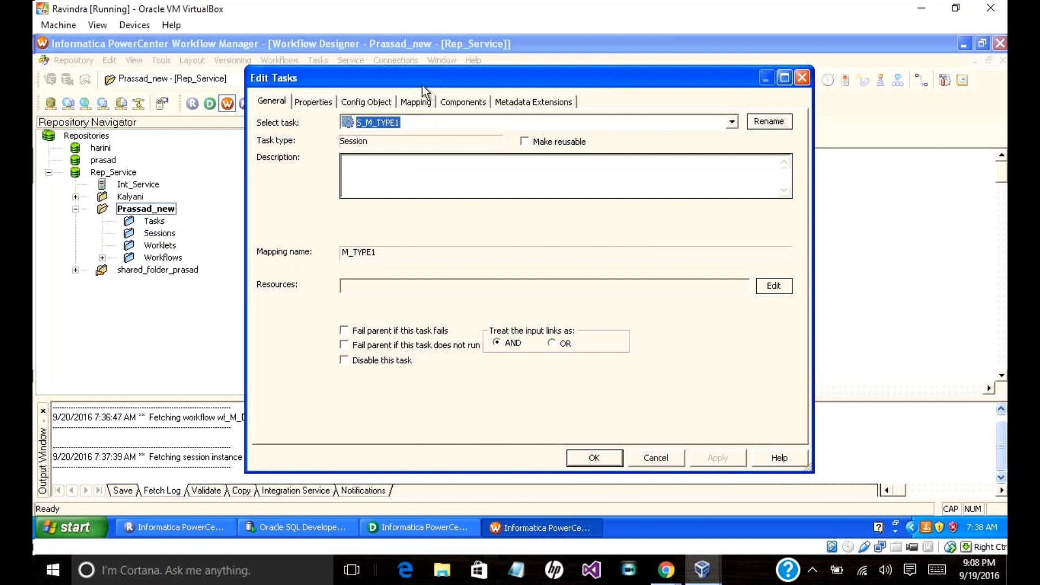
pyautogui.click(416, 102)
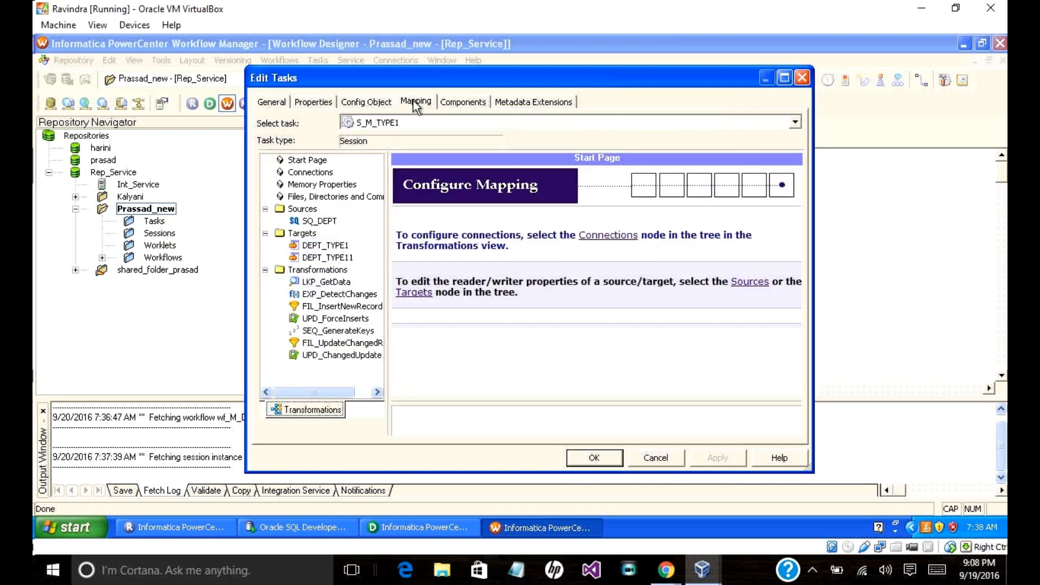
pyautogui.click(322, 286)
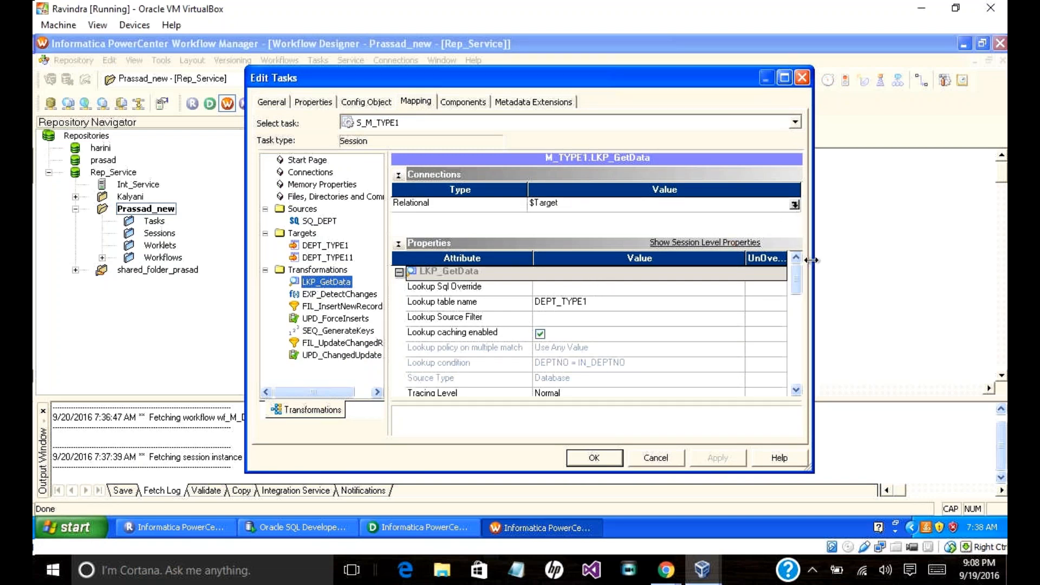
pyautogui.moveTo(792, 284); pyautogui.dragTo(795, 210)
pyautogui.click(794, 206)
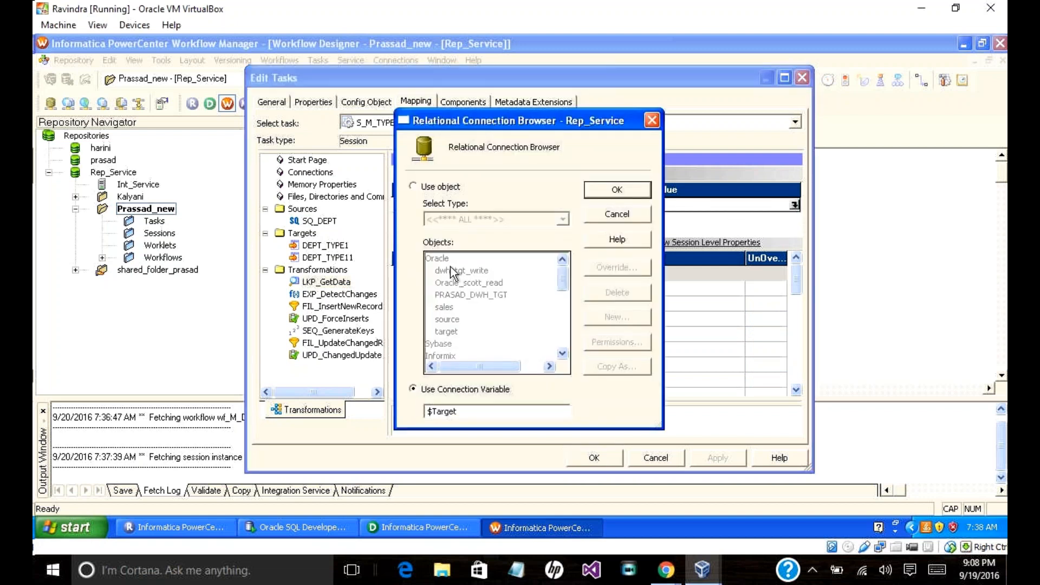
pyautogui.click(413, 186)
pyautogui.click(481, 273)
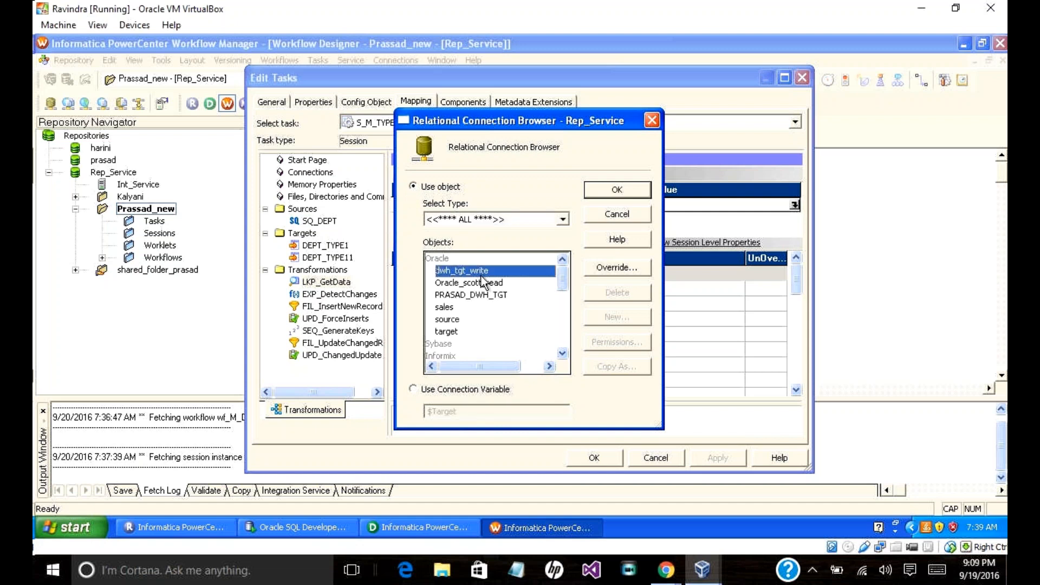
pyautogui.click(617, 190)
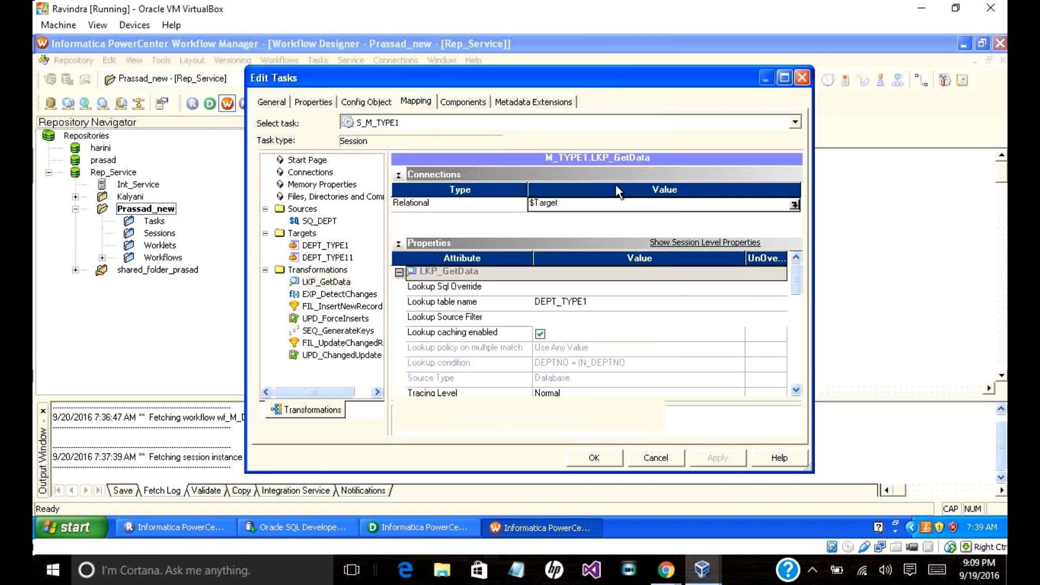
pyautogui.click(701, 457)
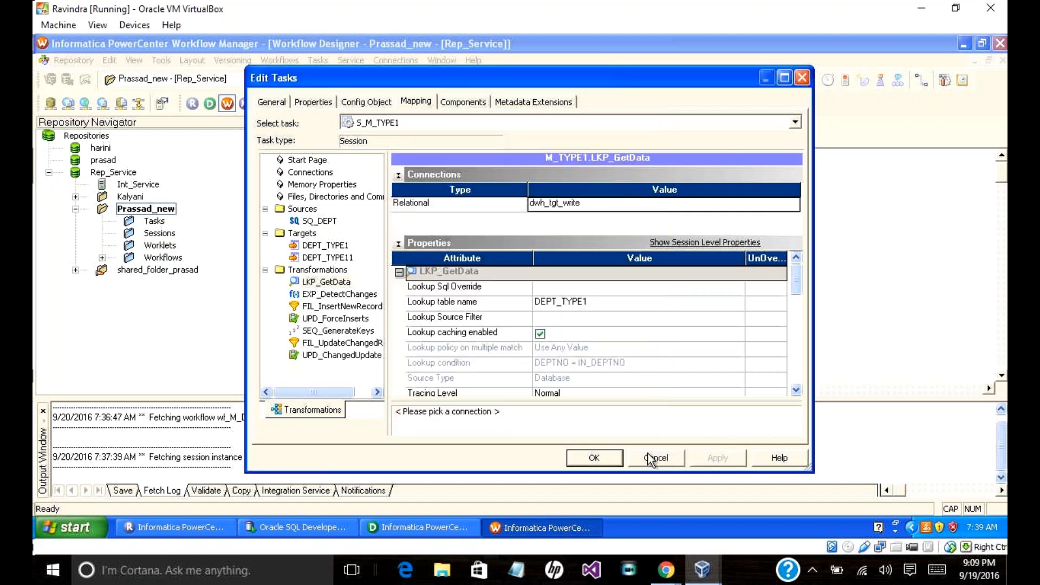
pyautogui.click(601, 461)
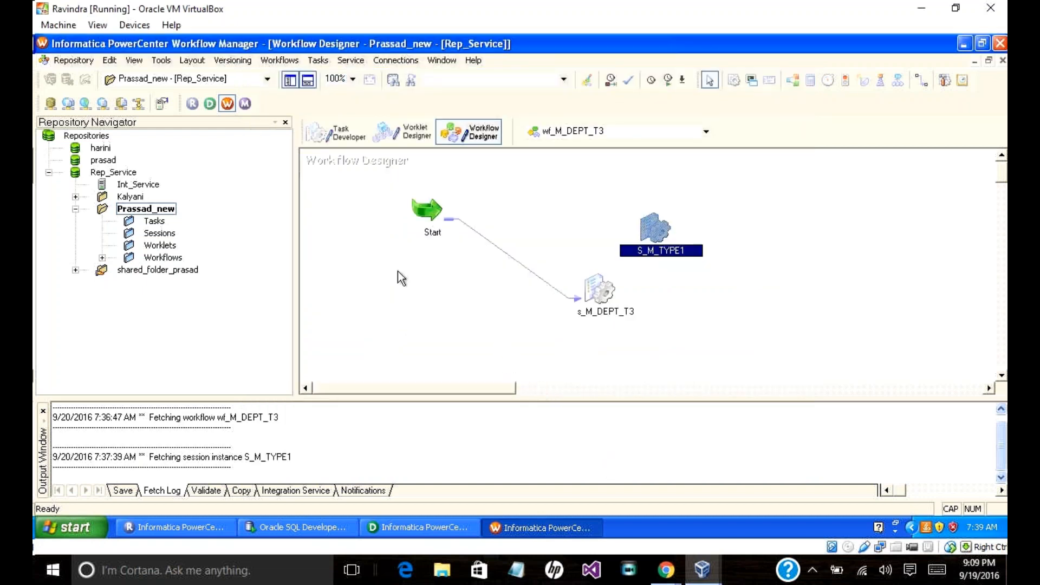
# Step: Save wf_M_DEPT_T3 to the repository and start the S_M_TYPE1 task
pyautogui.click(64, 66)
pyautogui.click(84, 232)
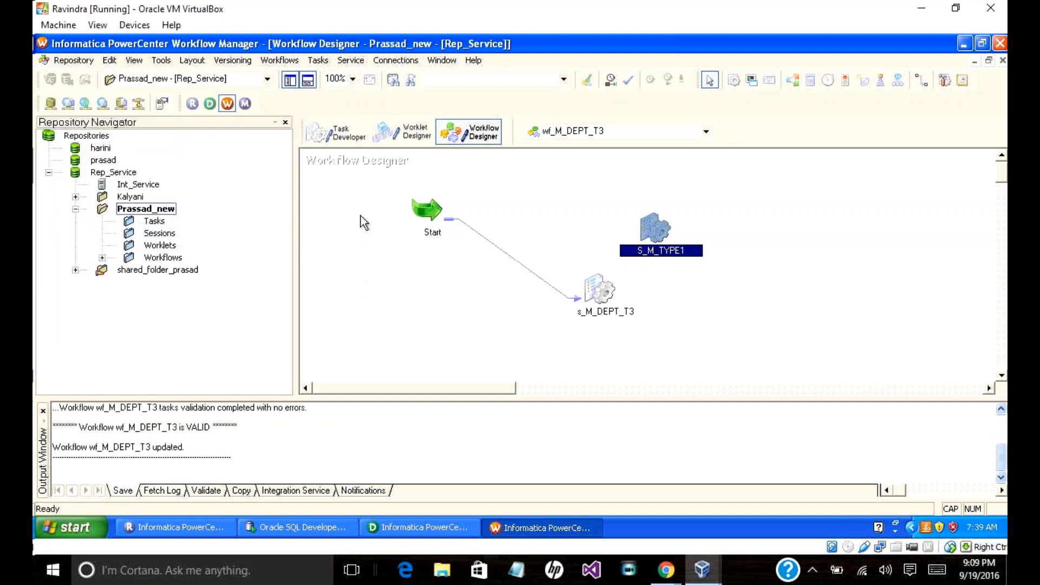
pyautogui.click(645, 230)
pyautogui.rightClick(645, 230)
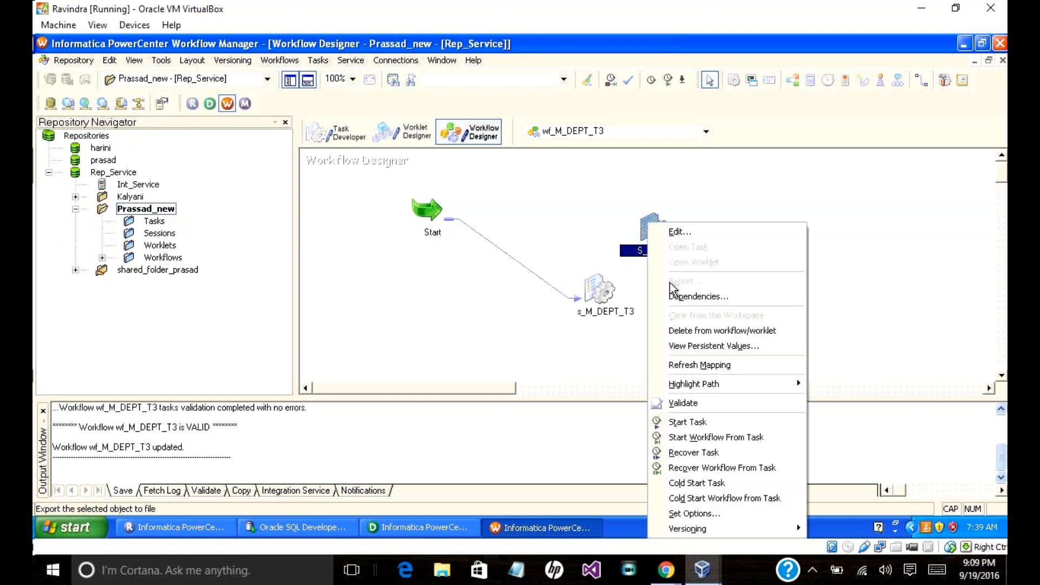
pyautogui.click(712, 427)
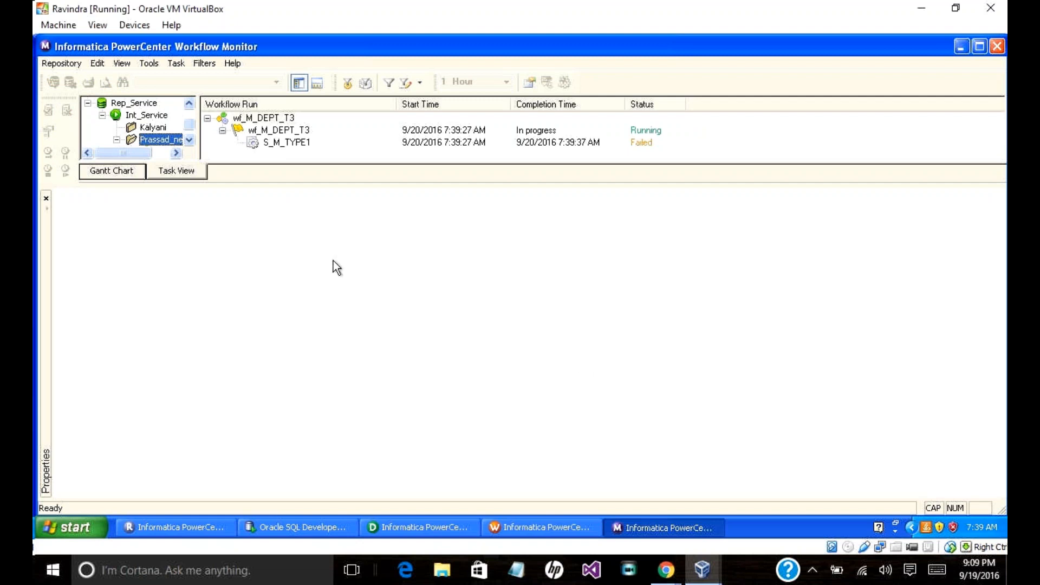
# Step: Read the ORA-00942 failure details of the S_M_TYPE1 run, then switch to PowerCenter Designer
pyautogui.click(294, 142)
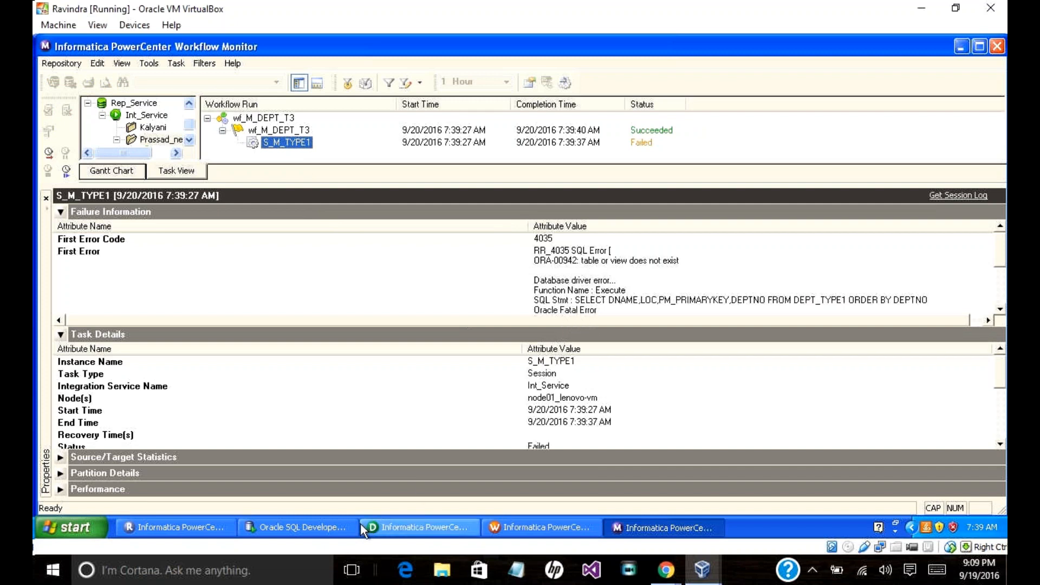
pyautogui.click(388, 526)
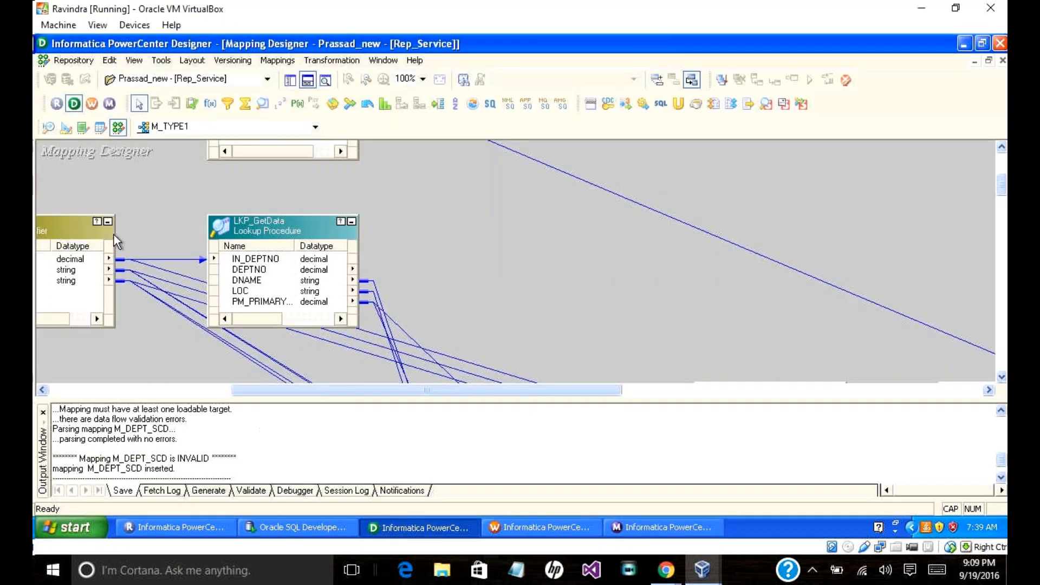
# Step: In the Target Designer, inspect the DEPT table definition, cancelling the rename and closing unchanged
pyautogui.click(143, 389)
pyautogui.click(142, 388)
pyautogui.click(142, 389)
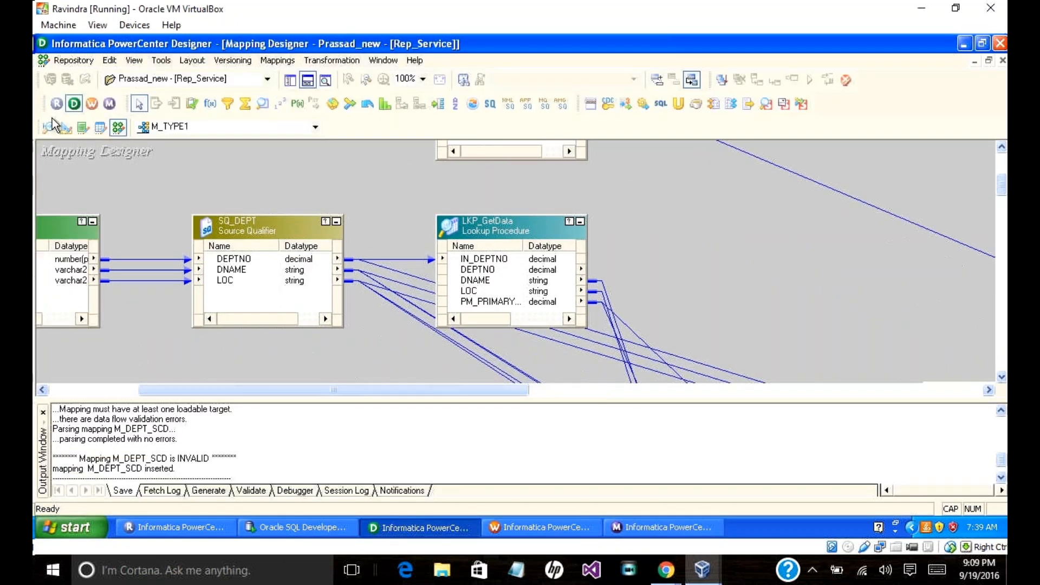
pyautogui.click(65, 128)
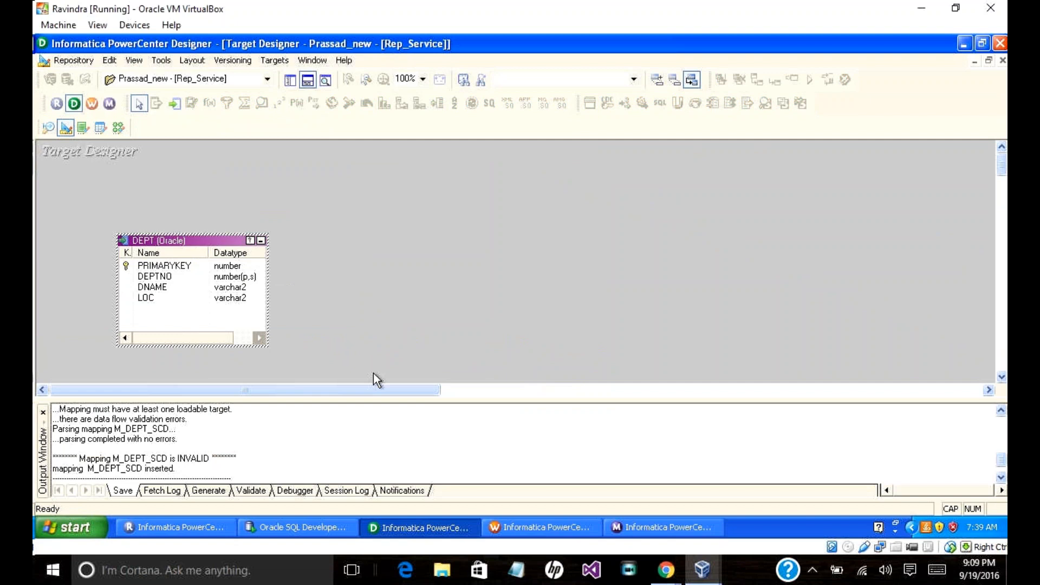
pyautogui.moveTo(395, 388); pyautogui.dragTo(248, 280)
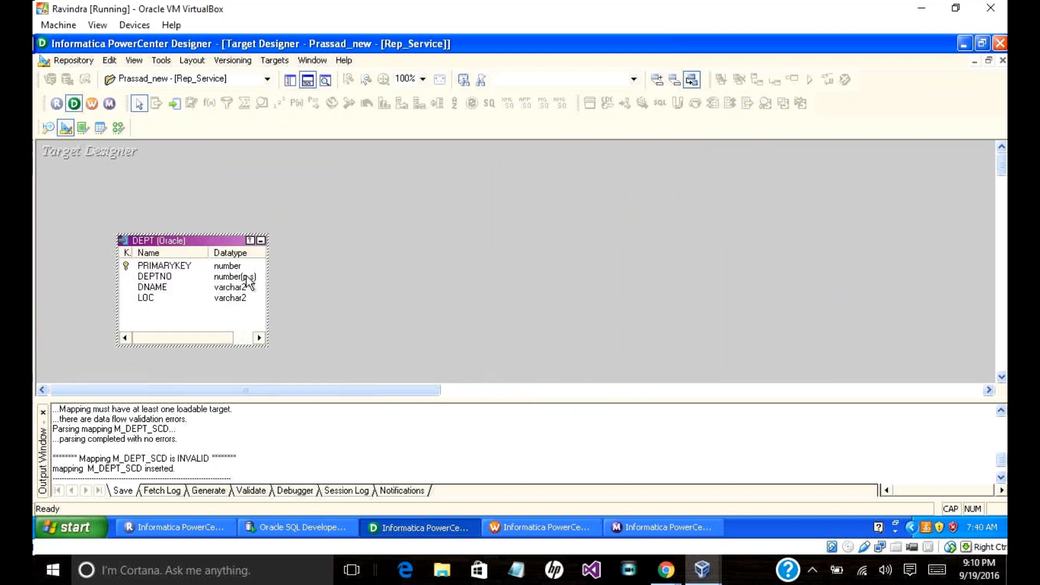
pyautogui.rightClick(163, 249)
pyautogui.click(182, 252)
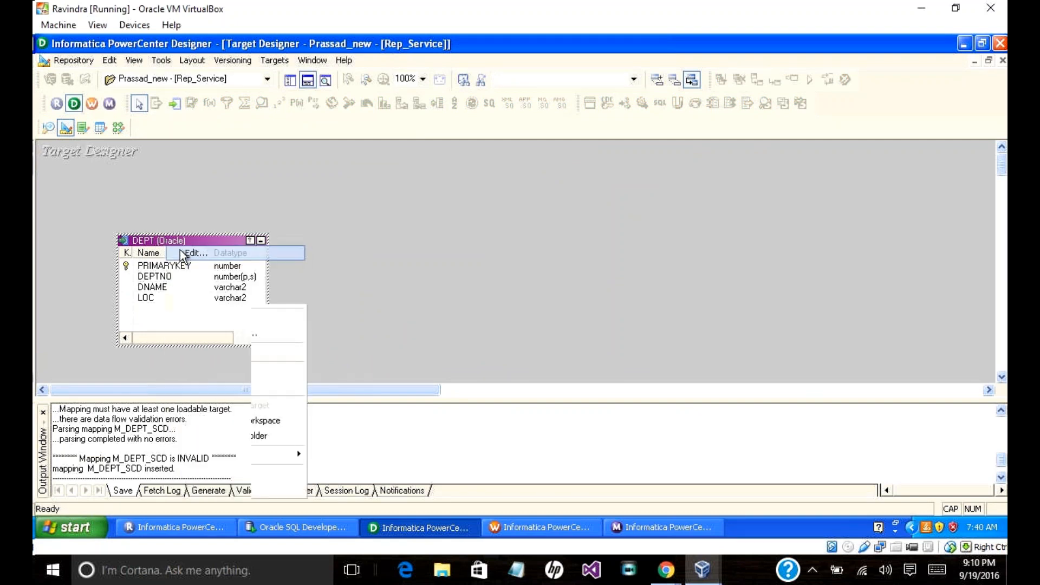
pyautogui.click(402, 121)
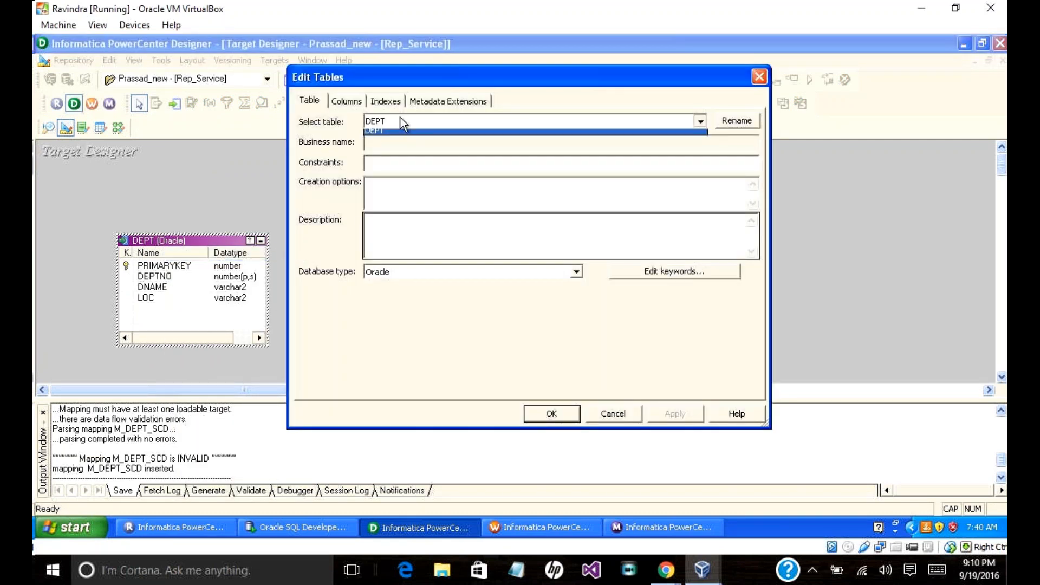
pyautogui.click(732, 122)
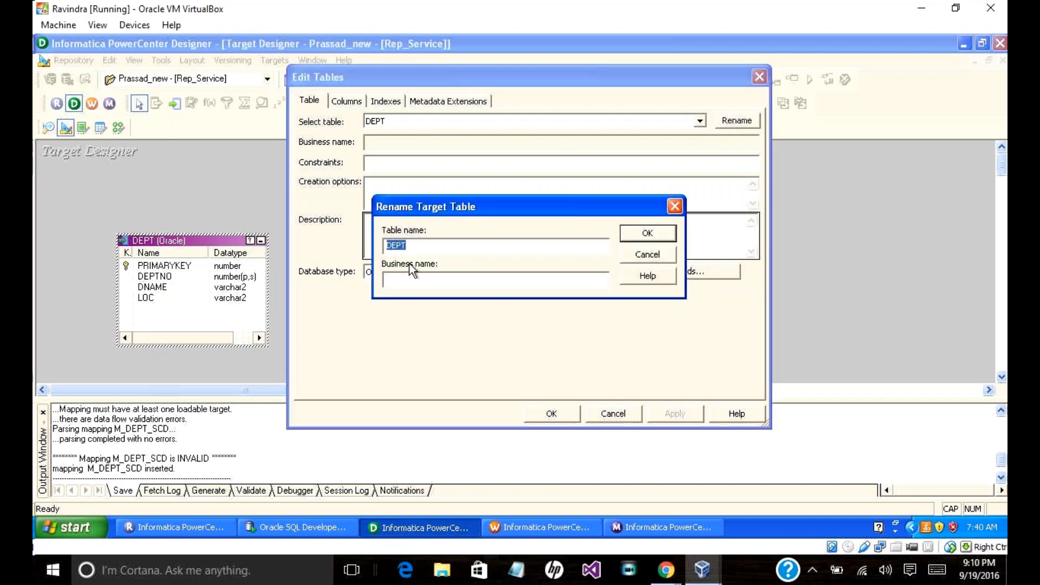
pyautogui.click(635, 254)
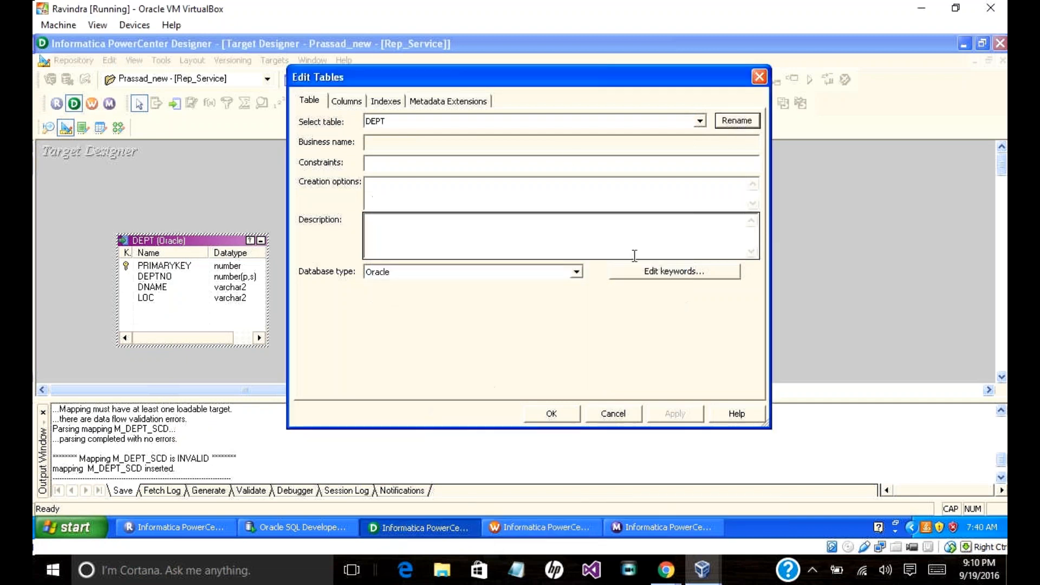
pyautogui.click(613, 415)
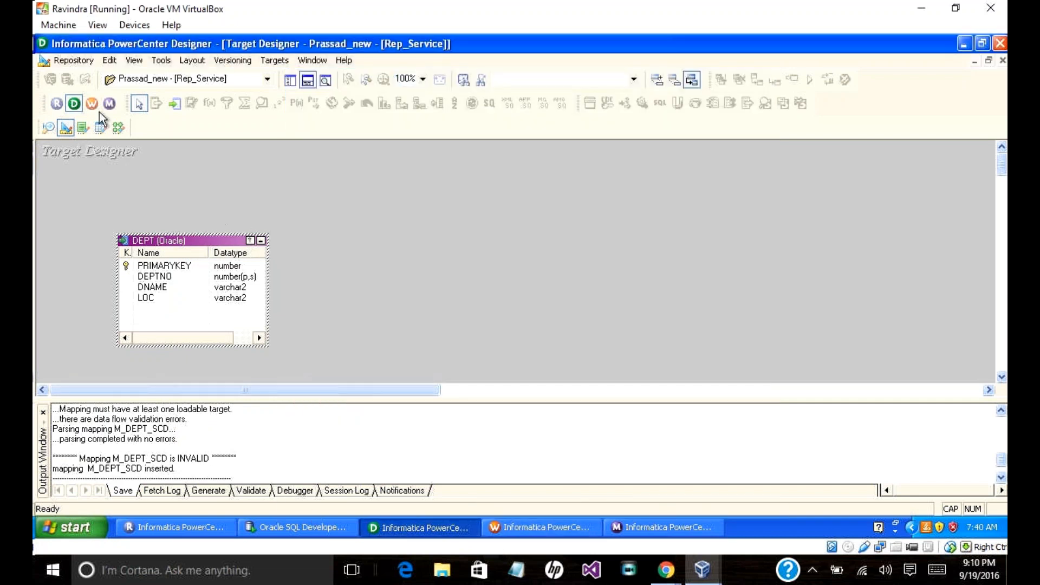
# Step: Glance at the Mapping Designer, then reopen the DEPT definition in Target Designer and close it unchanged
pyautogui.click(118, 128)
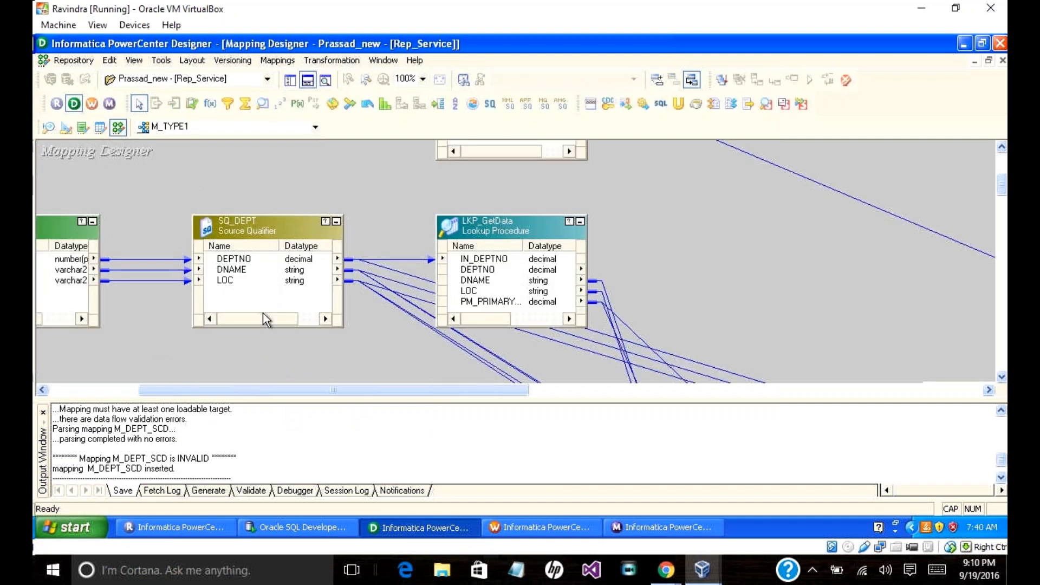
pyautogui.moveTo(268, 383); pyautogui.dragTo(455, 407)
pyautogui.moveTo(1000, 191); pyautogui.dragTo(1000, 210)
pyautogui.moveTo(650, 390); pyautogui.dragTo(742, 411)
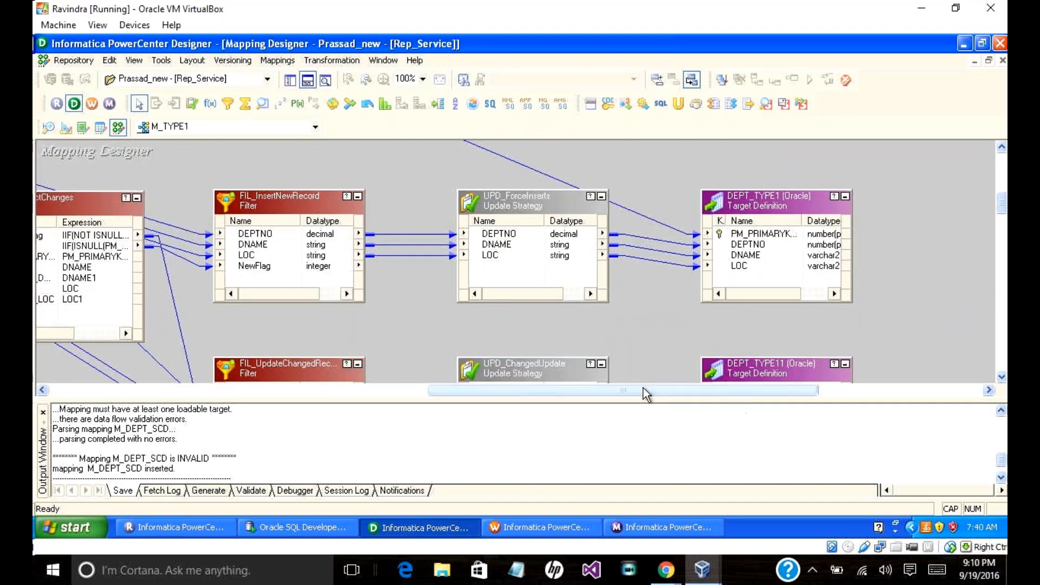
pyautogui.click(66, 127)
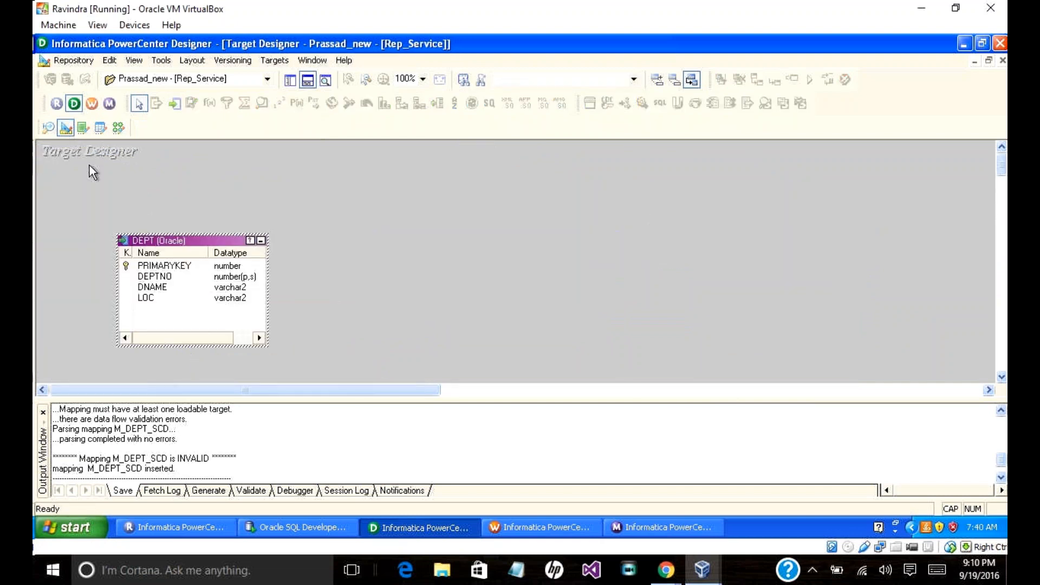
pyautogui.rightClick(184, 238)
pyautogui.click(212, 249)
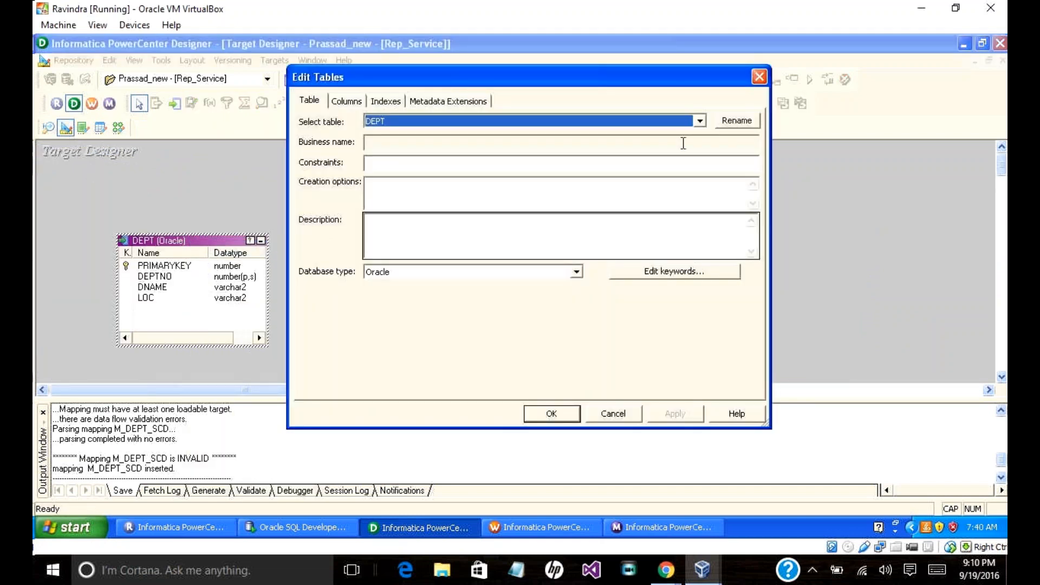
pyautogui.click(732, 125)
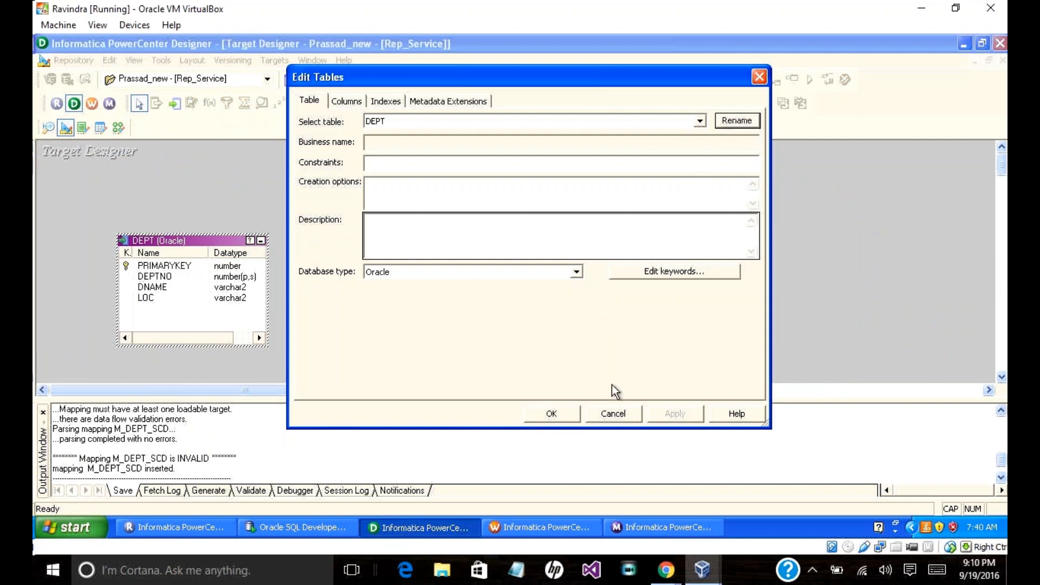
pyautogui.click(603, 415)
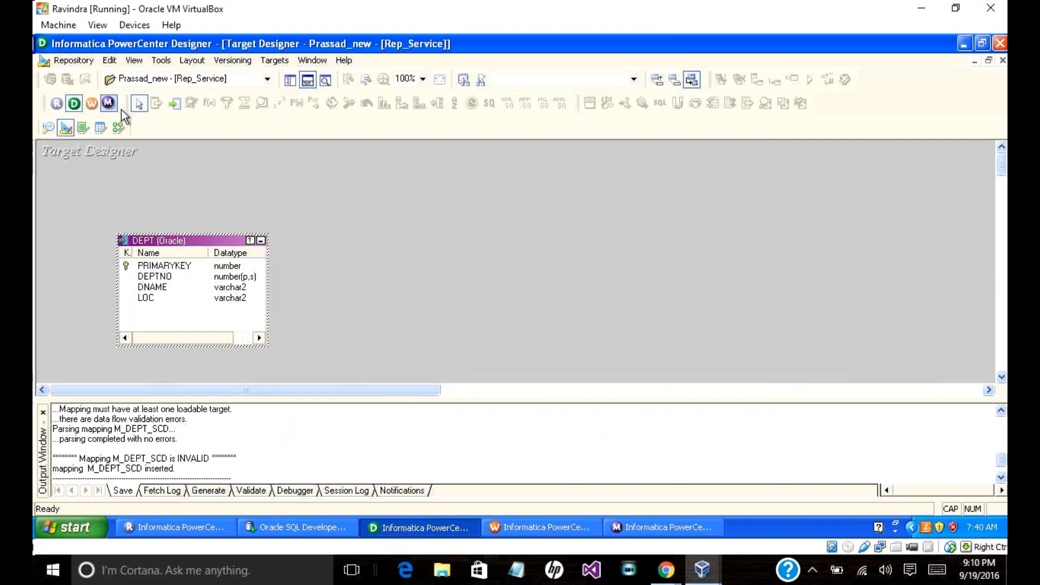
# Step: Drag the DEPT_TYPE1 target definition from the Navigator into the Target Designer workspace
pyautogui.click(288, 82)
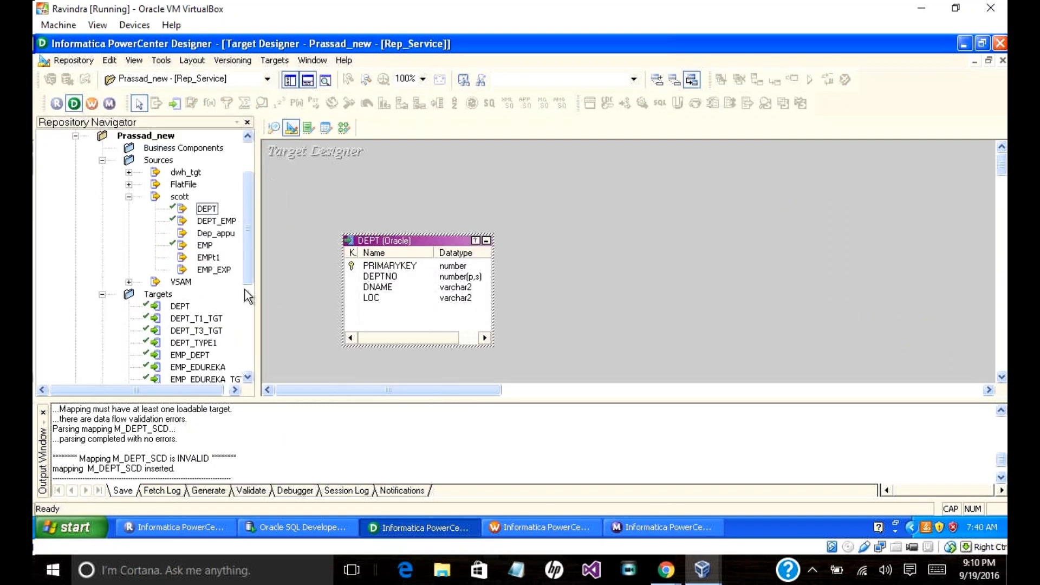
pyautogui.moveTo(249, 276); pyautogui.dragTo(260, 311)
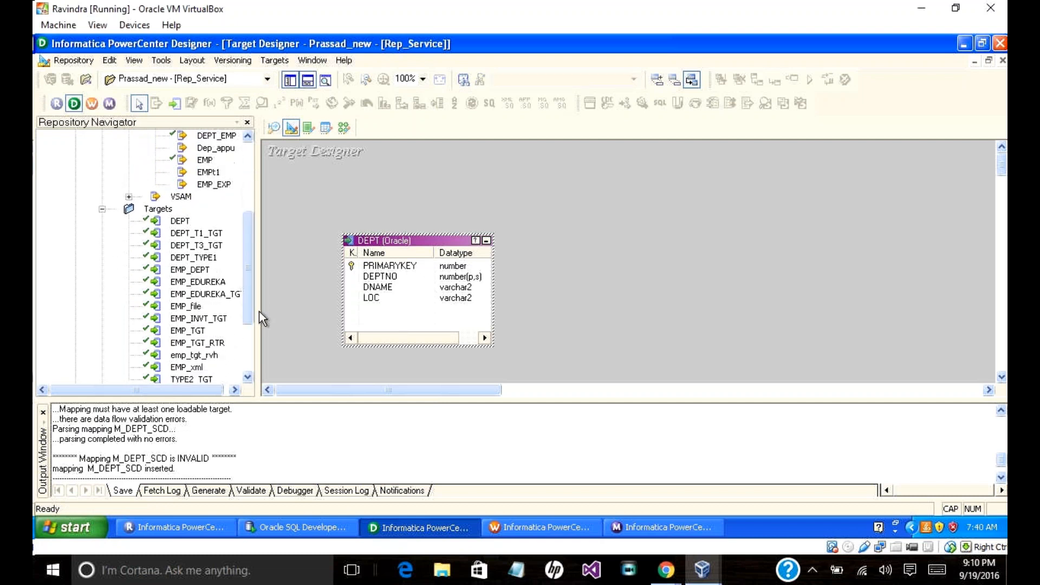
pyautogui.click(204, 259)
pyautogui.moveTo(204, 260); pyautogui.dragTo(624, 205)
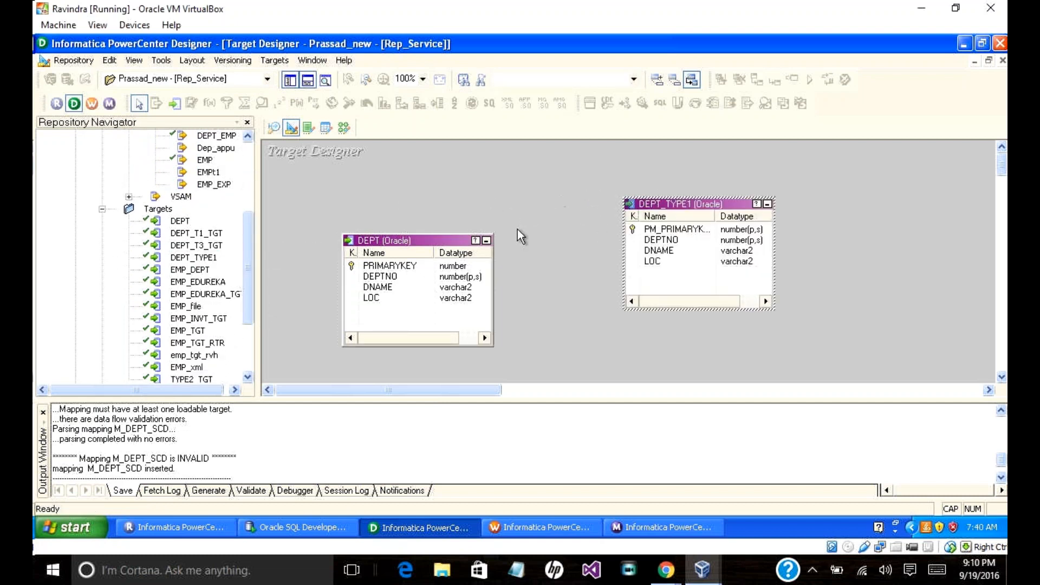
# Step: Generate and execute the DEPT_TYPE1 table SQL, overwriting MKTABLES.SQL, then close the generation window
pyautogui.click(234, 60)
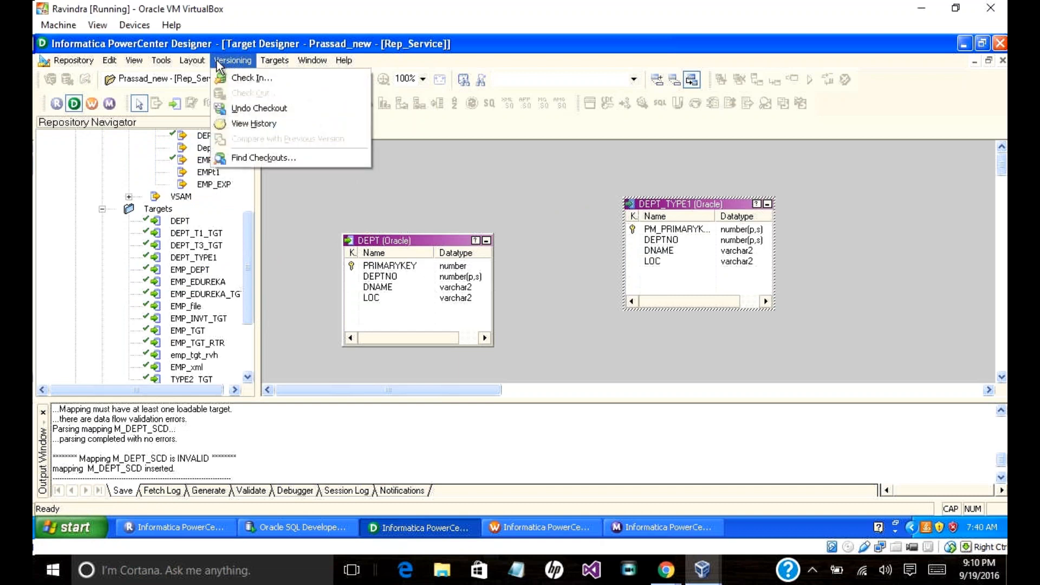
pyautogui.click(274, 59)
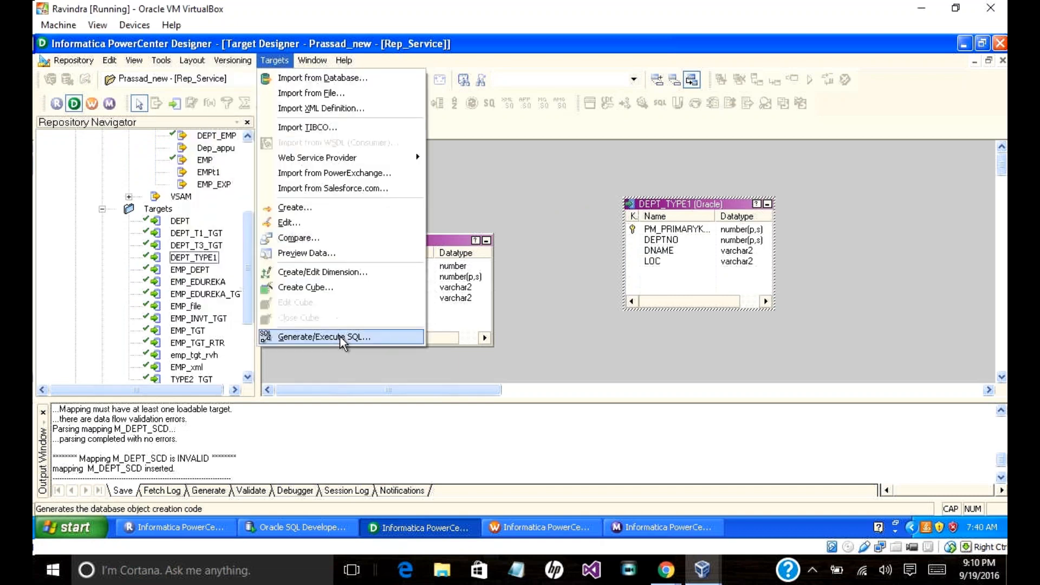
pyautogui.click(342, 336)
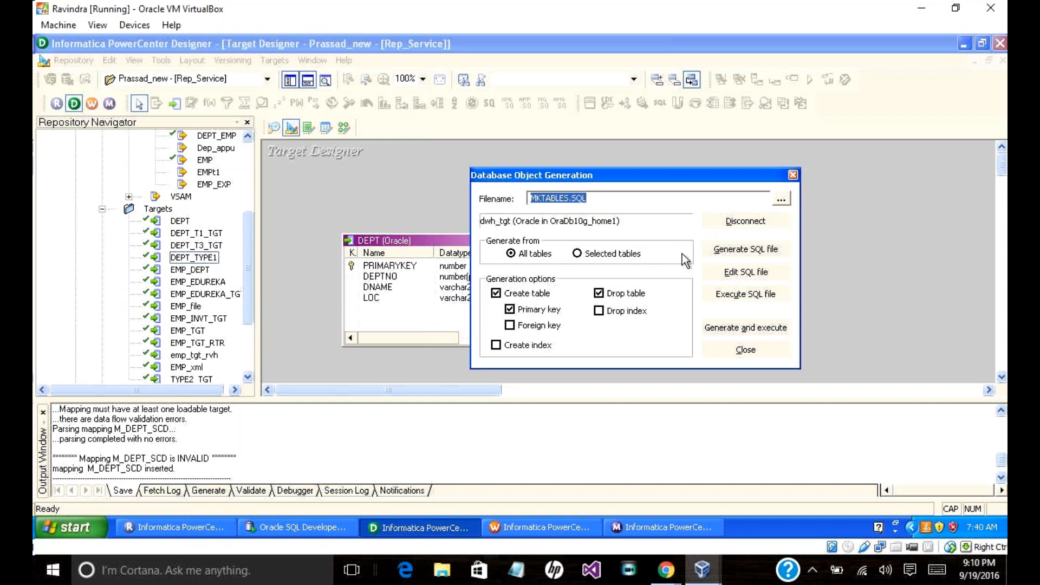
pyautogui.click(740, 330)
pyautogui.click(606, 297)
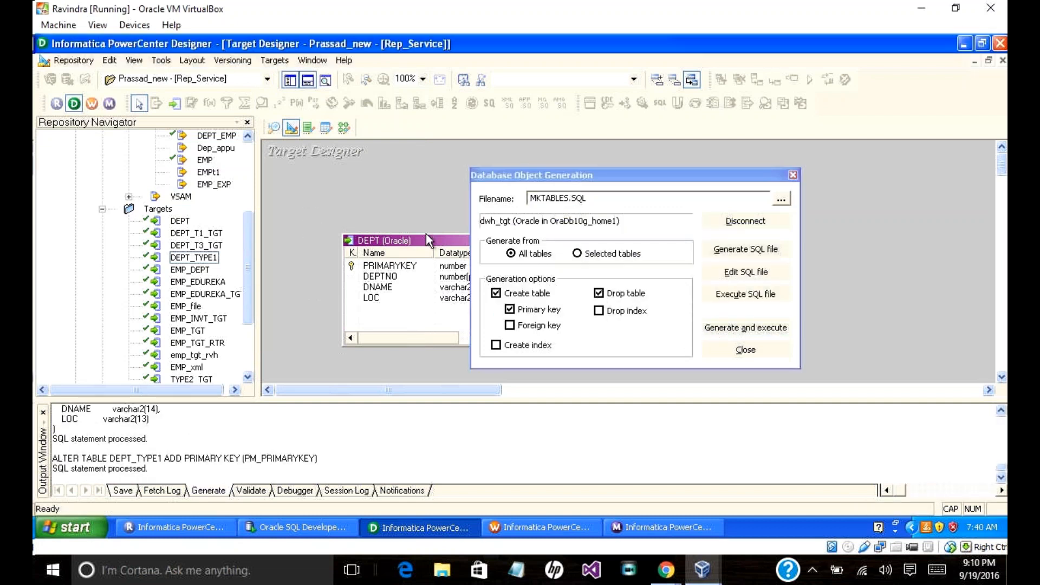
pyautogui.click(739, 352)
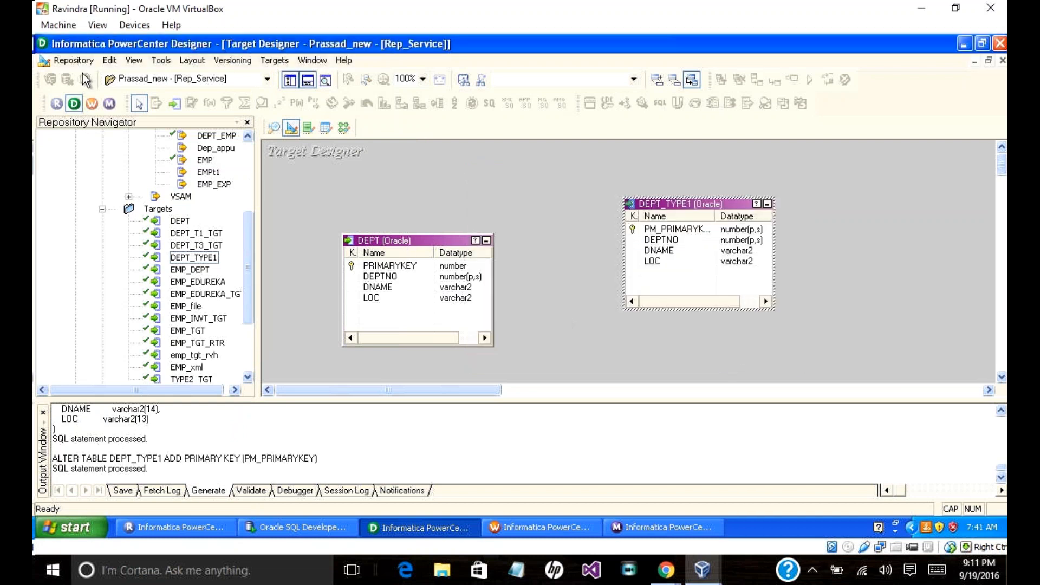
# Step: Save in Designer (no changes detected) and check the S_M_TYPE1 session in Workflow Manager
pyautogui.click(73, 60)
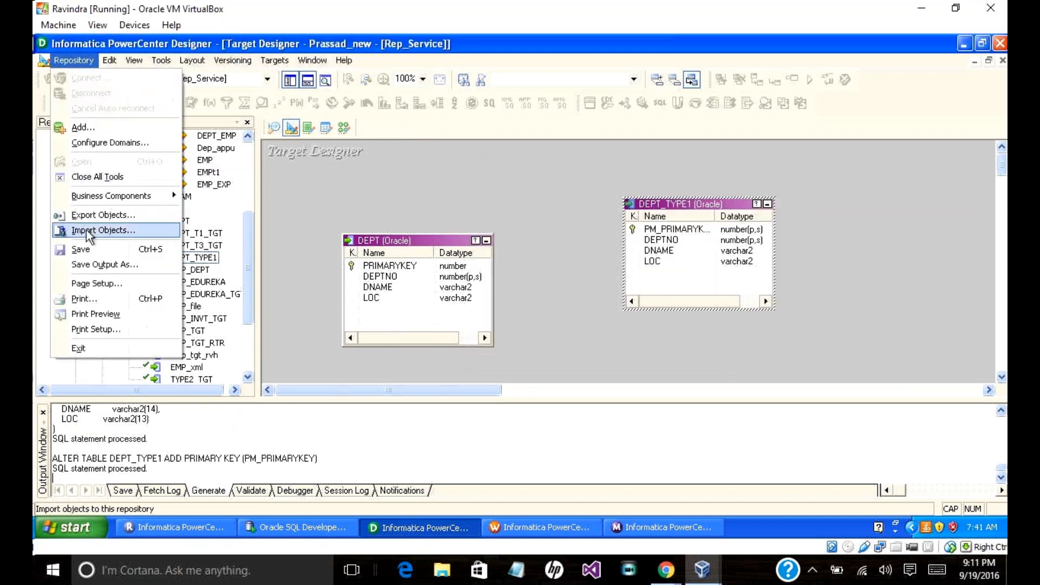
pyautogui.click(93, 248)
pyautogui.click(529, 309)
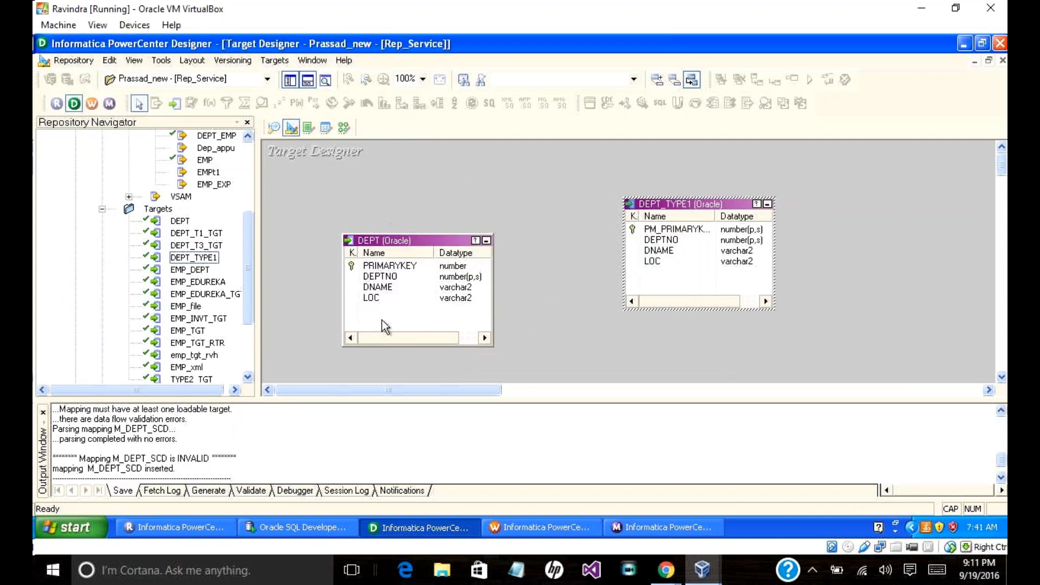
pyautogui.click(544, 528)
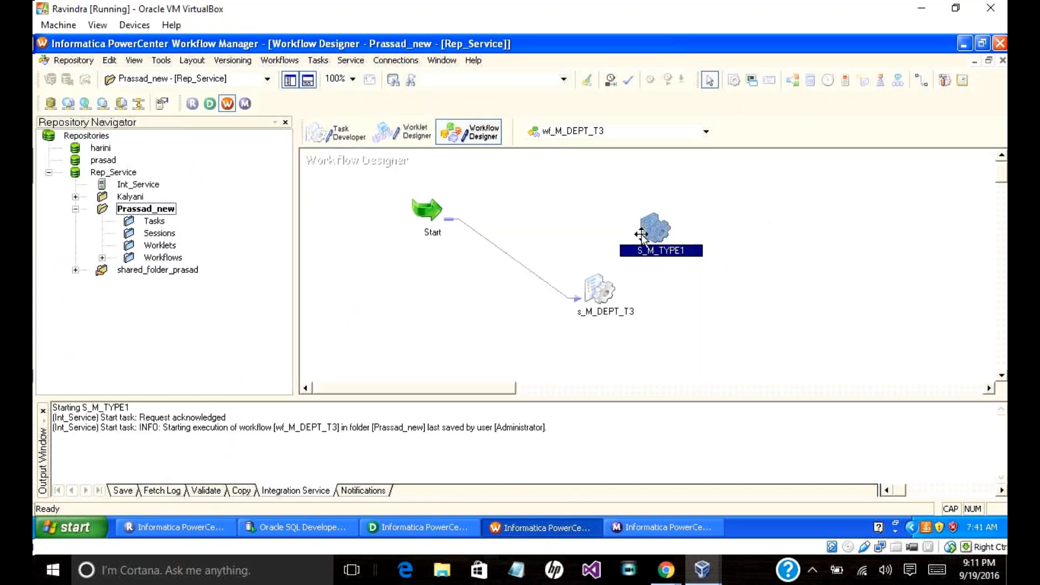
pyautogui.rightClick(656, 230)
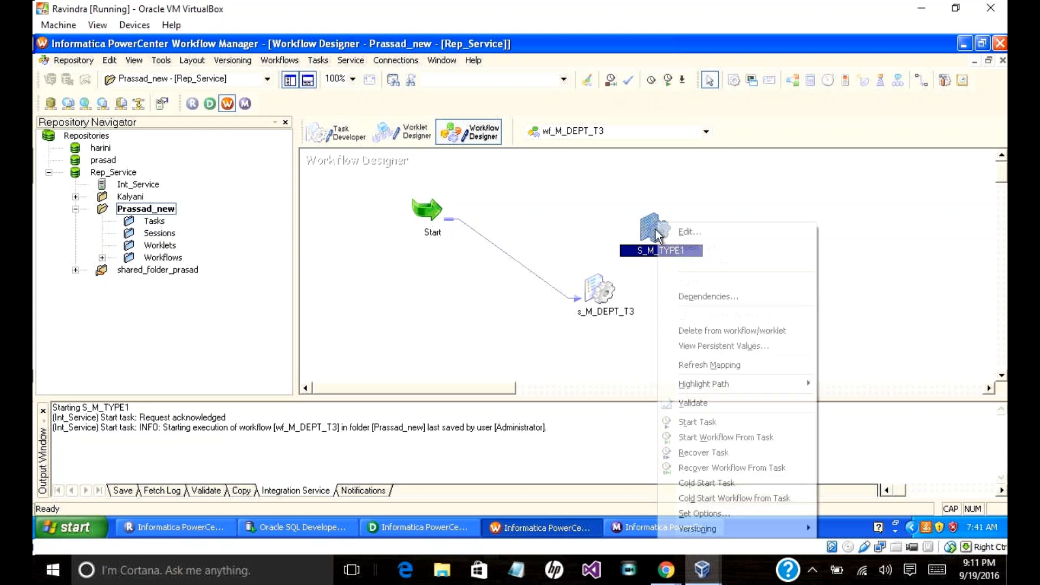
# Step: Bring up the M_TYPE1 mapping in Designer and save it again, dismissing the no-changes notice
pyautogui.click(405, 527)
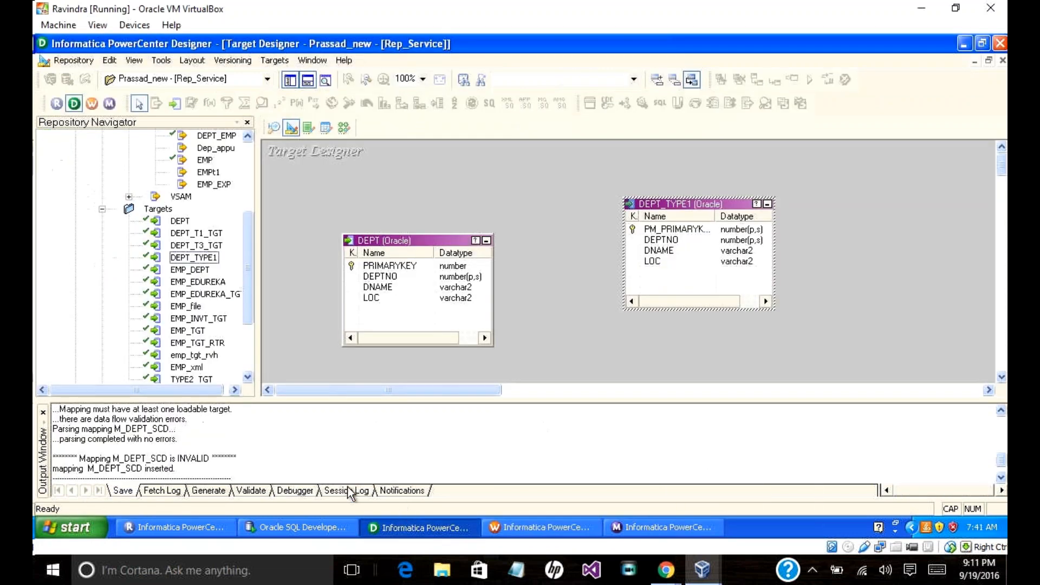
pyautogui.click(343, 129)
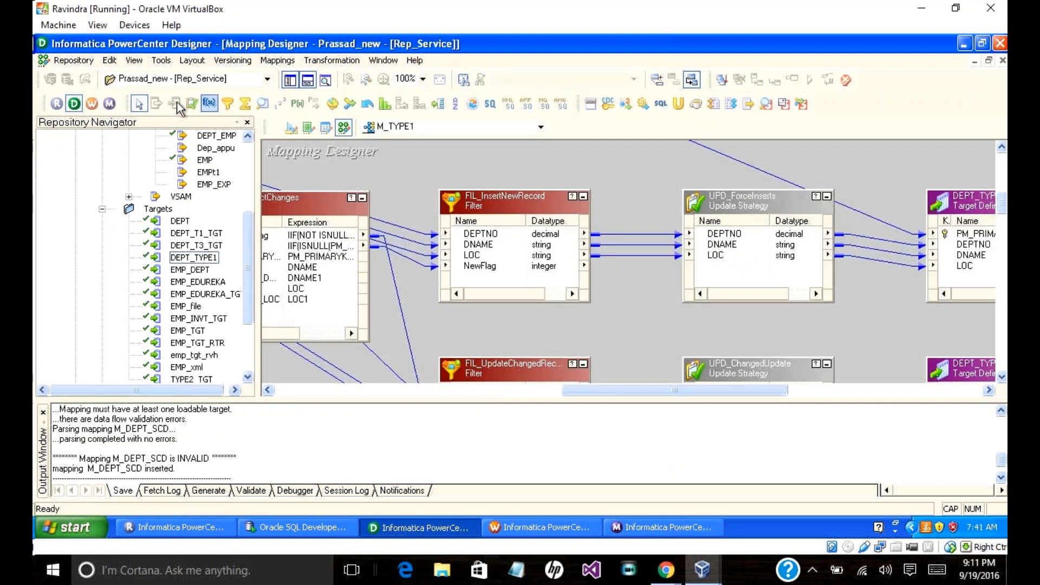
pyautogui.click(65, 60)
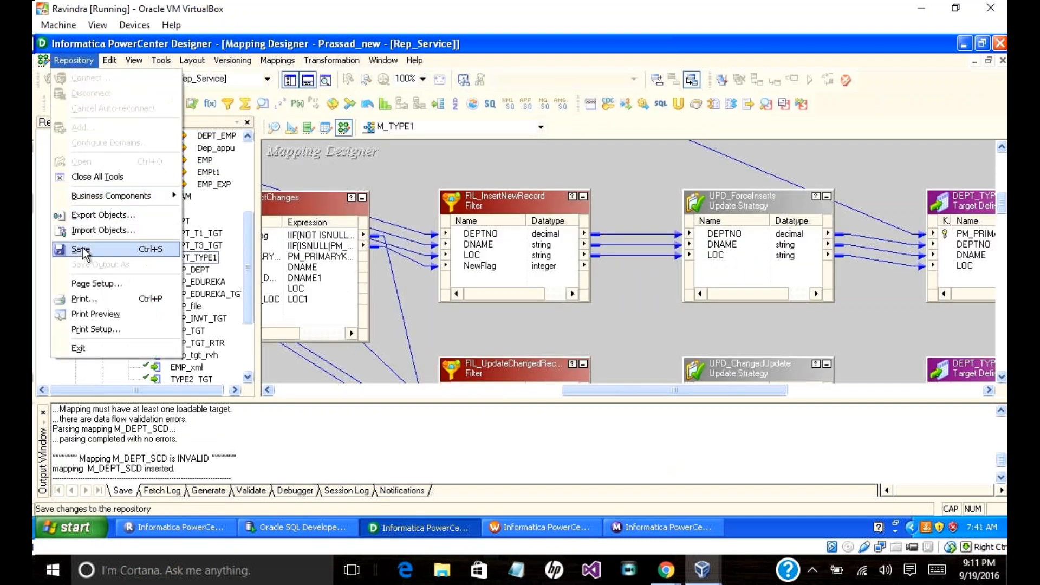
pyautogui.click(83, 249)
pyautogui.click(534, 310)
# Step: Refresh the M_TYPE1 mapping on session S_M_TYPE1 and save the workflow
pyautogui.click(560, 534)
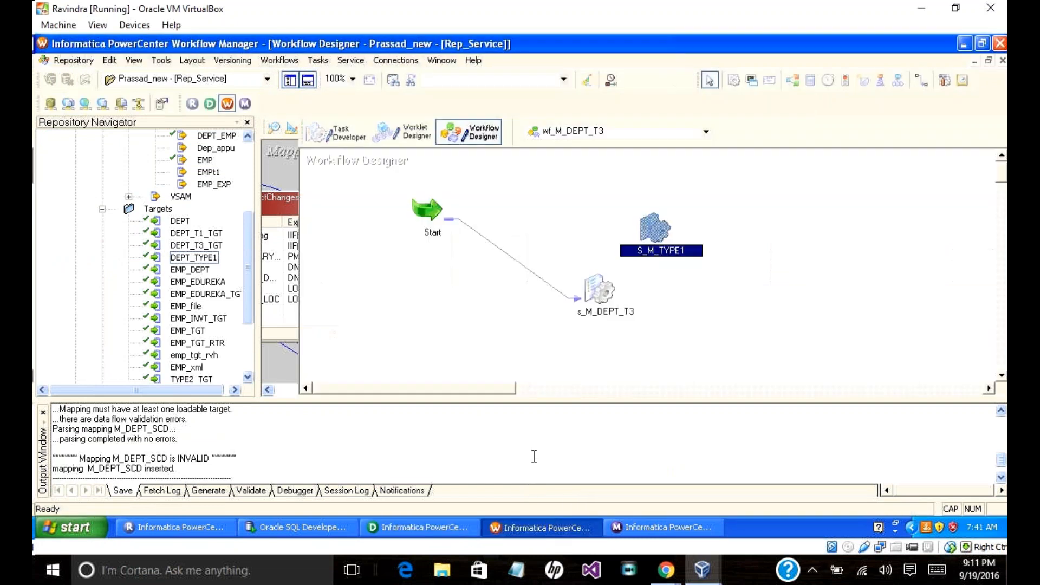
pyautogui.rightClick(646, 237)
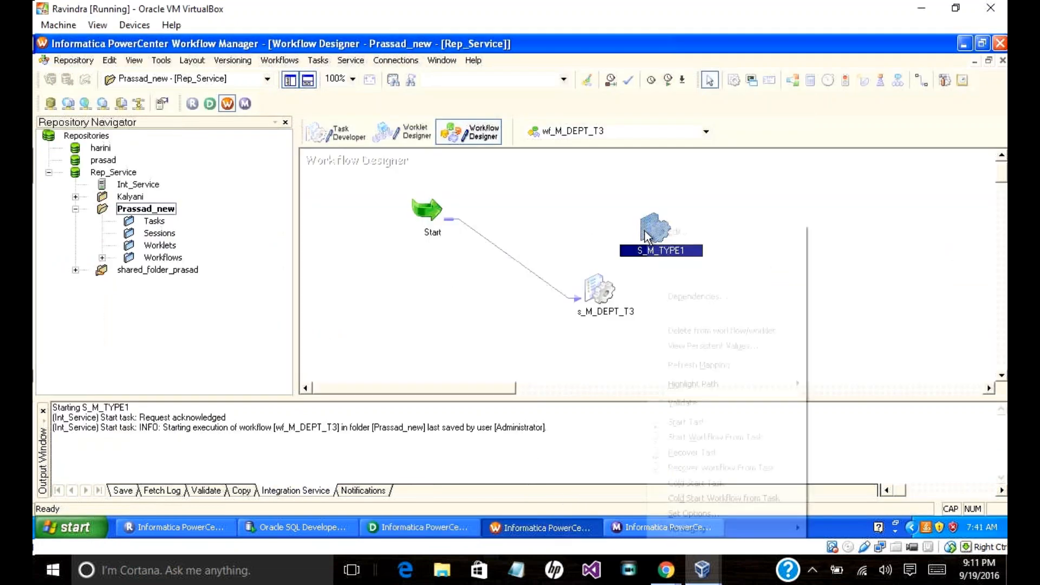
pyautogui.click(695, 365)
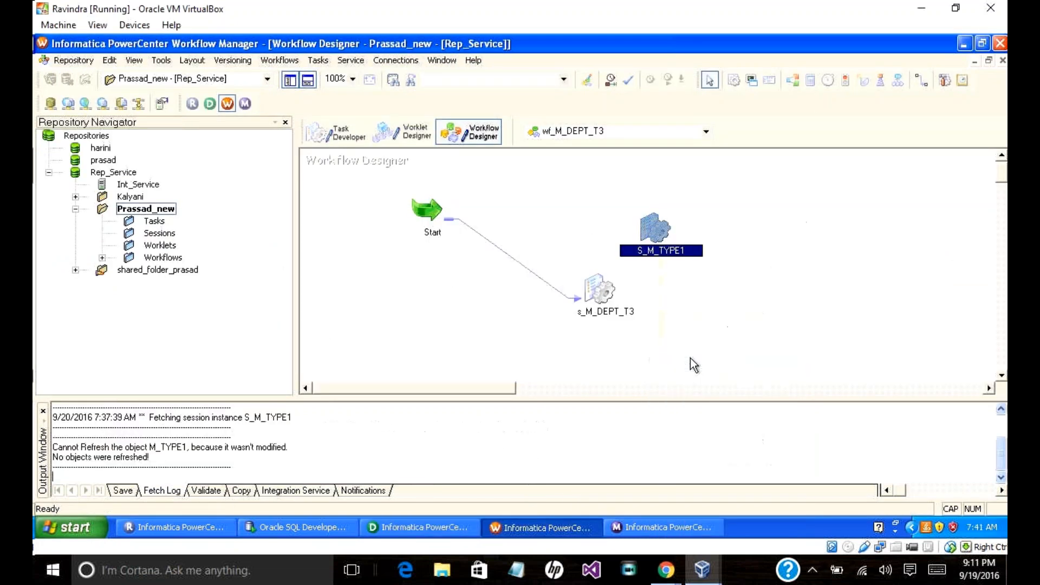
pyautogui.rightClick(648, 223)
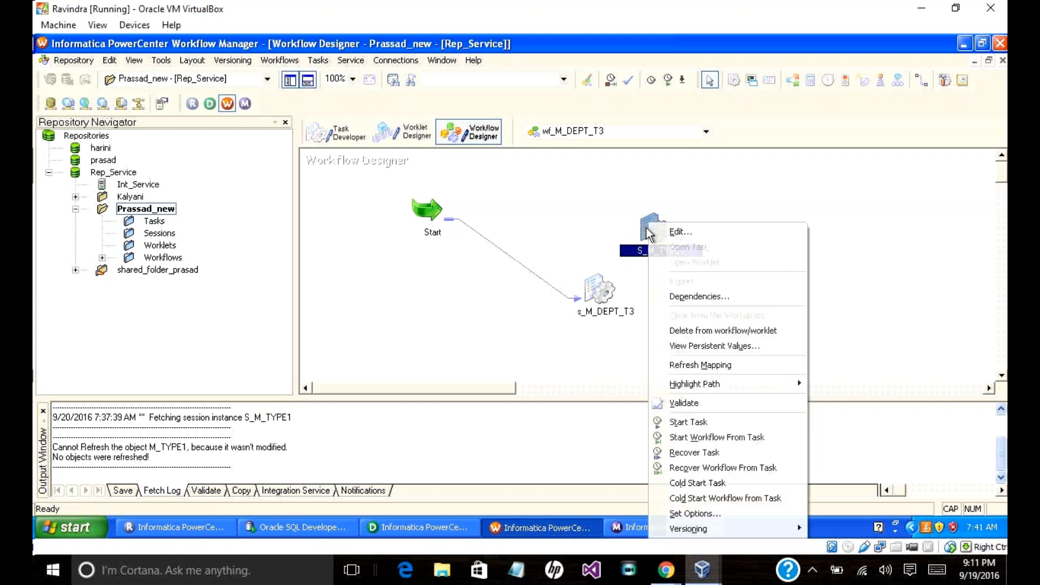
pyautogui.click(58, 60)
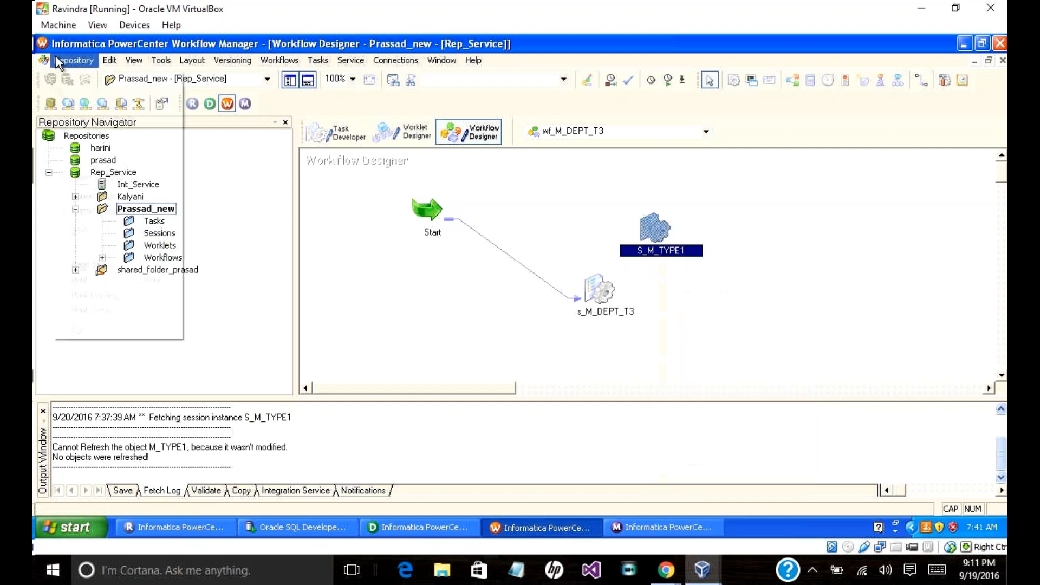
pyautogui.click(80, 230)
pyautogui.click(525, 304)
# Step: Run wf_M_DEPT_T3 starting from S_M_TYPE1 and switch to the Workflow Monitor
pyautogui.rightClick(652, 235)
pyautogui.click(714, 436)
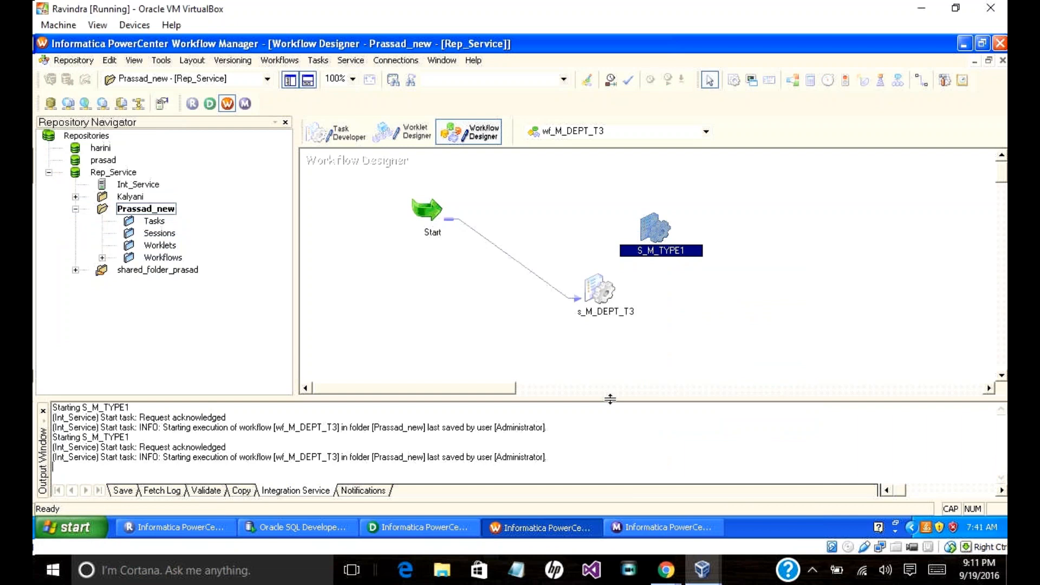
pyautogui.click(639, 528)
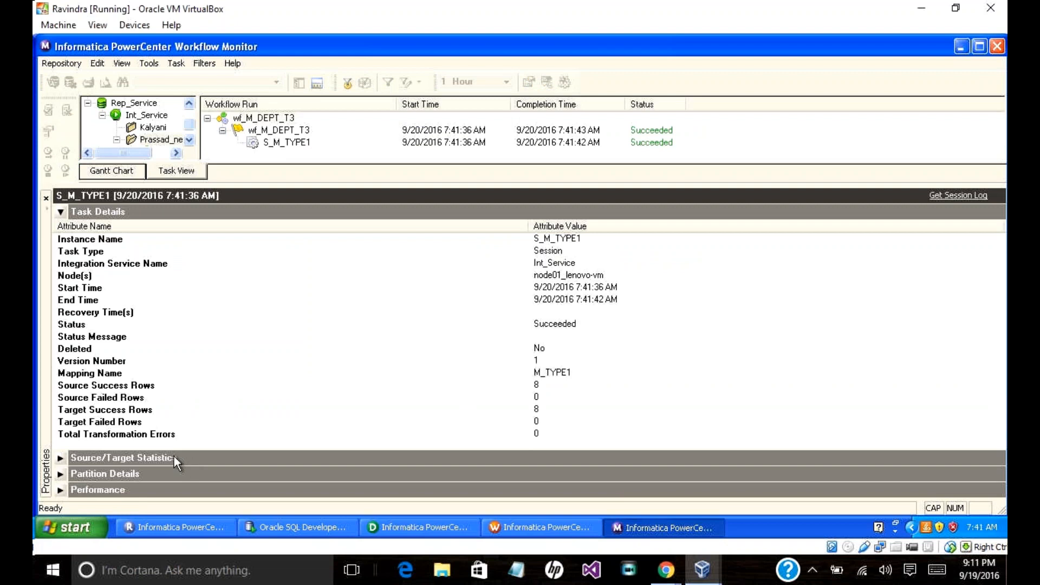
# Step: Check Source/Target Statistics showing 8 rows applied to DEPT_TYPE1, then switch to Oracle SQL Developer
pyautogui.click(60, 458)
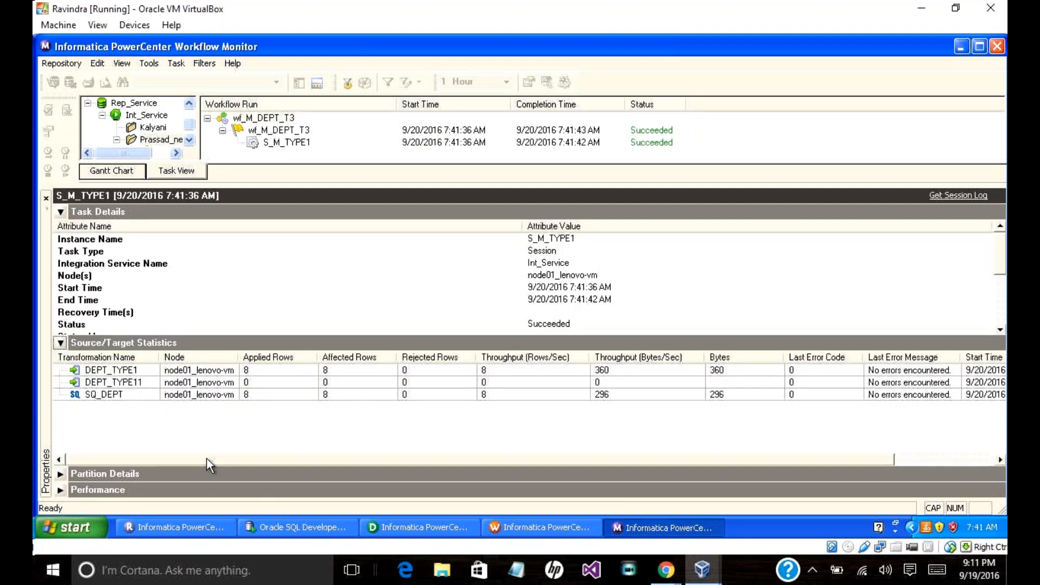
pyautogui.click(326, 528)
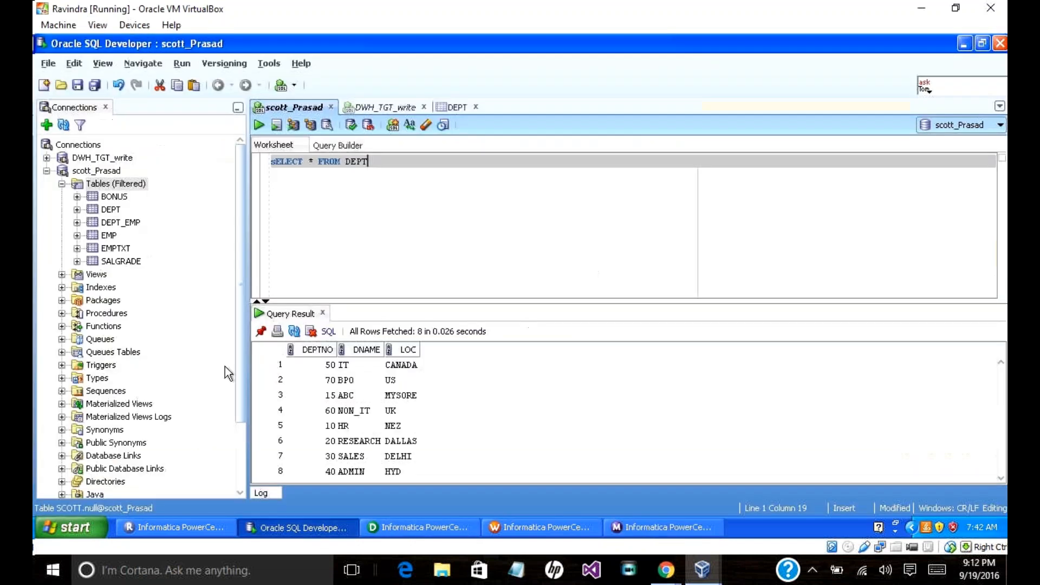
# Step: Run SELECT * FROM DEPT_TYPE1 on DWH_TGT_write to list its 8 keyed department rows
pyautogui.click(380, 106)
pyautogui.click(378, 164)
pyautogui.write('_typ')
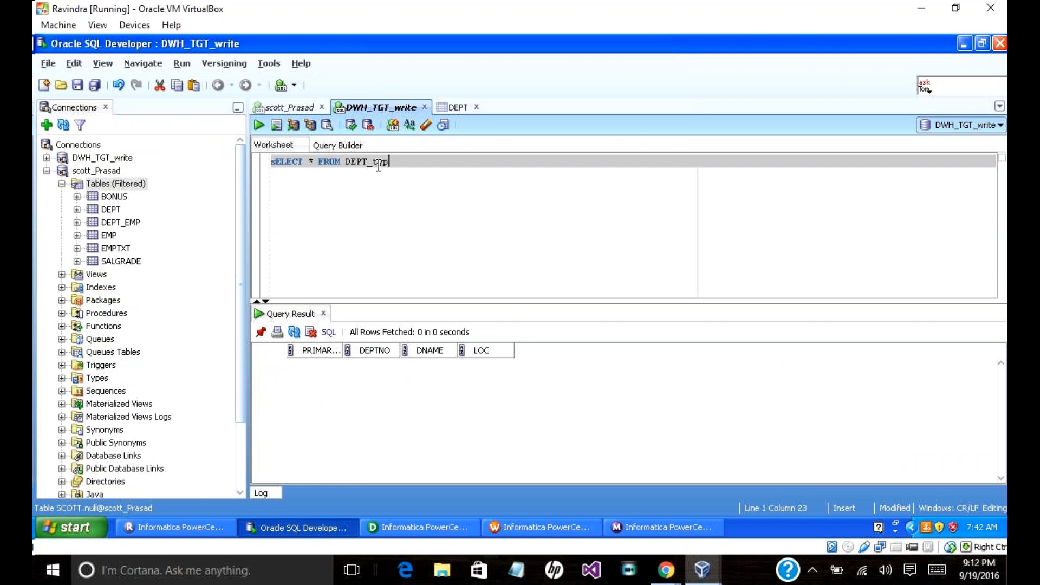
pyautogui.press('BackSpace')
pyautogui.press('BackSpace')
pyautogui.press('BackSpace')
pyautogui.write('TYP')
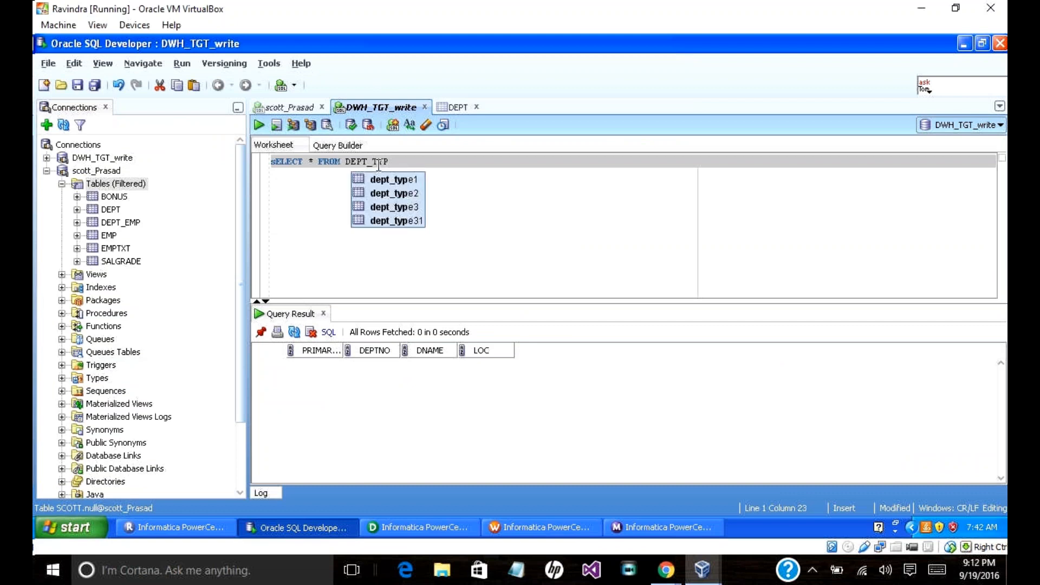
pyautogui.write('E1')
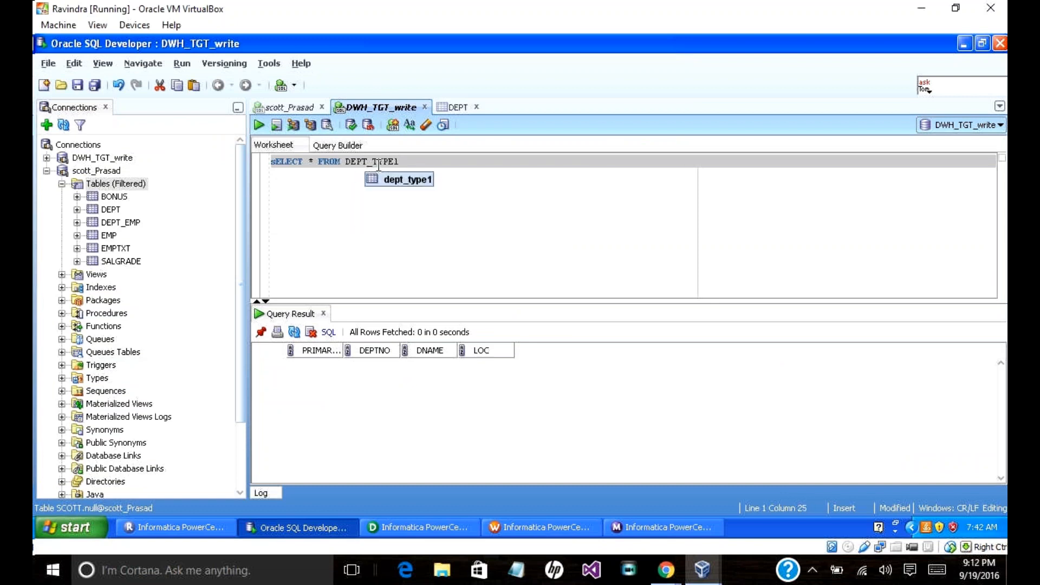
pyautogui.click(260, 123)
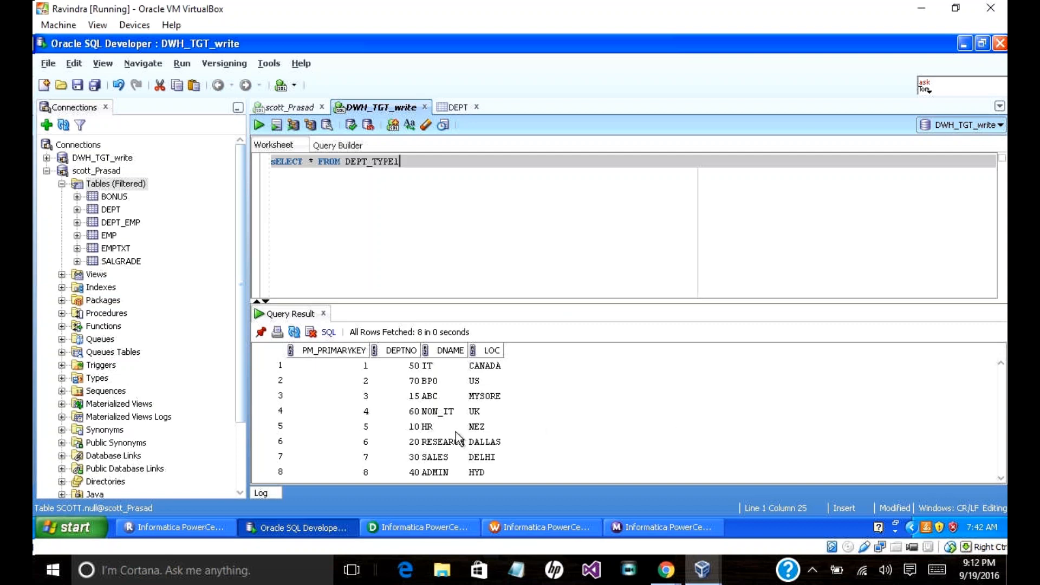
pyautogui.click(619, 526)
# Step: Restart the S_M_TYPE1 session and confirm it succeeds with 0 rows applied to DEPT_TYPE1
pyautogui.rightClick(271, 143)
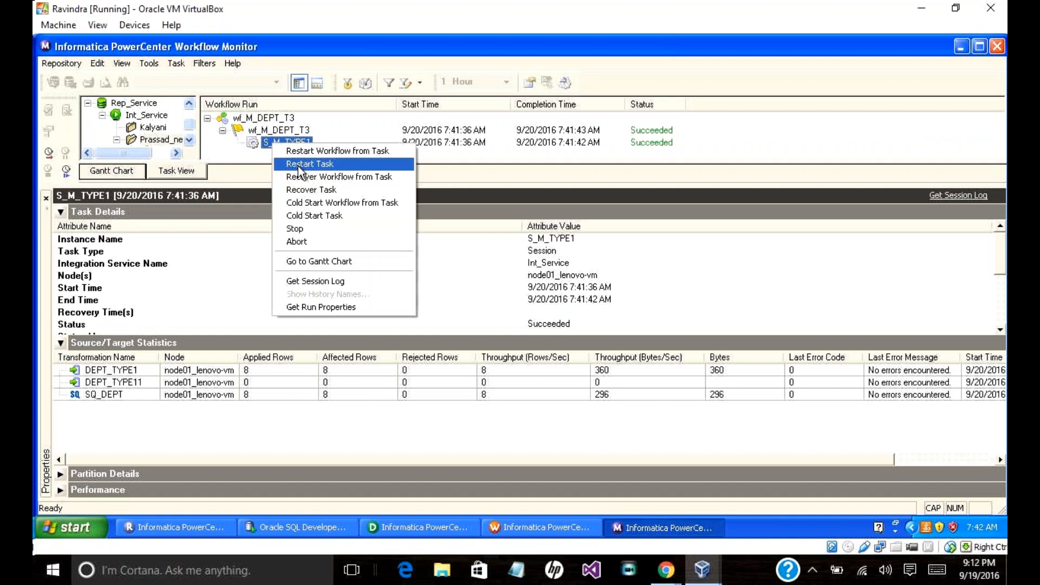
pyautogui.click(298, 163)
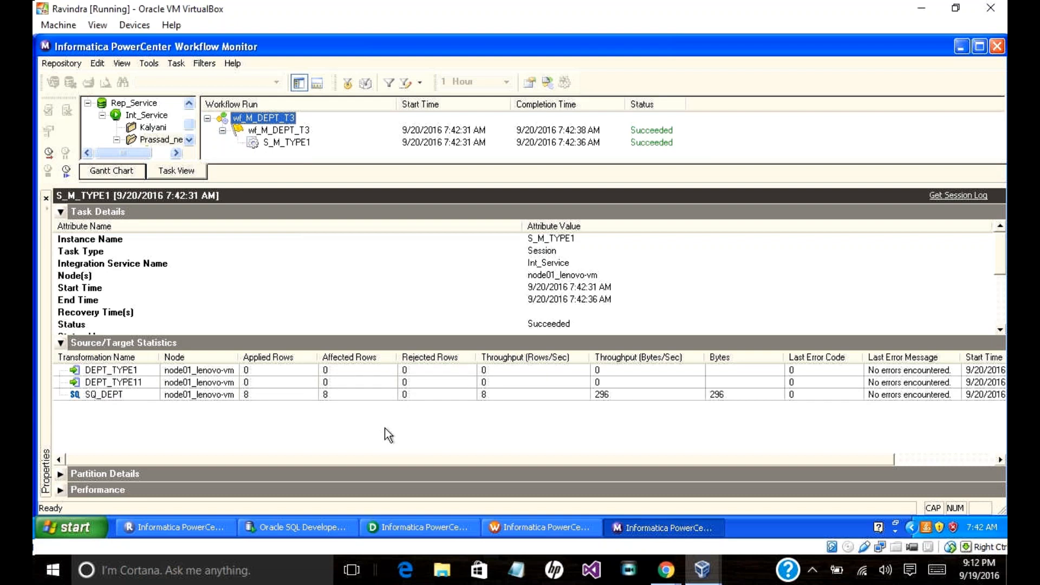
pyautogui.click(330, 533)
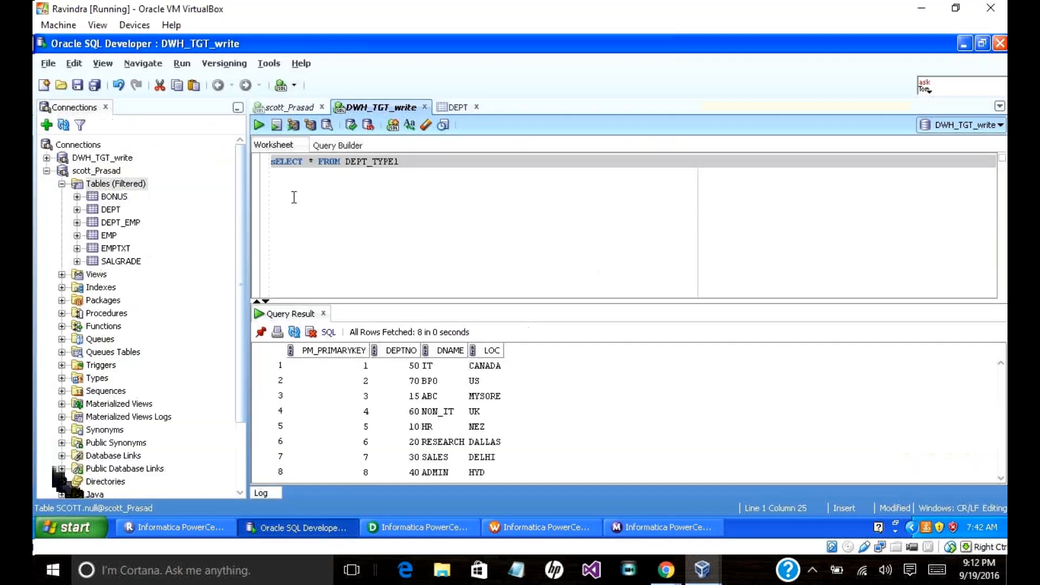
pyautogui.click(257, 126)
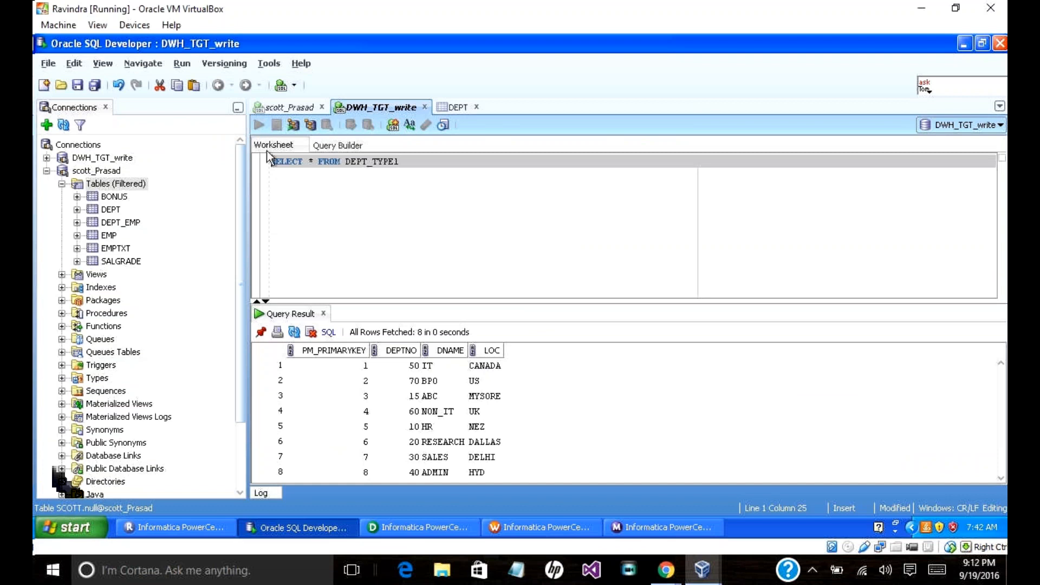
pyautogui.click(575, 528)
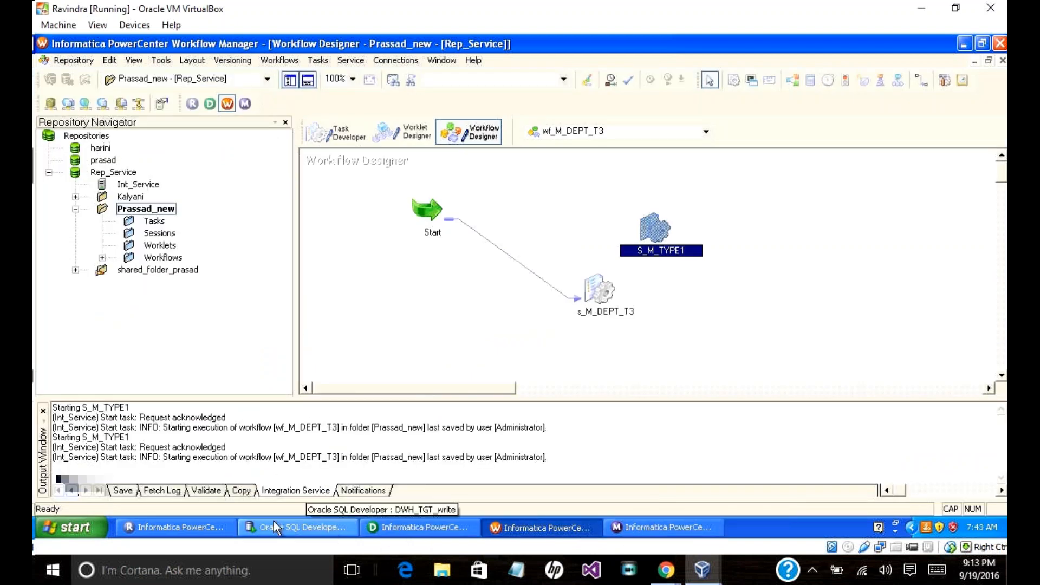
pyautogui.click(297, 527)
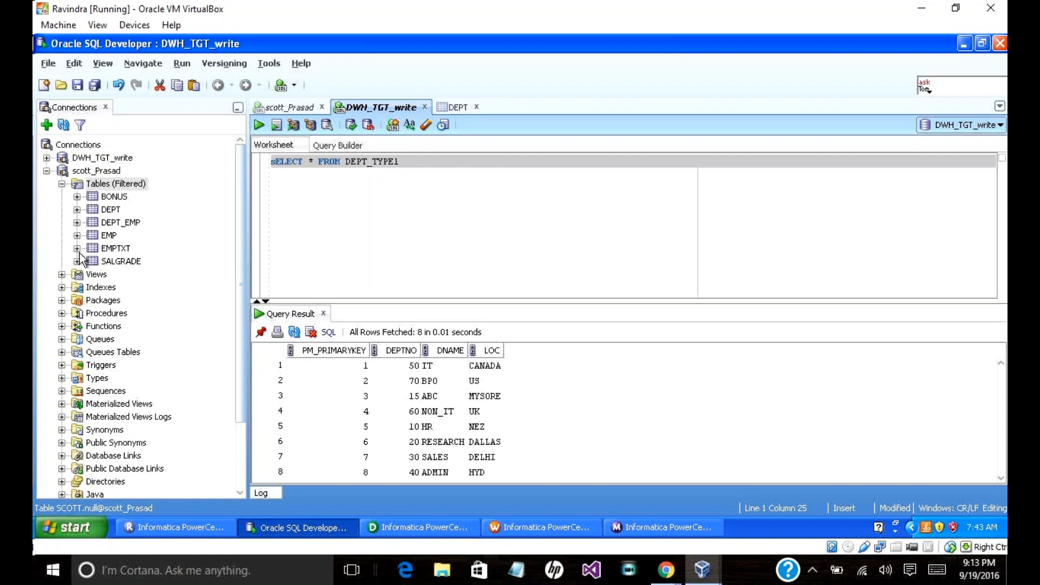
# Step: Open the DEPT table's Data grid from the Connections tree
pyautogui.click(77, 235)
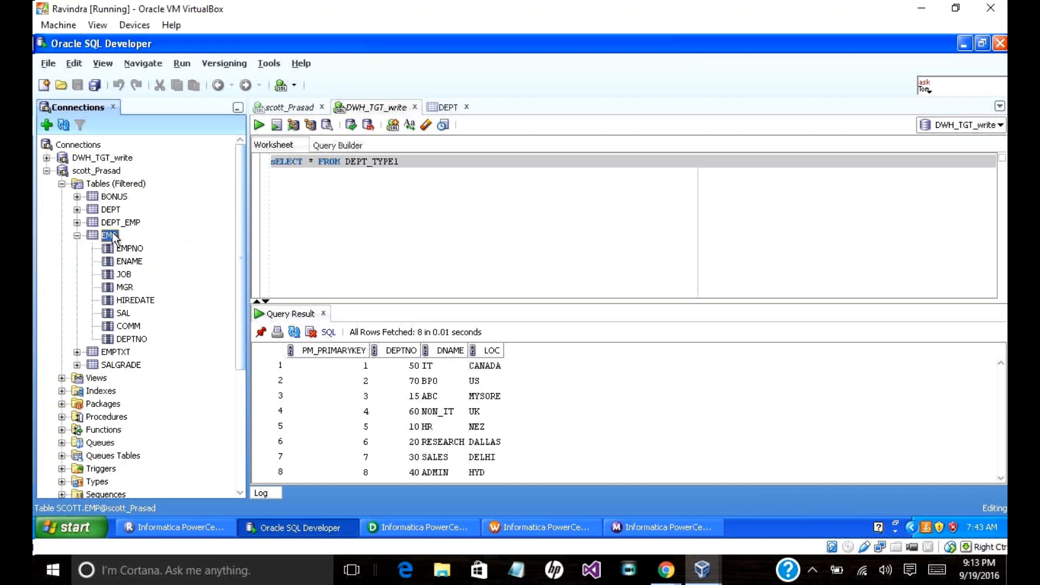
pyautogui.click(77, 236)
pyautogui.click(100, 211)
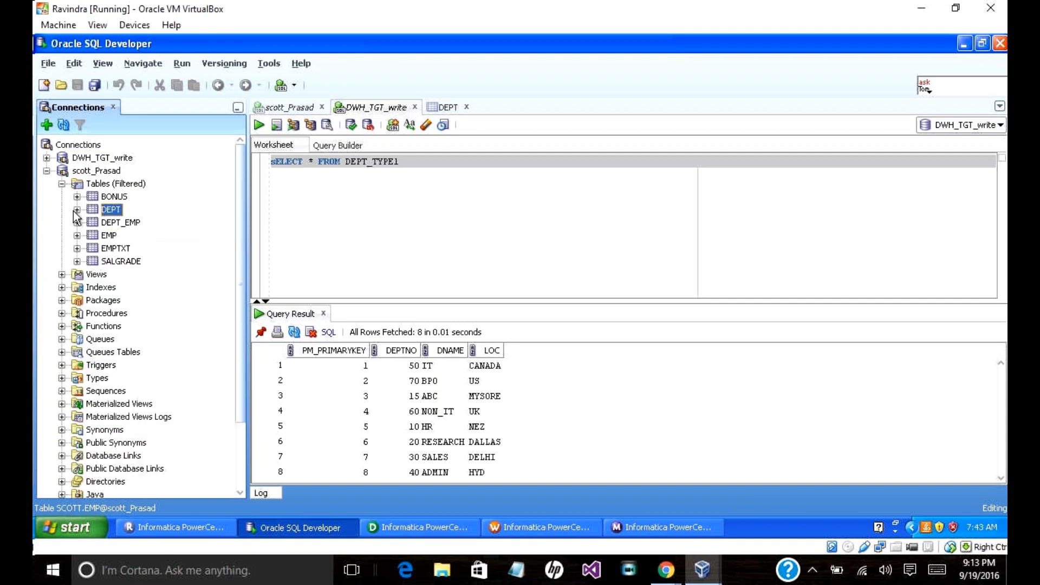
pyautogui.click(77, 210)
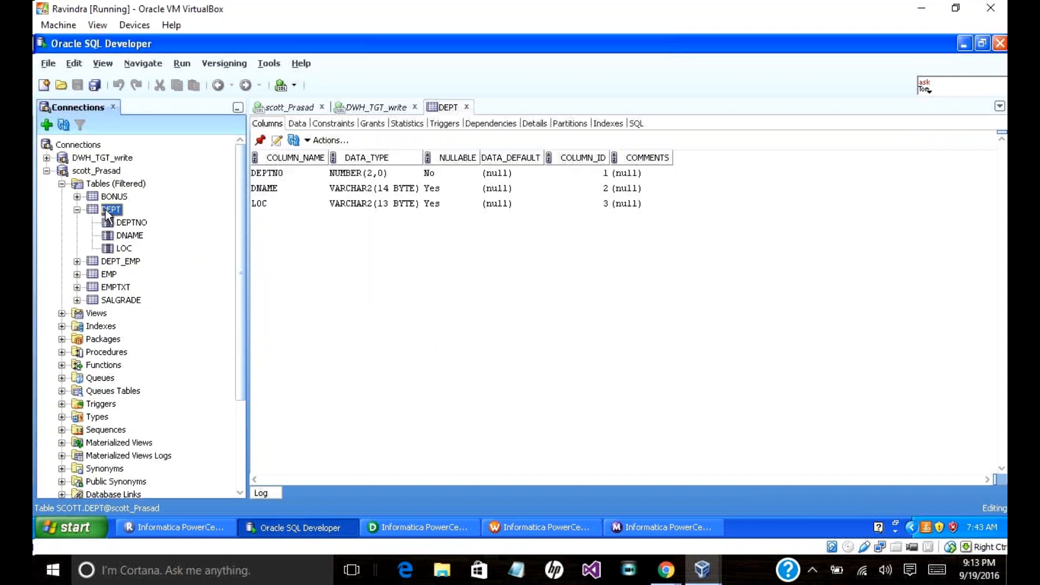
pyautogui.doubleClick(109, 211)
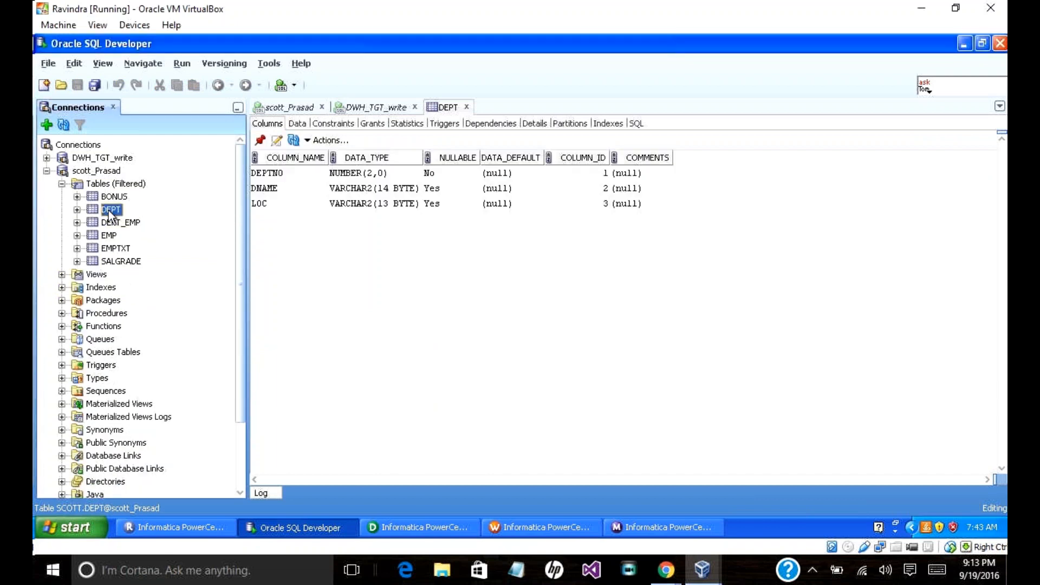
pyautogui.doubleClick(108, 210)
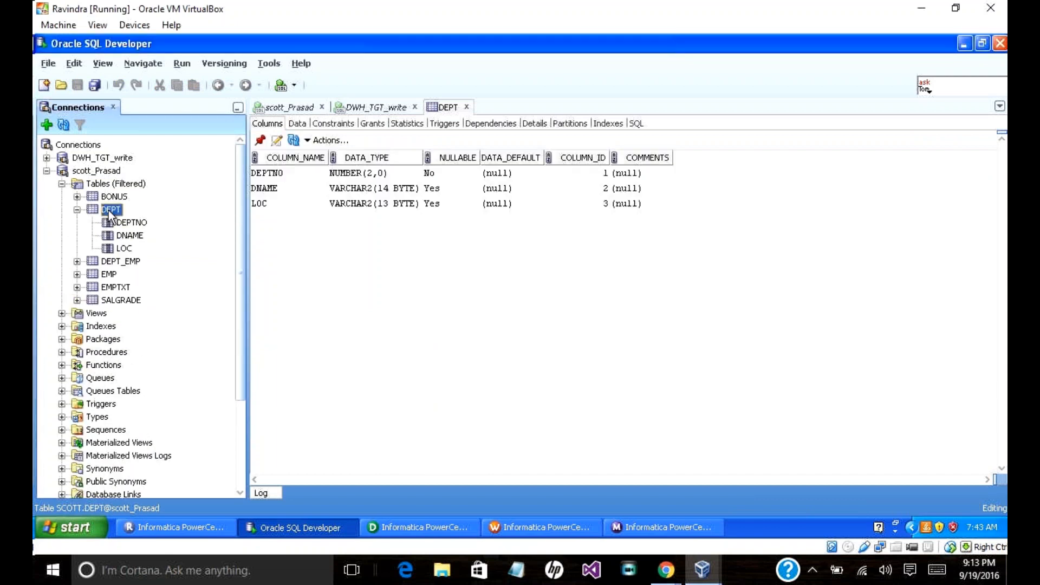
pyautogui.click(289, 126)
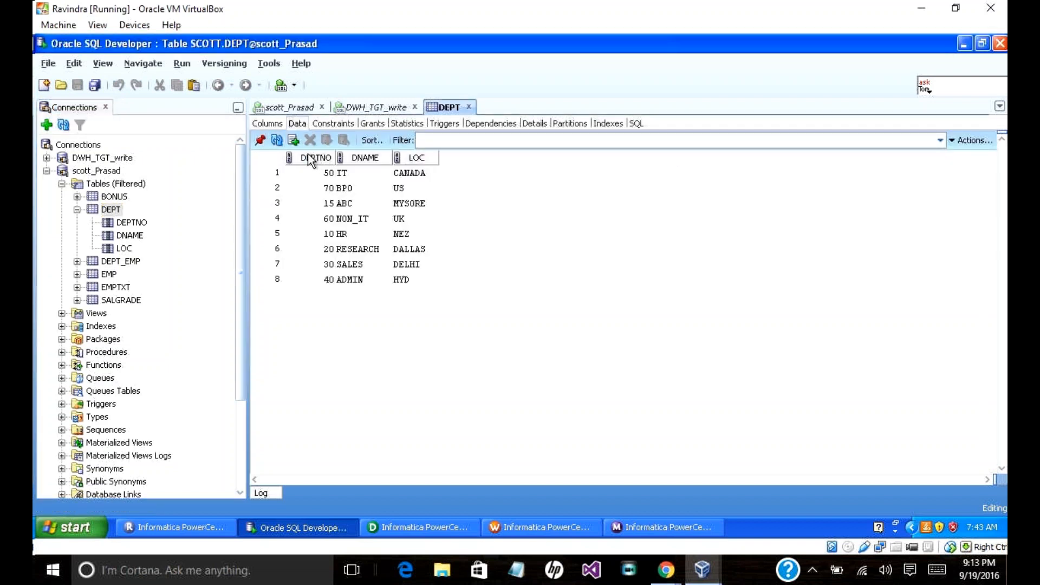
# Step: Insert a DEPT row with 80, MKT, HYD and commit it
pyautogui.click(294, 142)
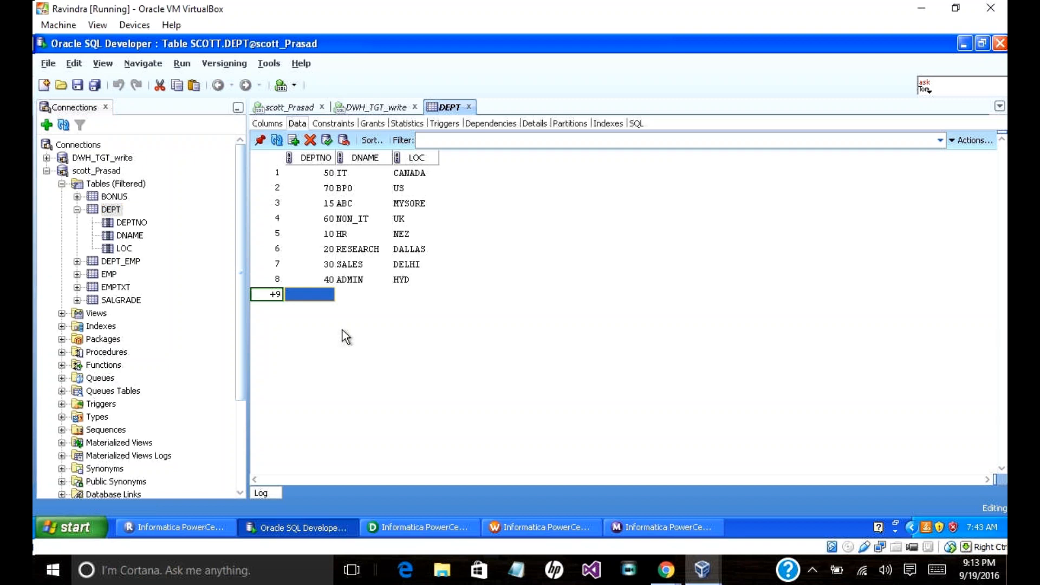
pyautogui.write('80')
pyautogui.press('Tab')
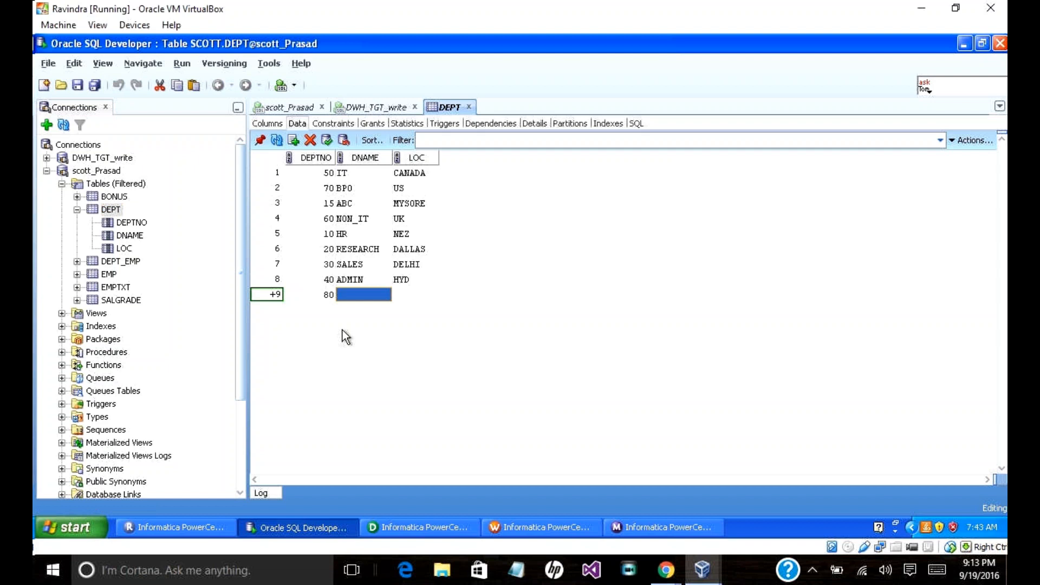
pyautogui.write('mkt')
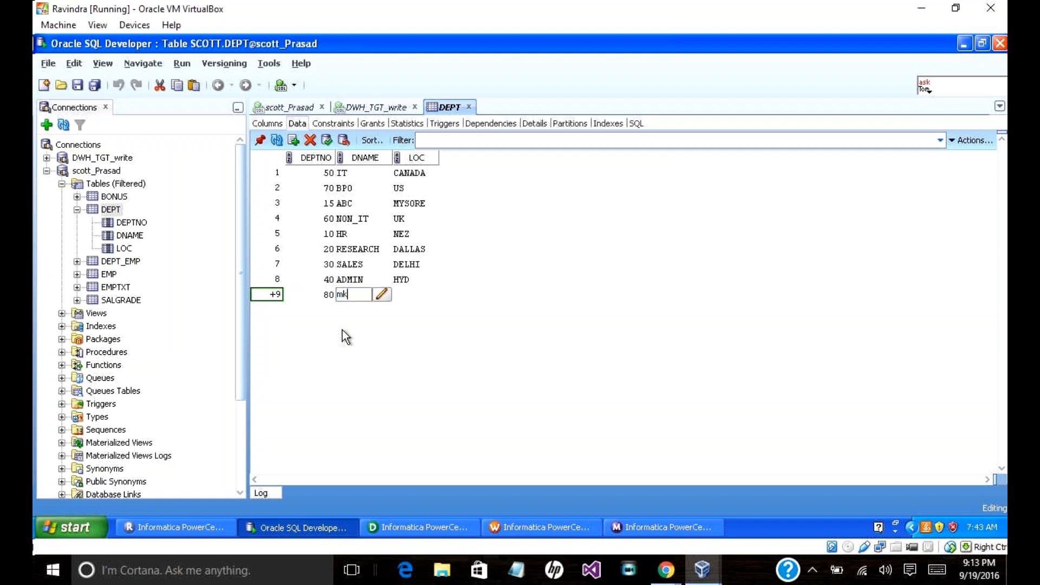
pyautogui.press('BackSpace')
pyautogui.press('BackSpace')
pyautogui.press('BackSpace')
pyautogui.write('MKT')
pyautogui.press('Tab')
pyautogui.write('HYD')
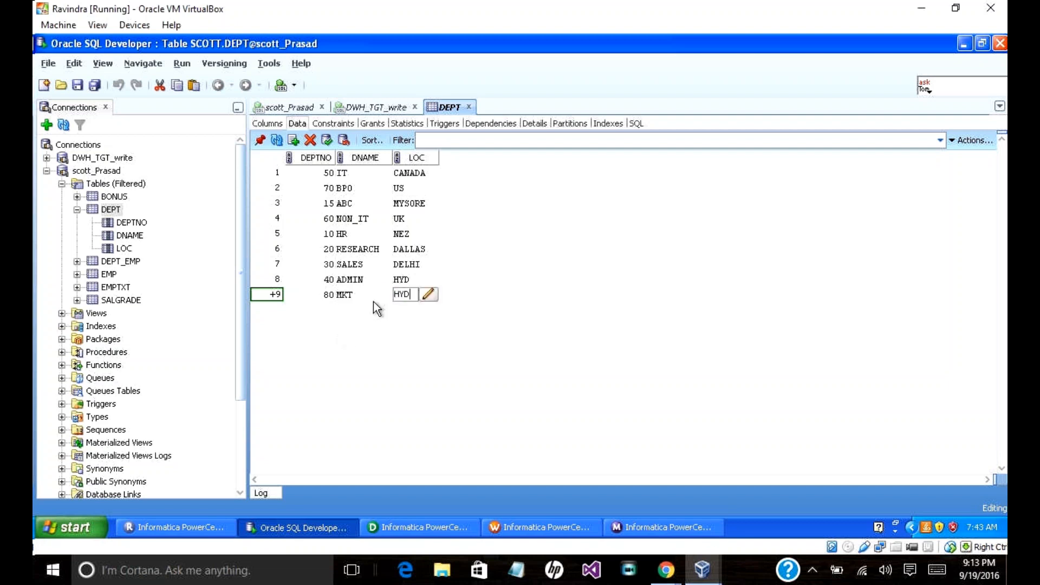
pyautogui.click(327, 140)
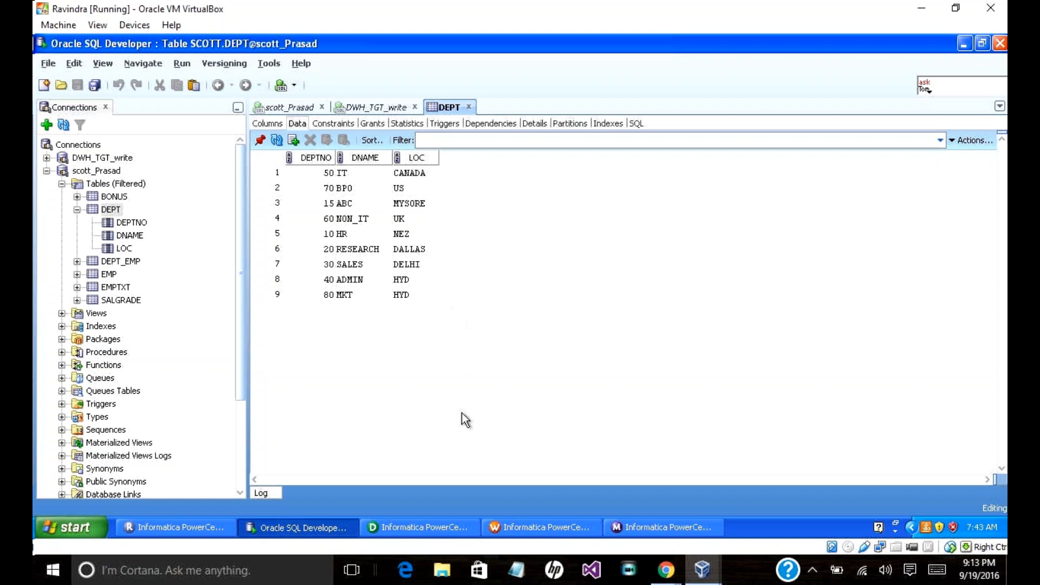
# Step: Restart the workflow from S_M_TYPE1 and confirm 1 of 9 source rows reaches DEPT_TYPE1
pyautogui.click(629, 528)
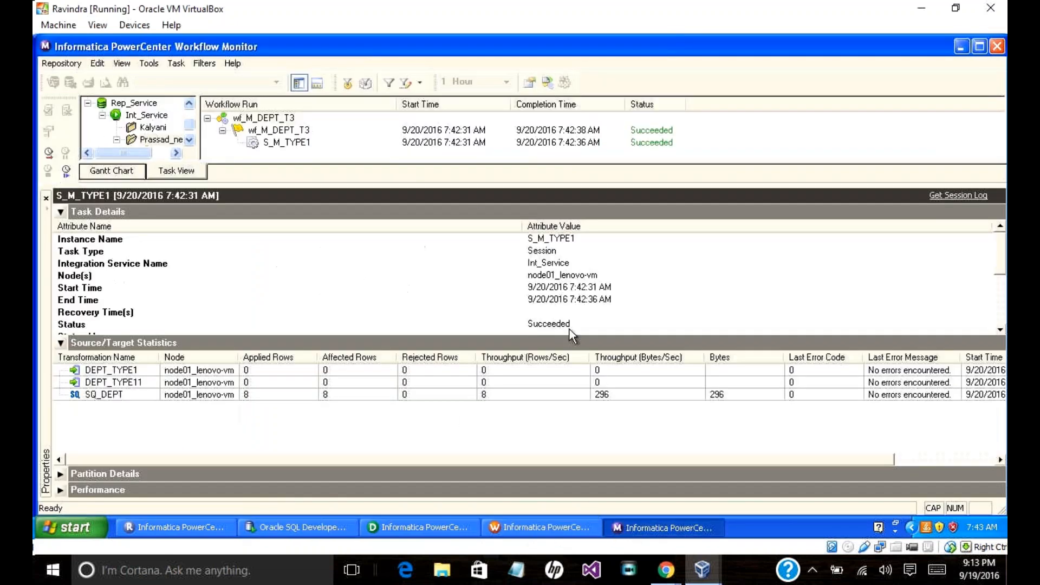
pyautogui.rightClick(291, 141)
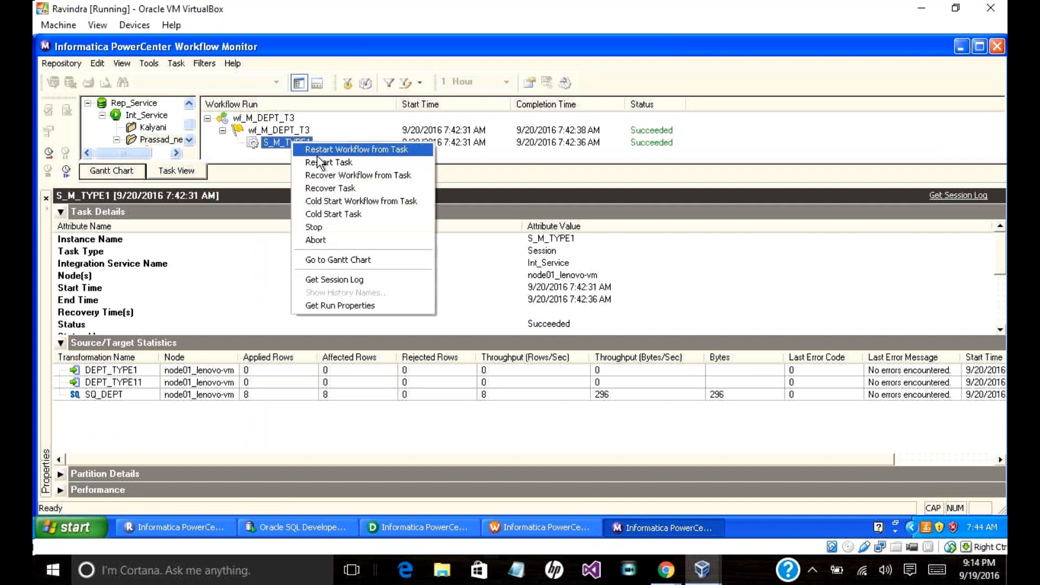
pyautogui.click(320, 162)
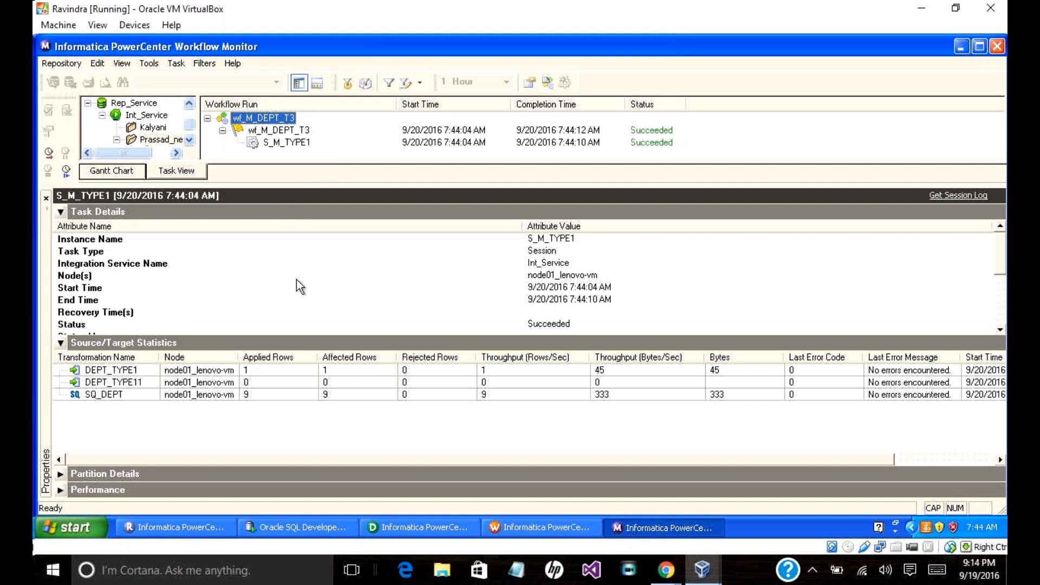
pyautogui.click(304, 534)
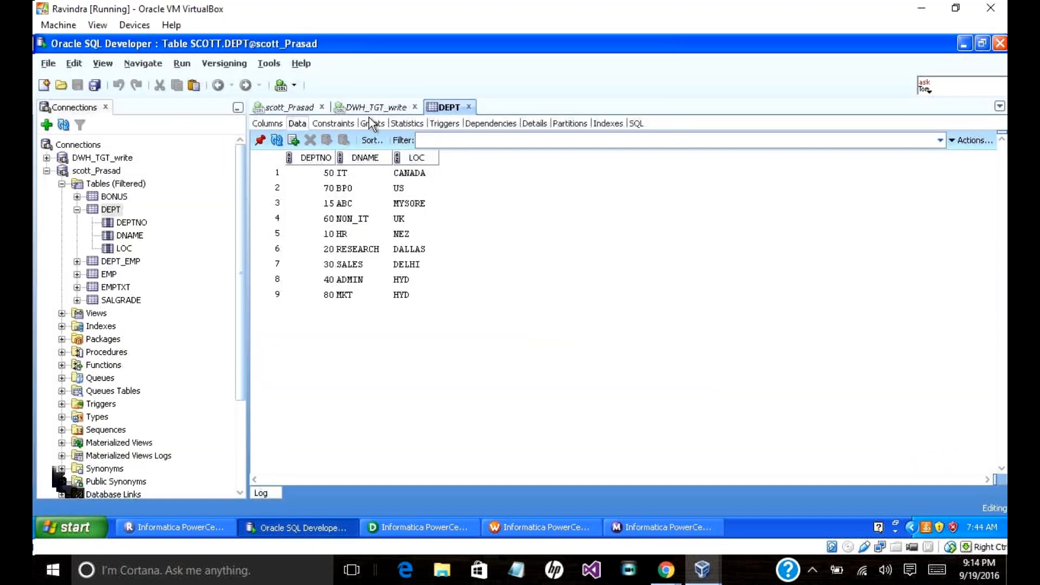
pyautogui.click(627, 532)
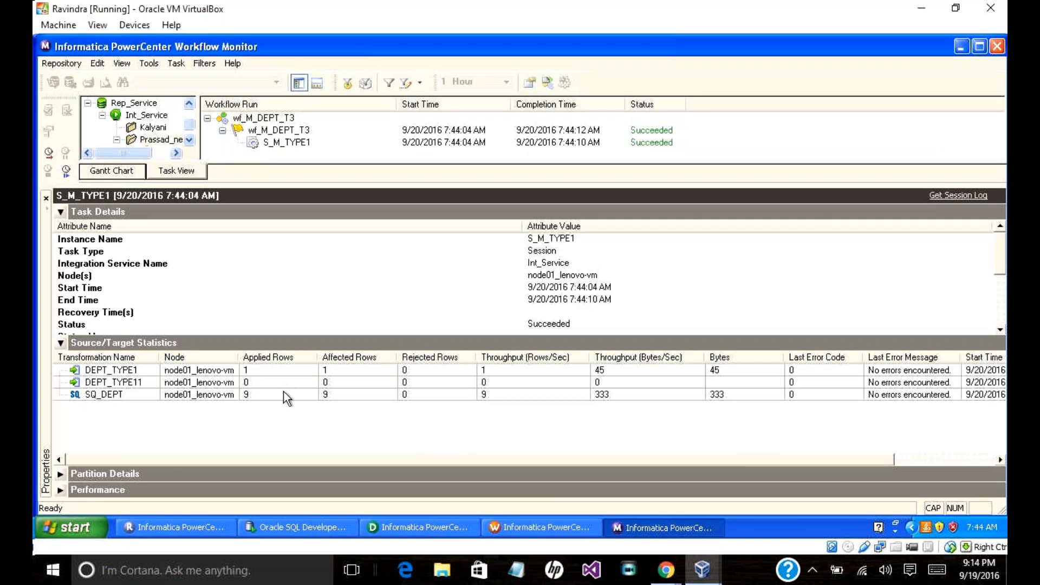
pyautogui.click(276, 534)
# Step: Rerun the DEPT_TYPE1 query and review its 9 rows, including new 80 MKT HYD
pyautogui.click(340, 107)
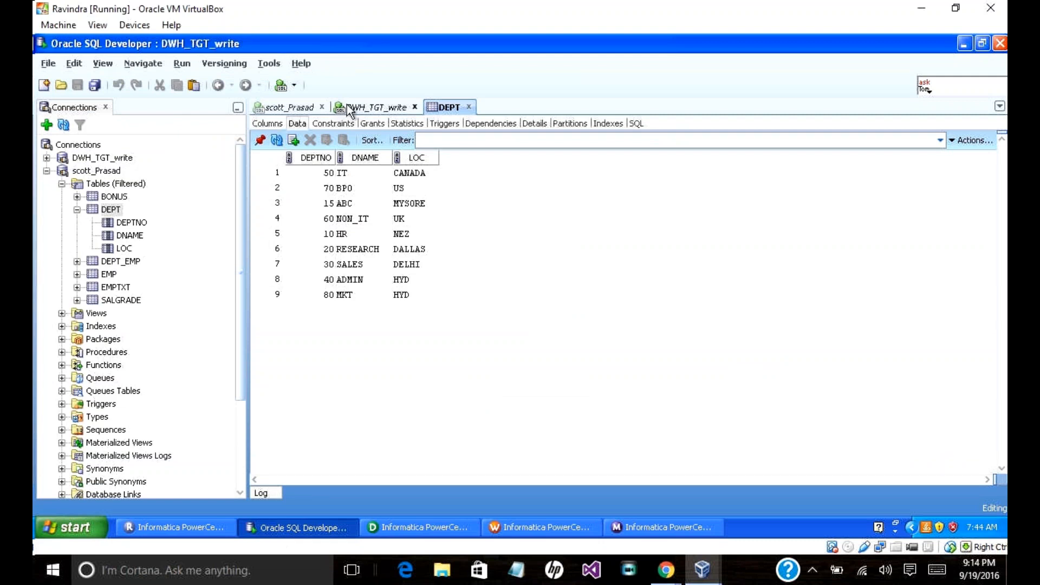
pyautogui.click(259, 125)
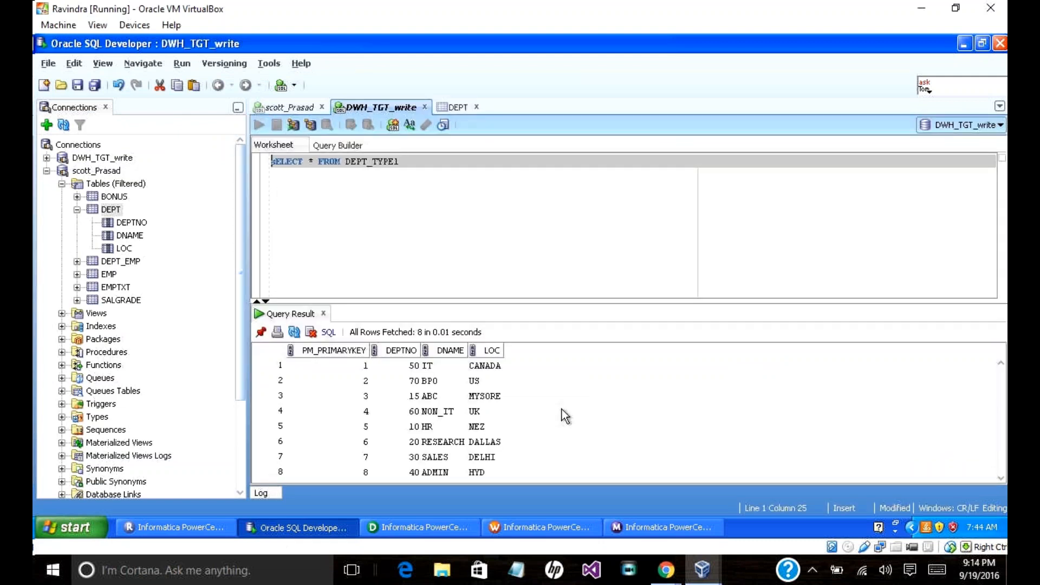
pyautogui.scroll(-1, 561, 408)
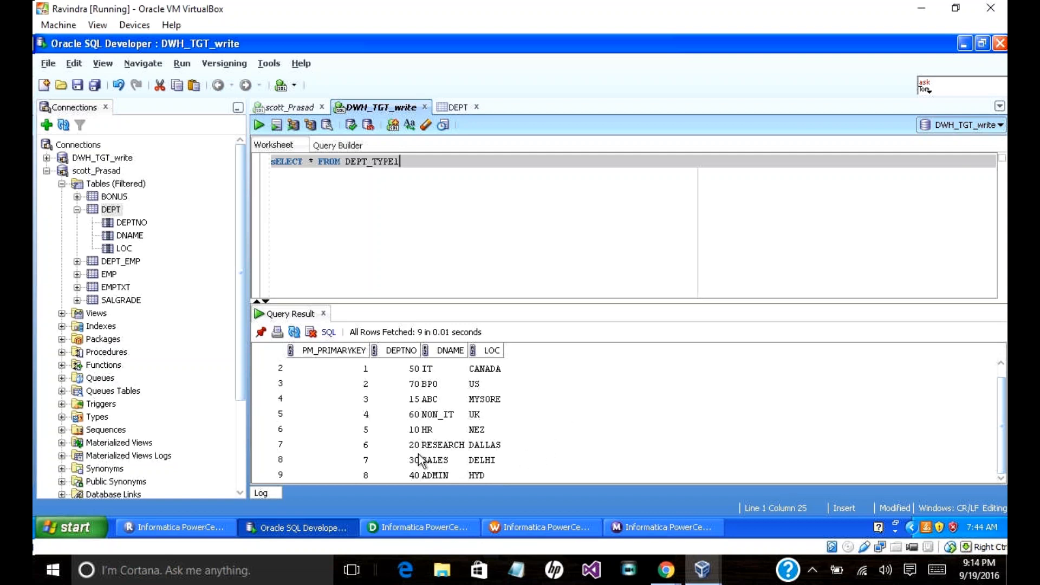
pyautogui.click(398, 446)
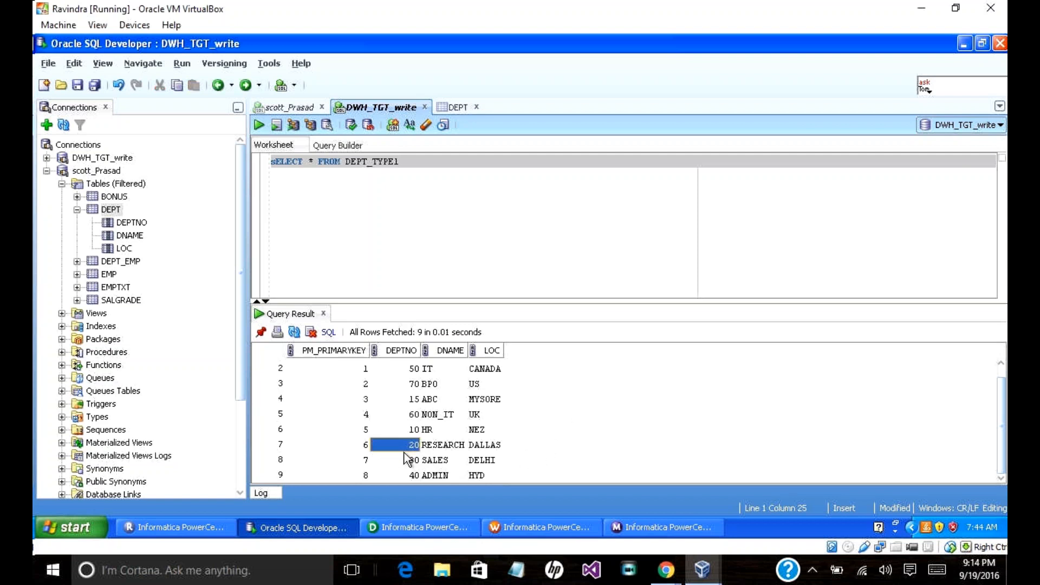
pyautogui.click(326, 475)
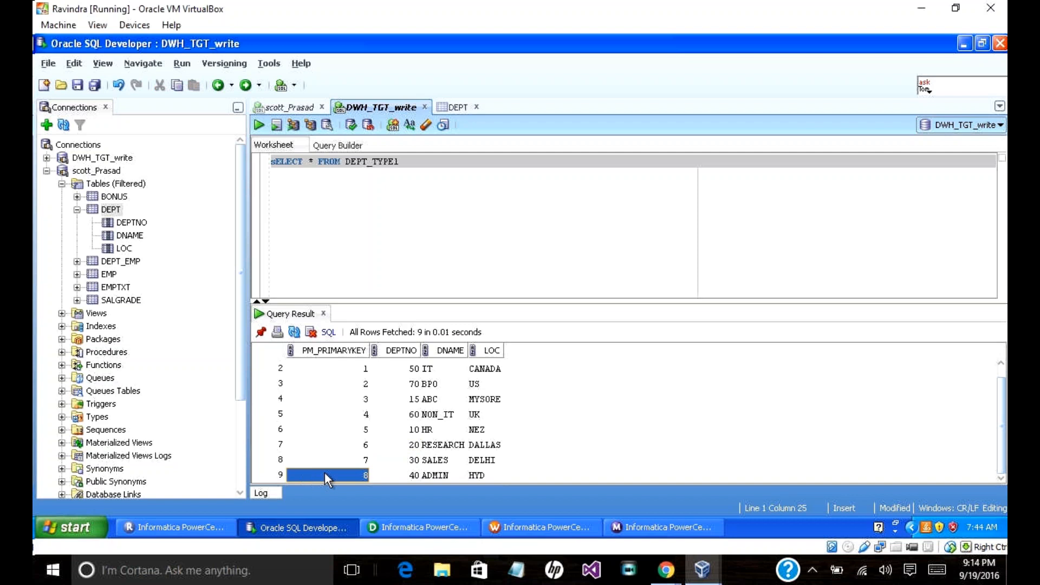
pyautogui.click(434, 476)
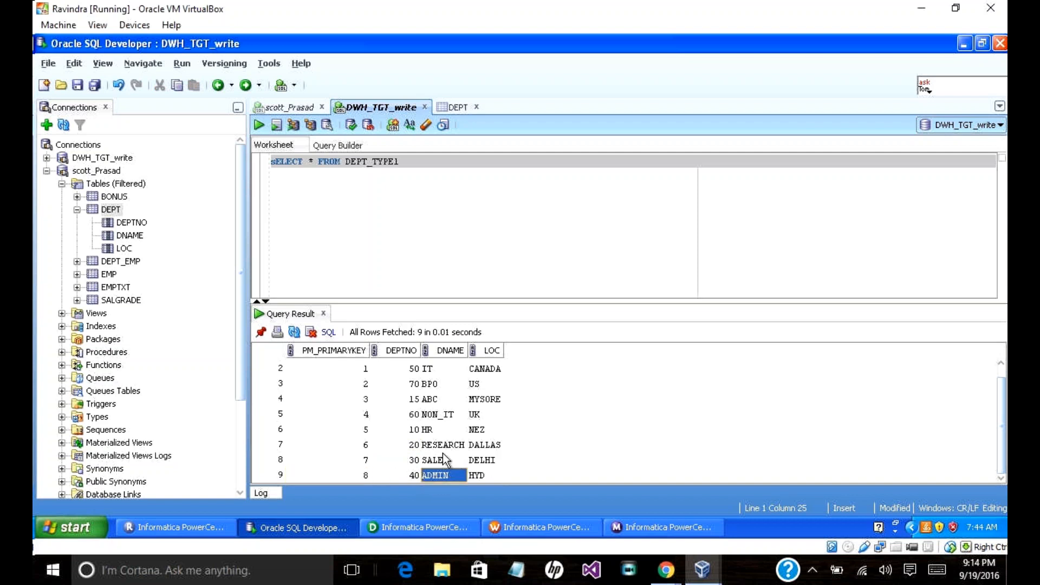
pyautogui.click(423, 429)
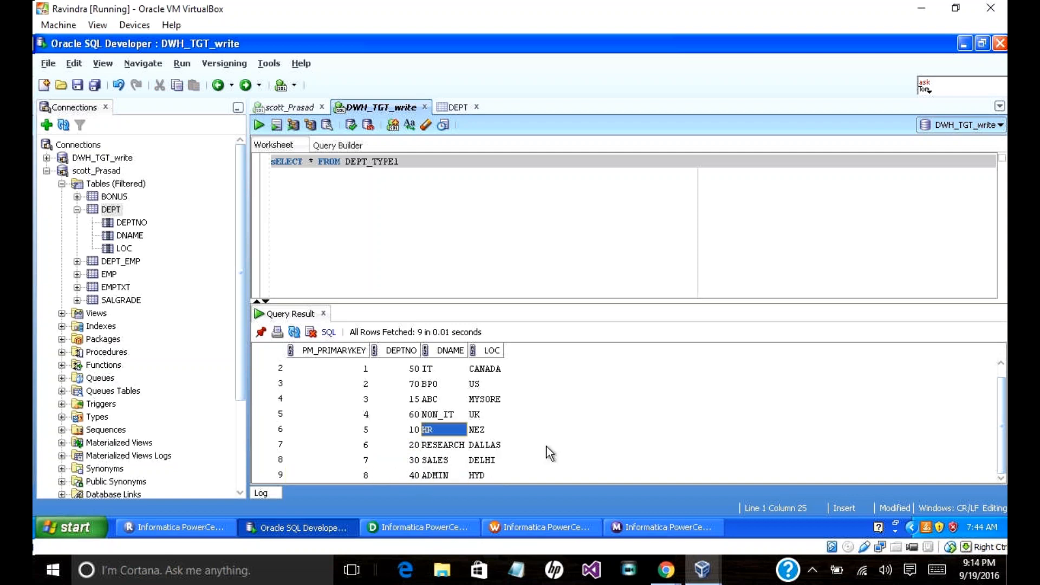
pyautogui.moveTo(1001, 431); pyautogui.dragTo(999, 407)
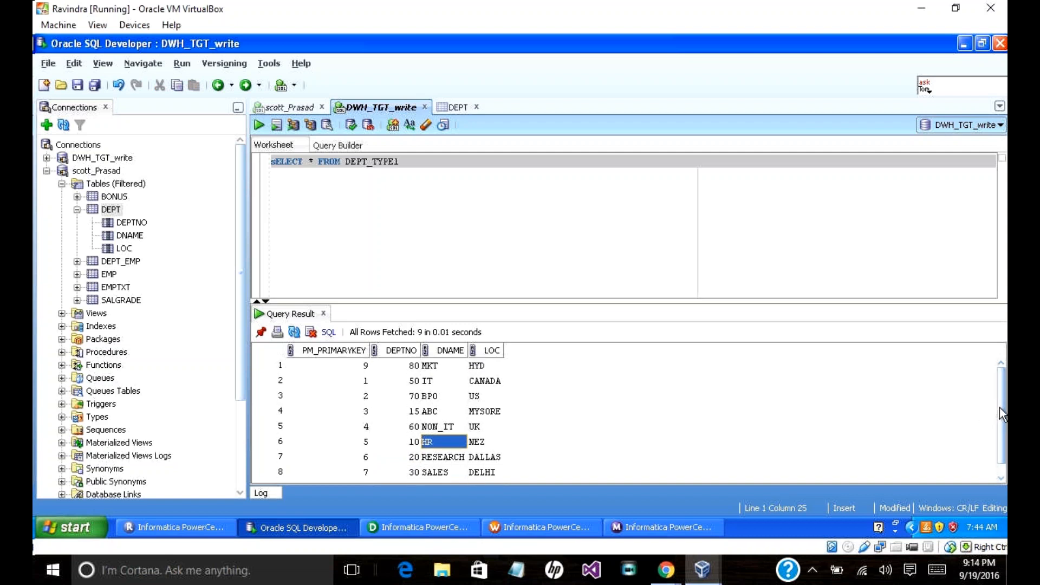
pyautogui.click(411, 369)
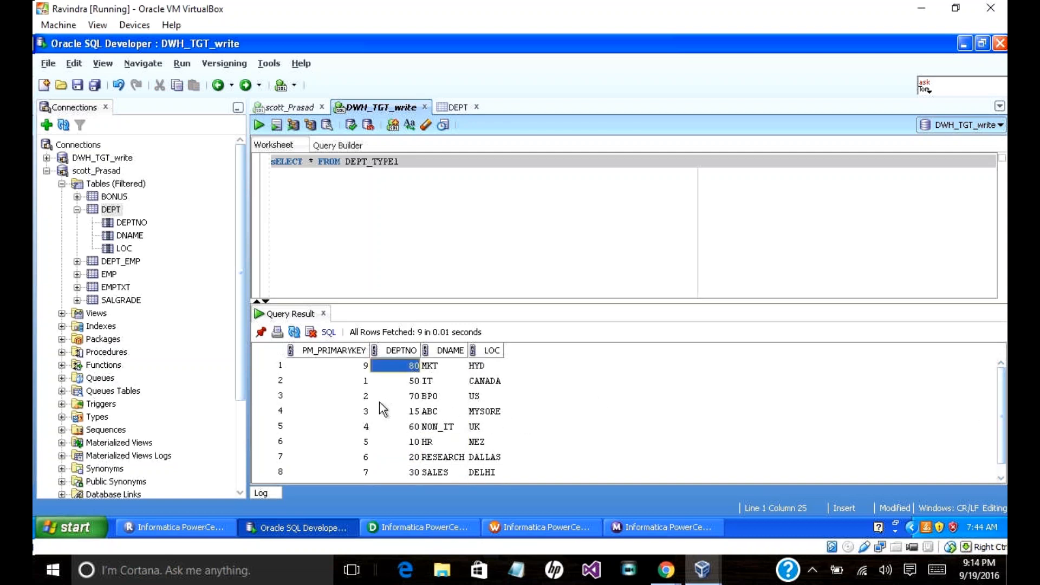
# Step: Append ORDER BY DEPTNO to the DEPT_TYPE1 query, then show the scott_Prasad DEPT results
pyautogui.click(420, 163)
pyautogui.write('ORDER BY ')
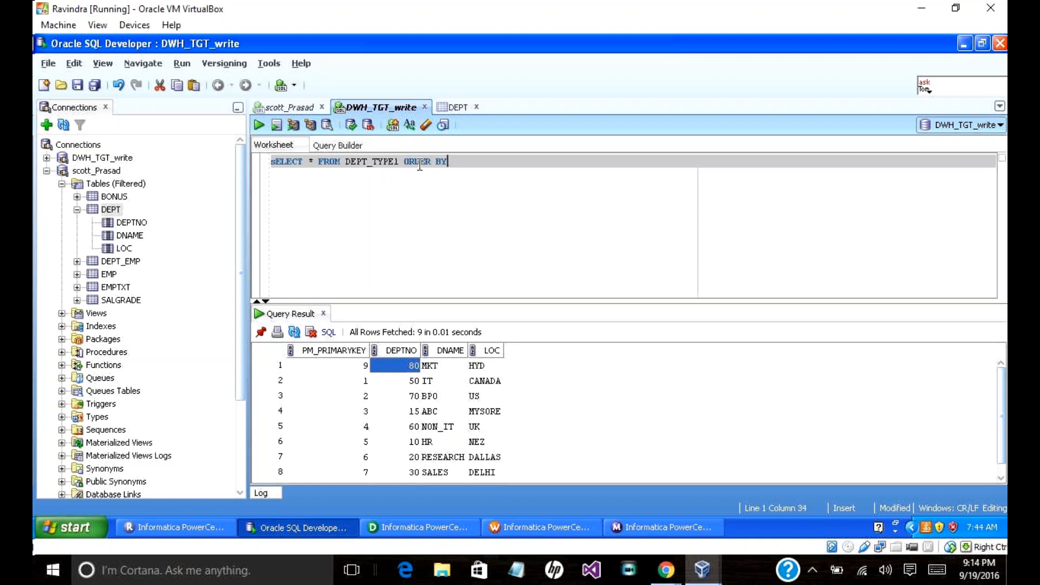
pyautogui.write('DEPTNO')
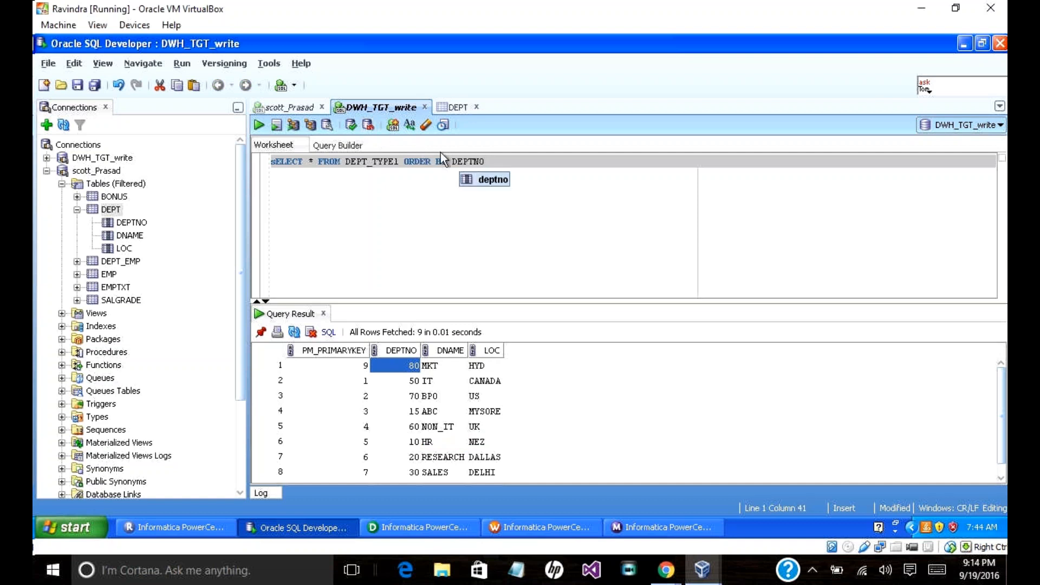
pyautogui.click(292, 103)
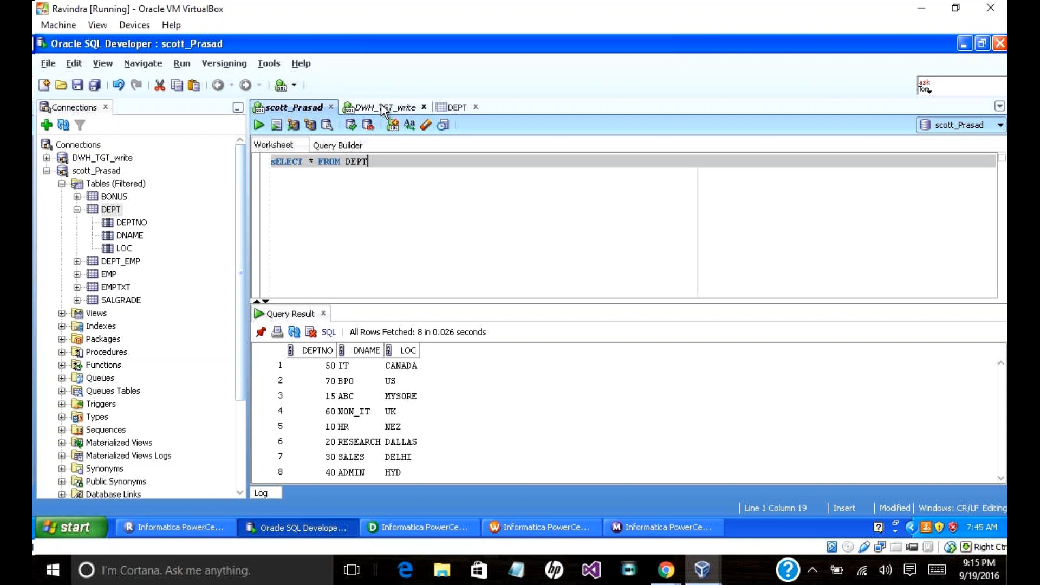
# Step: In the DEPT data grid, change department 80 to name XYZ and location DELHI
pyautogui.doubleClick(110, 210)
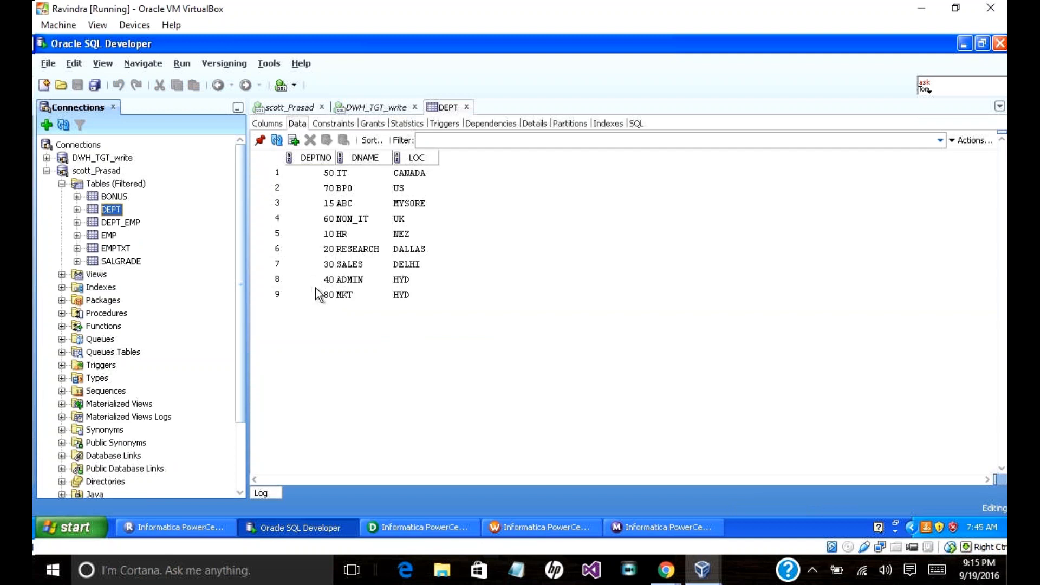
pyautogui.click(354, 296)
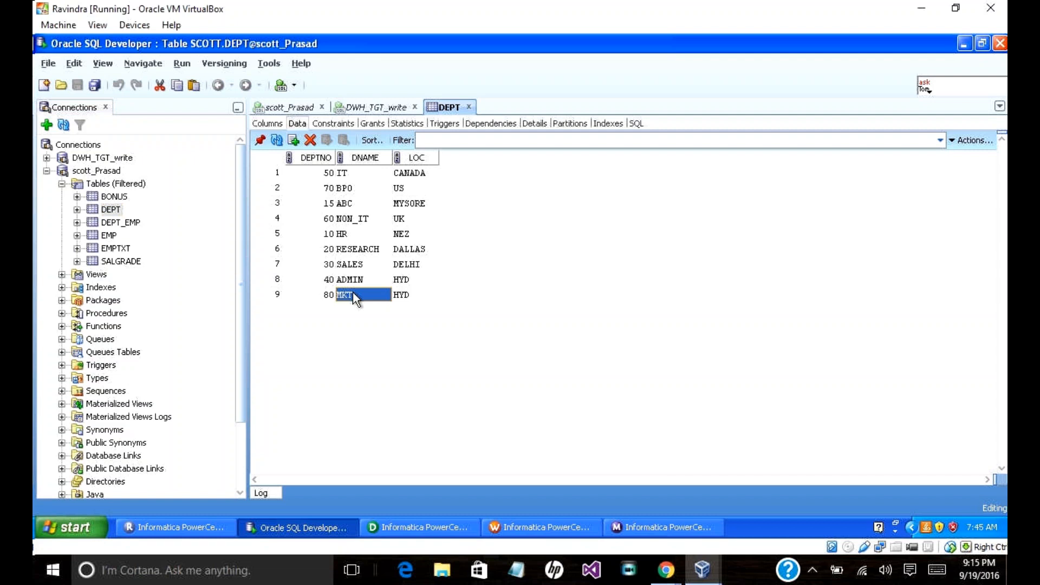
pyautogui.click(352, 292)
pyautogui.press('BackSpace')
pyautogui.press('BackSpace')
pyautogui.press('BackSpace')
pyautogui.write('XYZ')
pyautogui.click(407, 299)
pyautogui.click(406, 300)
pyautogui.press('BackSpace')
pyautogui.press('BackSpace')
pyautogui.press('BackSpace')
pyautogui.write('DELHI9')
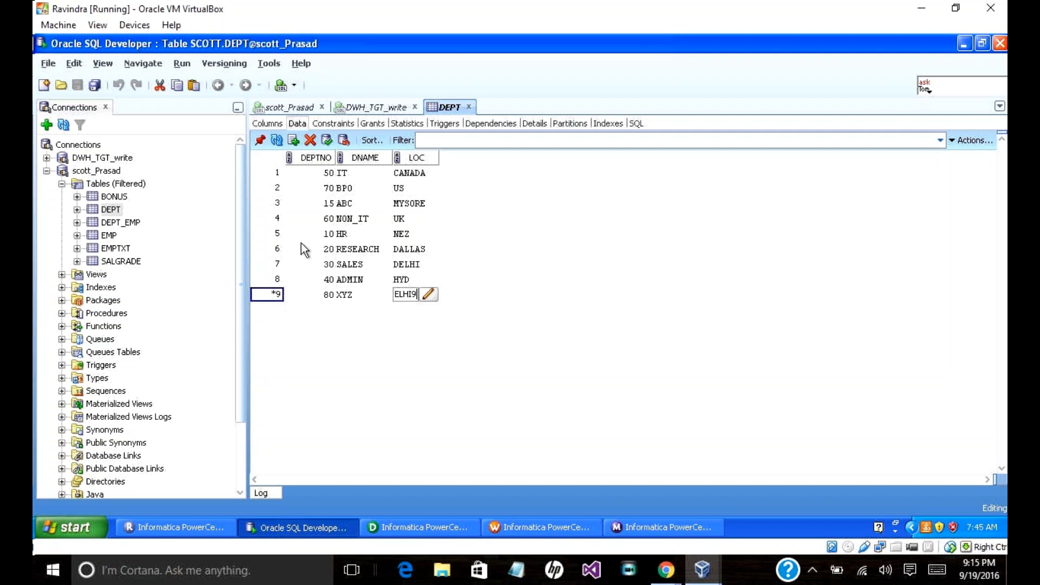
pyautogui.click(301, 249)
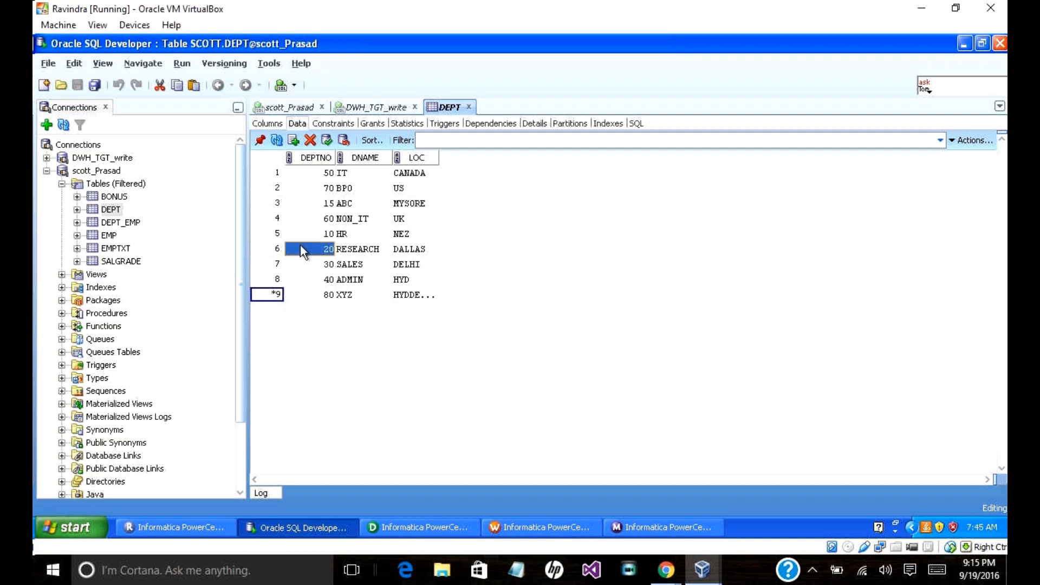
# Step: Rename department 10 in row 5 to BIOTECH and commit the DEPT edits
pyautogui.click(344, 233)
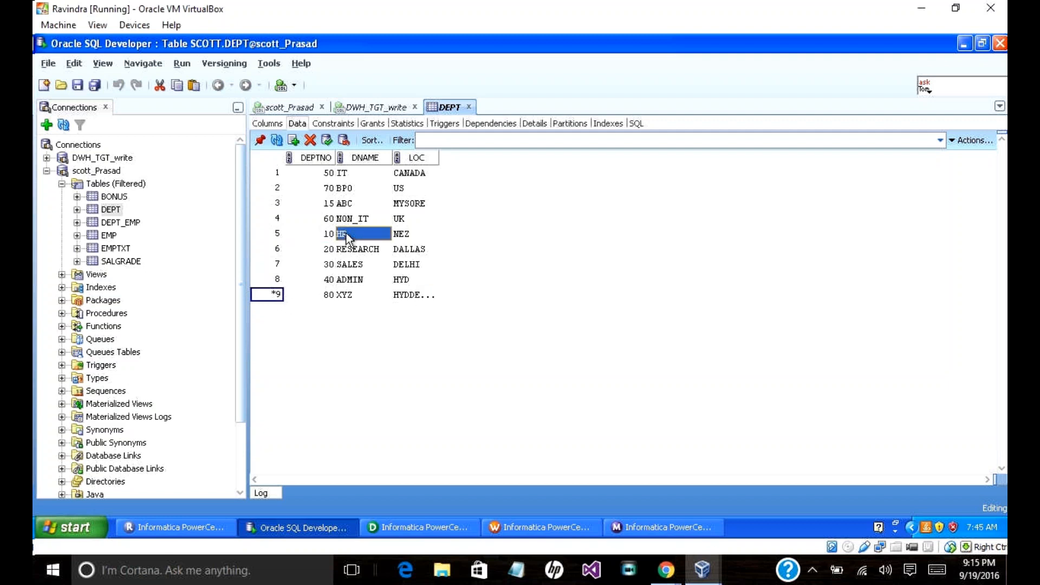
pyautogui.write('M')
pyautogui.press('BackSpace')
pyautogui.press('BackSpace')
pyautogui.press('BackSpace')
pyautogui.write('BIOTECH')
pyautogui.click(409, 235)
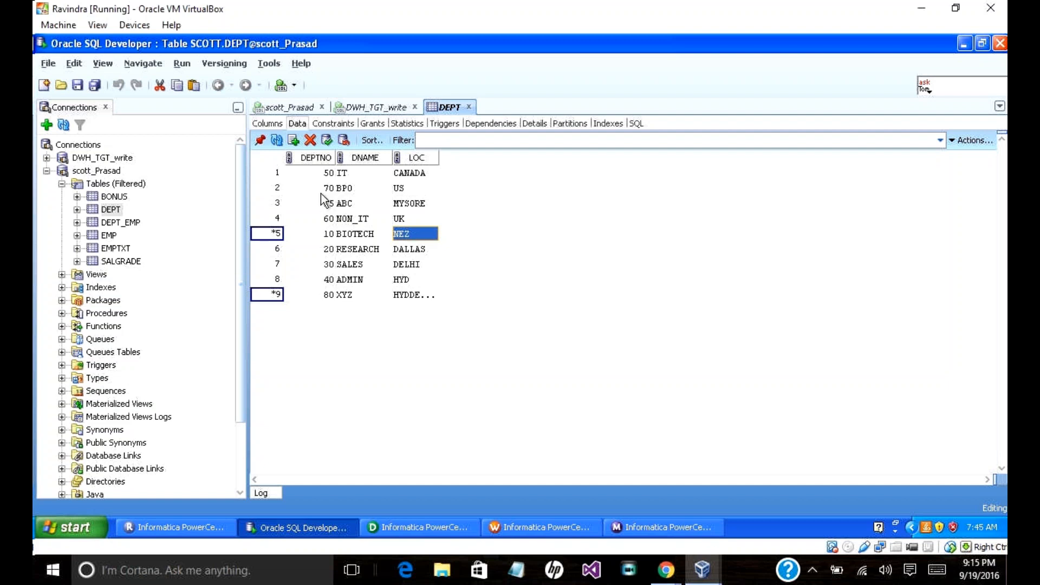
pyautogui.click(325, 140)
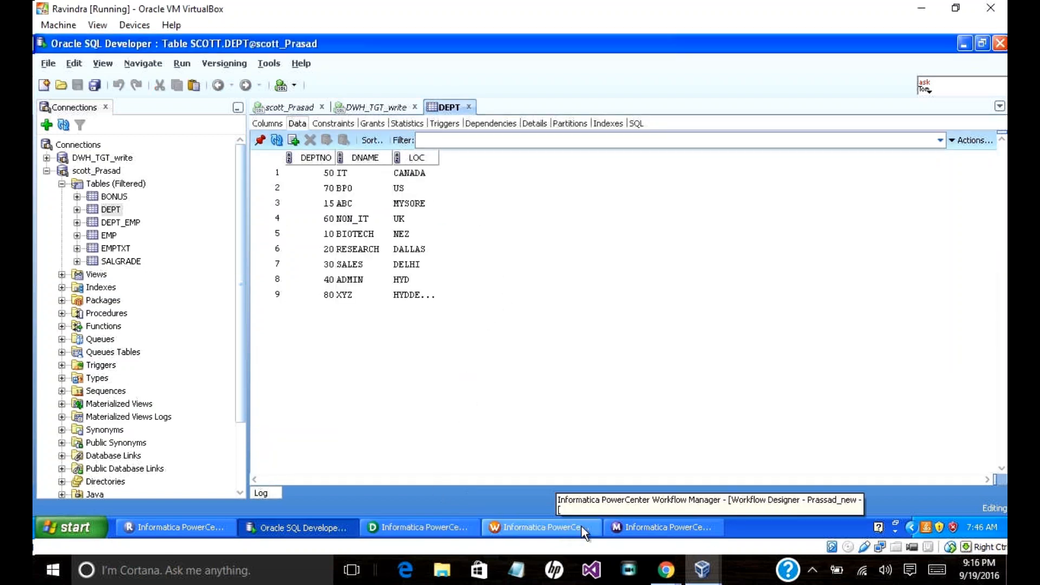
# Step: Bring Workflow Monitor forward and restart the workflow from task S_M_TYPE1
pyautogui.click(615, 528)
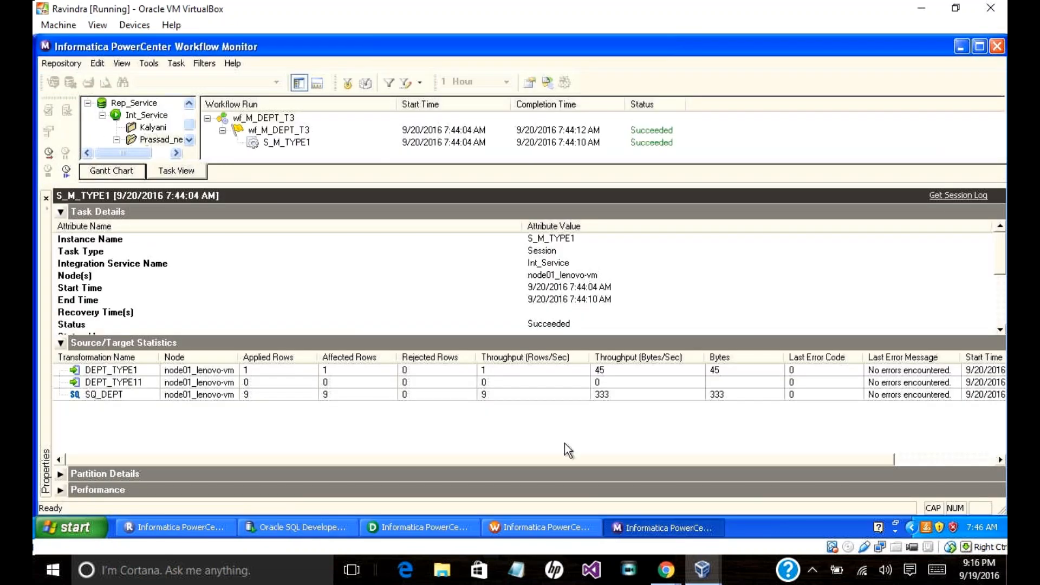
pyautogui.rightClick(287, 142)
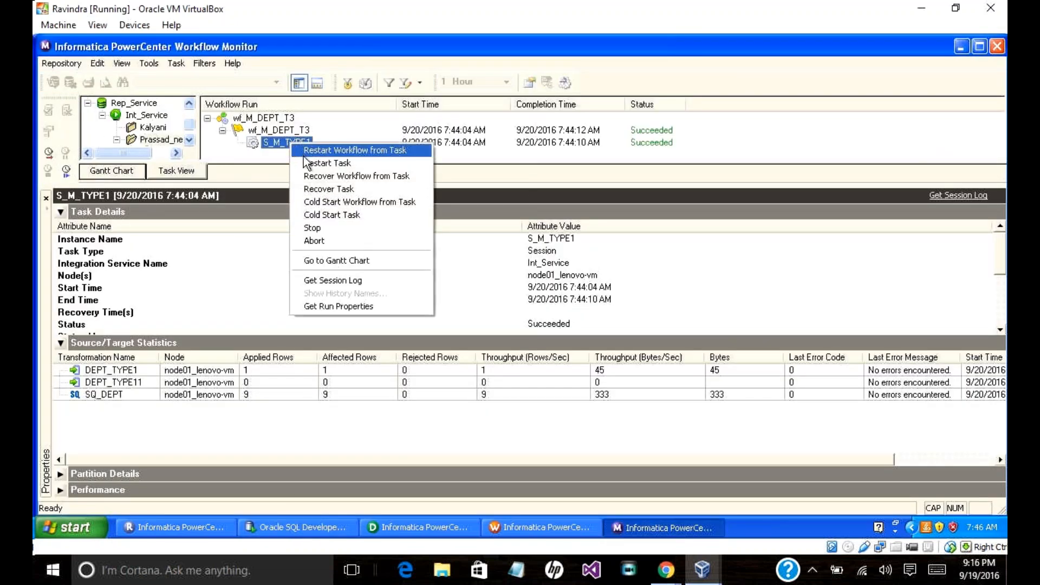
pyautogui.click(304, 152)
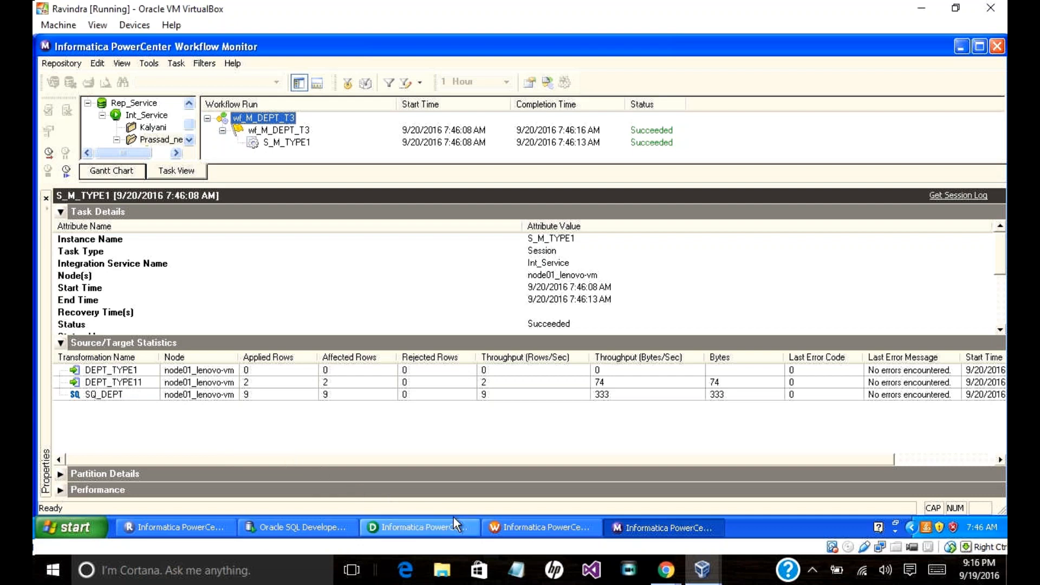
# Step: Check the rerun's 2 rows applied to DEPT_TYPE11, then bring Workflow Manager forward in the VM
pyautogui.moveTo(661, 580)
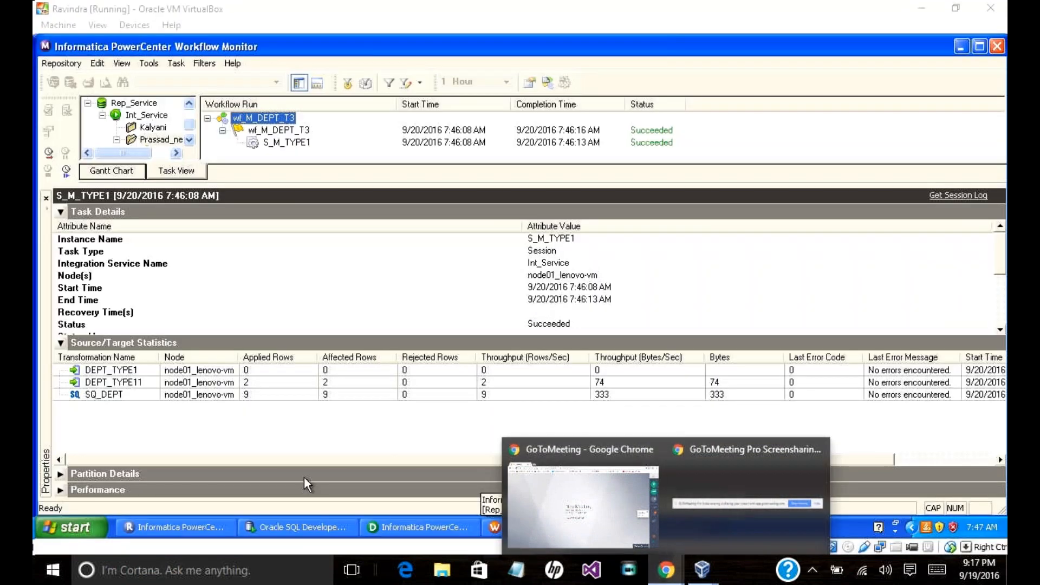
pyautogui.click(256, 440)
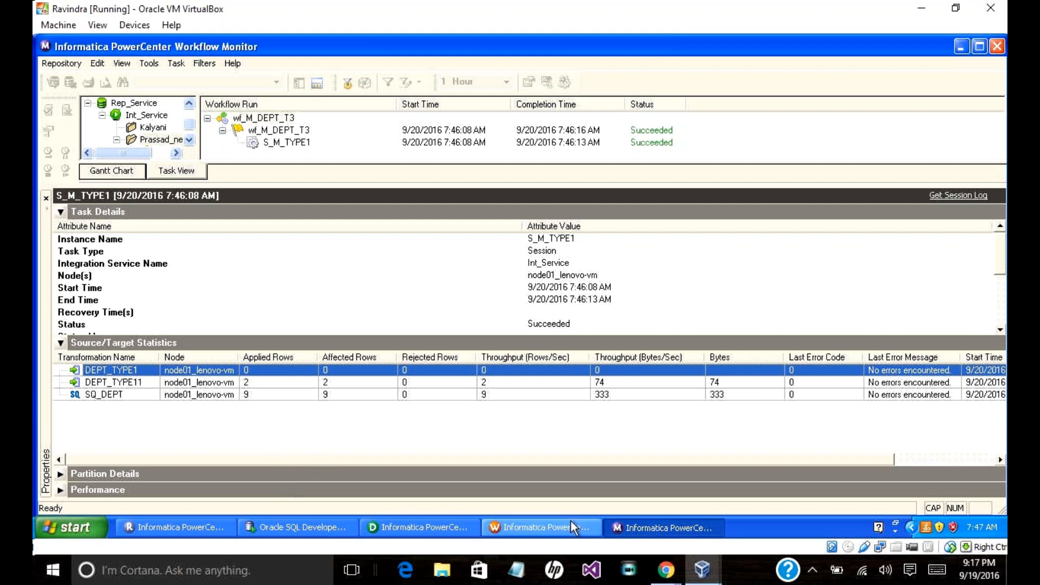
pyautogui.click(702, 570)
pyautogui.click(728, 520)
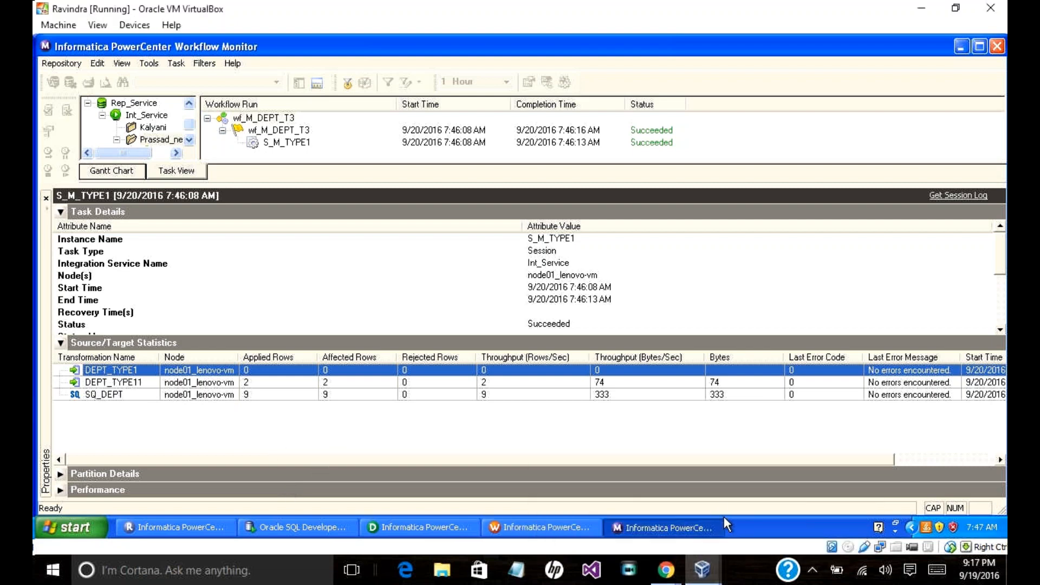
pyautogui.moveTo(702, 570)
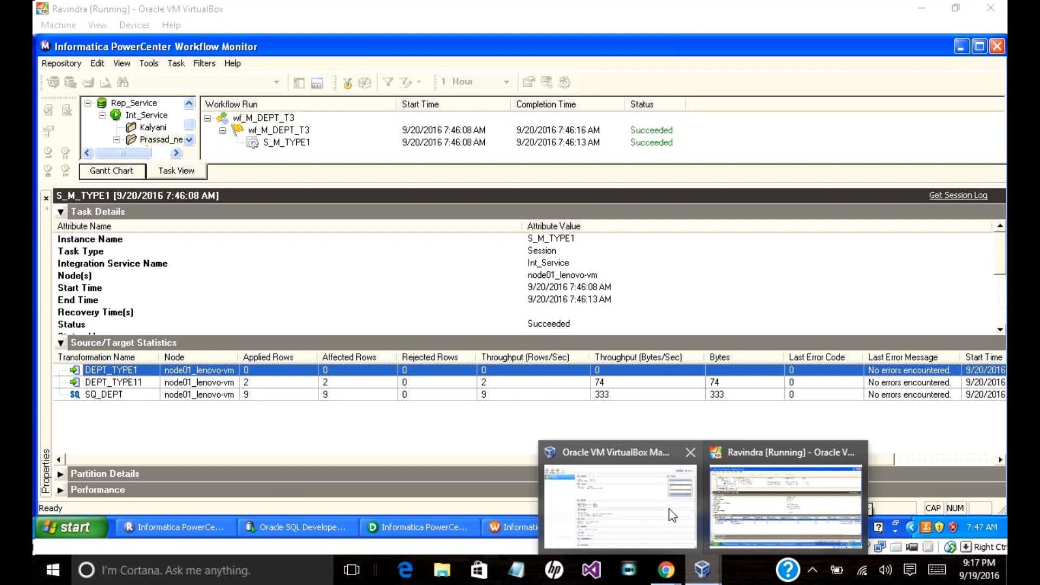
pyautogui.click(668, 510)
pyautogui.click(702, 574)
pyautogui.click(727, 516)
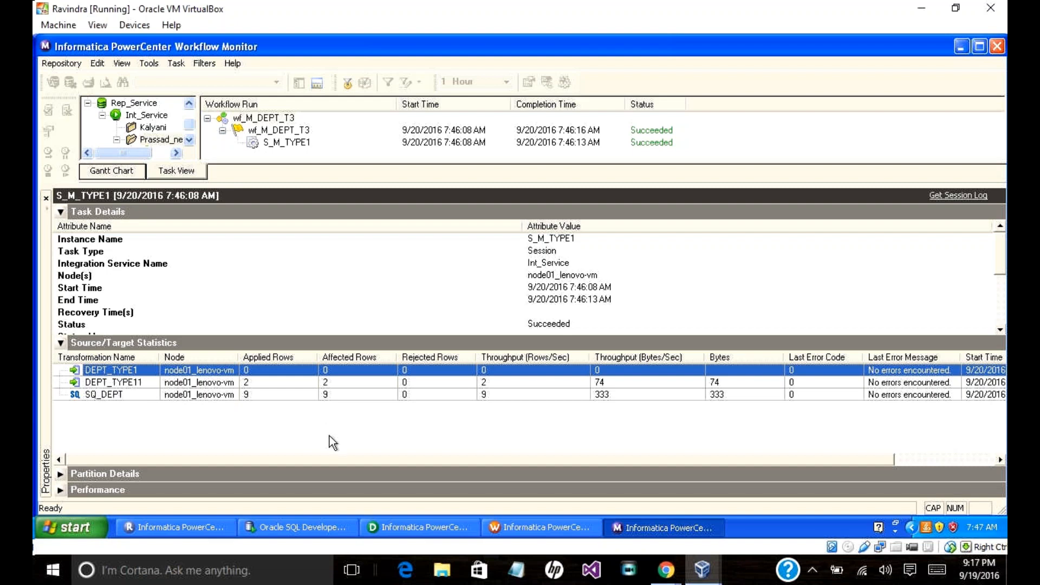
pyautogui.click(507, 524)
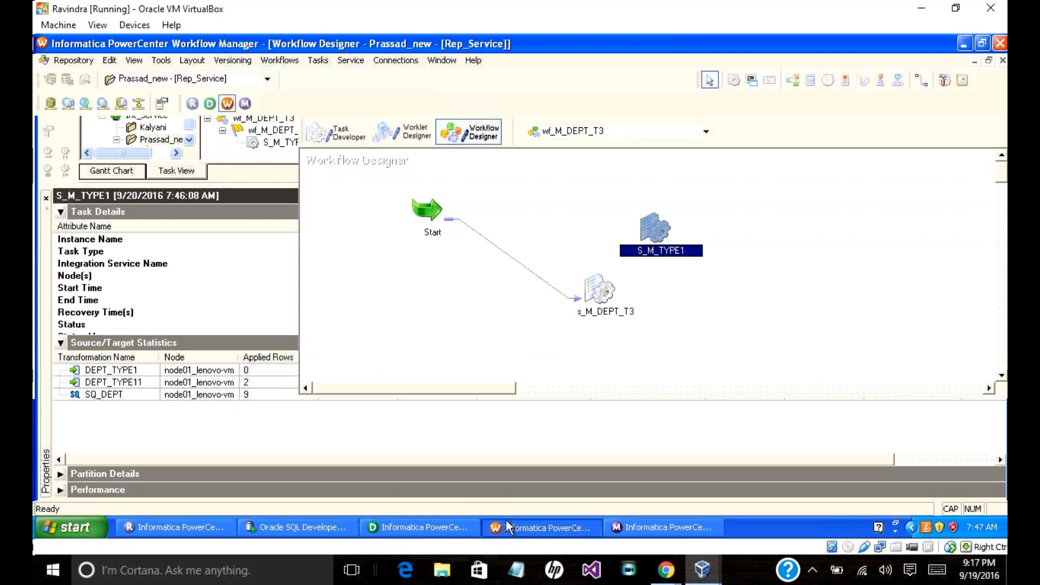
# Step: Look over the M_TYPE1 mapping in Designer, then return to S_M_TYPE1's run statistics
pyautogui.click(424, 526)
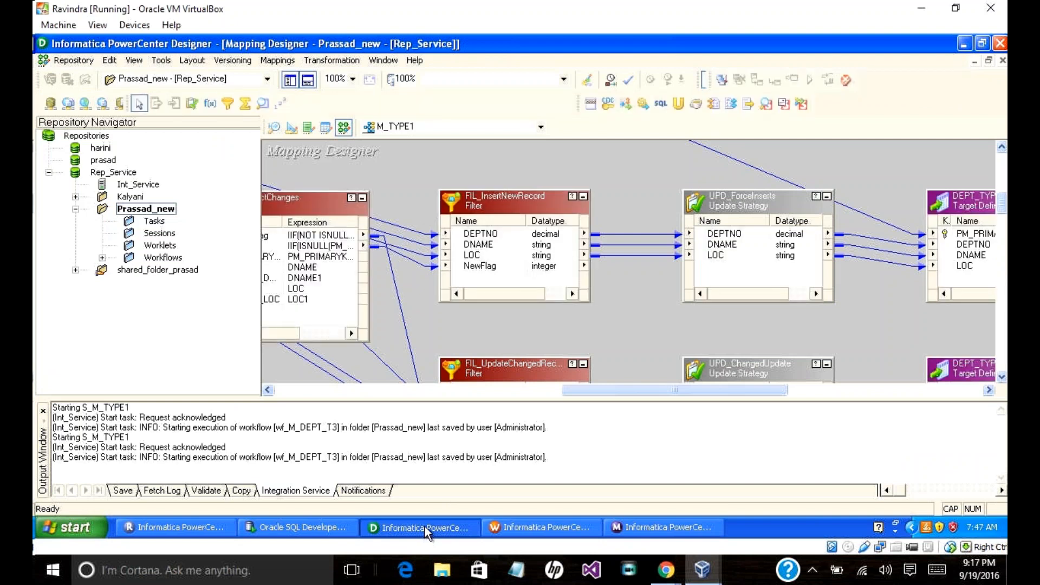
pyautogui.click(518, 529)
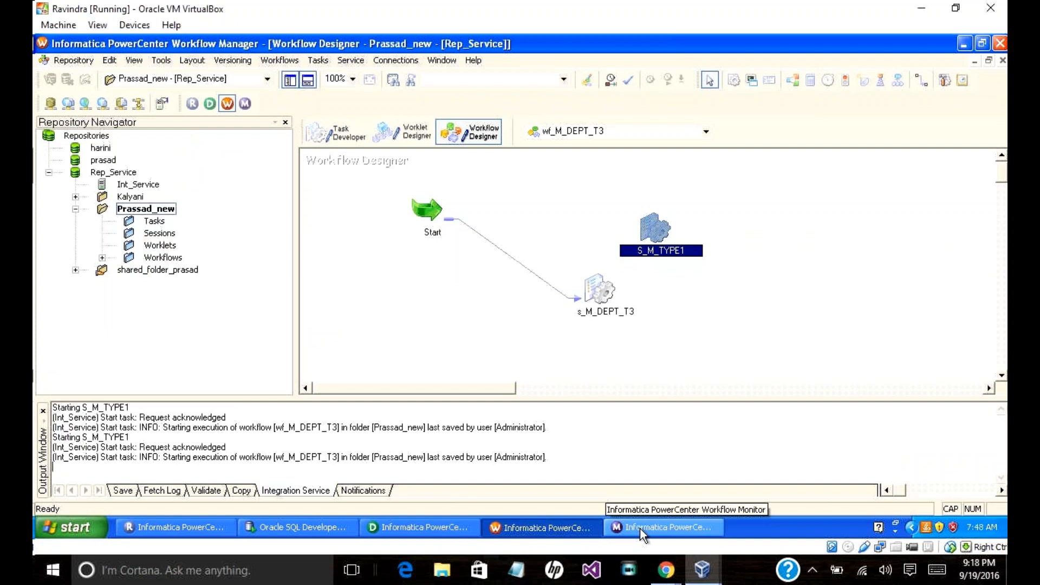
pyautogui.click(639, 529)
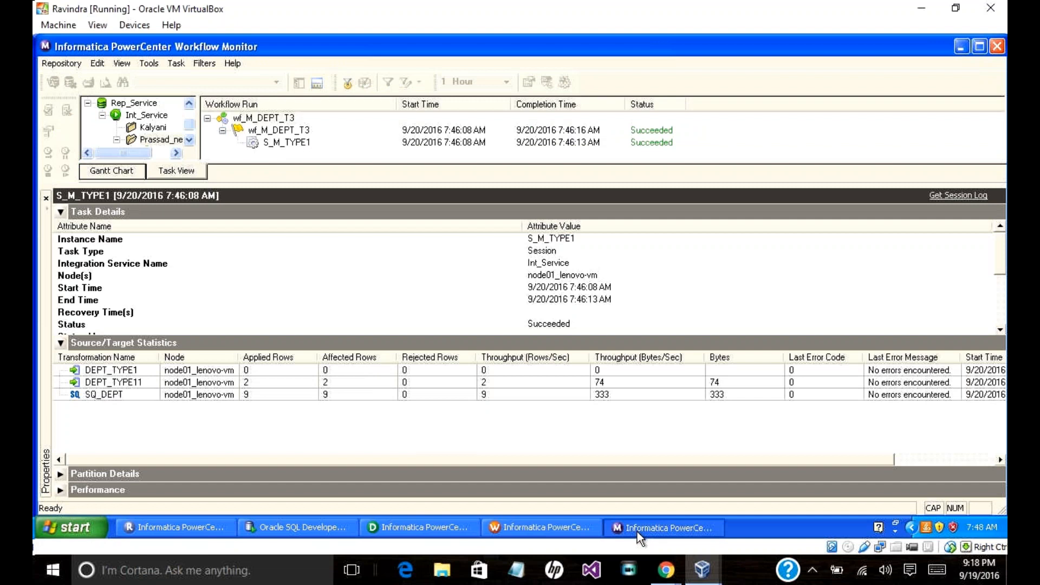
pyautogui.moveTo(666, 570)
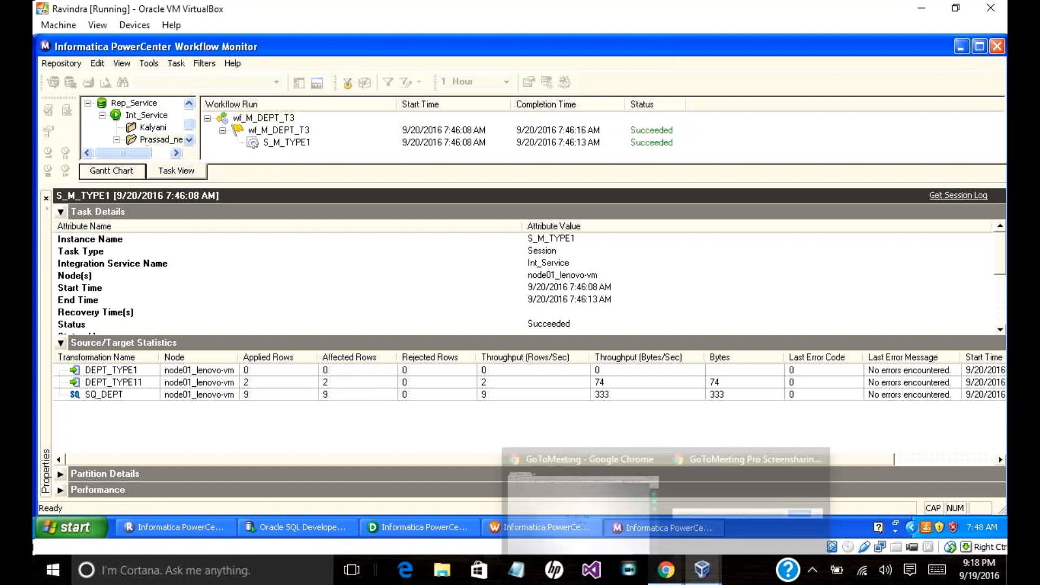
pyautogui.moveTo(506, 505)
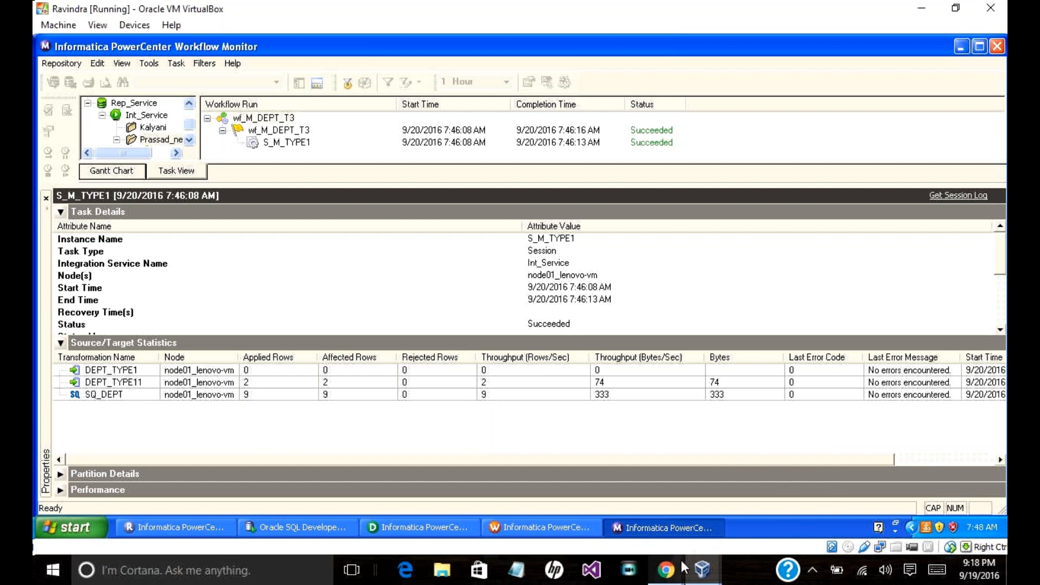
# Step: Switch to the GoToMeeting window and open the Chat panel to read messages
pyautogui.click(606, 463)
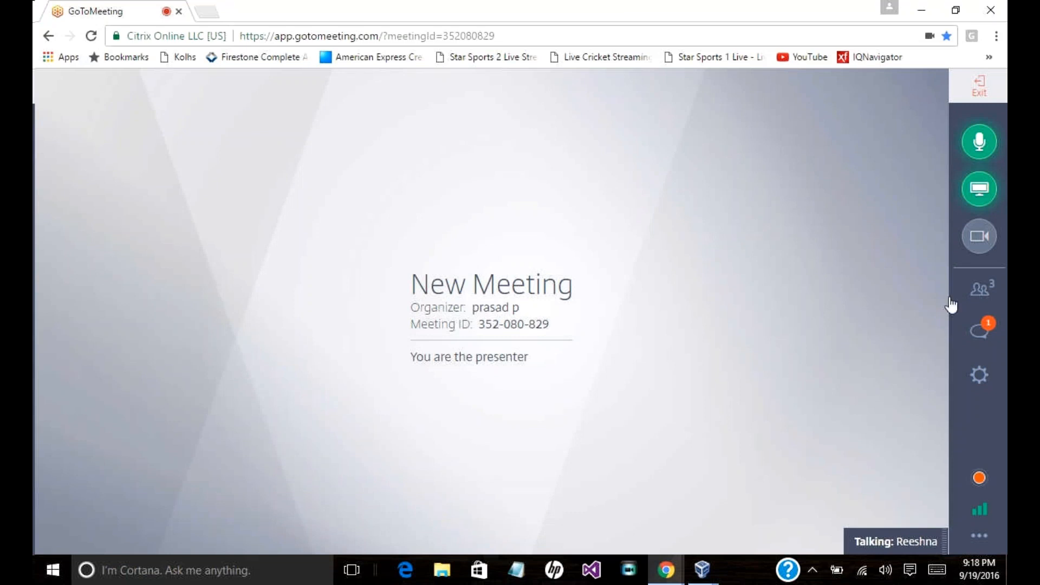
pyautogui.click(987, 333)
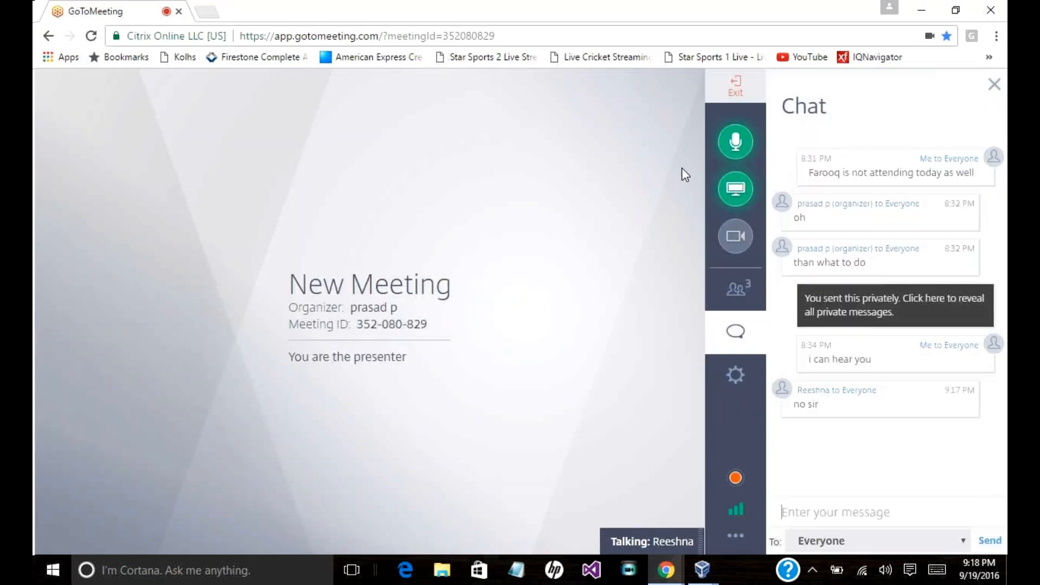